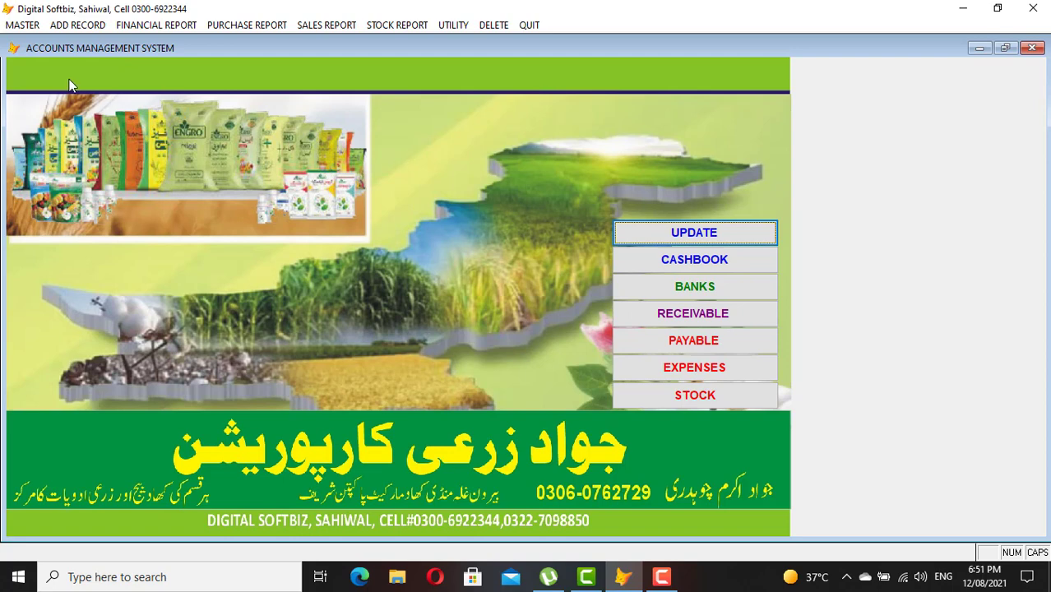
- Open the master group of accounts and show its full list
{"action": "left_click", "coordinate": [18, 27]}
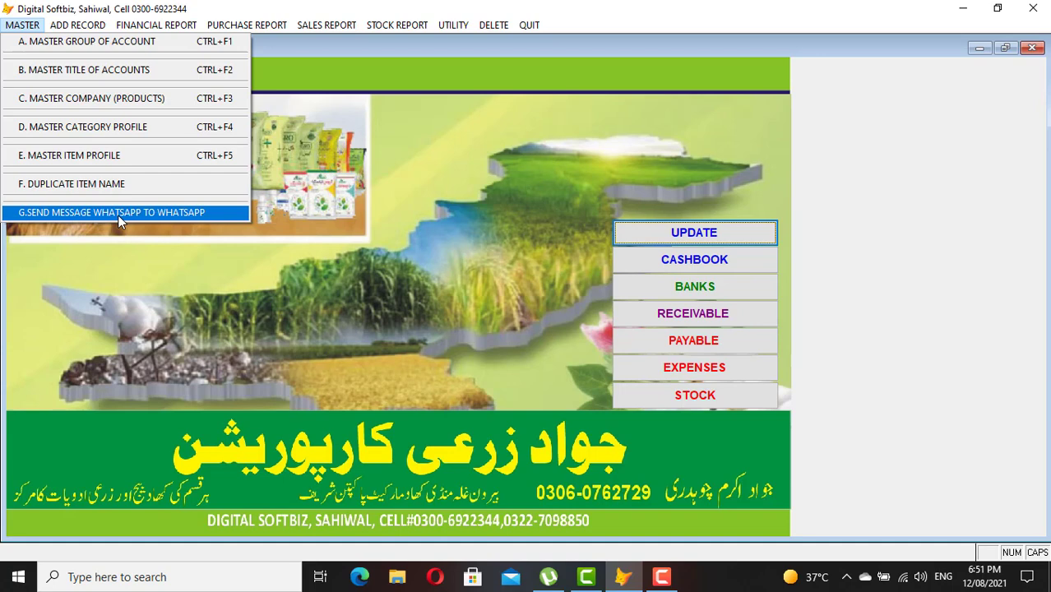
{"action": "left_click", "coordinate": [78, 25]}
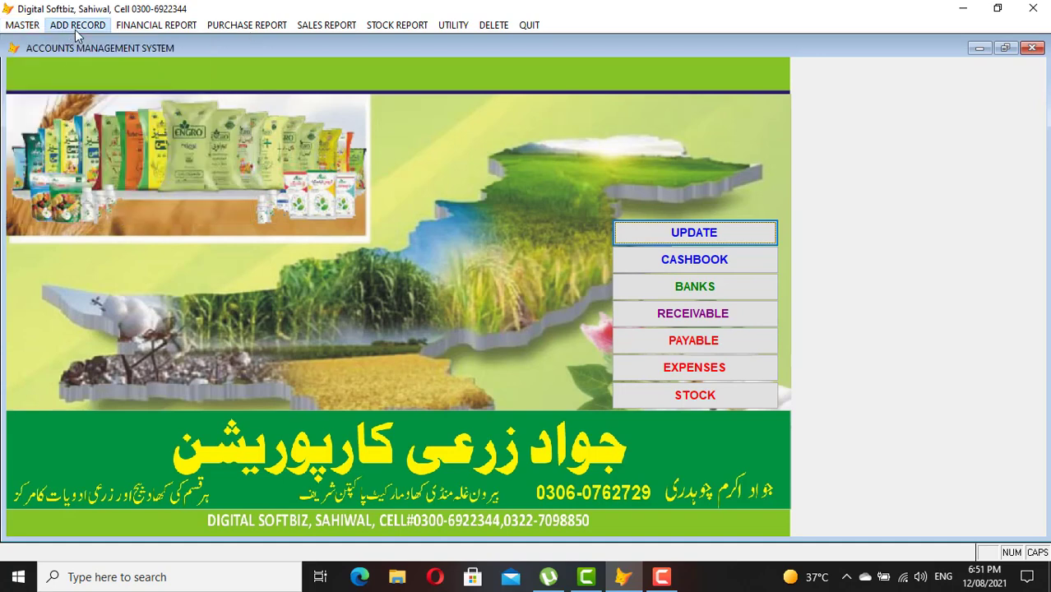
{"action": "mouse_move", "coordinate": [41, 27]}
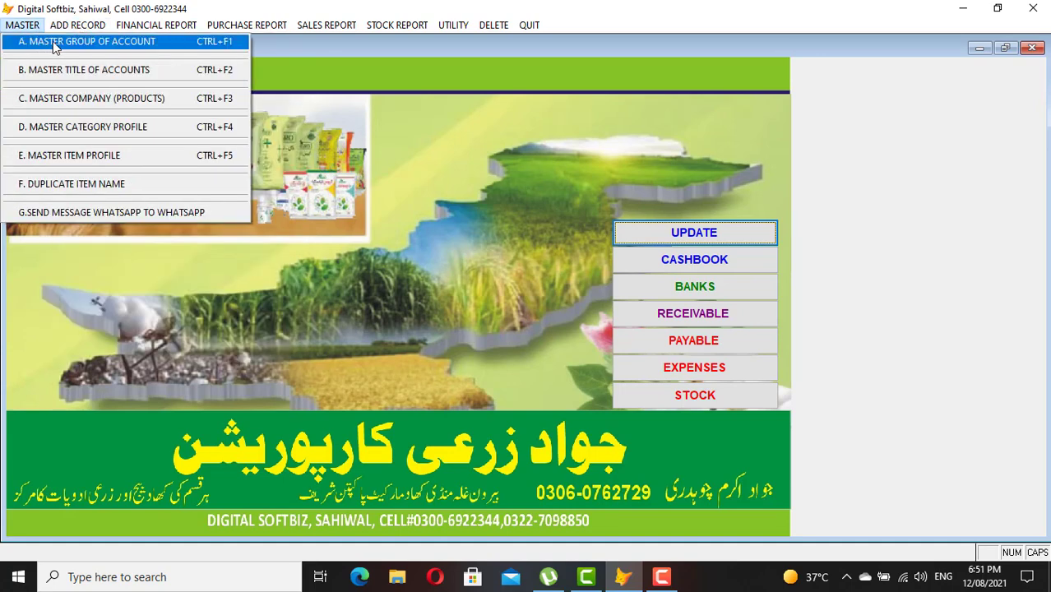
{"action": "left_click", "coordinate": [89, 43]}
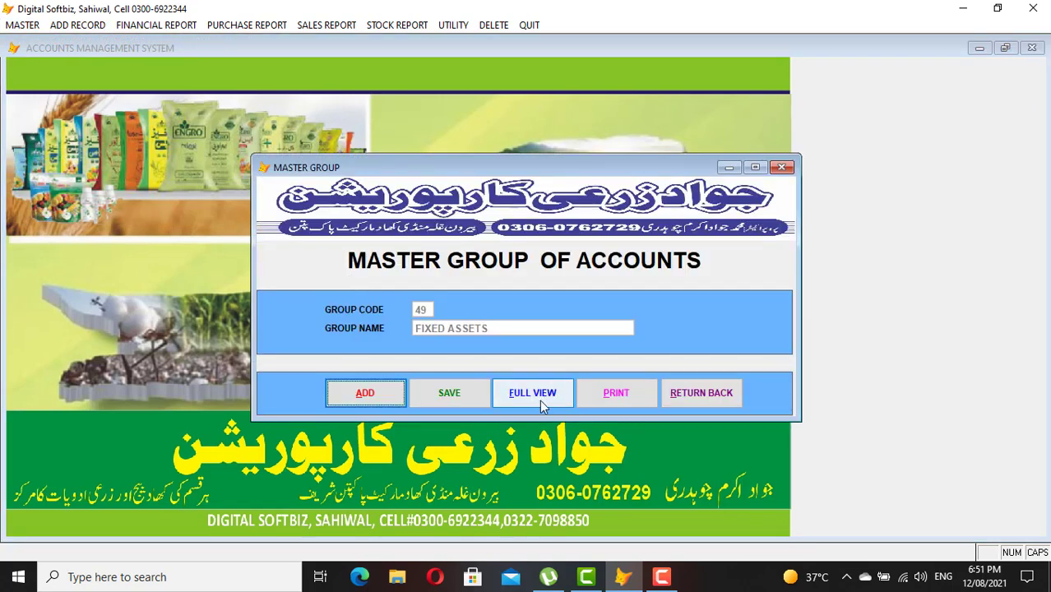
{"action": "left_click", "coordinate": [535, 395]}
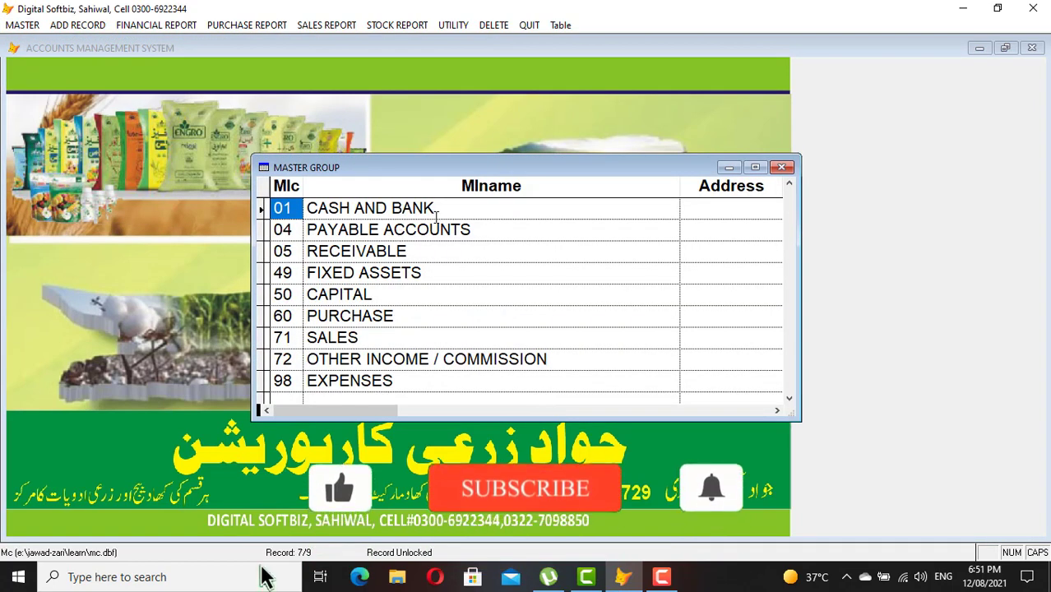
- Examine the account groups and their codes, from cash and bank down to expenses, and close the master group form
{"action": "key", "text": "Tab"}
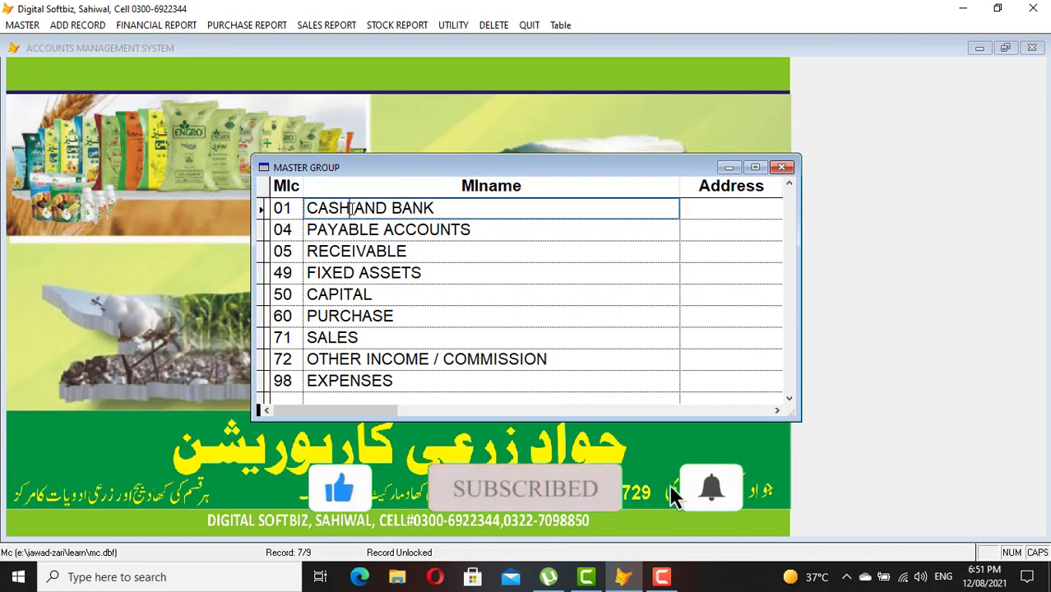
{"action": "left_click_drag", "start_coordinate": [350, 208], "coordinate": [298, 208]}
{"action": "left_click", "coordinate": [296, 208]}
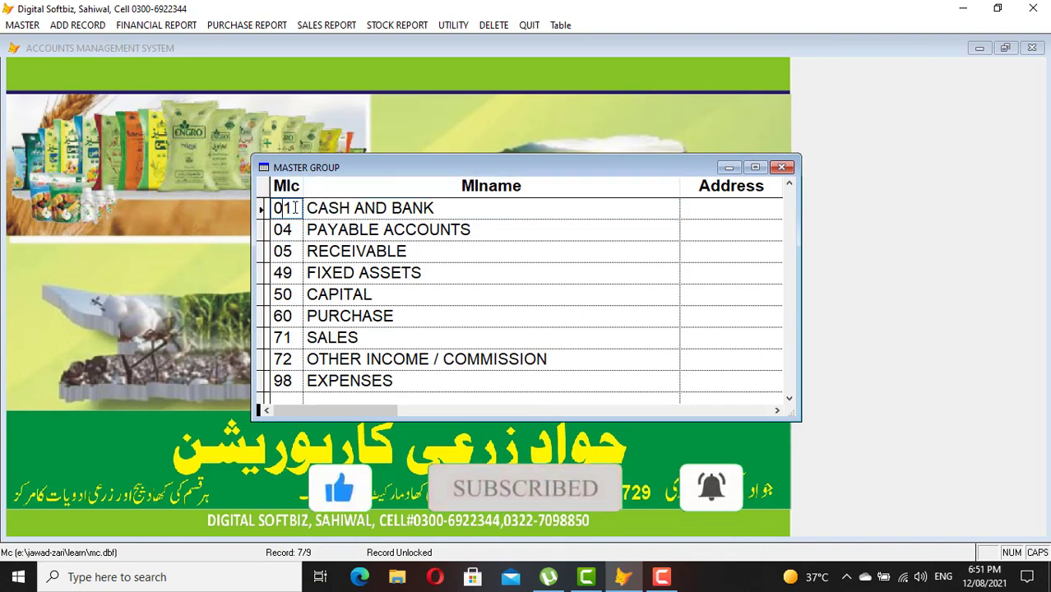
{"action": "left_click_drag", "start_coordinate": [445, 208], "coordinate": [391, 208]}
{"action": "left_click", "coordinate": [298, 208]}
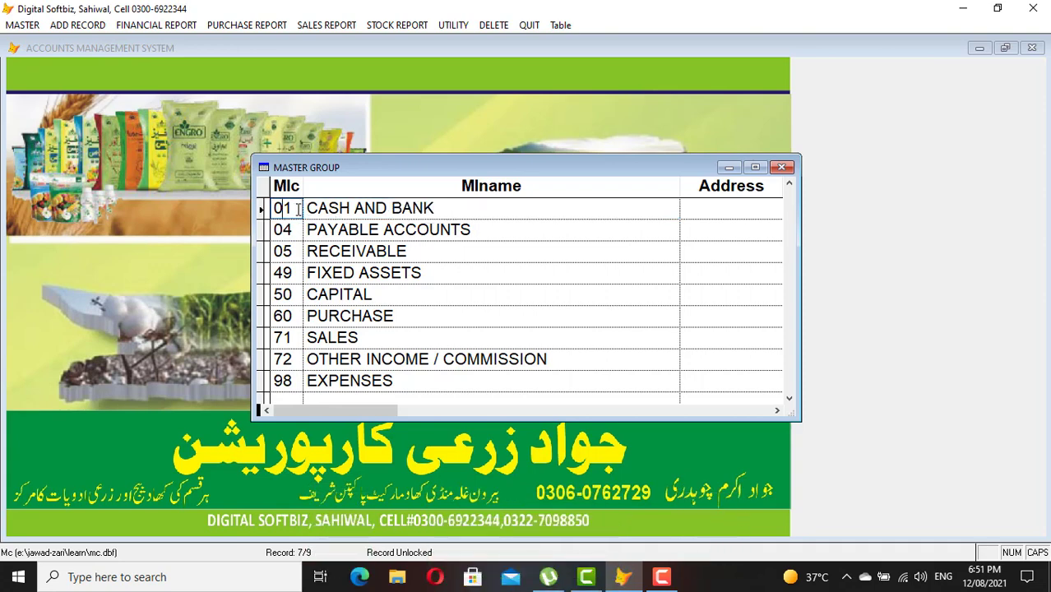
{"action": "left_click", "coordinate": [485, 231]}
{"action": "key", "text": "shift+Tab"}
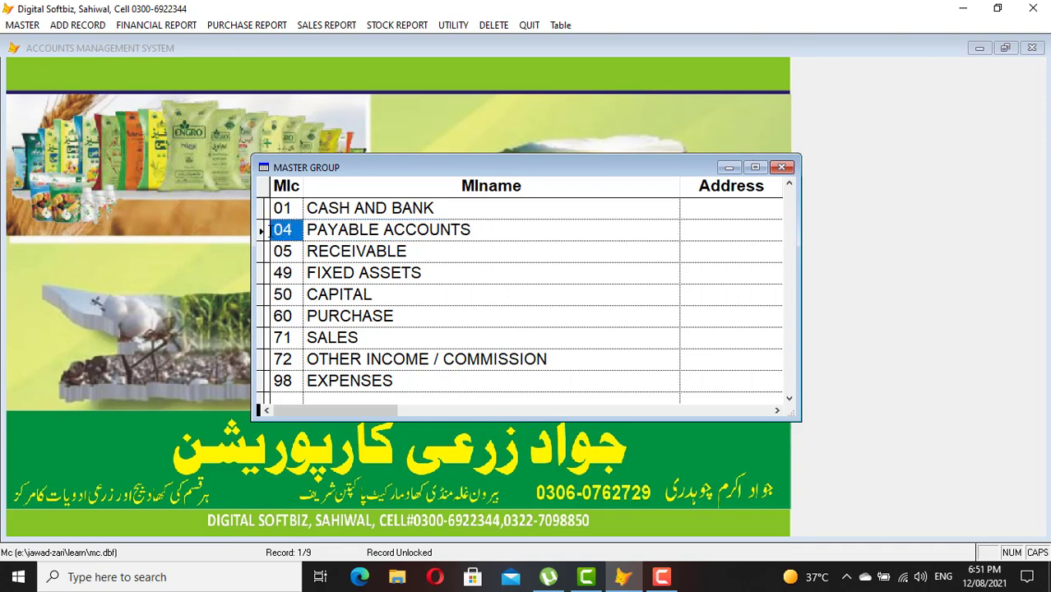
{"action": "left_click", "coordinate": [341, 230]}
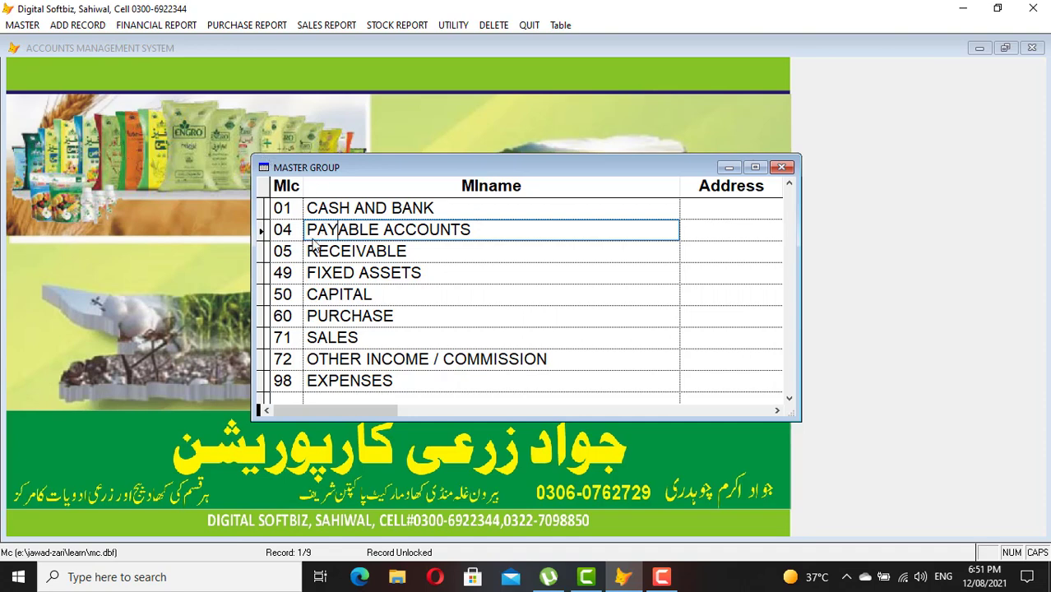
{"action": "left_click_drag", "start_coordinate": [498, 232], "coordinate": [359, 234]}
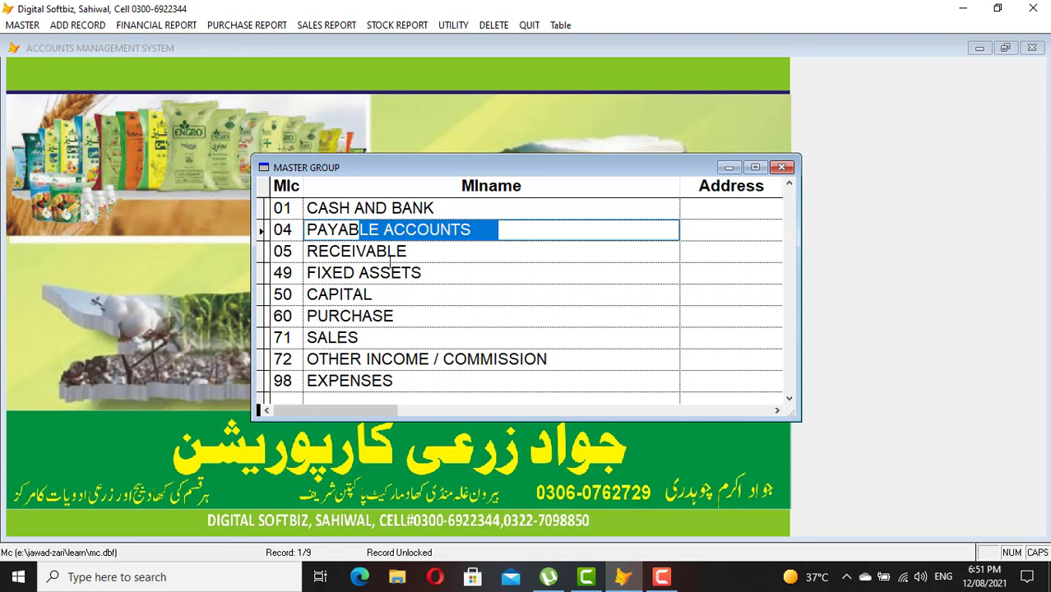
{"action": "left_click", "coordinate": [396, 252]}
{"action": "left_click_drag", "start_coordinate": [416, 251], "coordinate": [296, 248]}
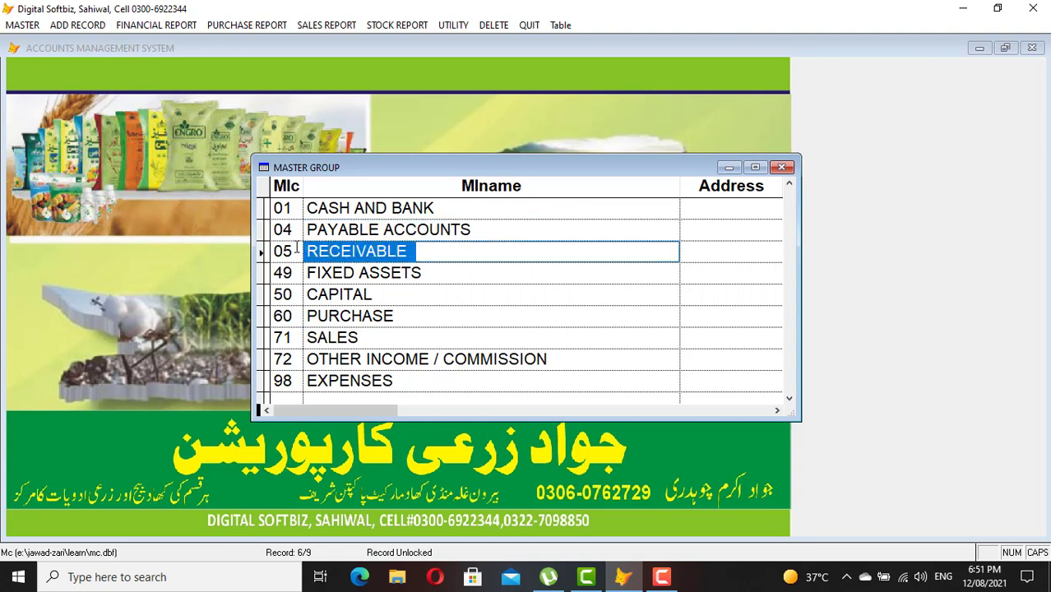
{"action": "left_click", "coordinate": [296, 248]}
{"action": "left_click", "coordinate": [359, 253]}
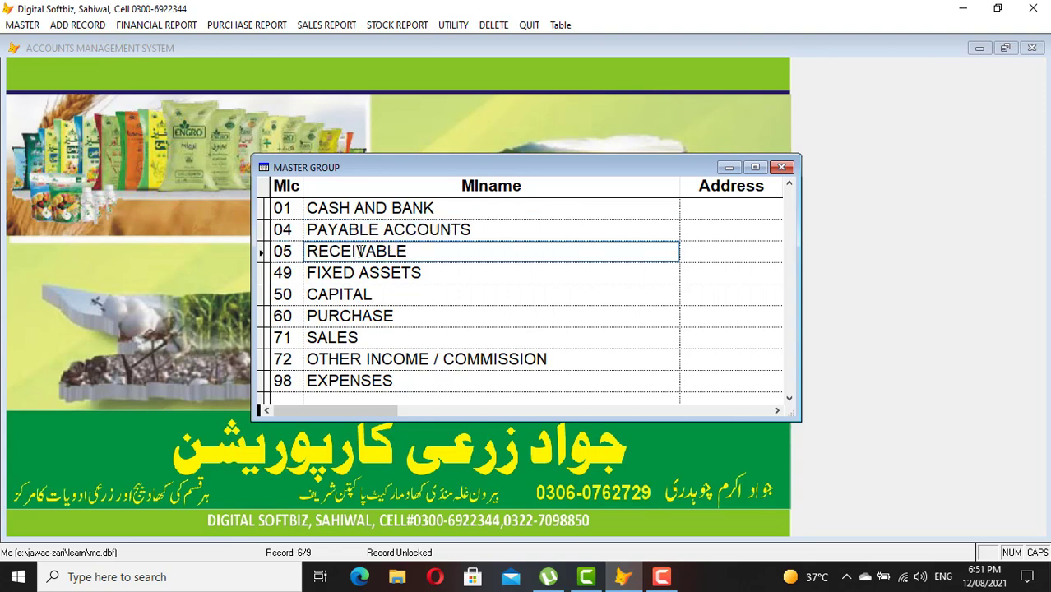
{"action": "left_click", "coordinate": [374, 296]}
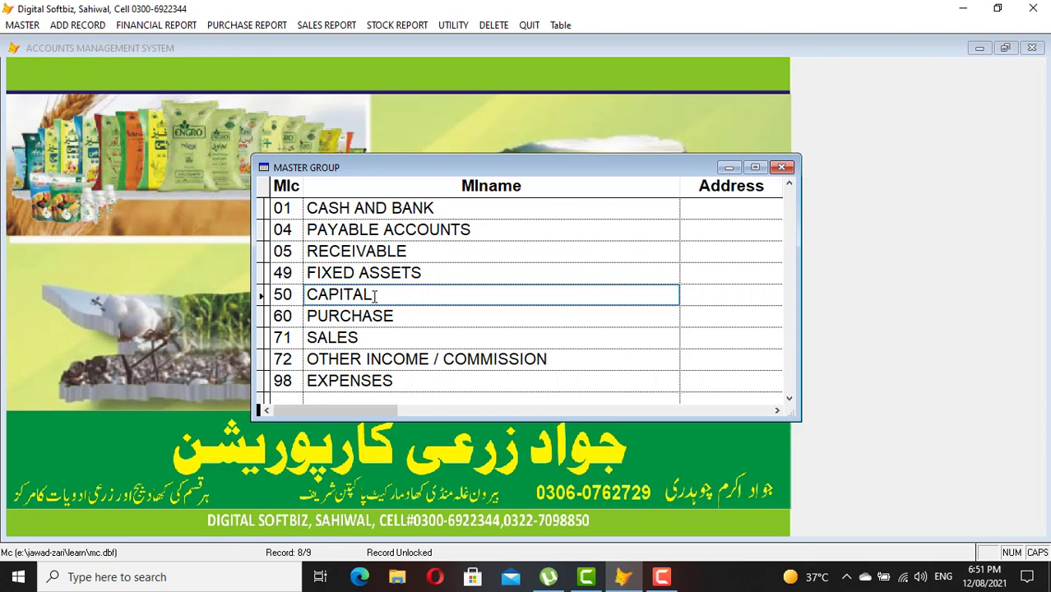
{"action": "left_click", "coordinate": [367, 315]}
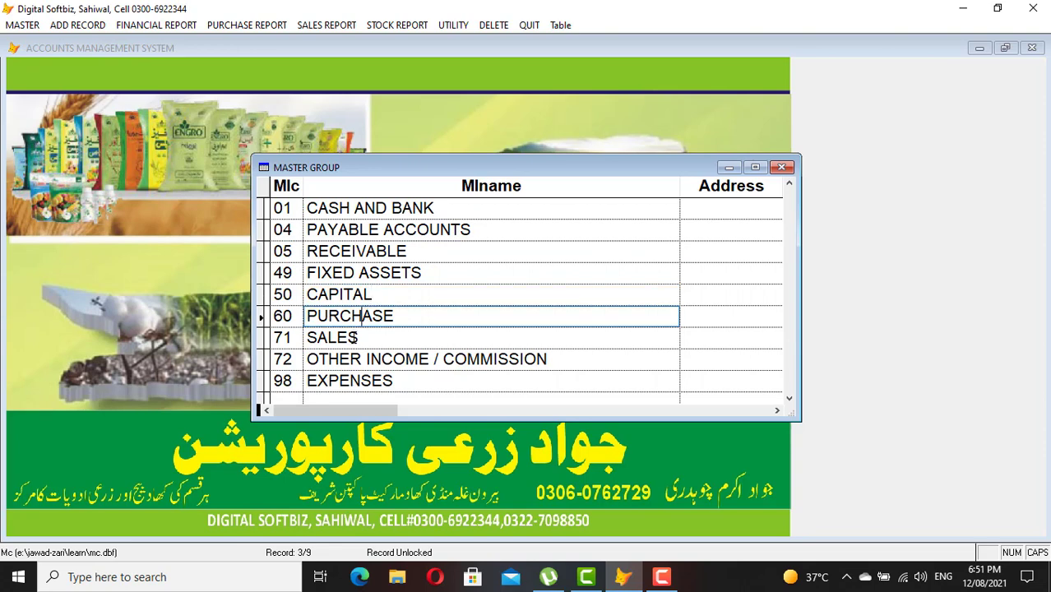
{"action": "left_click", "coordinate": [351, 337]}
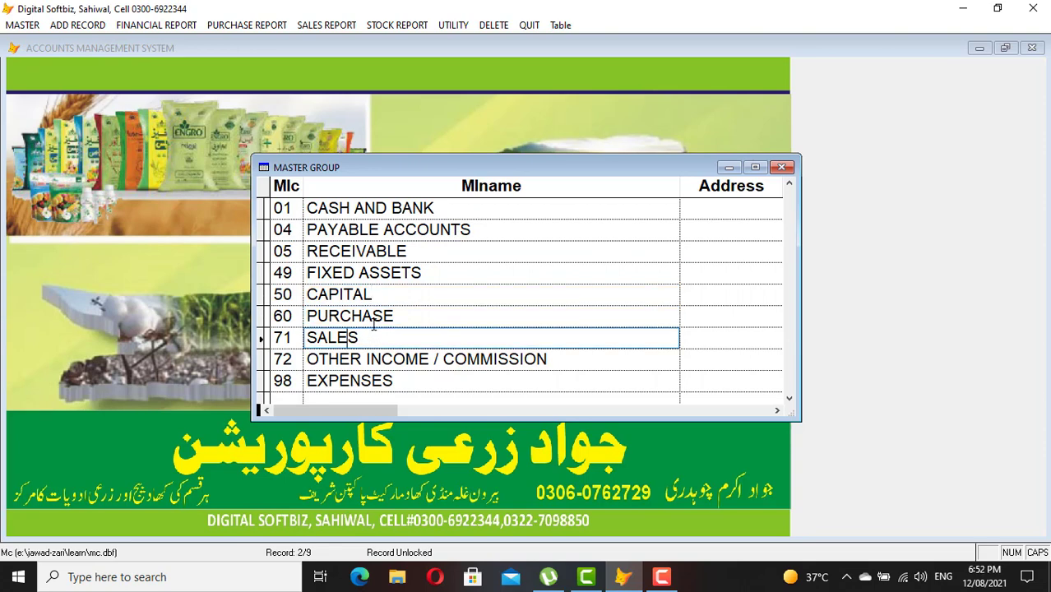
{"action": "left_click", "coordinate": [392, 378]}
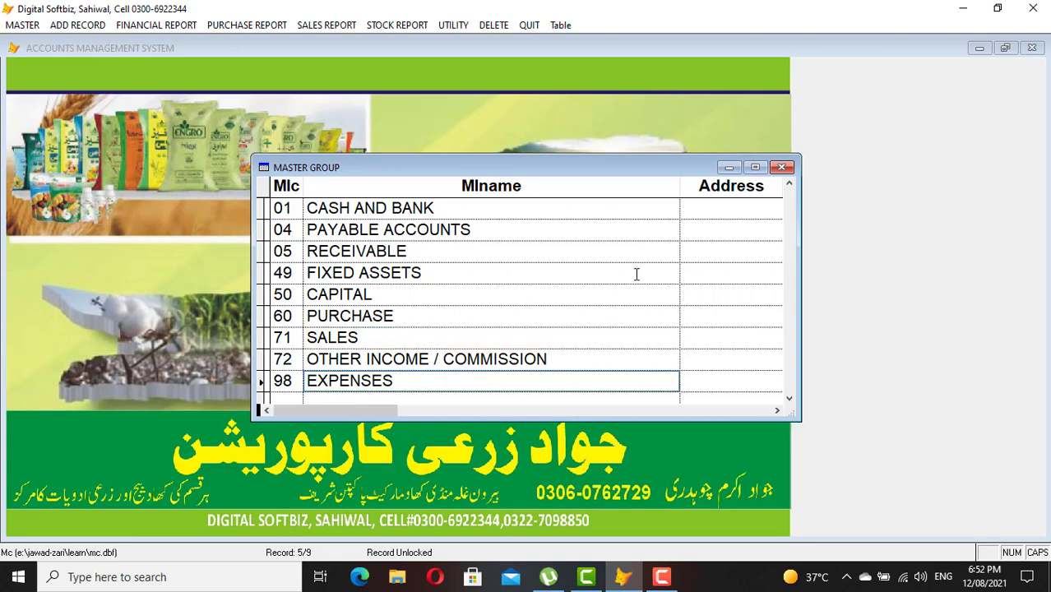
{"action": "left_click", "coordinate": [782, 169]}
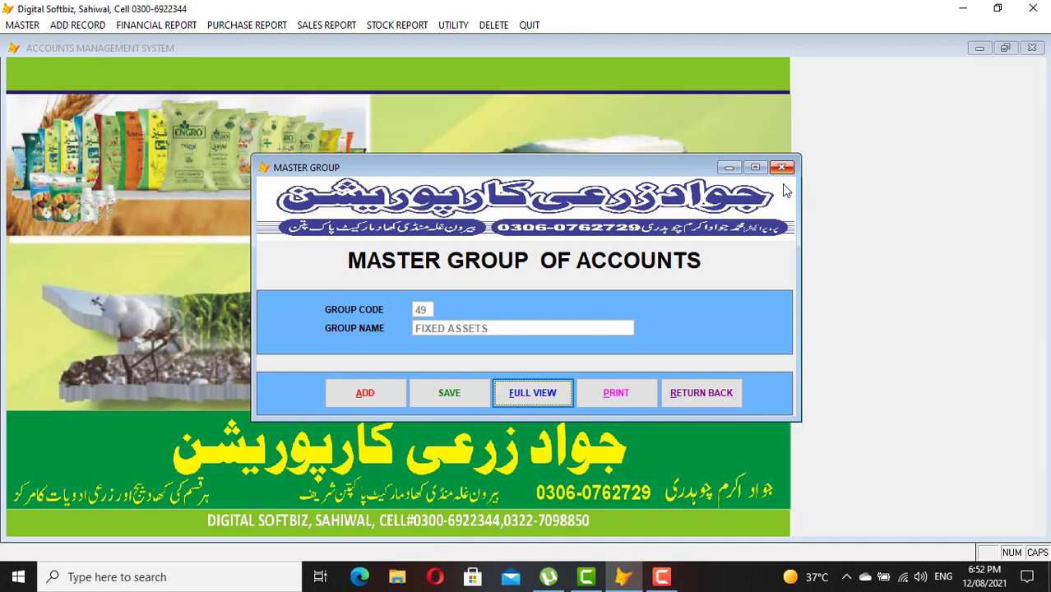
{"action": "left_click", "coordinate": [701, 392]}
- Open the master title of accounts and start a new record
{"action": "left_click", "coordinate": [20, 26]}
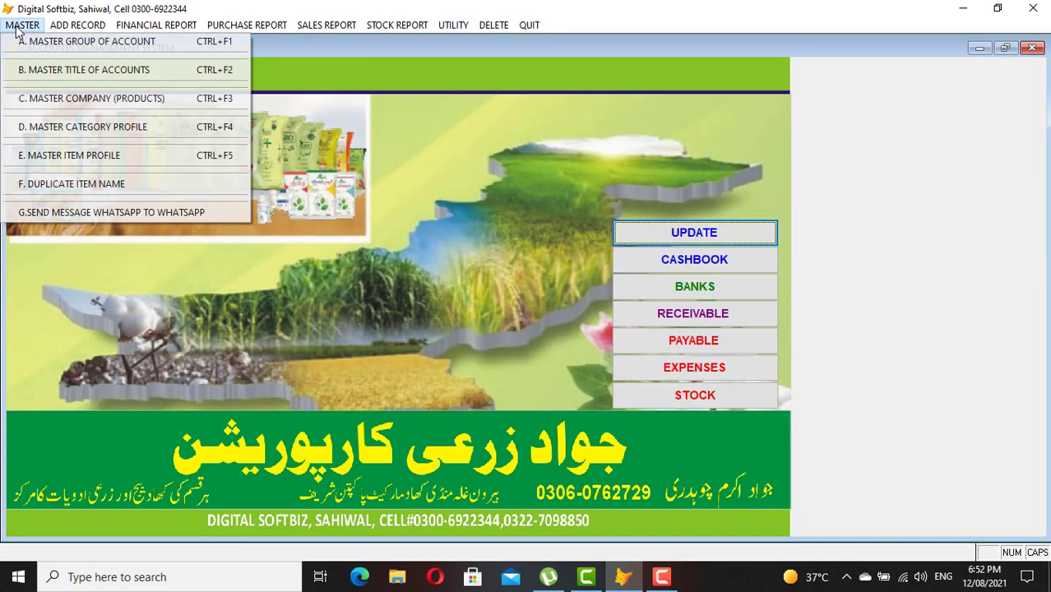
{"action": "left_click", "coordinate": [96, 72]}
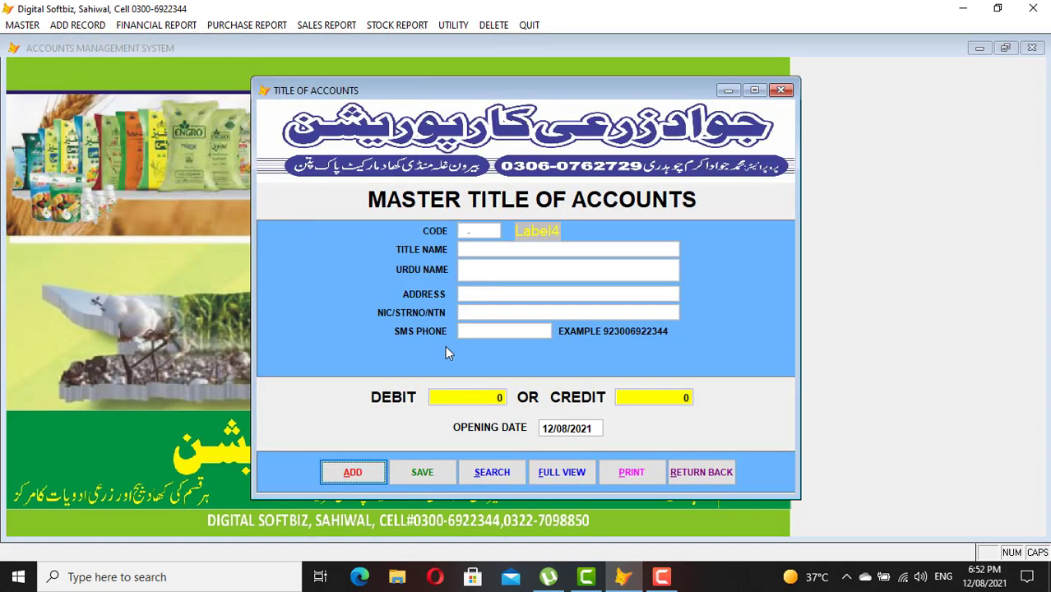
{"action": "left_click", "coordinate": [376, 473]}
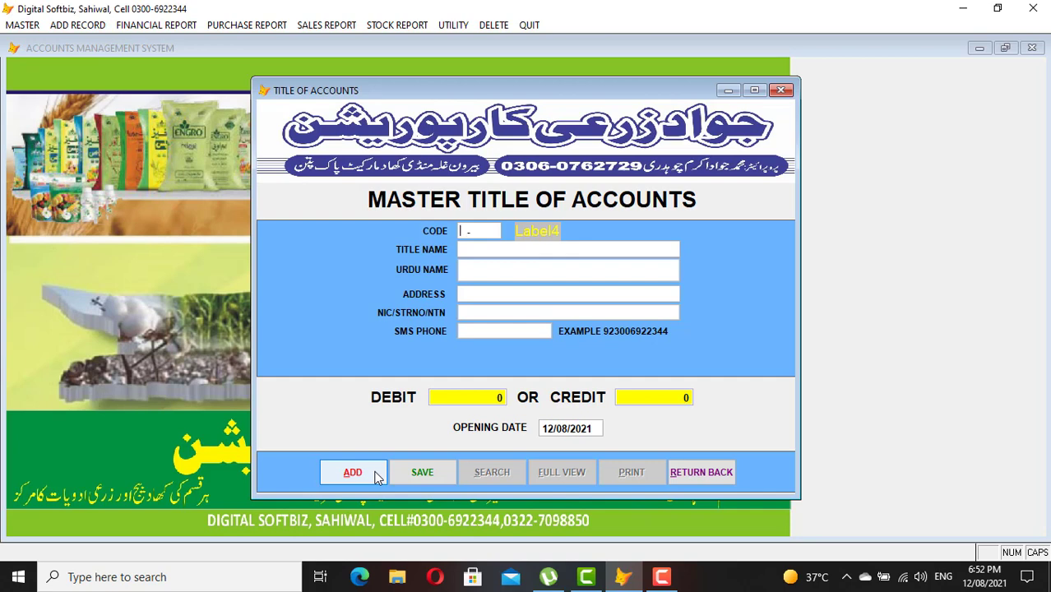
- Enter 04-001 as the new account's code in the payable accounts group
{"action": "type", "text": "04-001"}
{"action": "key", "text": "BackSpace"}
{"action": "type", "text": "2"}
{"action": "key", "text": "Left"}
{"action": "key", "text": "BackSpace"}
{"action": "key", "text": "BackSpace"}
{"action": "type", "text": "99"}
{"action": "key", "text": "Delete"}
{"action": "type", "text": "9"}
{"action": "key", "text": "BackSpace"}
{"action": "key", "text": "BackSpace"}
{"action": "key", "text": "BackSpace"}
{"action": "type", "text": "001"}
{"action": "key", "text": "Return"}
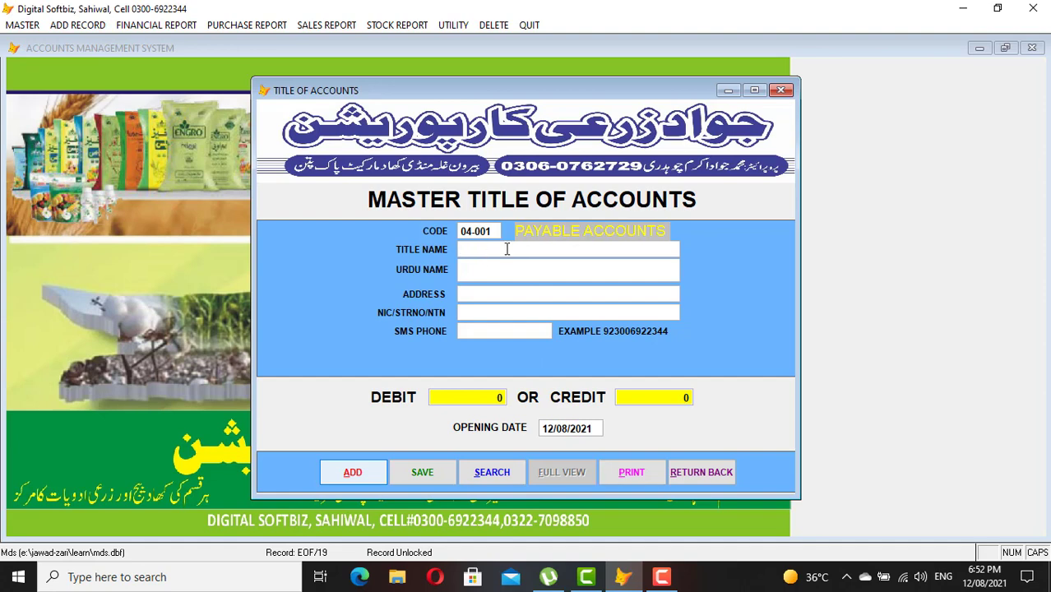
- Set the title name to FFC and the address to LAHORE, leaving the Urdu name blank
{"action": "type", "text": "FFC"}
{"action": "key", "text": "Return"}
{"action": "key", "text": "Return"}
{"action": "type", "text": "KARC"}
{"action": "key", "text": "BackSpace"}
{"action": "key", "text": "BackSpace"}
{"action": "key", "text": "BackSpace"}
{"action": "key", "text": "BackSpace"}
{"action": "type", "text": "LAHORE"}
{"action": "key", "text": "Return"}
- Give the FFC account an opening credit of 100,000 and save the record
{"action": "key", "text": "Return"}
{"action": "key", "text": "Return"}
{"action": "type", "text": "1000000 0"}
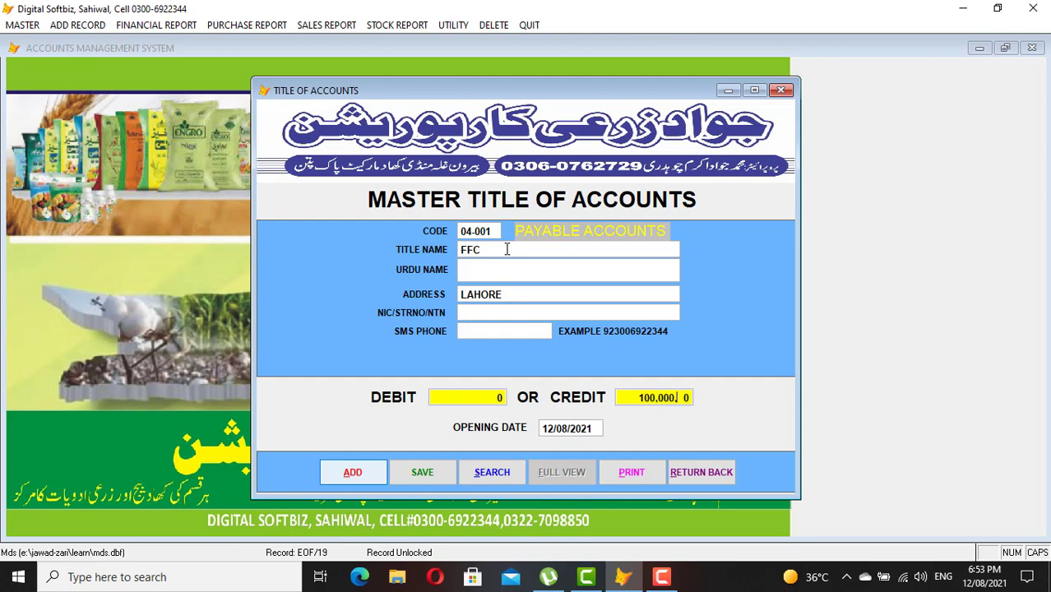
{"action": "key", "text": "Return"}
{"action": "key", "text": "Return"}
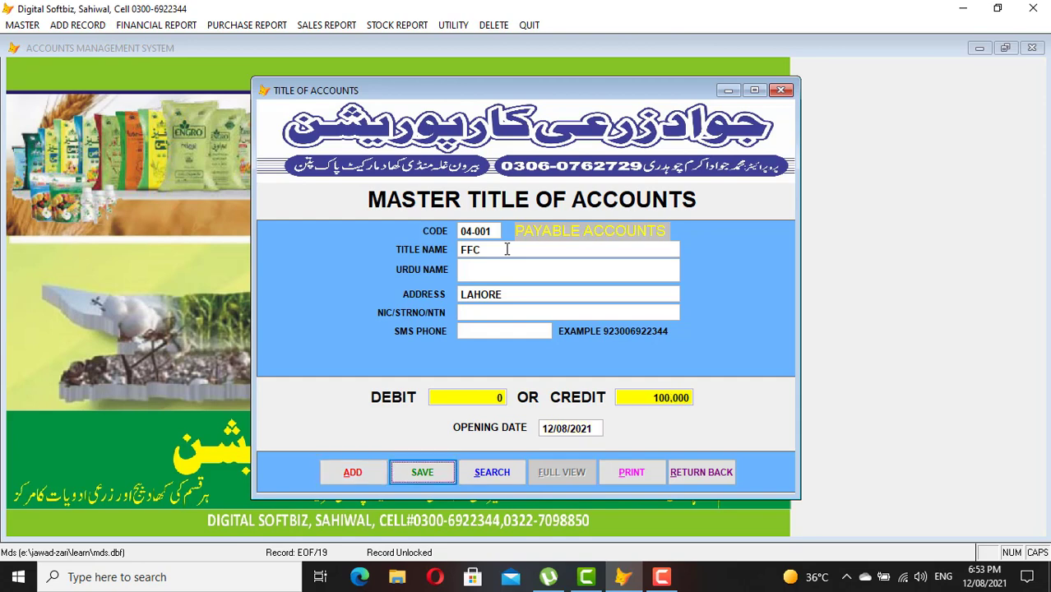
{"action": "key", "text": "Return"}
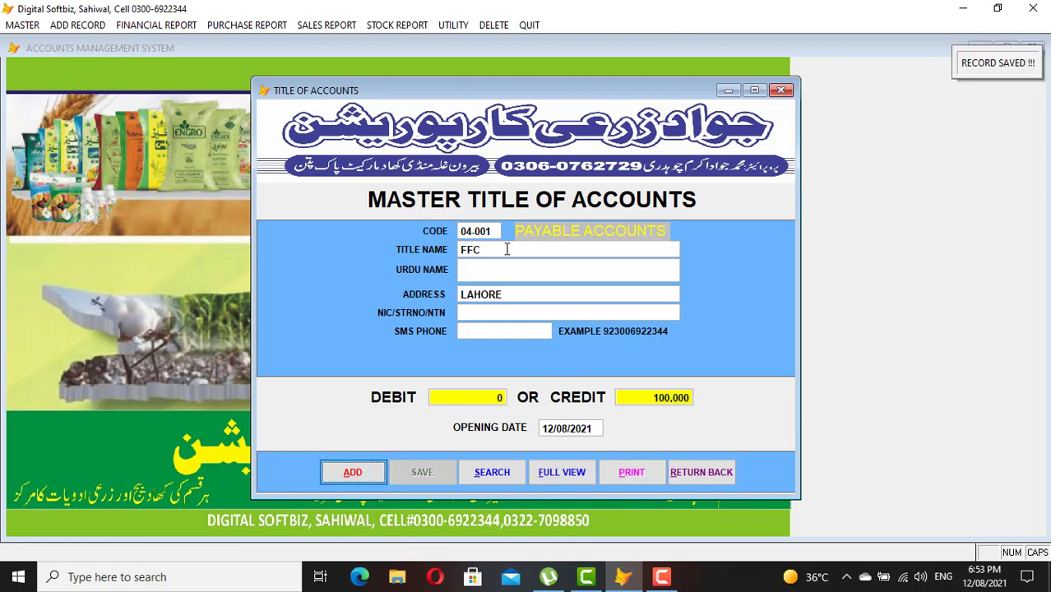
- Add another payable account with code 04-002 and title name ENGRO
{"action": "left_click", "coordinate": [367, 474]}
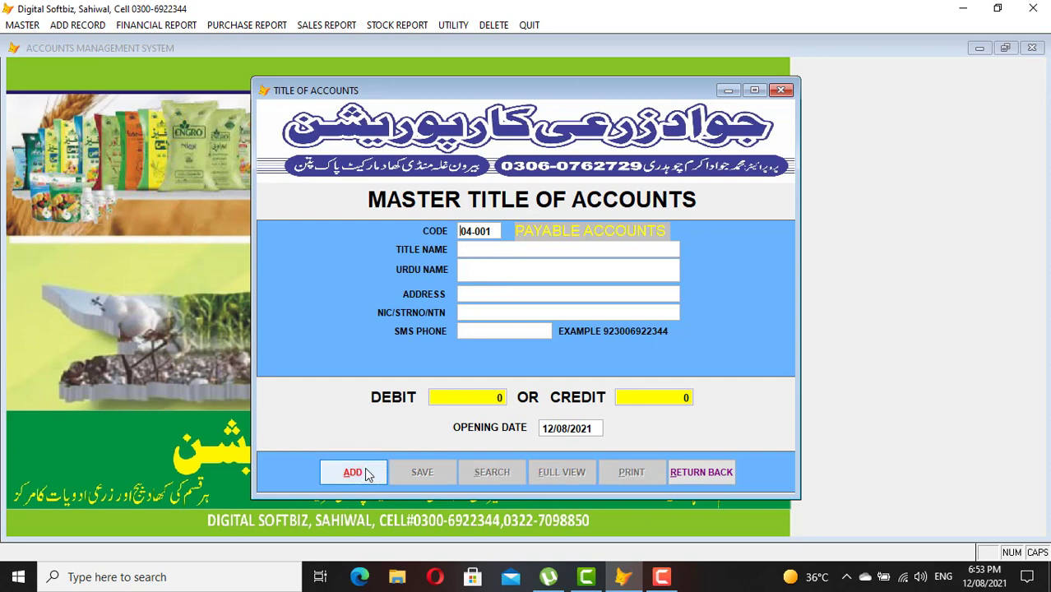
{"action": "type", "text": "04002"}
{"action": "key", "text": "Return"}
{"action": "type", "text": "ENG"}
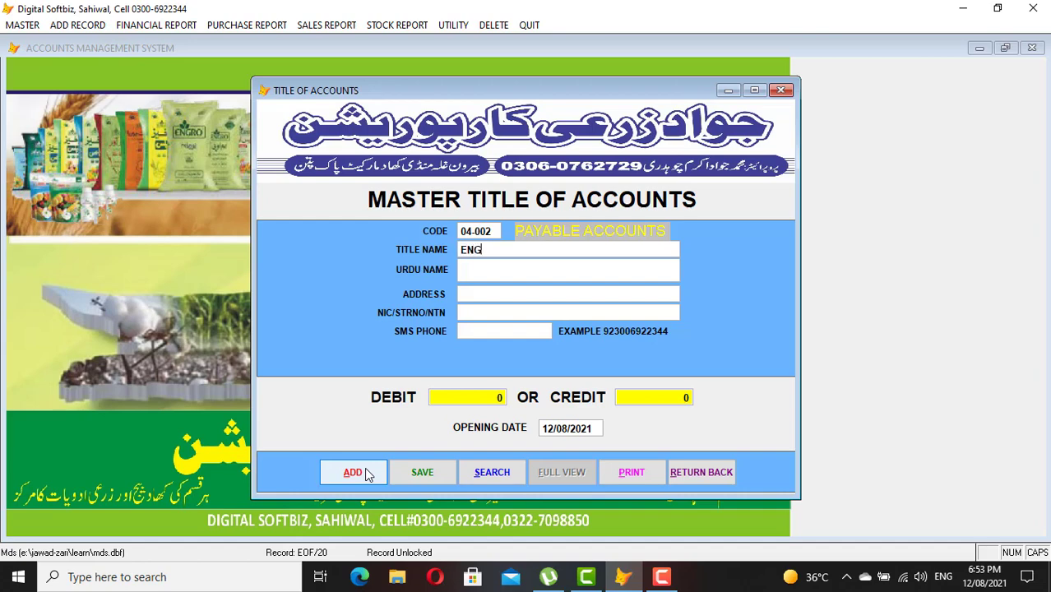
{"action": "type", "text": "RO"}
- Give the ENGRO account an opening credit of 50,000 and save the record
{"action": "key", "text": "Return"}
{"action": "key", "text": "Return"}
{"action": "key", "text": "Return"}
{"action": "key", "text": "Return"}
{"action": "type", "text": "500.00"}
{"action": "key", "text": "Return"}
{"action": "key", "text": "Return"}
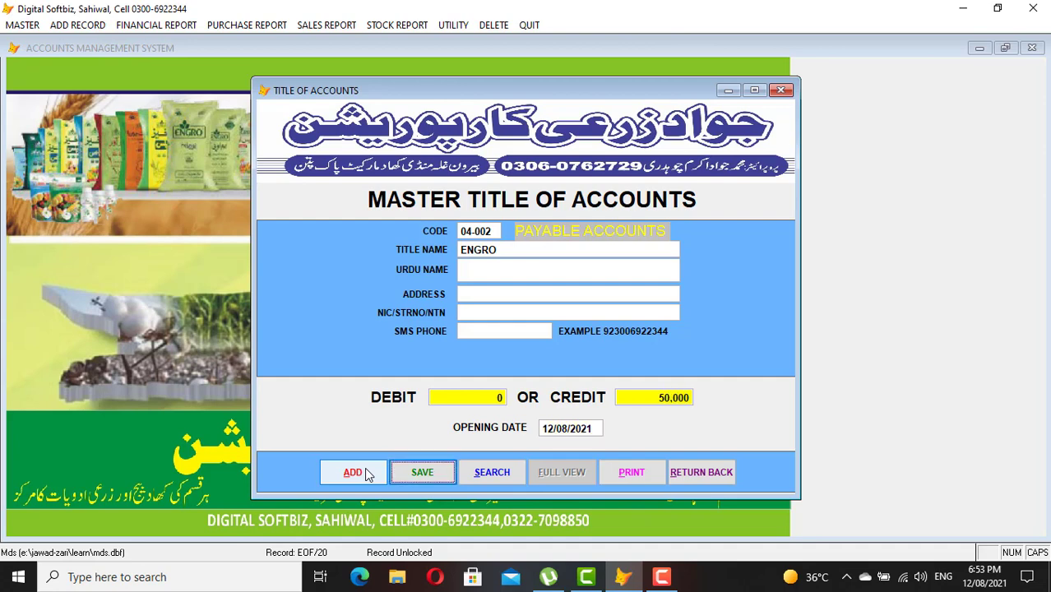
{"action": "key", "text": "Return"}
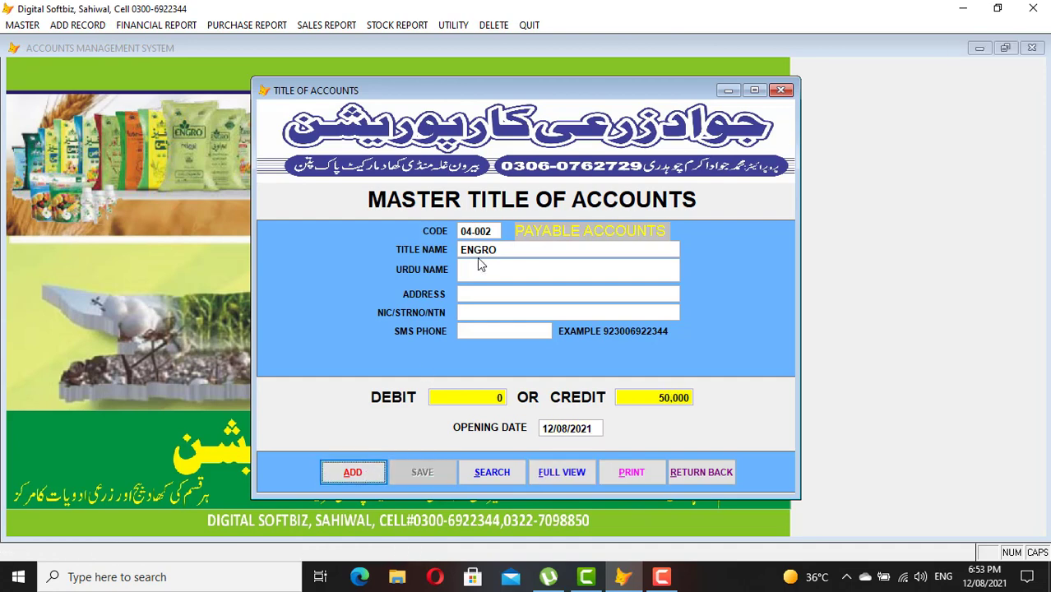
- Add a receivable account with code 05-001 and enter the customer's name as its title name
{"action": "left_click", "coordinate": [377, 473]}
{"action": "type", "text": "05-001"}
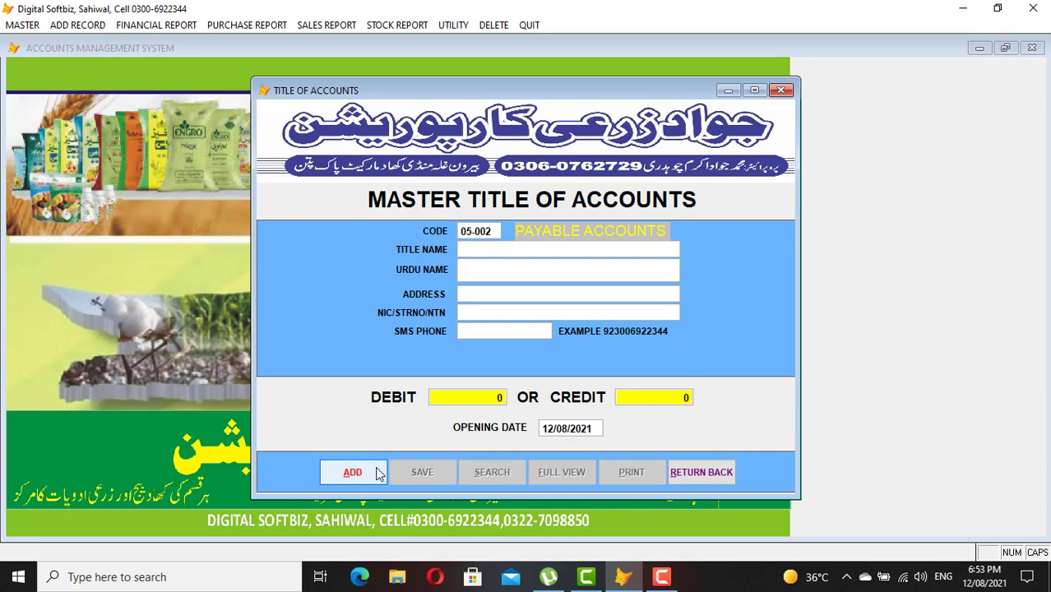
{"action": "key", "text": "Return"}
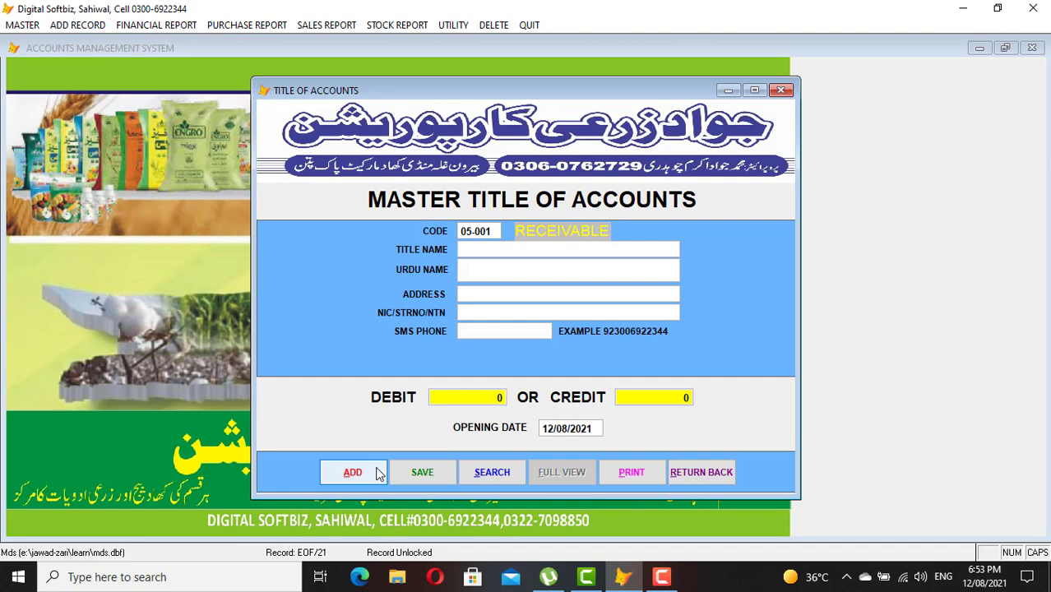
{"action": "type", "text": "NUMAN"}
{"action": "key", "text": "Return"}
- Set the opening debit of receivable account 05-001 to 50,000
{"action": "key", "text": "Return"}
{"action": "key", "text": "Return"}
{"action": "key", "text": "Return"}
{"action": "key", "text": "Return"}
{"action": "type", "text": "500.00"}
{"action": "key", "text": "Return"}
- Fill in the customer's SMS phone number for account 05-001 and save the record
{"action": "key", "text": "Up"}
{"action": "key", "text": "Up"}
{"action": "type", "text": "92333333333"}
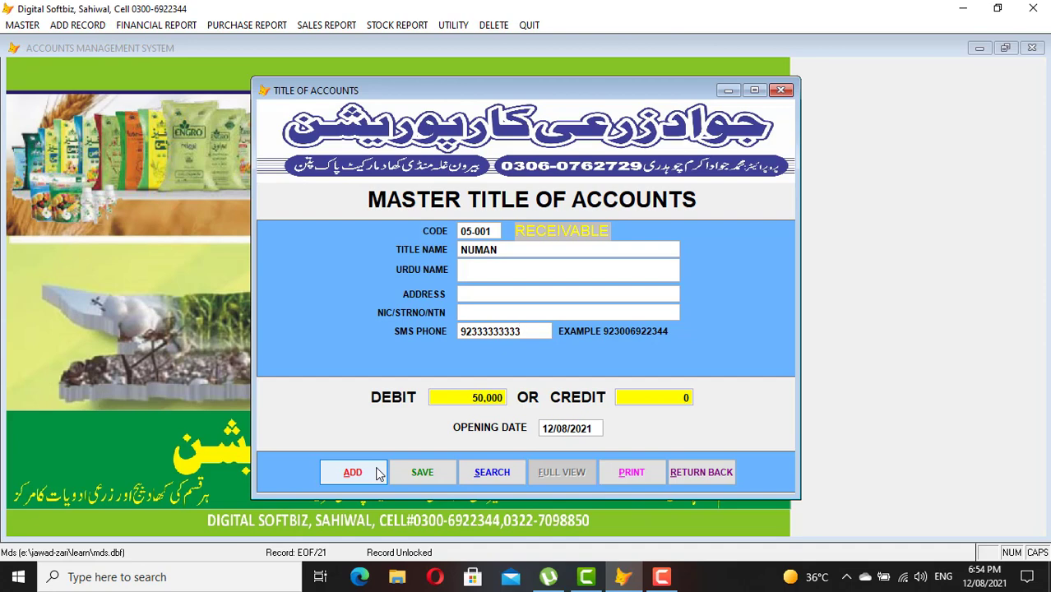
{"action": "key", "text": "Return"}
{"action": "key", "text": "Return"}
{"action": "key", "text": "Return"}
{"action": "key", "text": "Return"}
{"action": "key", "text": "Return"}
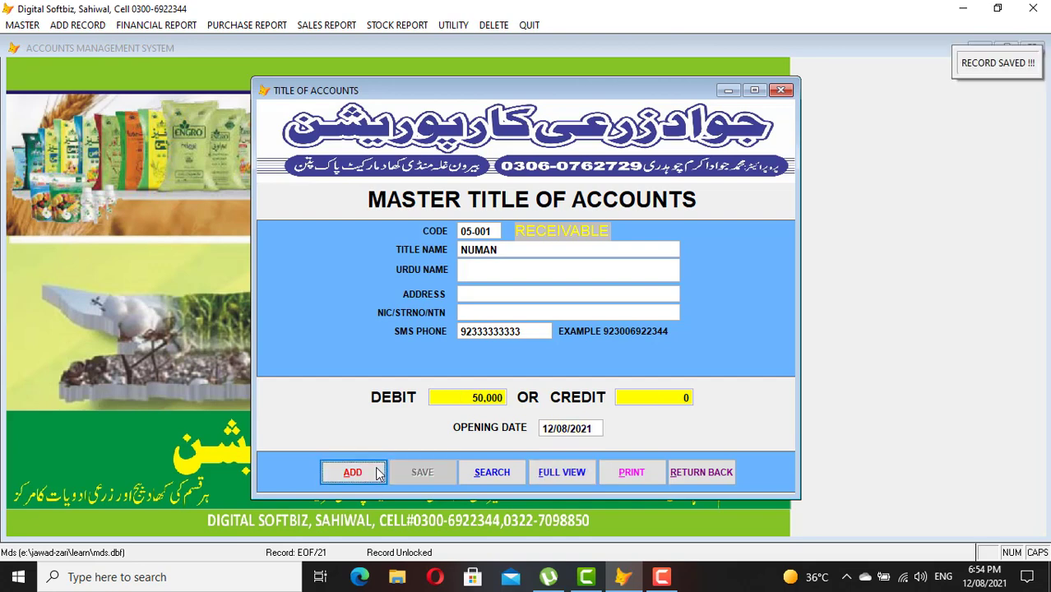
- Add a receivable account with code 05-002 and the title name SAFDAR COMM SHOP
{"action": "left_click", "coordinate": [353, 472]}
{"action": "type", "text": "5"}
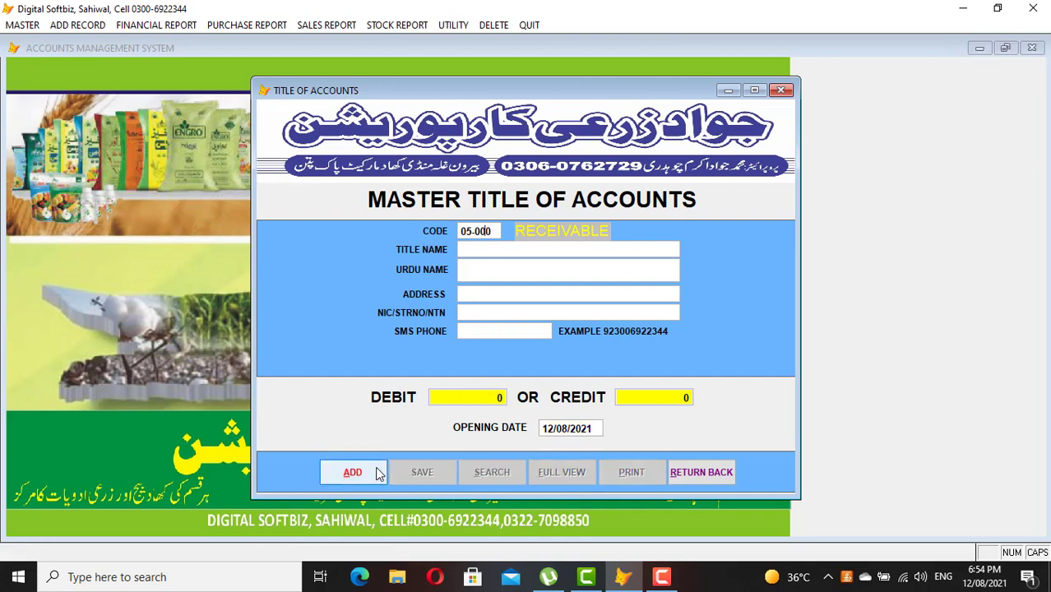
{"action": "key", "text": "Return"}
{"action": "type", "text": "SAFDA"}
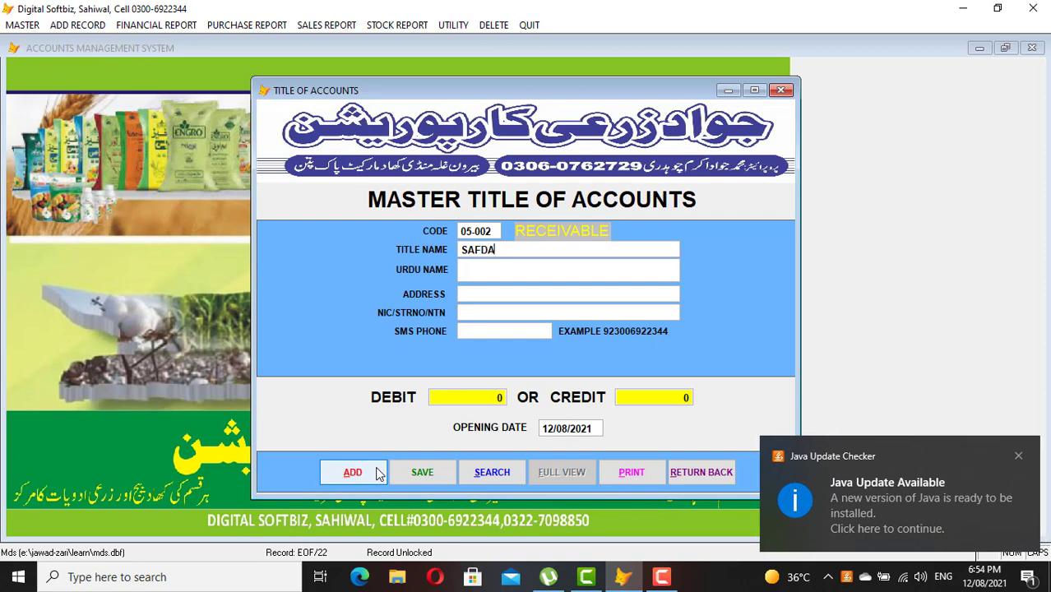
{"action": "type", "text": "R COMM SHOP"}
{"action": "key", "text": "Return"}
- Set the opening debit of receivable account 05-002 to 10,000, leaving the contact fields blank, and save the record
{"action": "key", "text": "Return"}
{"action": "key", "text": "Return"}
{"action": "key", "text": "Return"}
{"action": "key", "text": "Return"}
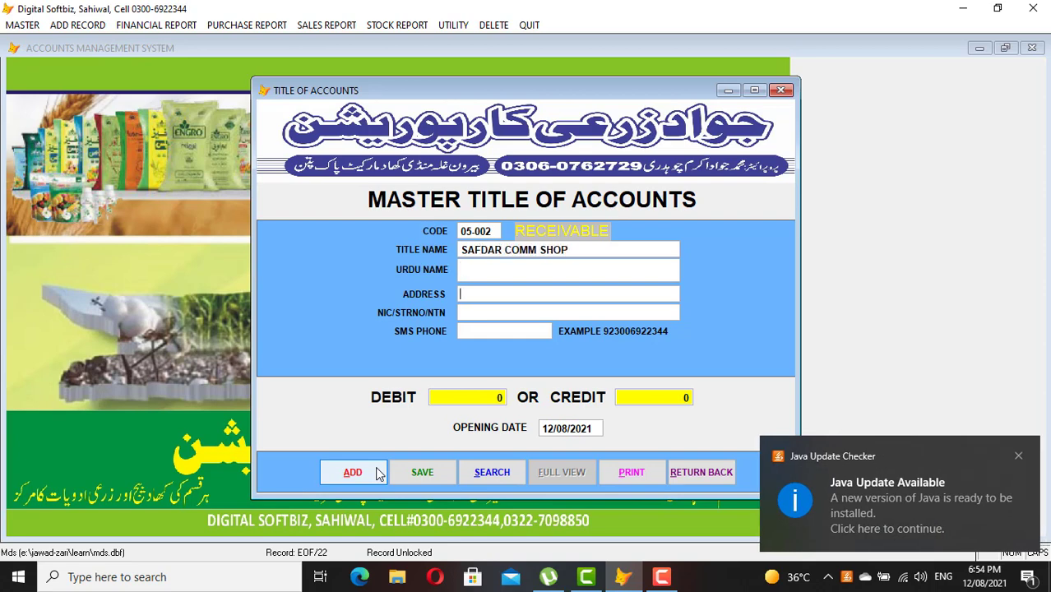
{"action": "type", "text": "10,000"}
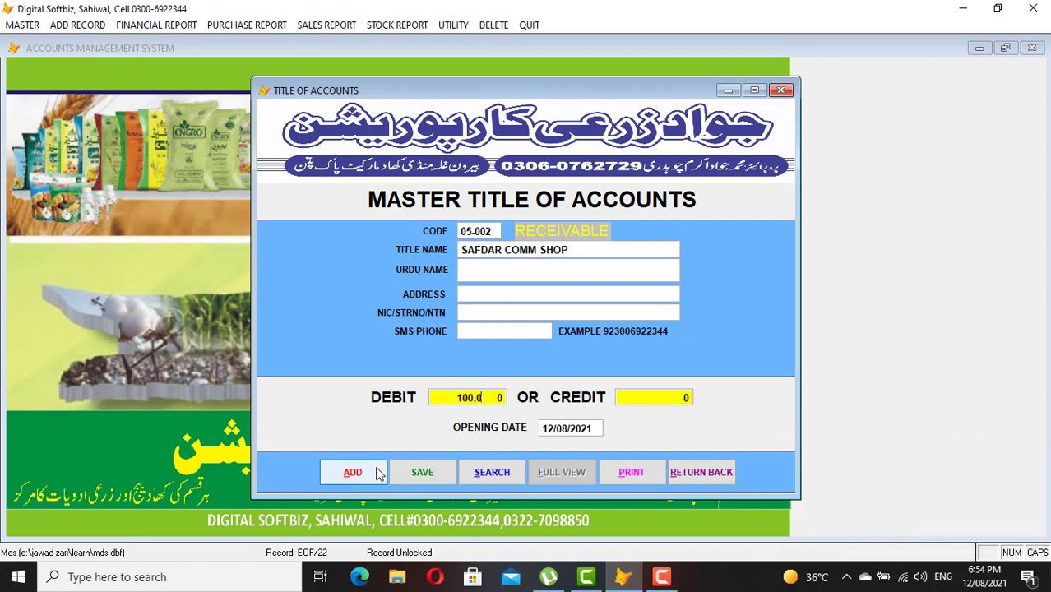
{"action": "key", "text": "Return"}
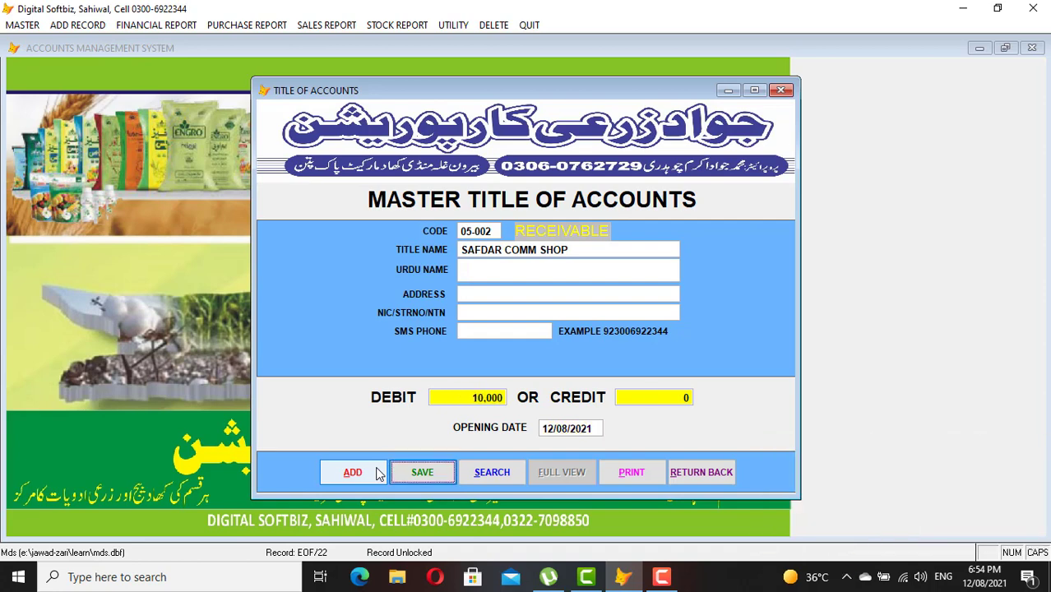
{"action": "key", "text": "Return"}
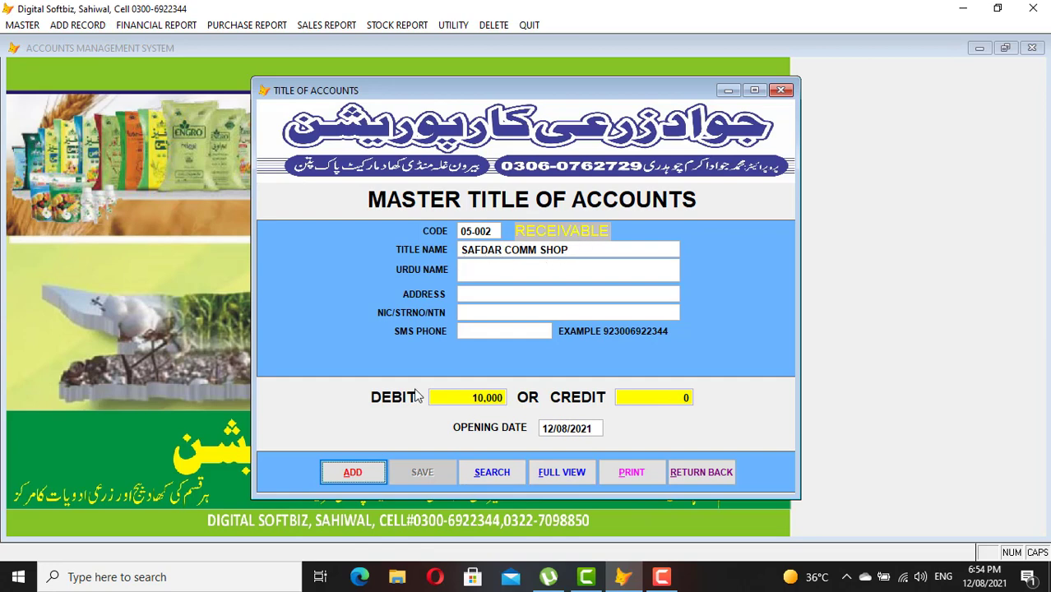
- Add cash and bank account 01-025 titled MCB BANK with an opening debit of 500,000, save it and close the form
{"action": "left_click", "coordinate": [353, 472]}
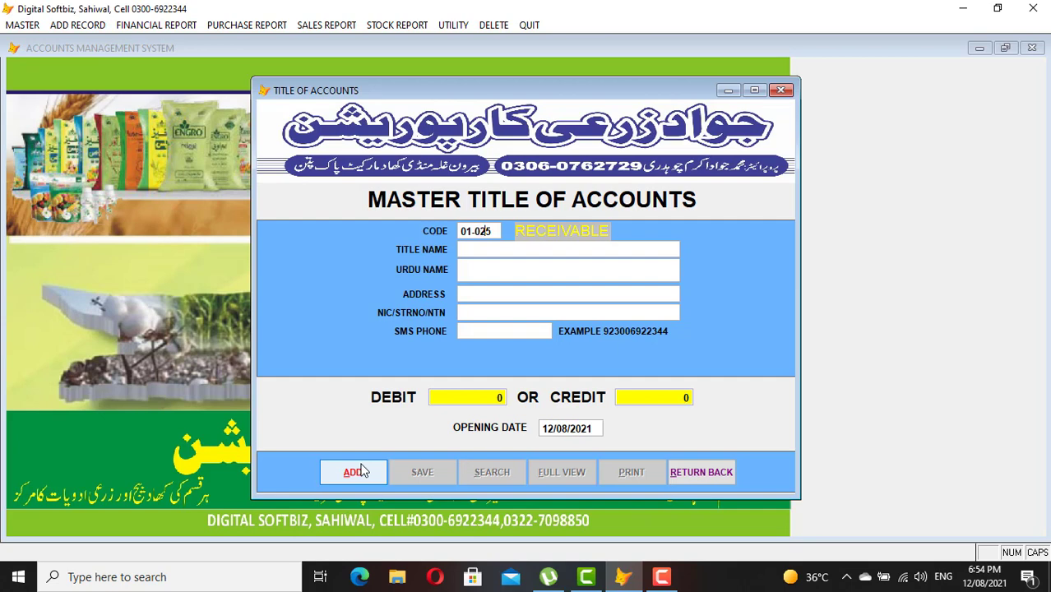
{"action": "key", "text": "Return"}
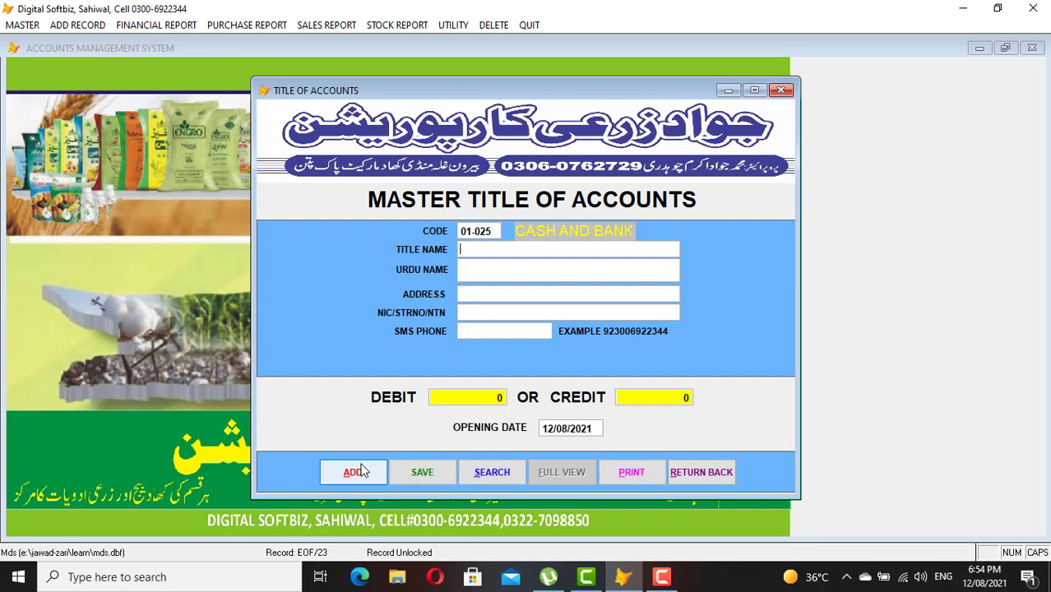
{"action": "type", "text": "MCB BAN500000.0"}
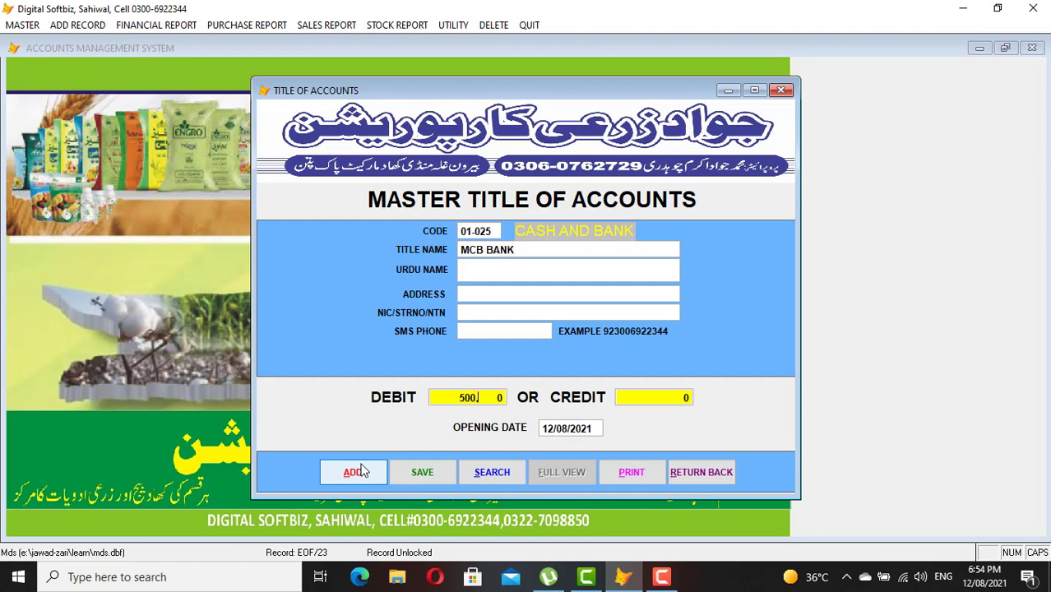
{"action": "key", "text": "Return"}
{"action": "key", "text": "Return"}
{"action": "key", "text": "Return"}
{"action": "key", "text": "Return"}
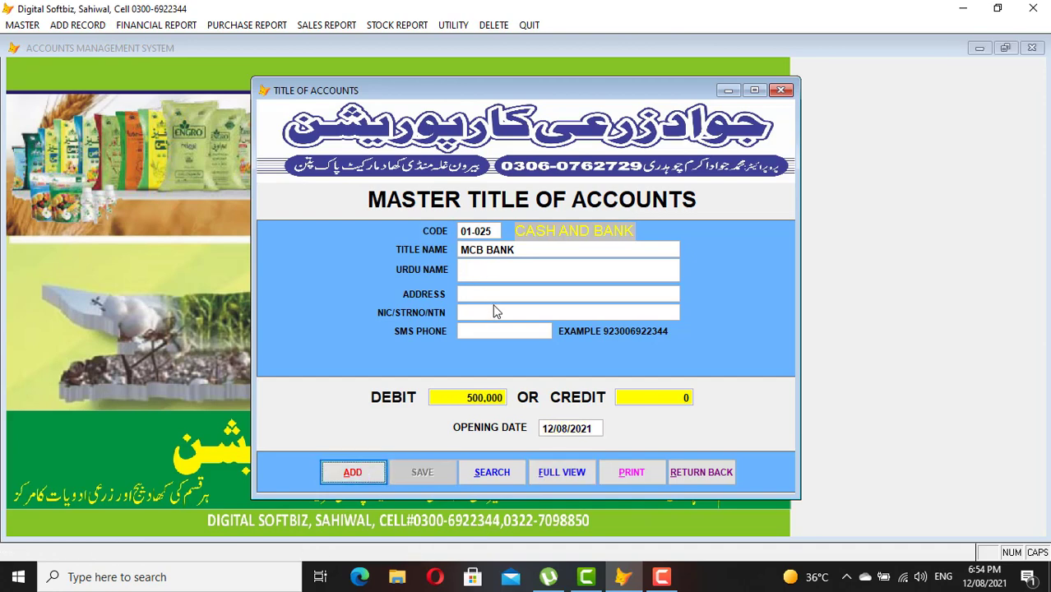
{"action": "left_click", "coordinate": [701, 473]}
- Preview the FFC ledger on screen for 01/01/2021 to 12/08/2021, check its opening entry and close the report
{"action": "left_click", "coordinate": [156, 25]}
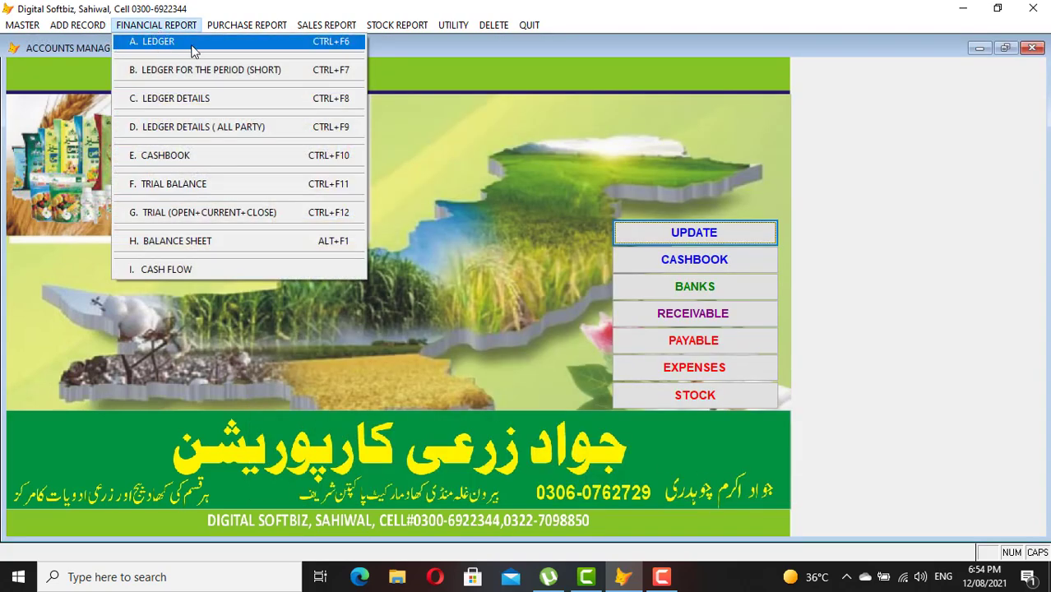
{"action": "left_click", "coordinate": [192, 43]}
{"action": "key", "text": "Return"}
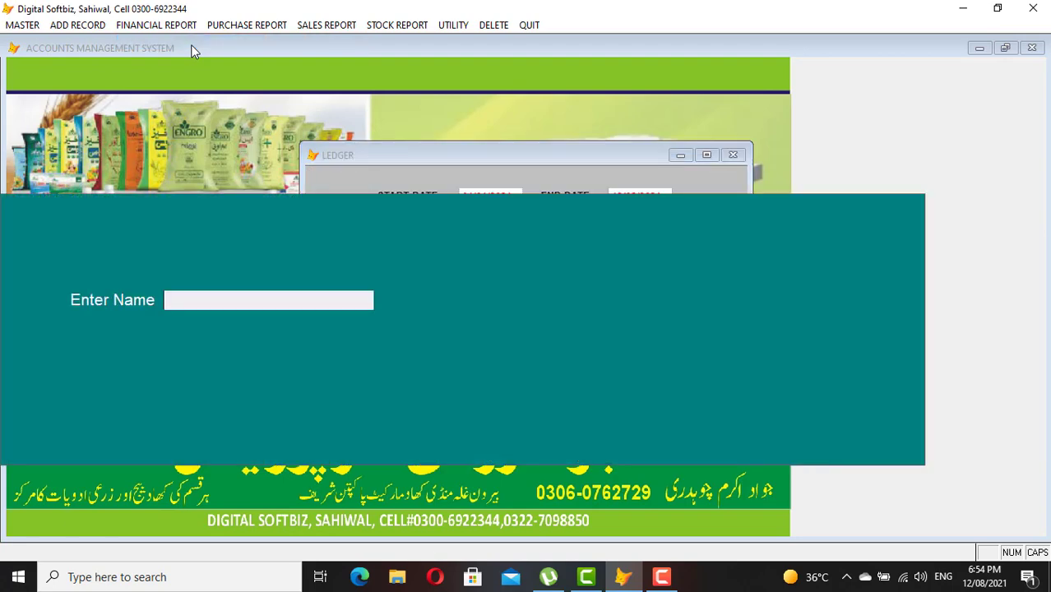
{"action": "type", "text": "FFC"}
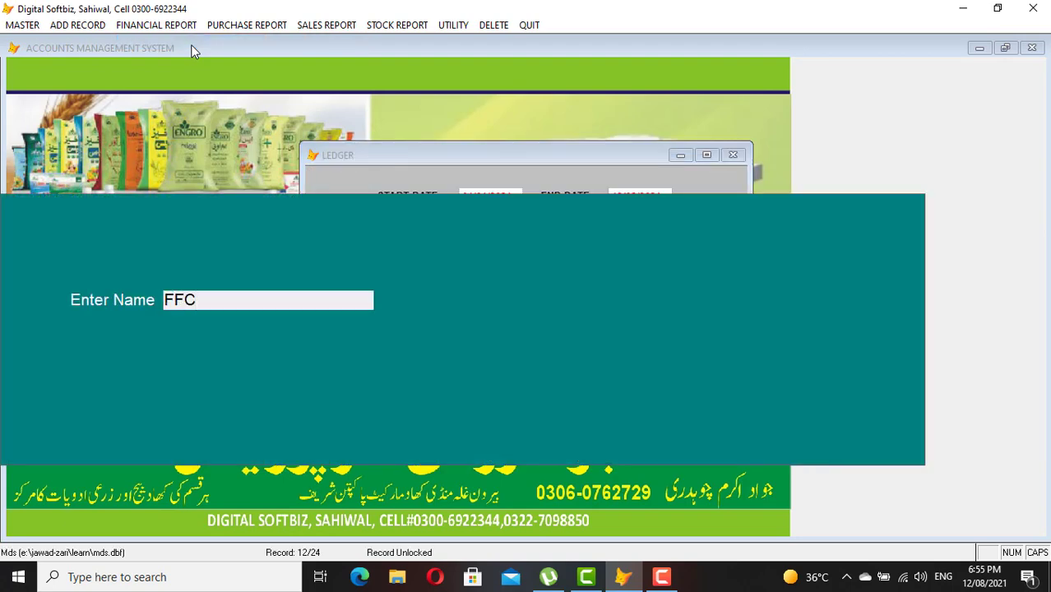
{"action": "key", "text": "Return"}
{"action": "key", "text": "Return"}
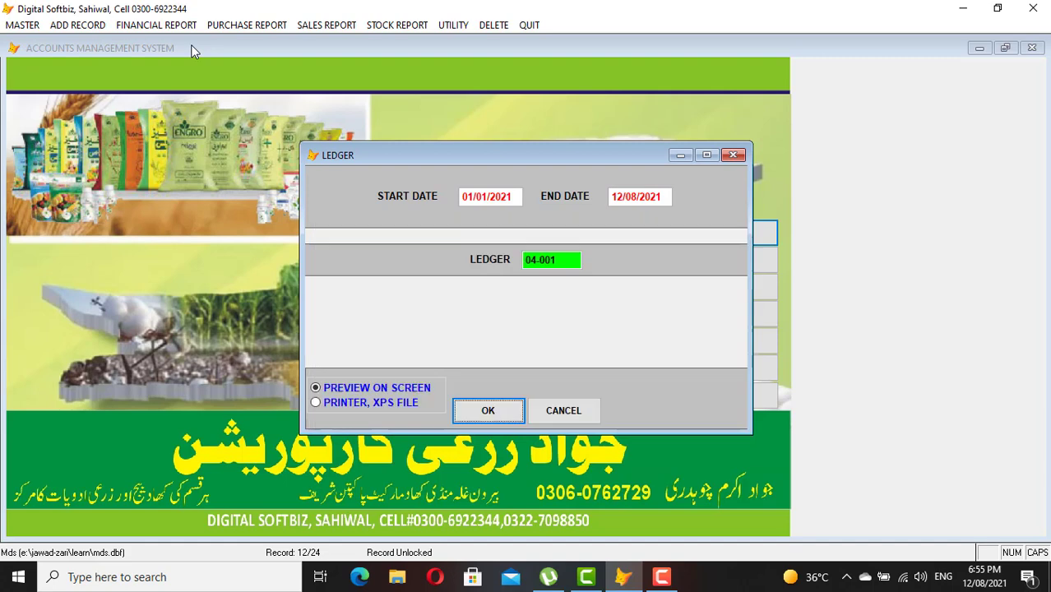
{"action": "key", "text": "Return"}
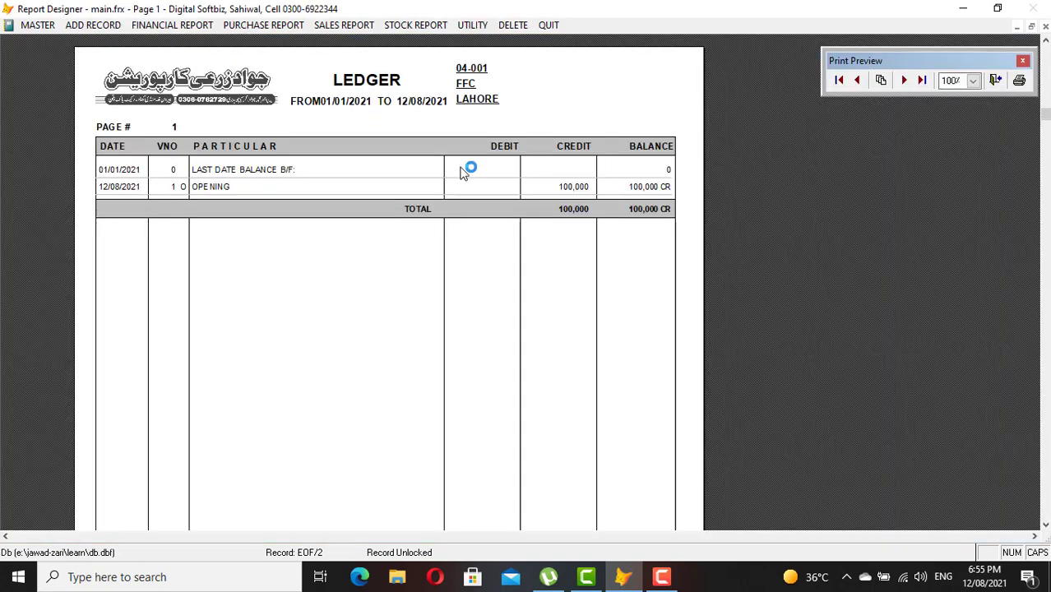
{"action": "key", "text": "Escape"}
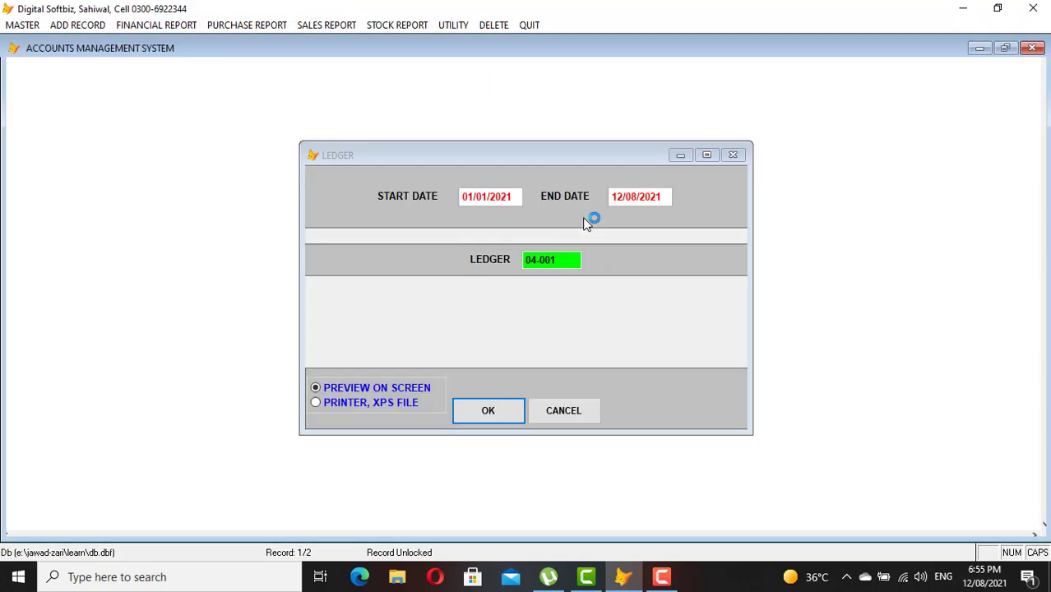
{"action": "key", "text": "Escape"}
- Preview the SAFDAR COMM SHOP ledger on screen for the same period, check its opening entry and close it
{"action": "left_click", "coordinate": [159, 27]}
{"action": "left_click", "coordinate": [185, 47]}
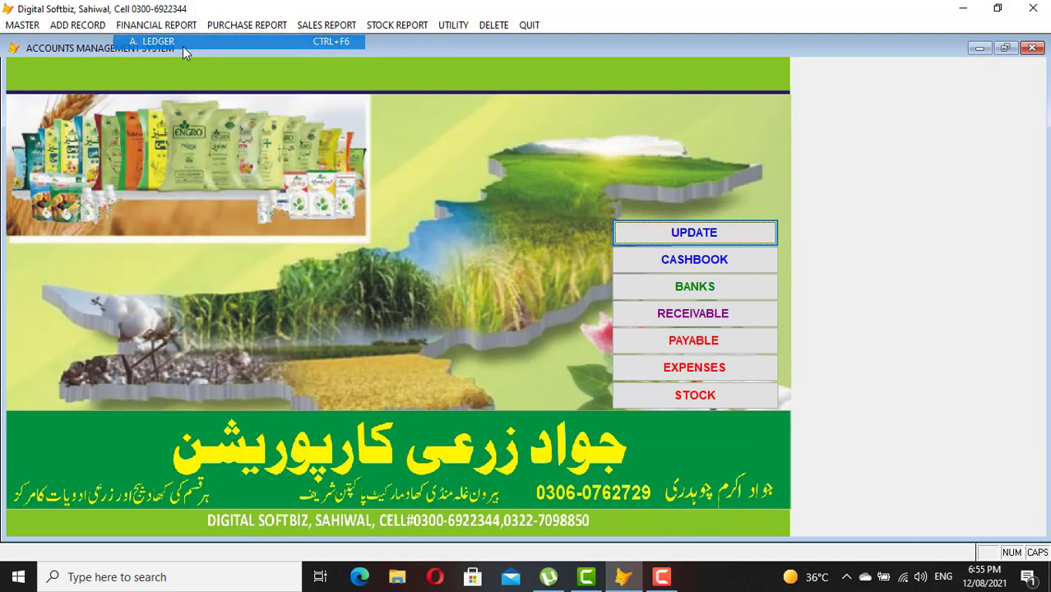
{"action": "type", "text": "SAF"}
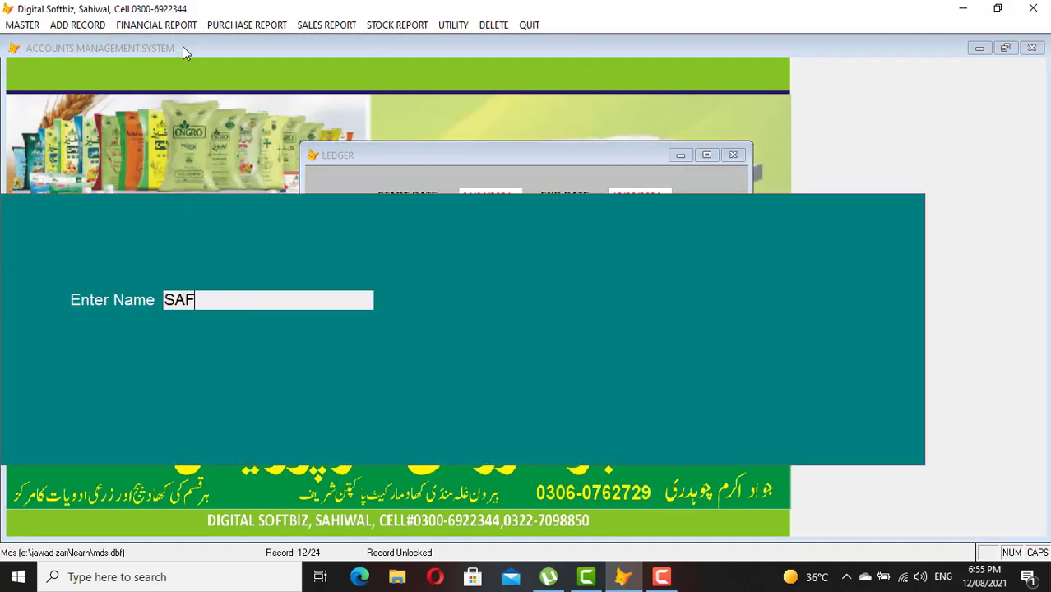
{"action": "key", "text": "Return"}
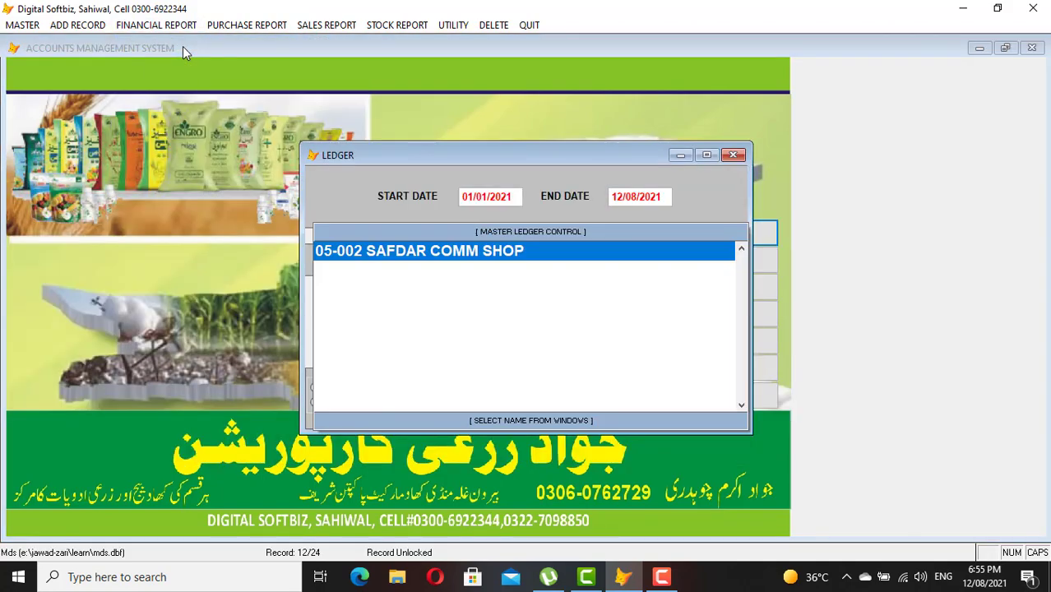
{"action": "key", "text": "Return"}
{"action": "key", "text": "Return"}
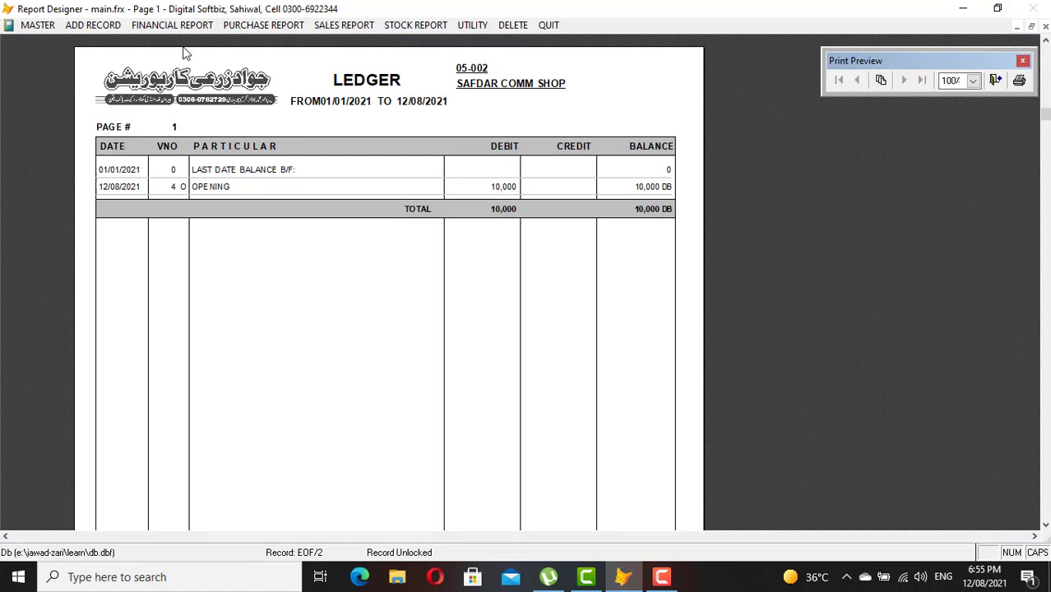
{"action": "key", "text": "Escape"}
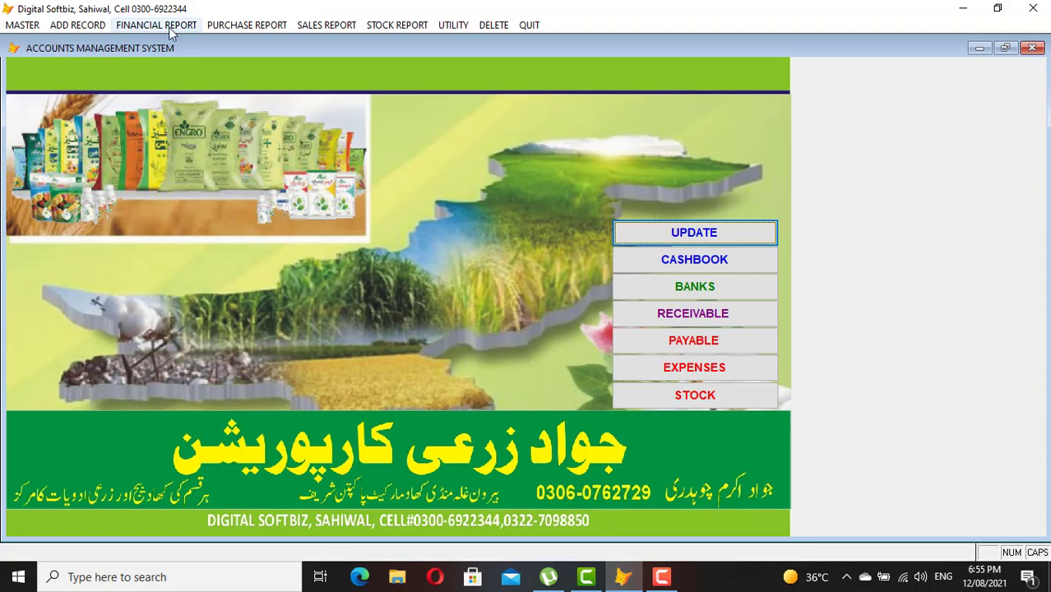
- Preview the MCB BANK ledger on screen for the same period, check its opening entry and close it
{"action": "left_click", "coordinate": [168, 27]}
{"action": "left_click", "coordinate": [175, 40]}
{"action": "key", "text": "Return"}
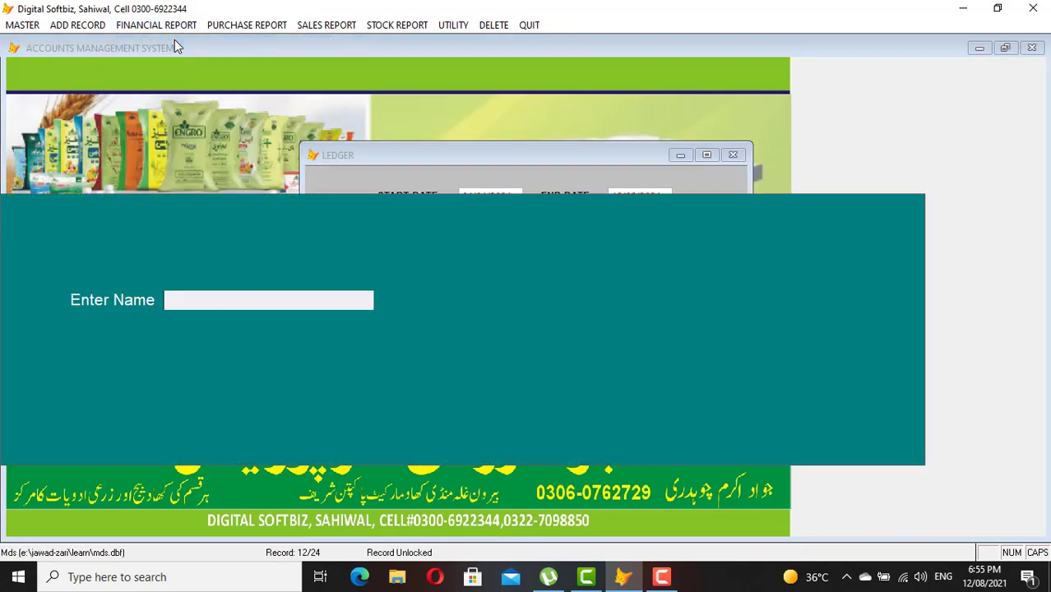
{"action": "type", "text": "MC"}
{"action": "key", "text": "Return"}
{"action": "key", "text": "Return"}
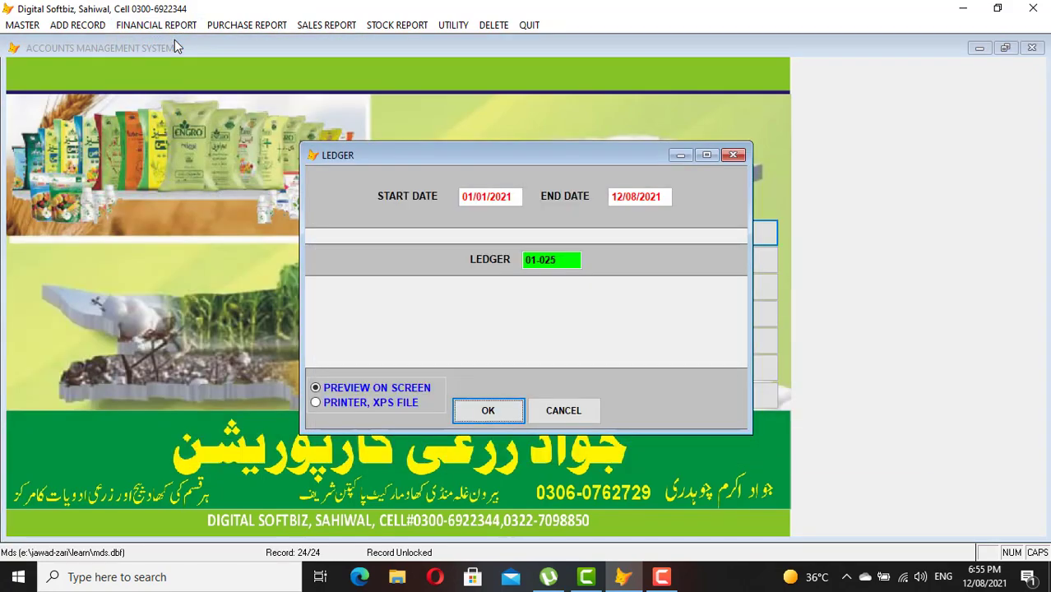
{"action": "key", "text": "Return"}
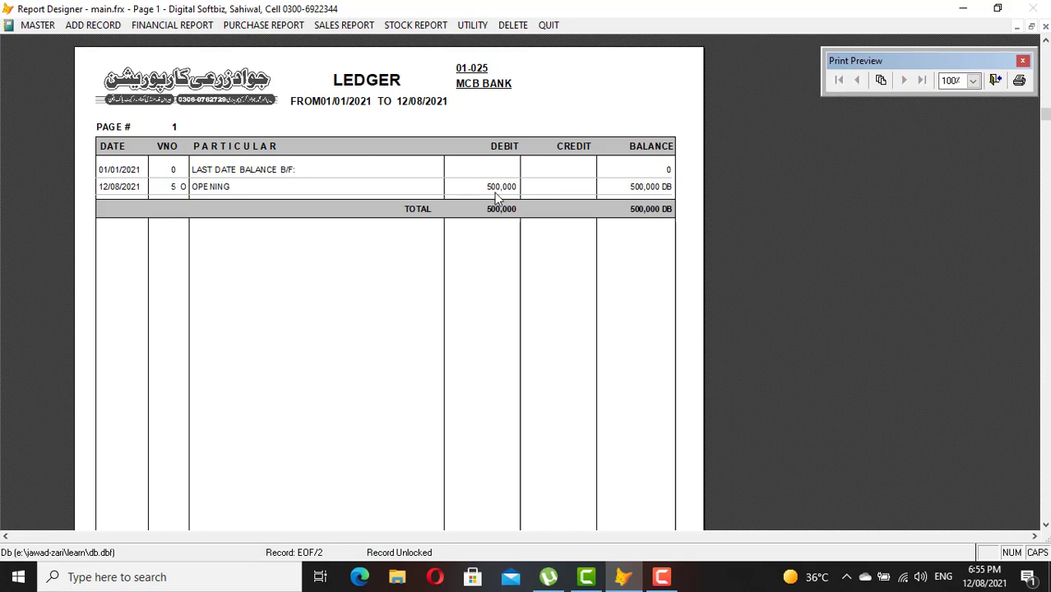
{"action": "key", "text": "Escape"}
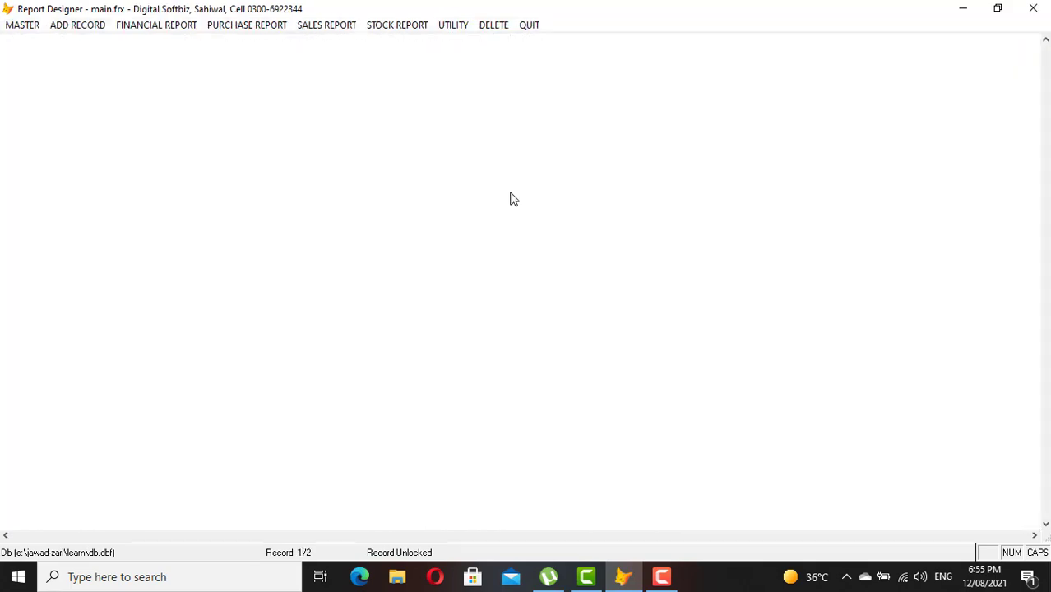
- Preview the trial balance from 01/01/2021 to 12/08/2021 and examine the group balances and debit and credit totals
{"action": "left_click", "coordinate": [150, 27]}
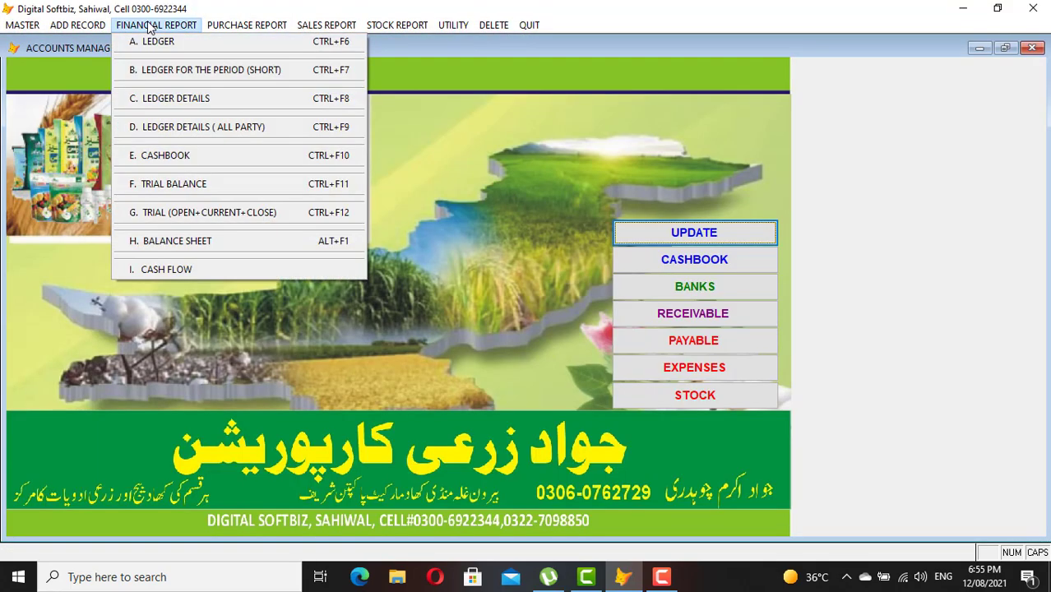
{"action": "left_click", "coordinate": [205, 185]}
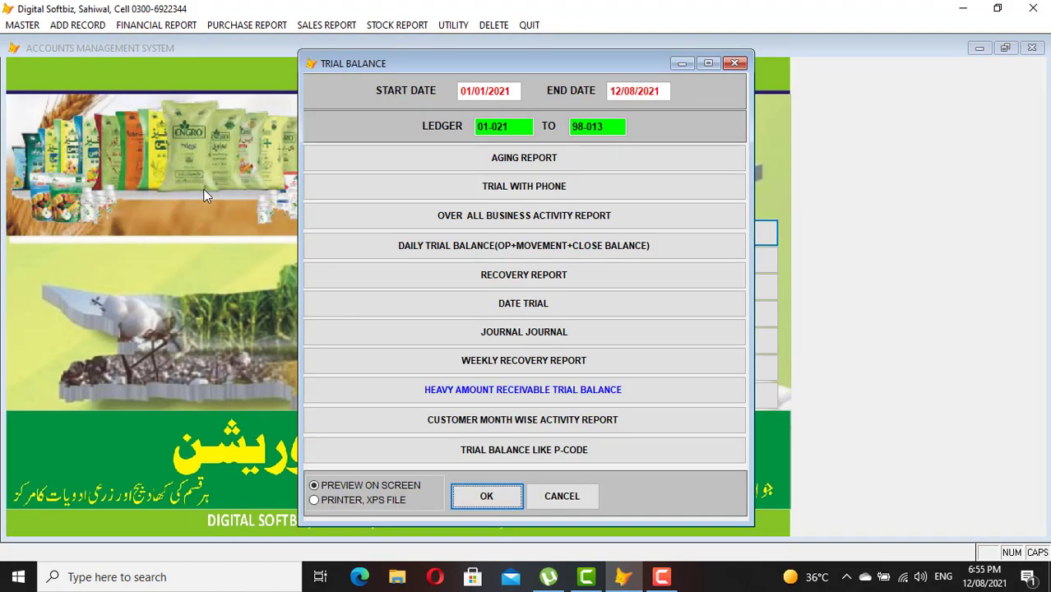
{"action": "key", "text": "Return"}
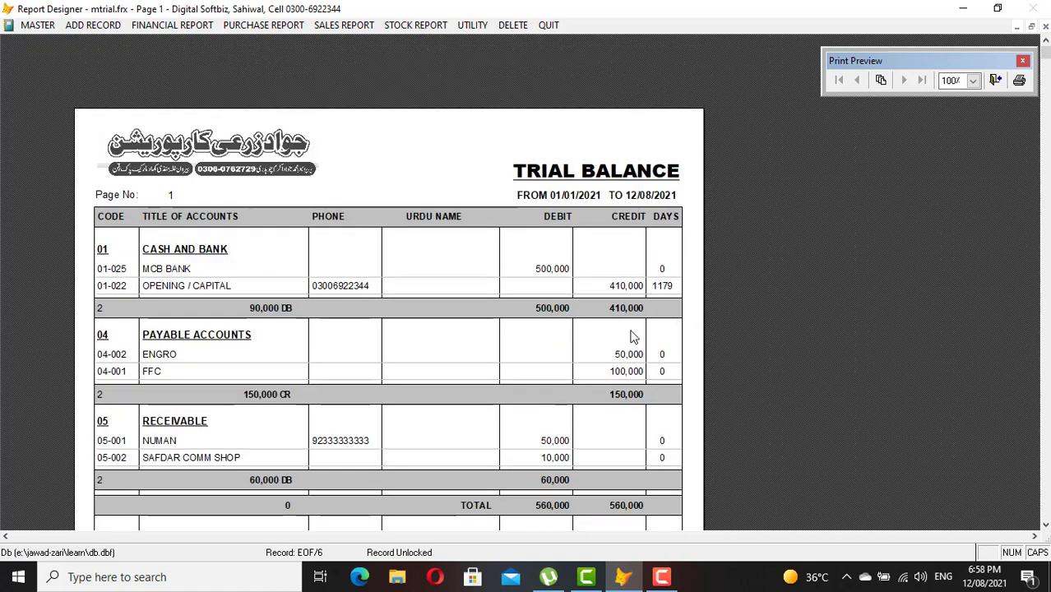
{"action": "left_click", "coordinate": [572, 353]}
{"action": "left_click", "coordinate": [542, 365]}
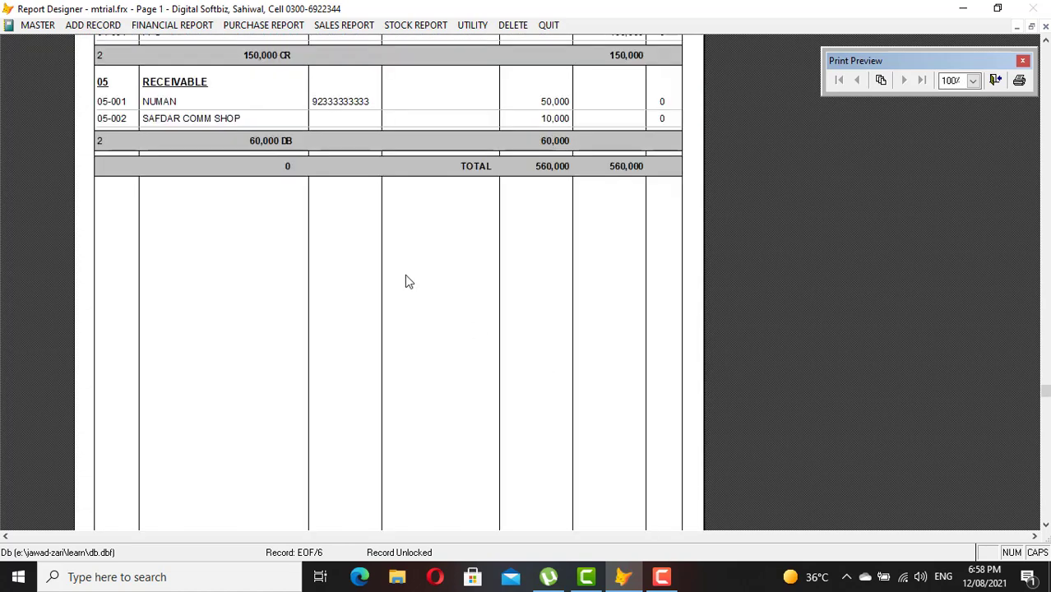
{"action": "left_click", "coordinate": [405, 274]}
{"action": "left_click", "coordinate": [382, 256]}
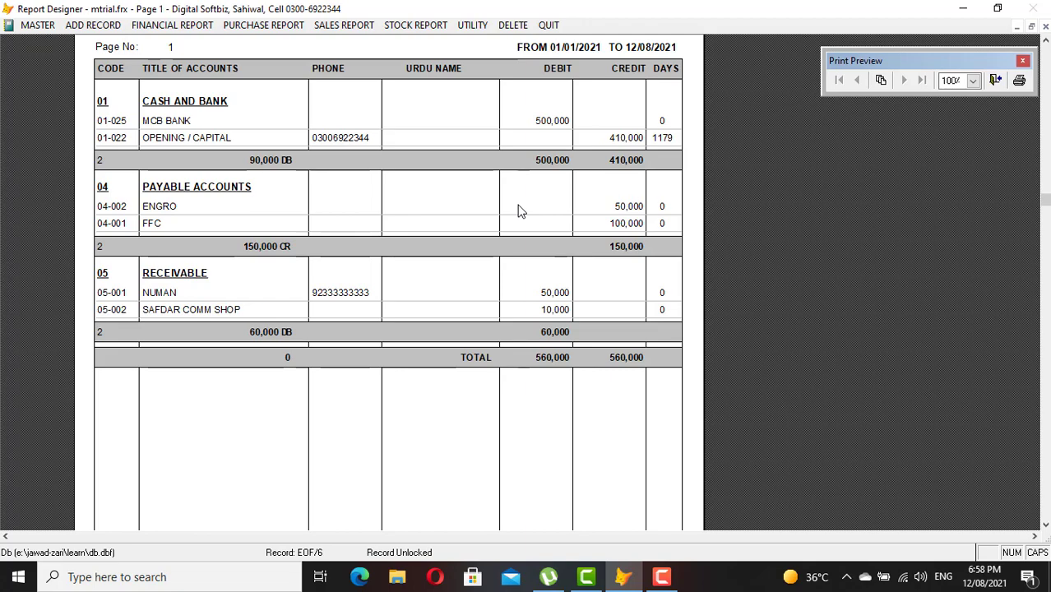
{"action": "key", "text": "Escape"}
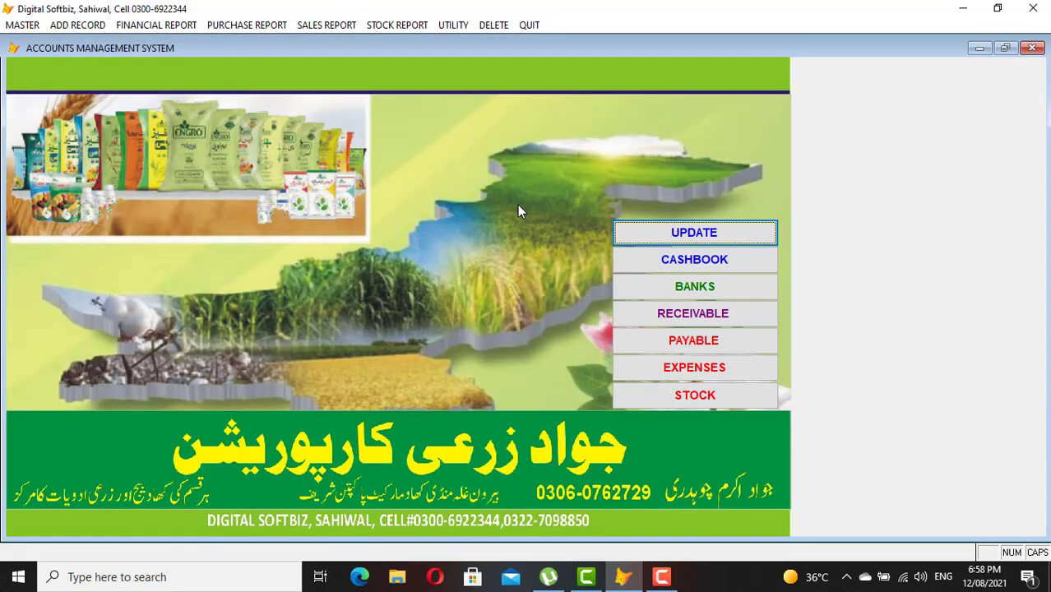
- Update the home screen's summary of cash, banks, receivable, payable, expenses and stock balances
{"action": "left_click", "coordinate": [729, 236]}
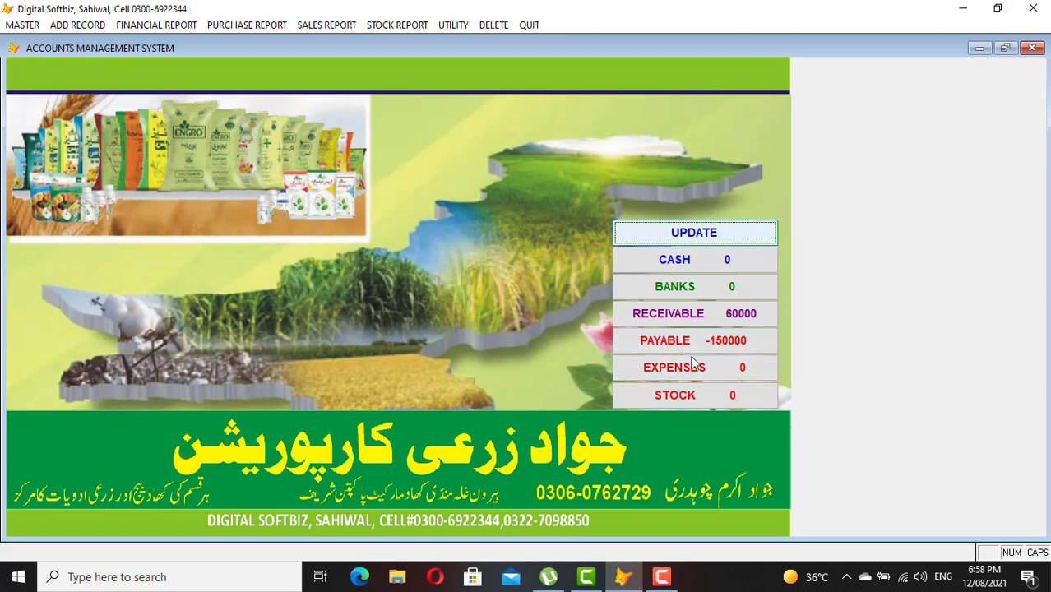
{"action": "left_click", "coordinate": [25, 25]}
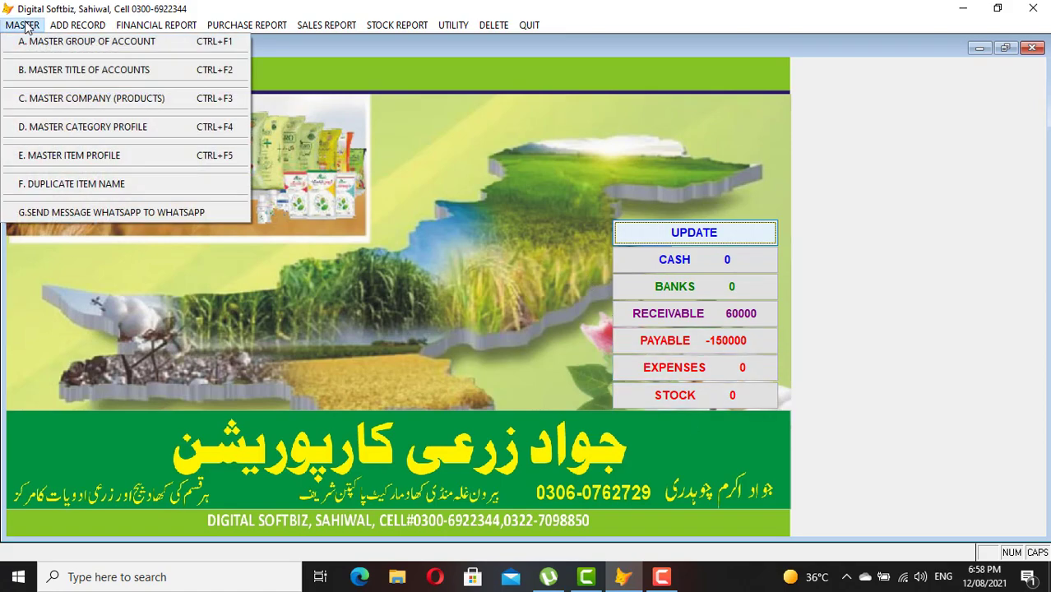
{"action": "left_click", "coordinate": [46, 72]}
{"action": "left_click", "coordinate": [65, 28]}
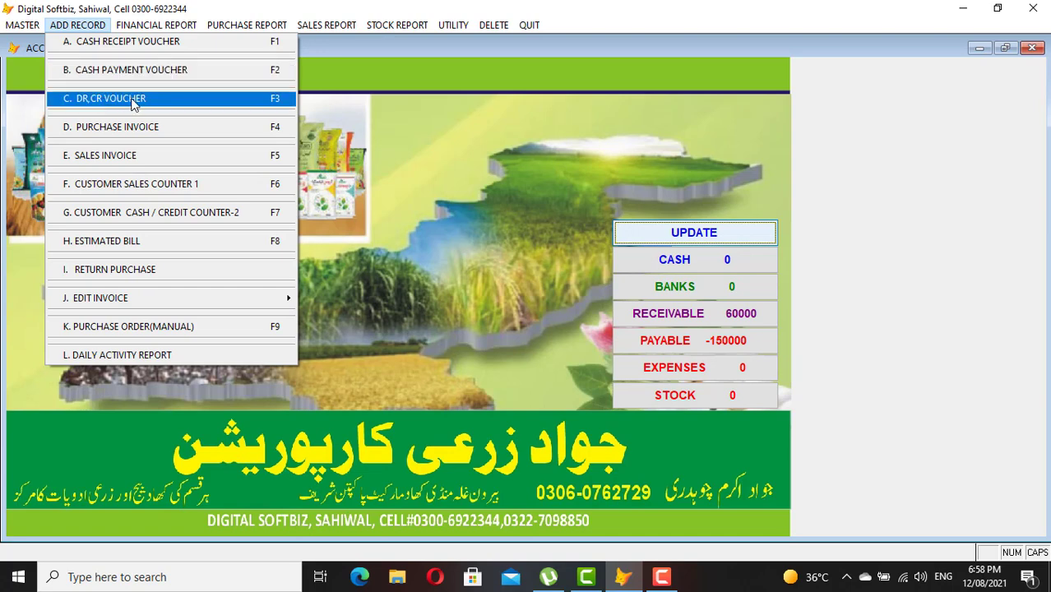
{"action": "mouse_move", "coordinate": [140, 25]}
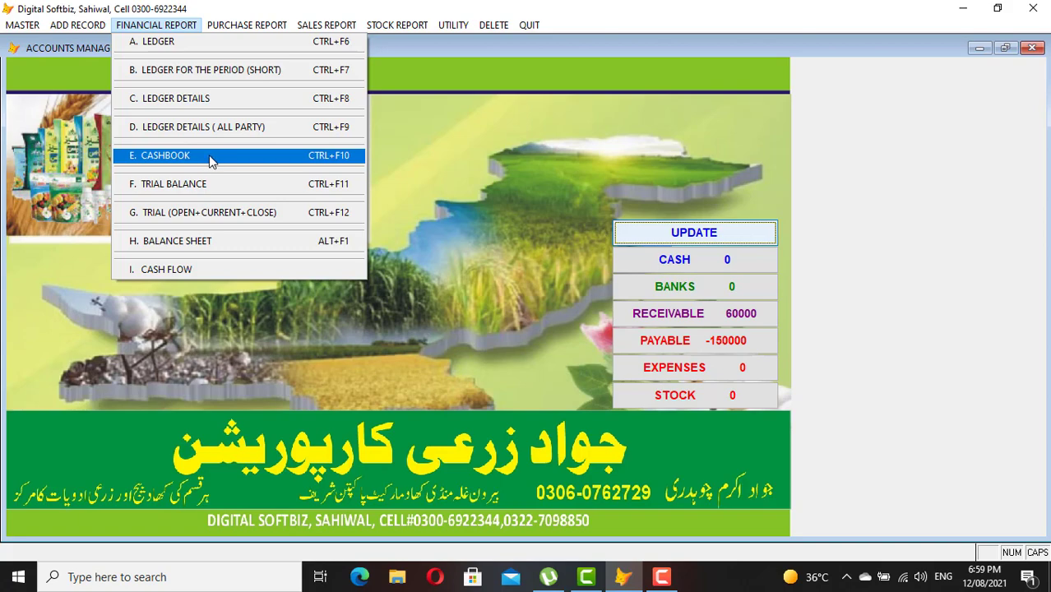
- Start cash receipt voucher number 1 dated 12/08/2021 and select SAFDAR COMM SHOP as the credit account
{"action": "mouse_move", "coordinate": [82, 25]}
{"action": "left_click", "coordinate": [131, 42]}
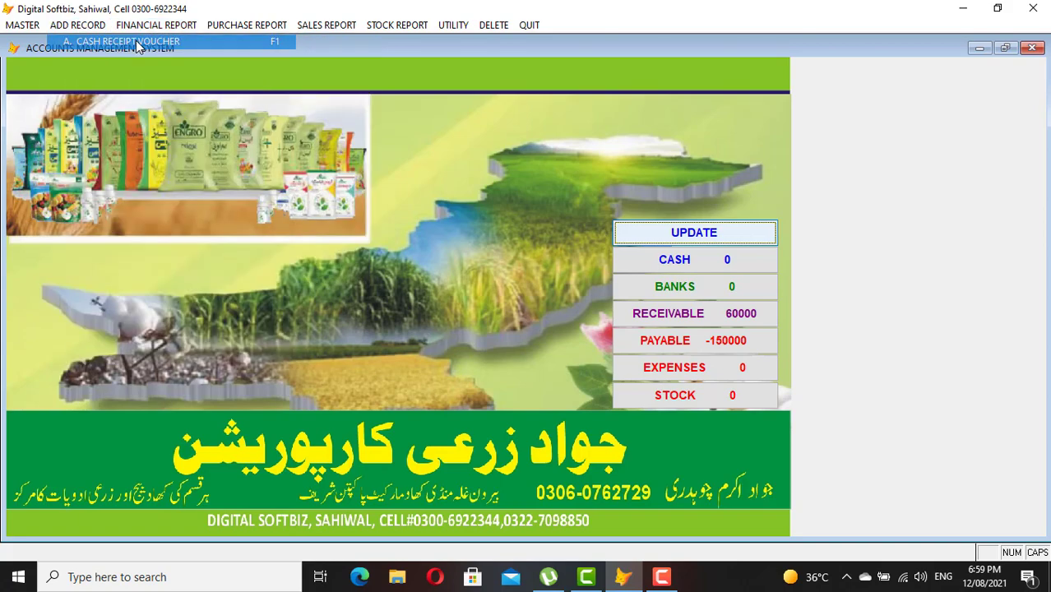
{"action": "key", "text": "Return"}
{"action": "key", "text": "Return"}
{"action": "key", "text": "Return"}
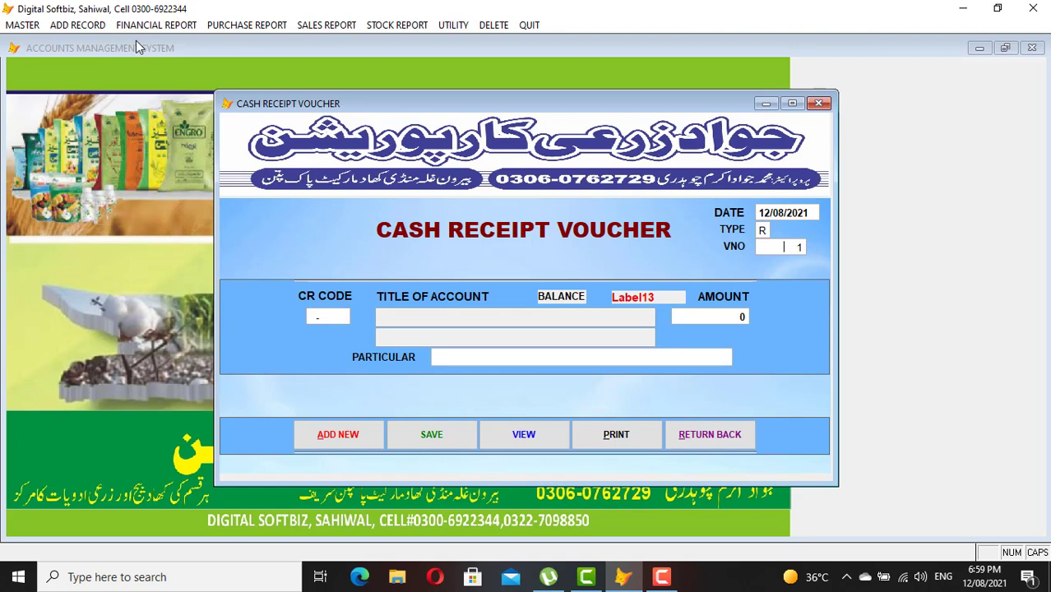
{"action": "key", "text": "Return"}
{"action": "key", "text": "Return"}
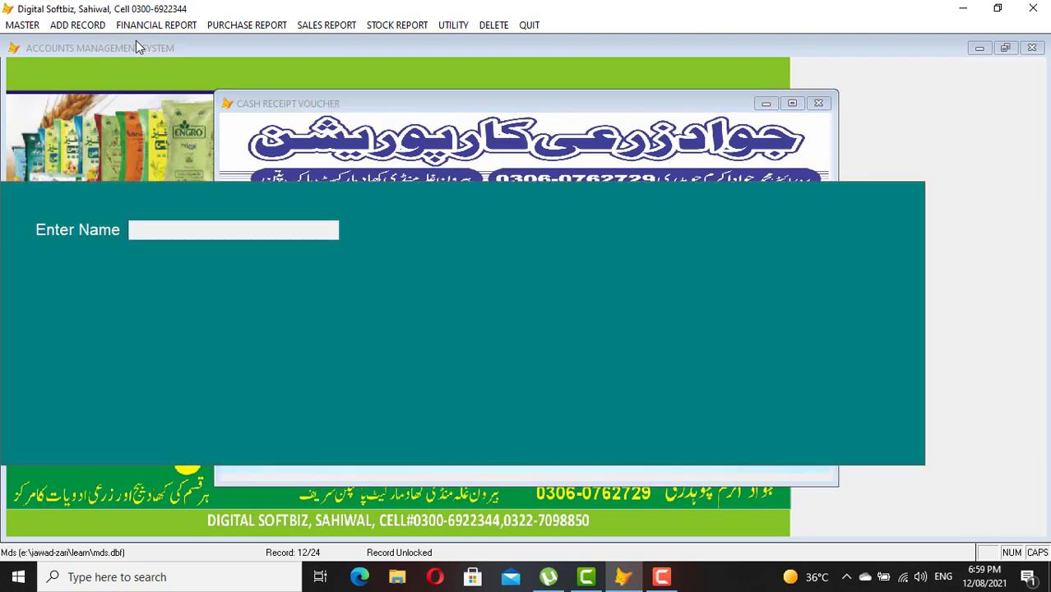
{"action": "type", "text": "SAF"}
{"action": "key", "text": "Return"}
{"action": "key", "text": "Return"}
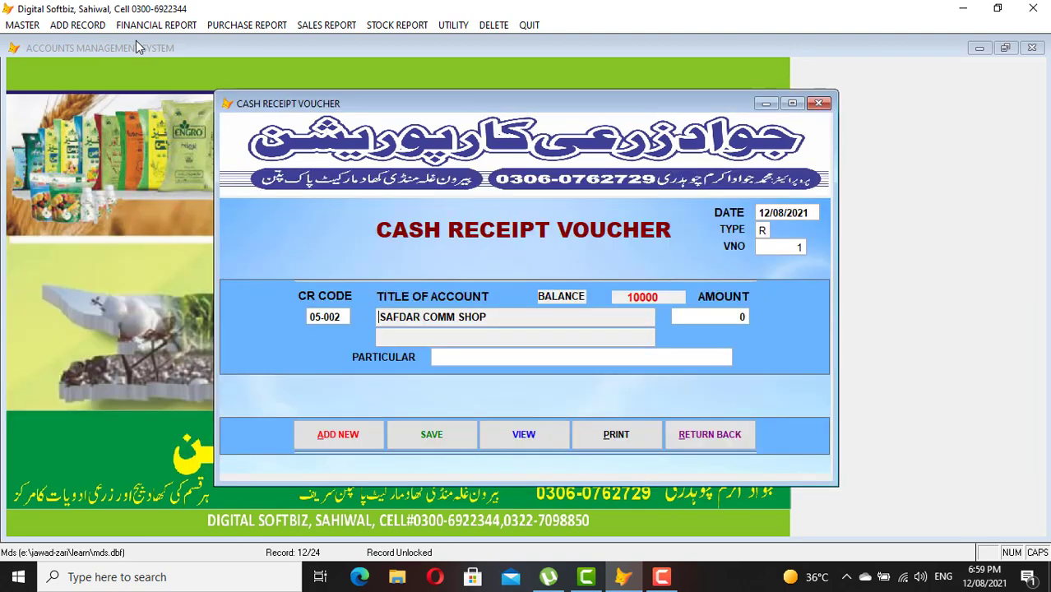
{"action": "key", "text": "Return"}
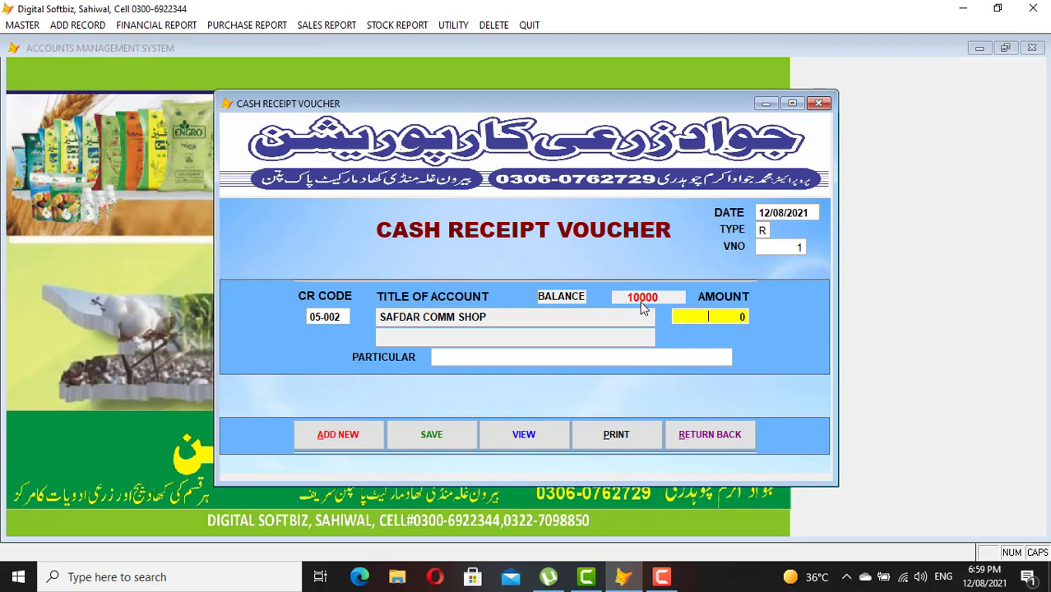
- Enter a receipt amount of 5,000 with the particular CASH, then save and close the voucher
{"action": "type", "text": "5,000"}
{"action": "key", "text": "Return"}
{"action": "type", "text": "CASH"}
{"action": "key", "text": "Return"}
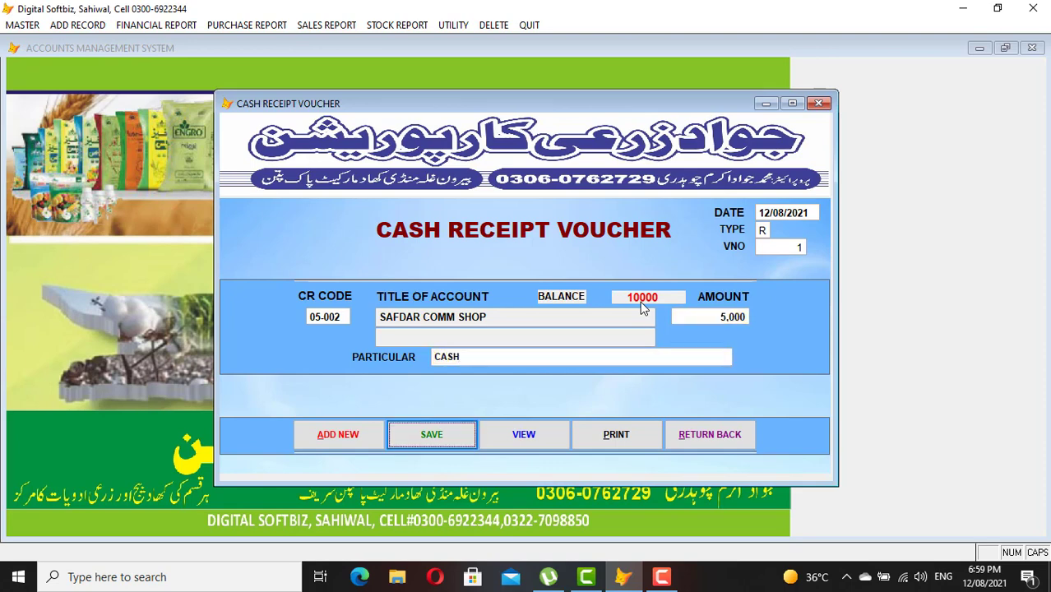
{"action": "key", "text": "Return"}
{"action": "left_click", "coordinate": [712, 444]}
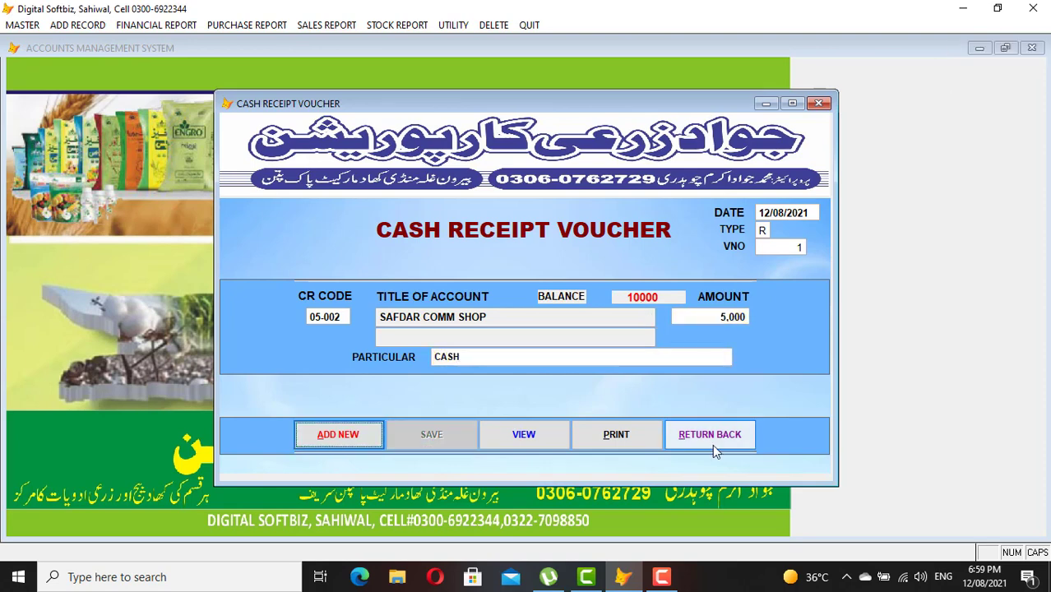
- Preview the cash book for 12 August 2021, check the SAFDAR COMM SHOP receipt and close the report
{"action": "left_click", "coordinate": [163, 28]}
{"action": "left_click", "coordinate": [192, 156]}
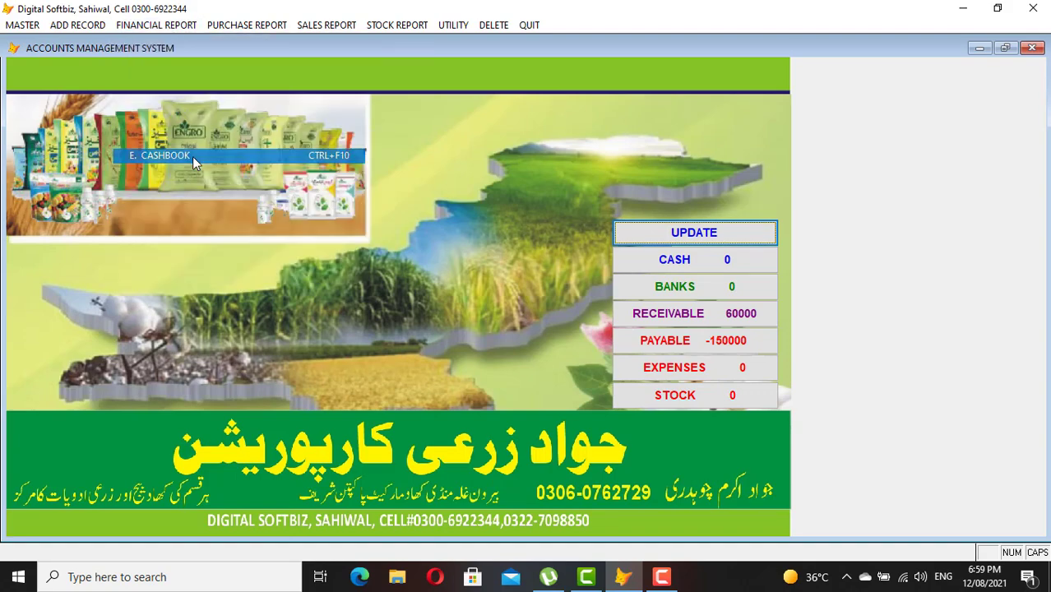
{"action": "key", "text": "Return"}
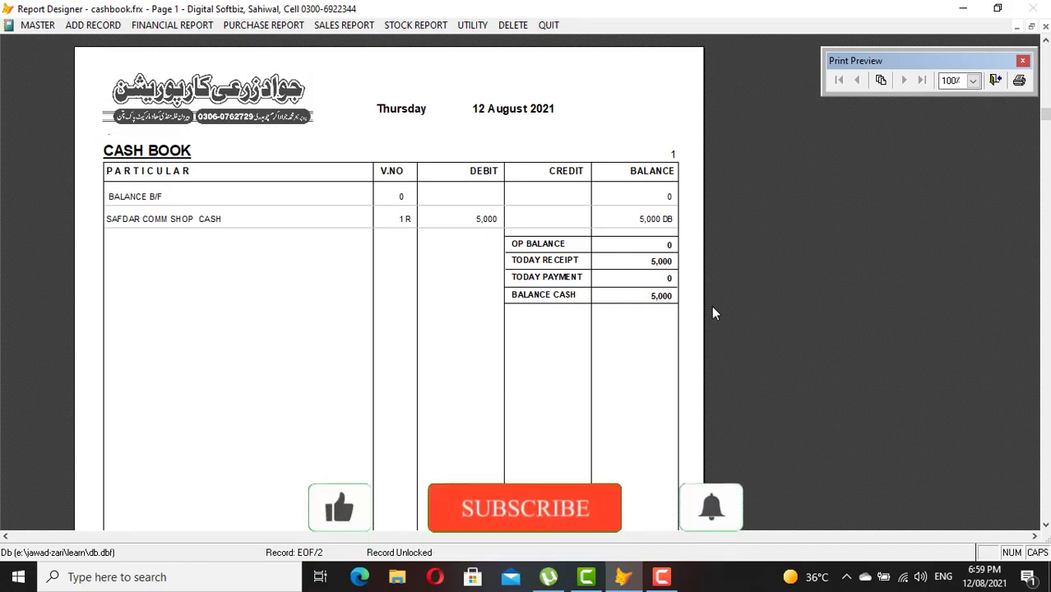
{"action": "key", "text": "Escape"}
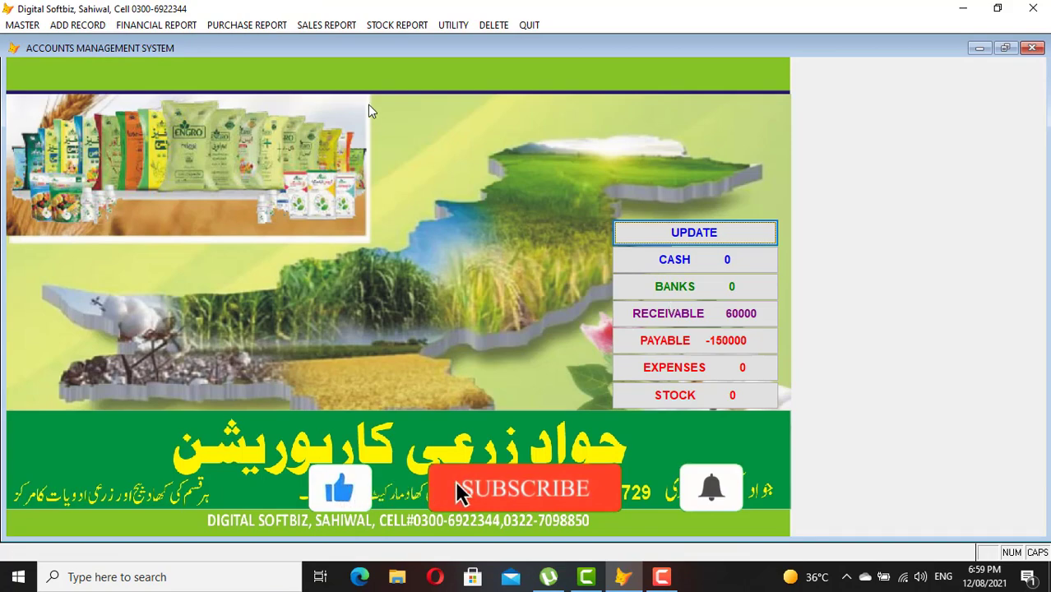
- Preview the SAFDAR COMM SHOP ledger from 01/01/2021 to 12/08/2021, check the cash recovery entry and close it
{"action": "left_click", "coordinate": [143, 28]}
{"action": "left_click", "coordinate": [162, 45]}
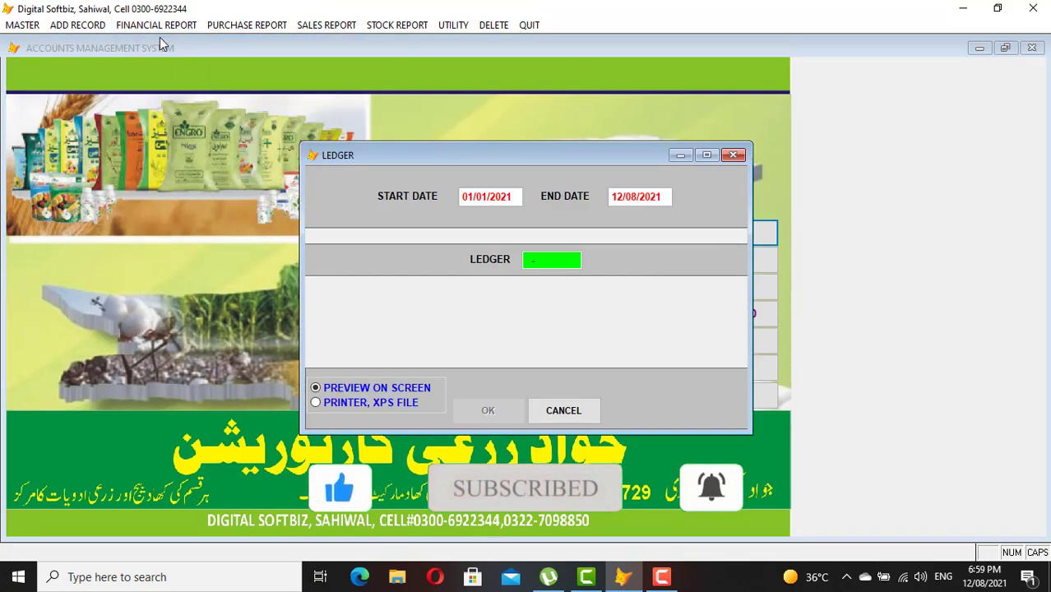
{"action": "key", "text": "Return"}
{"action": "type", "text": "SAM"}
{"action": "key", "text": "Return"}
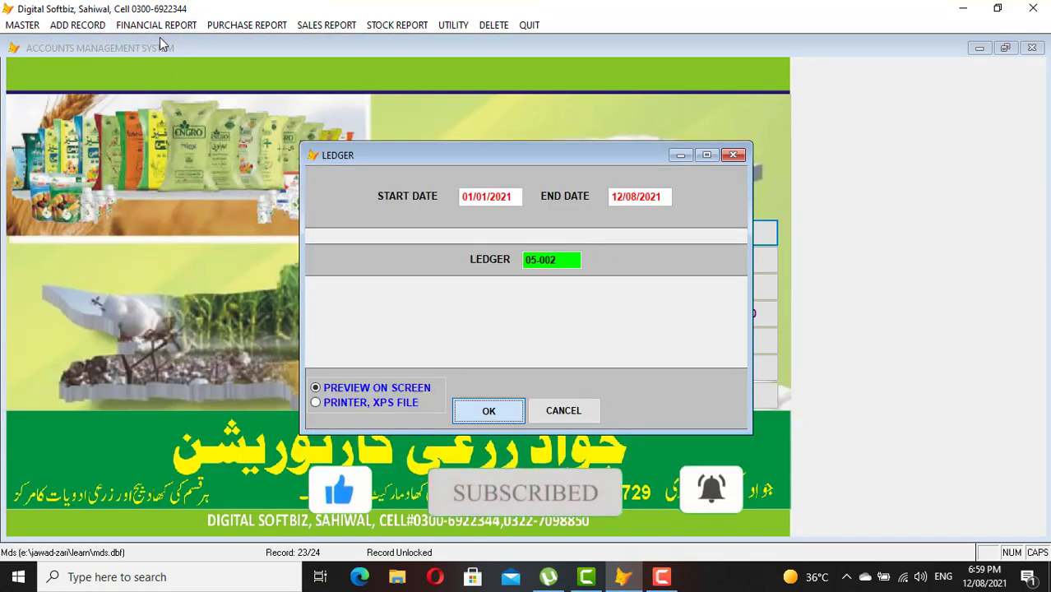
{"action": "key", "text": "Return"}
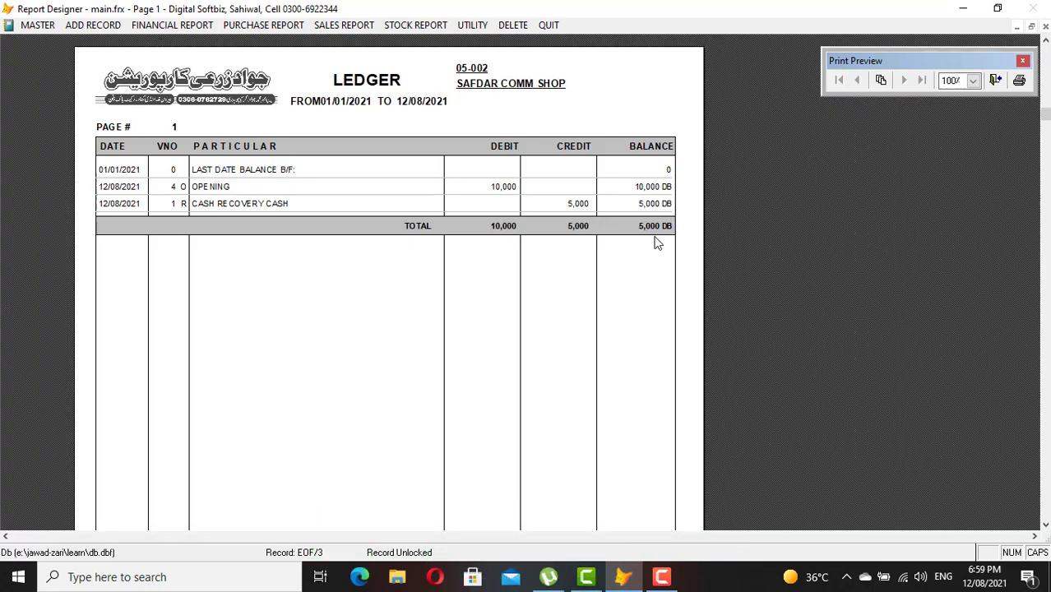
{"action": "key", "text": "Escape"}
{"action": "key", "text": "Escape"}
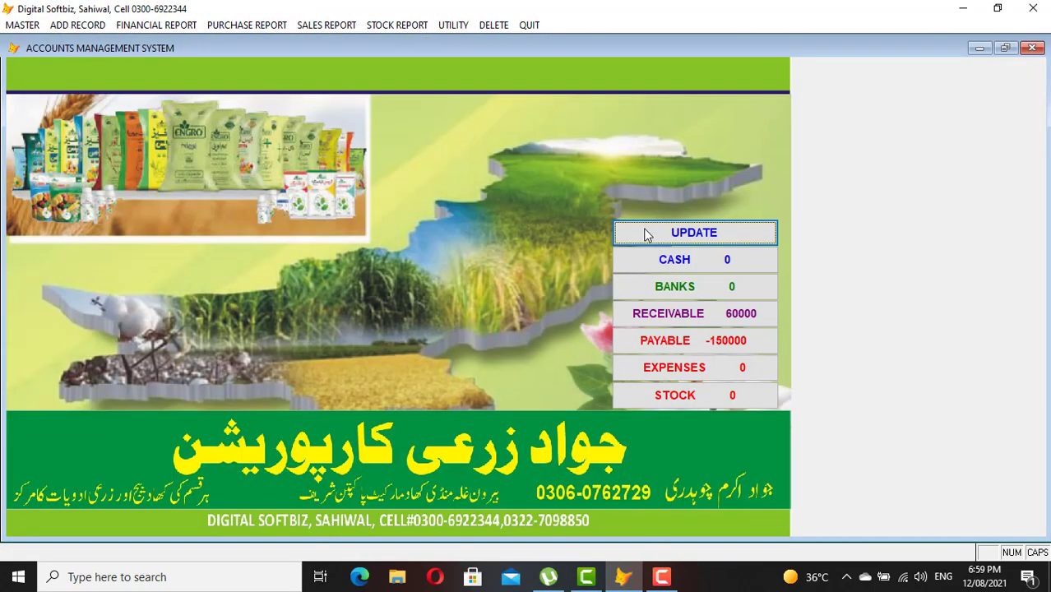
- Start cash payment voucher number 1 dated 12/08/2021 and select FFC, LAHORE as the debit account
{"action": "left_click", "coordinate": [72, 25]}
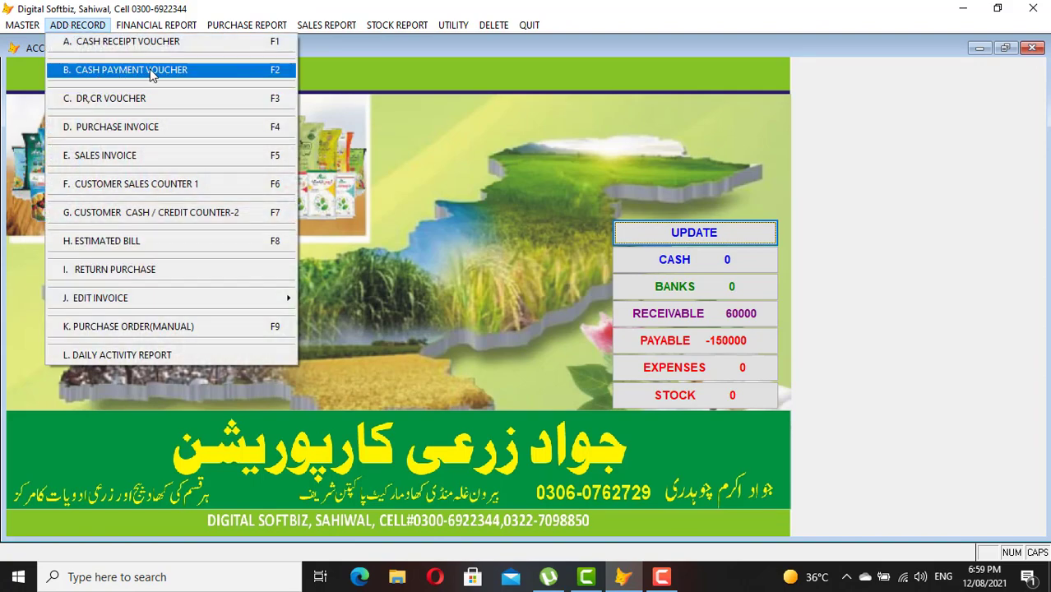
{"action": "left_click", "coordinate": [123, 70]}
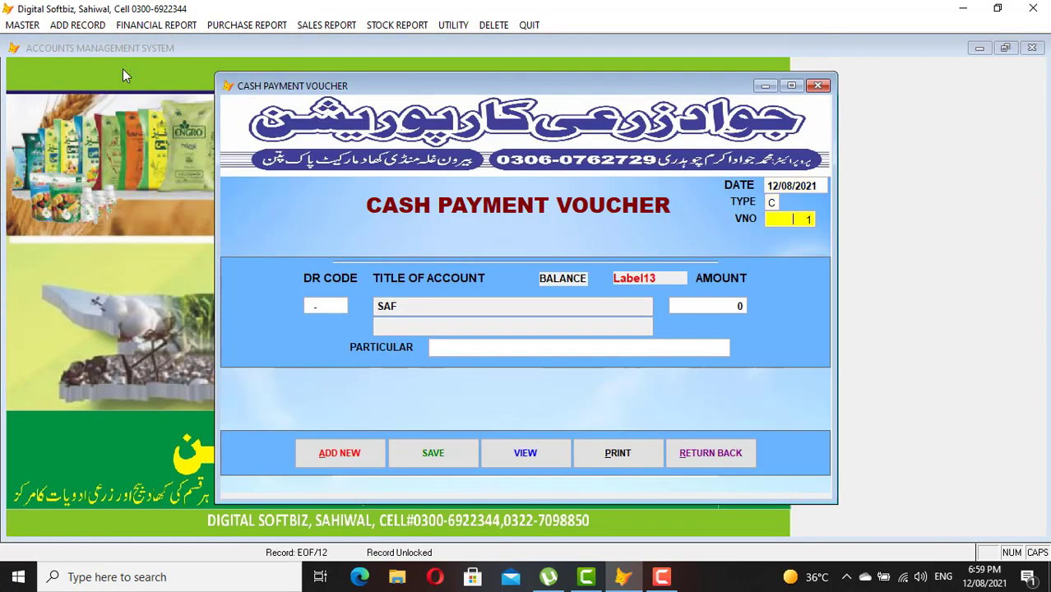
{"action": "key", "text": "Return"}
{"action": "key", "text": "Return"}
{"action": "type", "text": "F"}
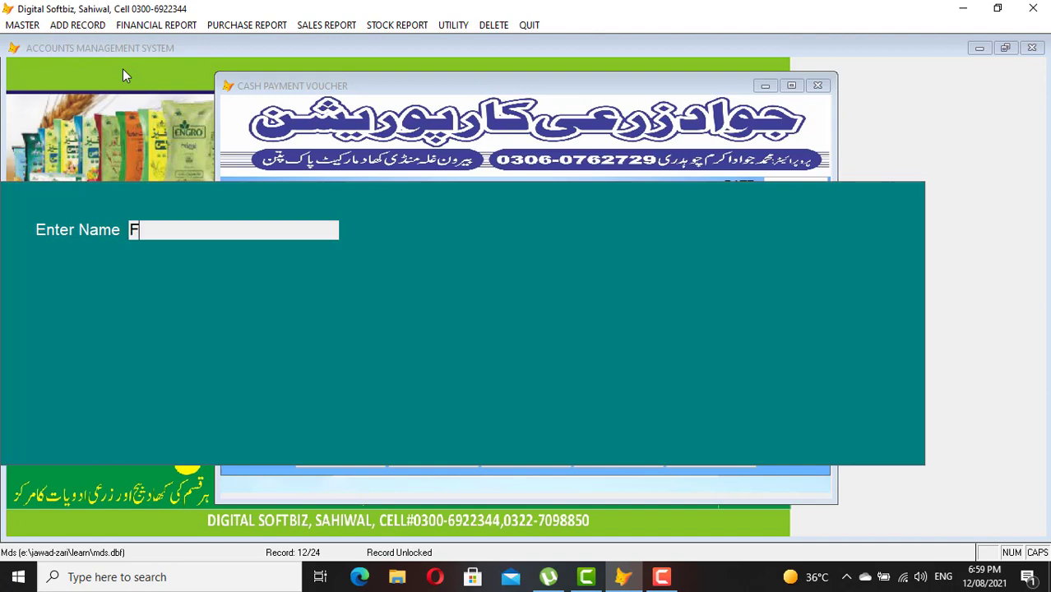
{"action": "type", "text": "F"}
{"action": "key", "text": "Return"}
{"action": "key", "text": "Return"}
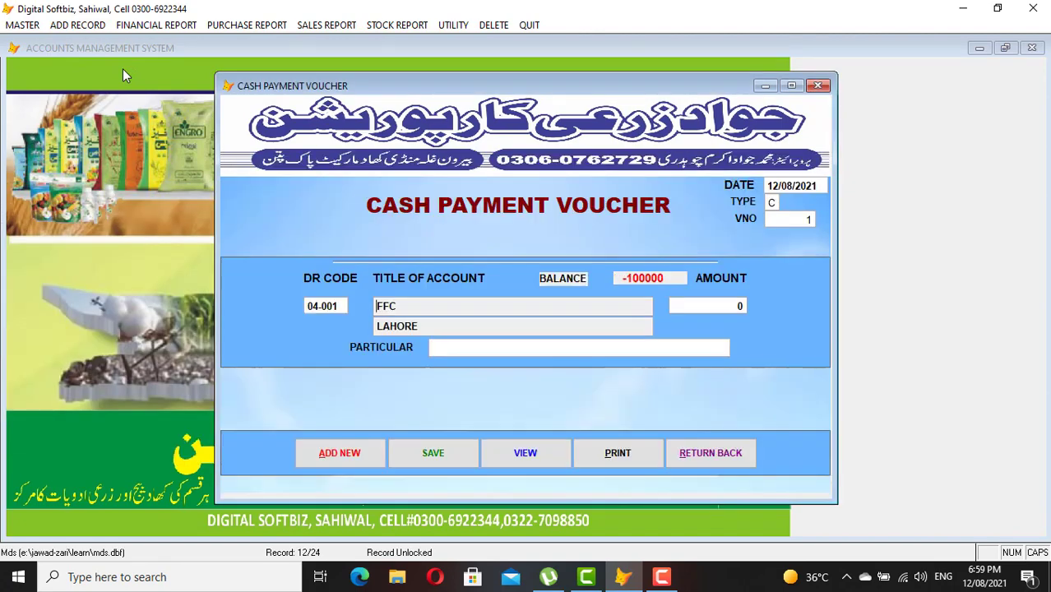
{"action": "key", "text": "Return"}
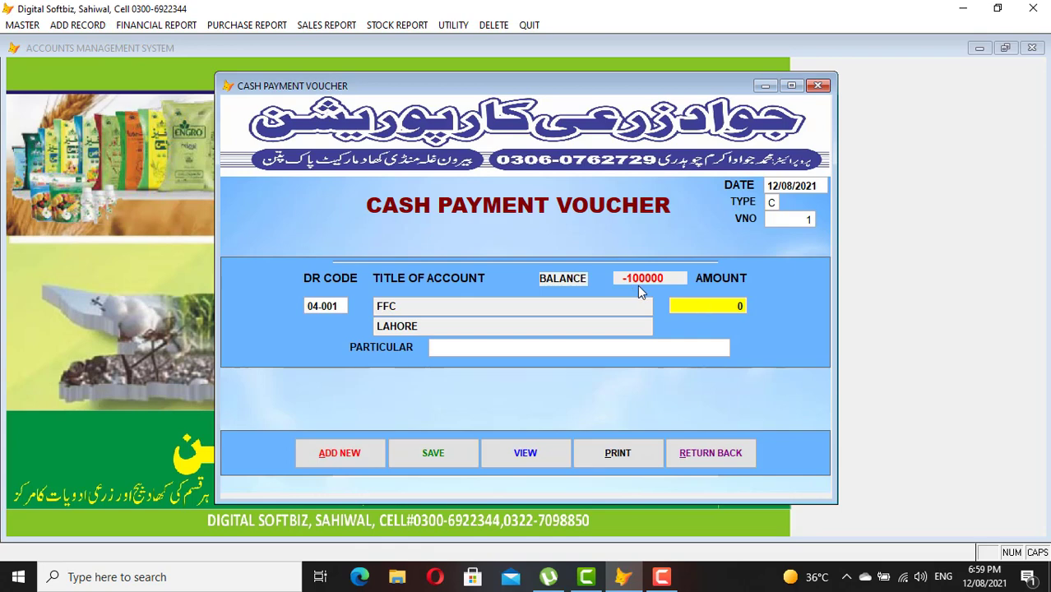
- Enter a payment amount of 2,000 with the particular CASH, then save and close the voucher
{"action": "type", "text": "200.00"}
{"action": "key", "text": "BackSpace"}
{"action": "key", "text": "Return"}
{"action": "type", "text": "CASH"}
{"action": "key", "text": "Return"}
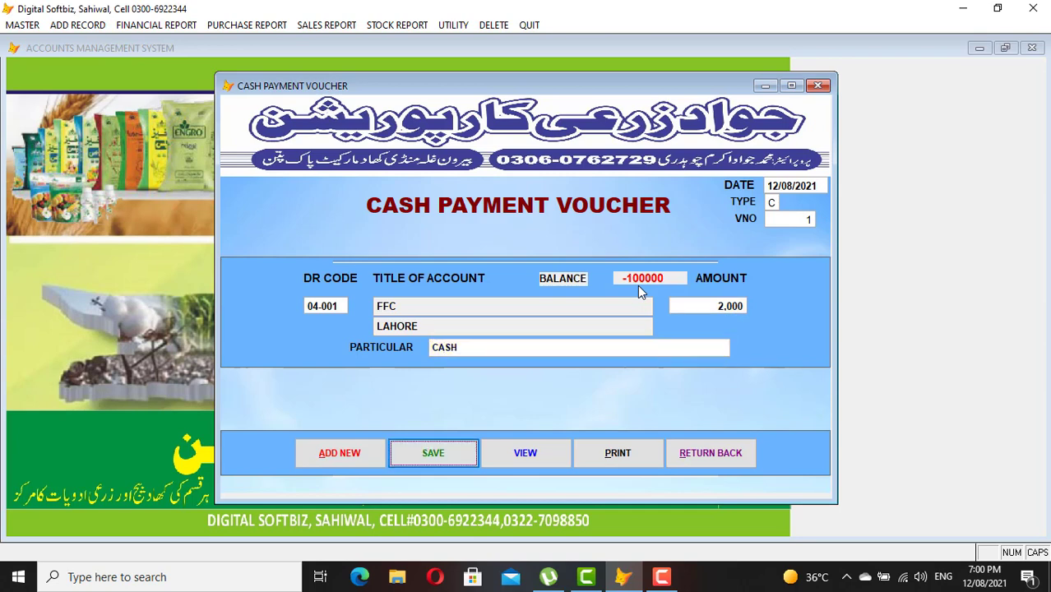
{"action": "key", "text": "Return"}
{"action": "left_click", "coordinate": [726, 461]}
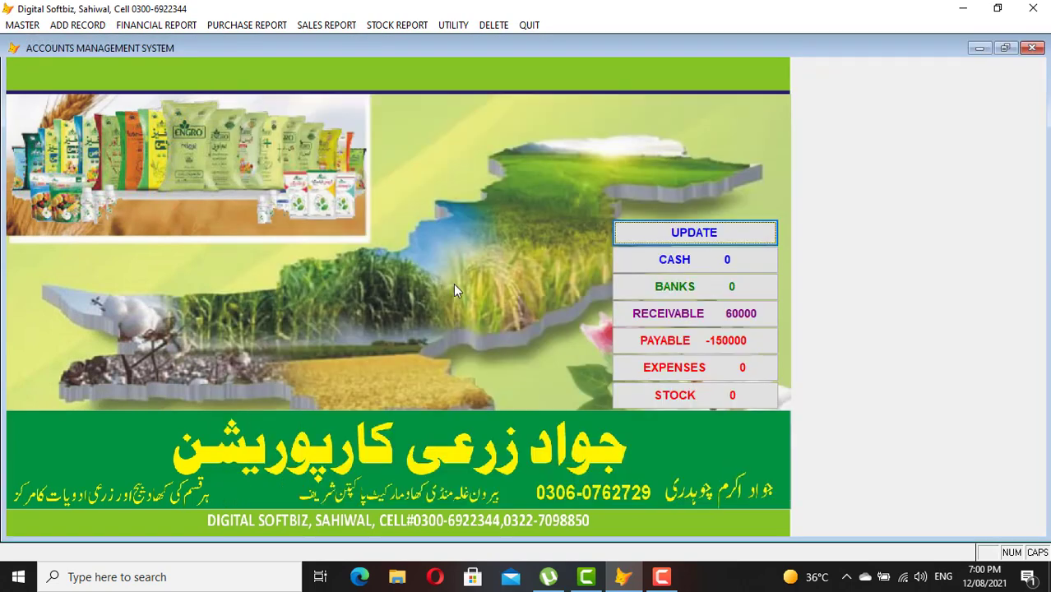
- Preview the 12 August 2021 cash book again, check the FFC payment and cash balance, and close it
{"action": "left_click", "coordinate": [138, 25]}
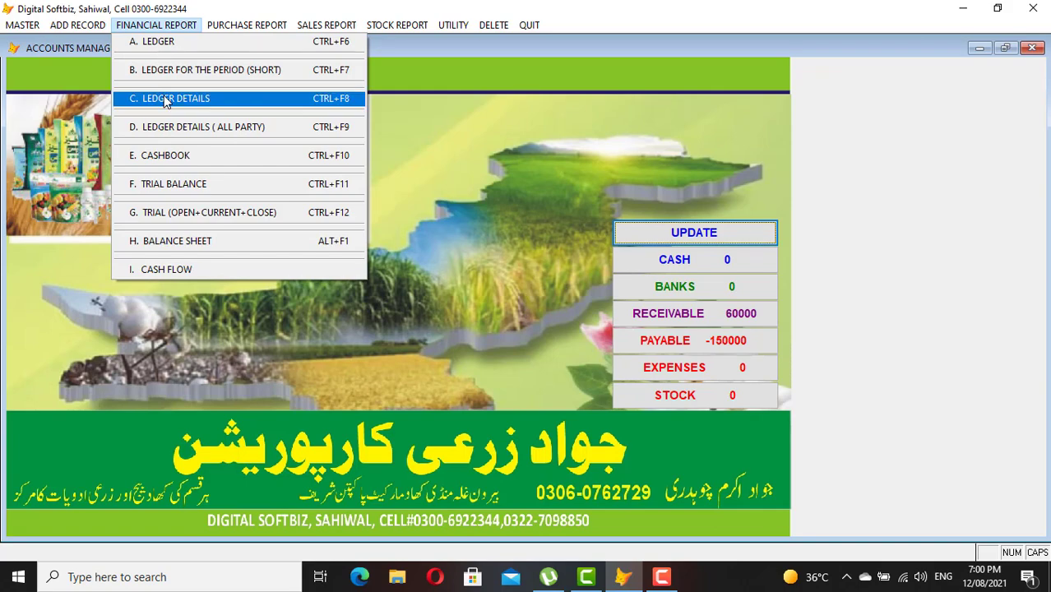
{"action": "left_click", "coordinate": [168, 156]}
{"action": "key", "text": "Return"}
{"action": "key", "text": "Return"}
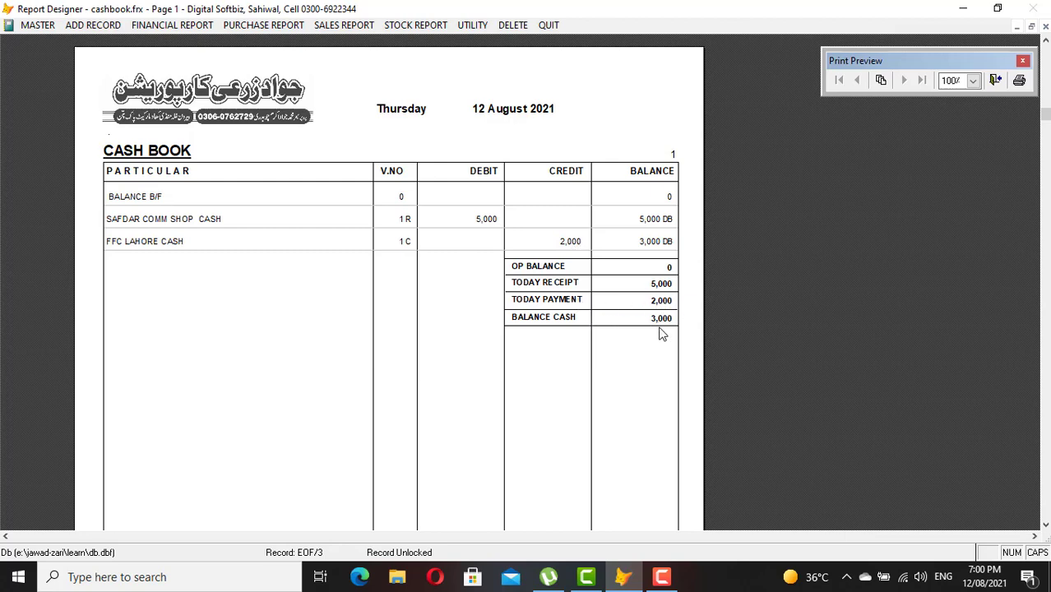
{"action": "key", "text": "Escape"}
- Preview the FFC ledger from 01/01/2021 to 12/08/2021, check the cash payment entry and close it
{"action": "left_click", "coordinate": [185, 26]}
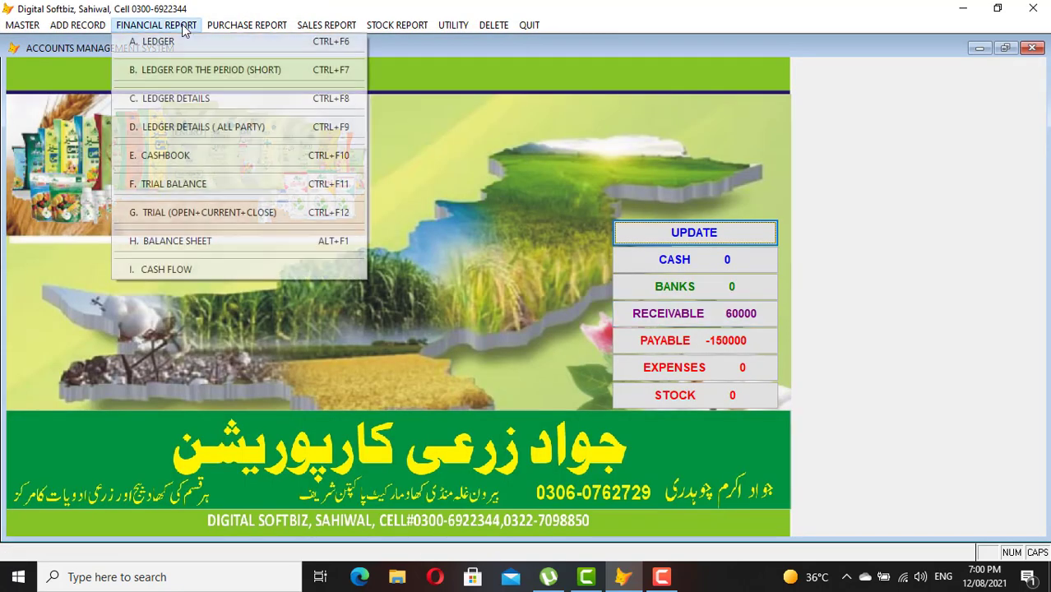
{"action": "left_click", "coordinate": [188, 35]}
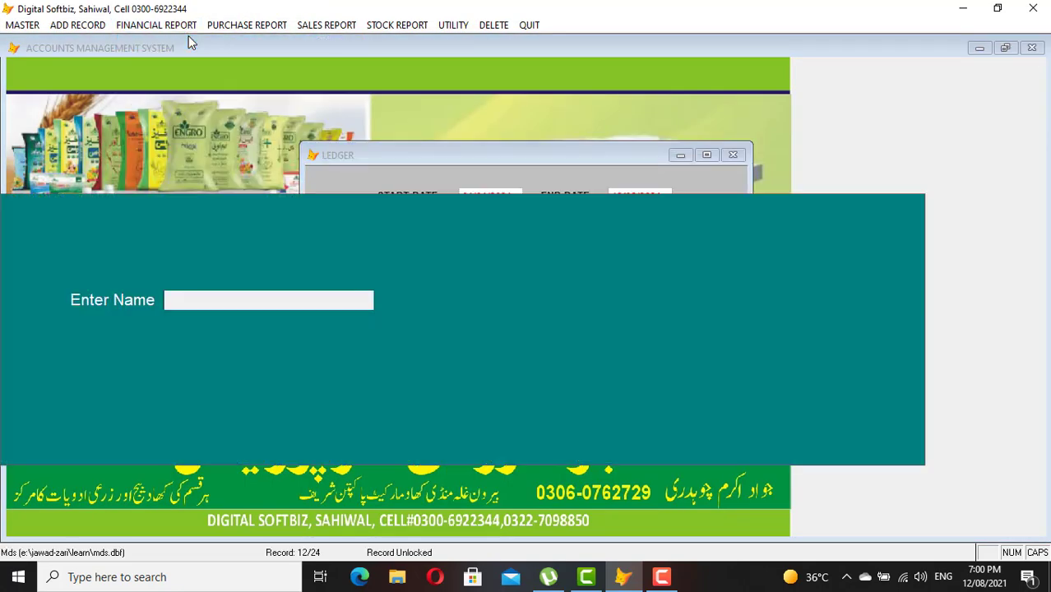
{"action": "type", "text": "FF"}
{"action": "key", "text": "Return"}
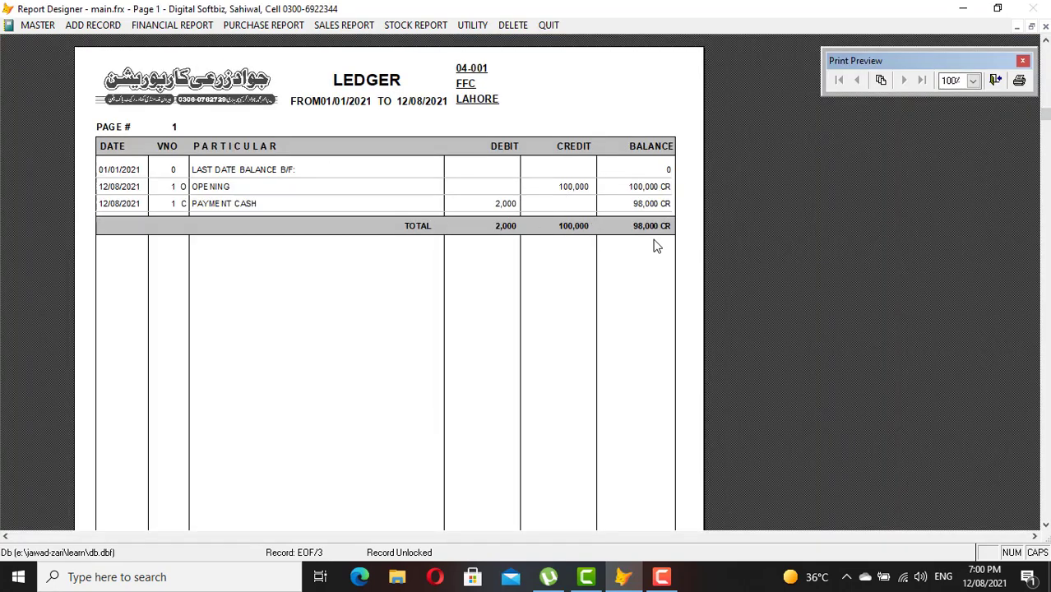
{"action": "key", "text": "Escape"}
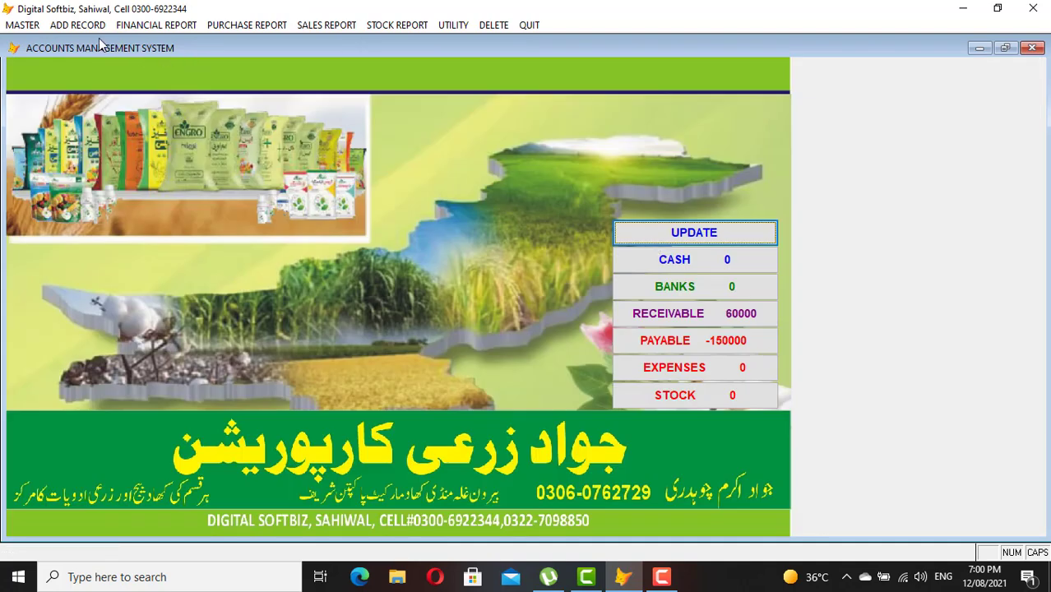
- Start debit/credit voucher number 1 dated 12/08/2021 and select FFC as the debit account
{"action": "left_click", "coordinate": [77, 24]}
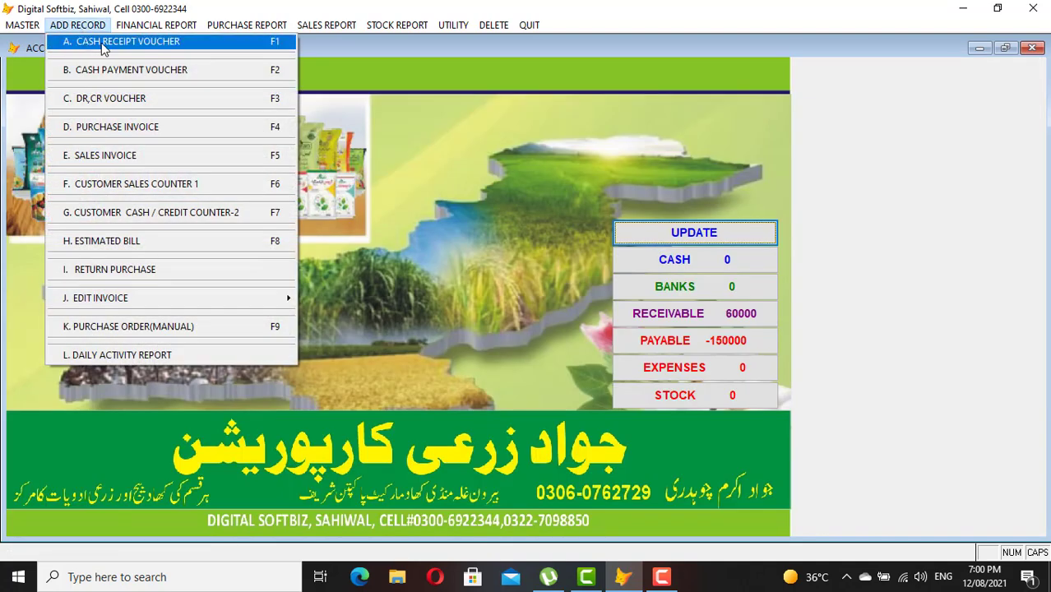
{"action": "left_click", "coordinate": [156, 24]}
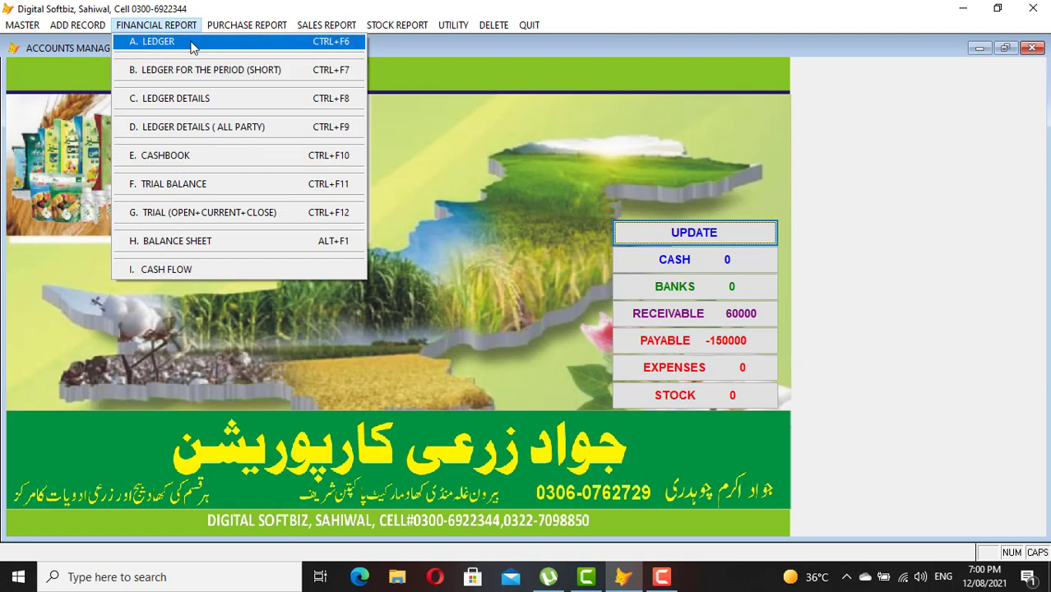
{"action": "mouse_move", "coordinate": [80, 27]}
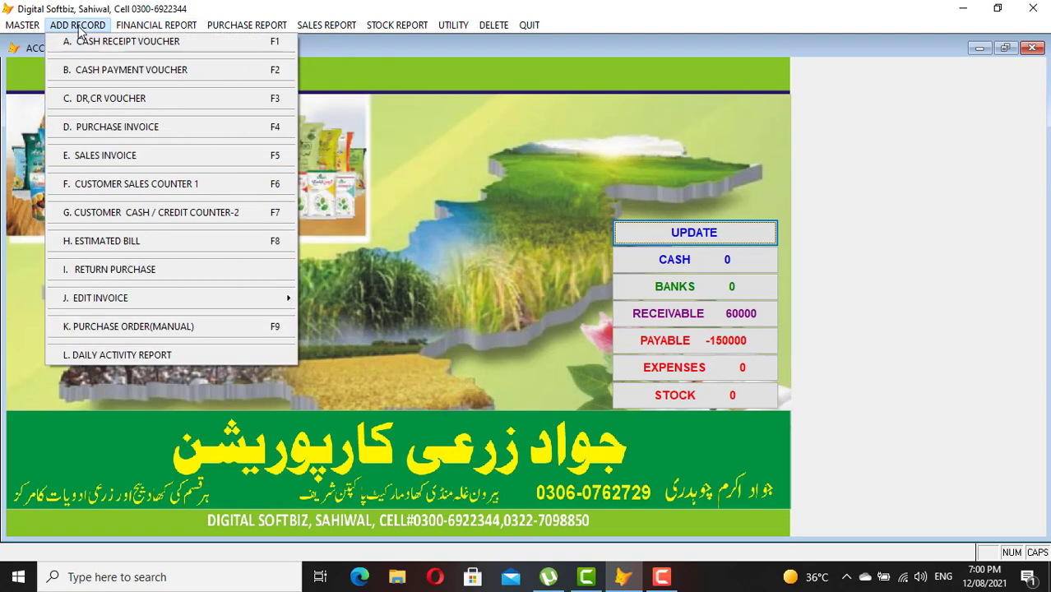
{"action": "left_click", "coordinate": [120, 99]}
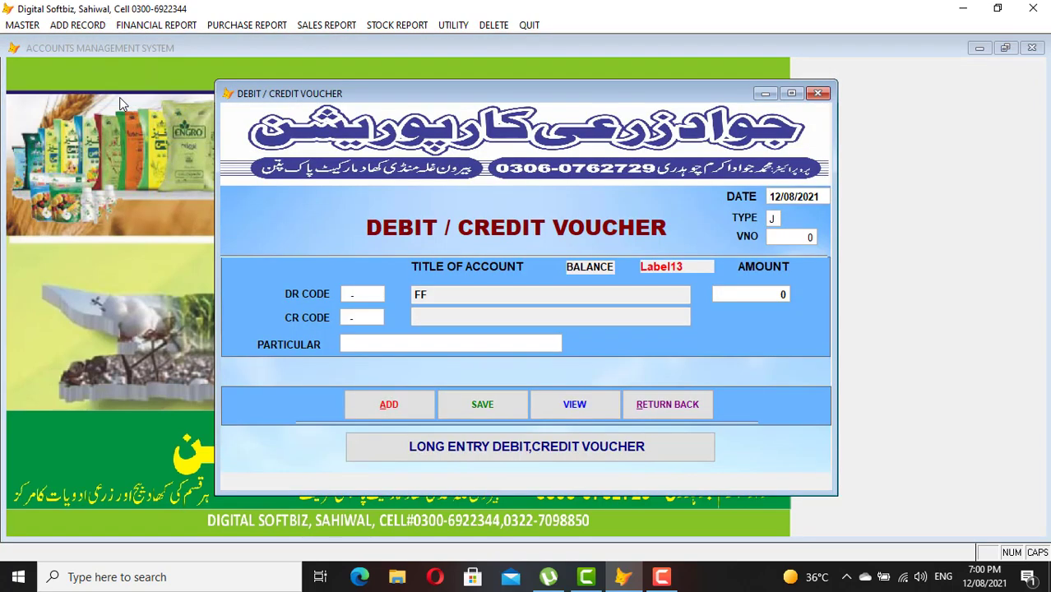
{"action": "key", "text": "Return"}
{"action": "key", "text": "Return"}
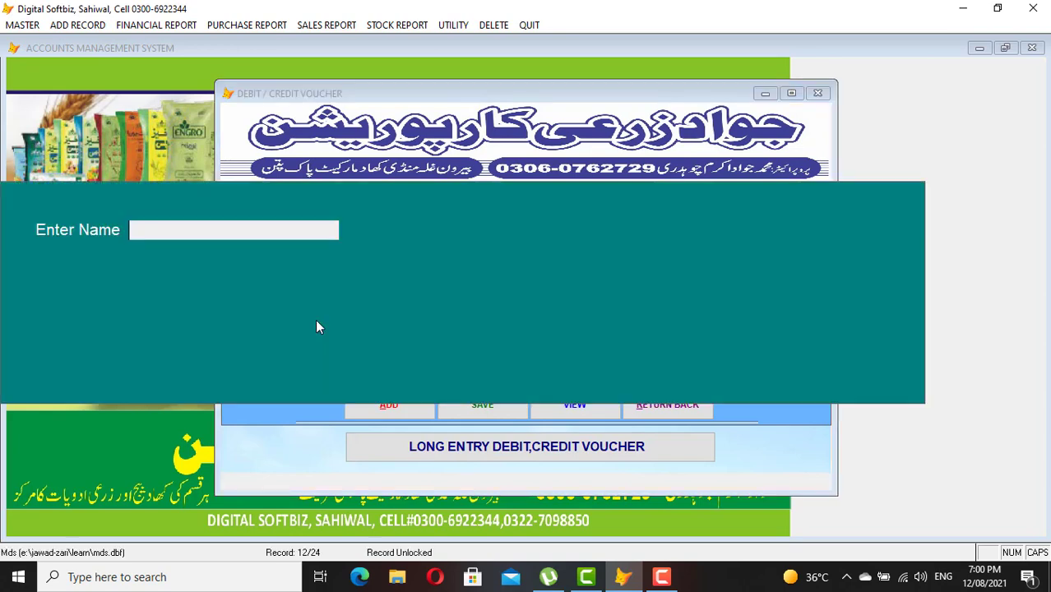
{"action": "key", "text": "Return"}
{"action": "key", "text": "Return"}
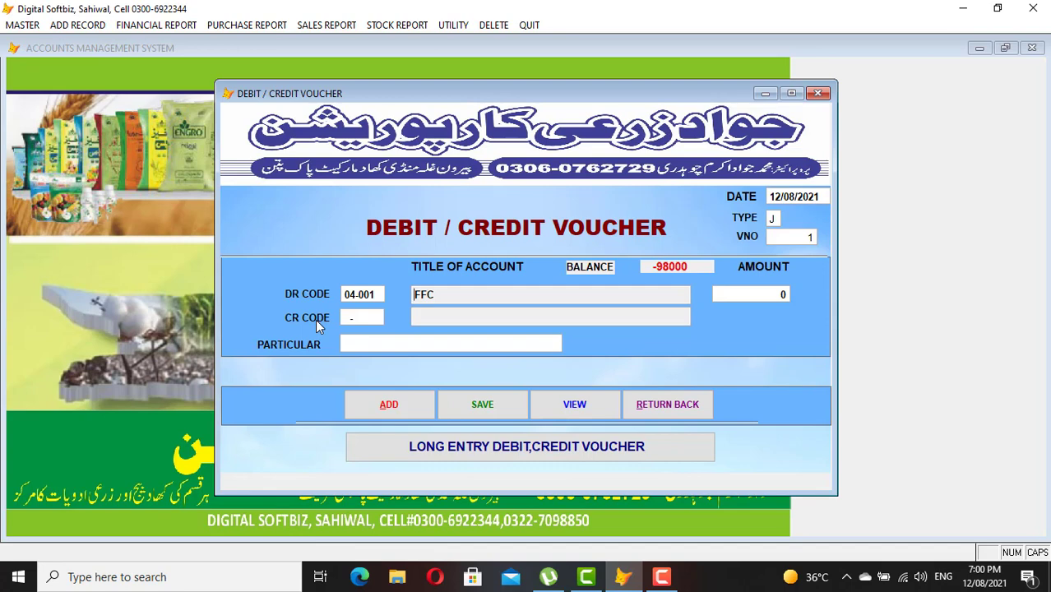
- Select MCB BANK as the credit account of the debit/credit voucher
{"action": "key", "text": "Return"}
{"action": "type", "text": "MCB"}
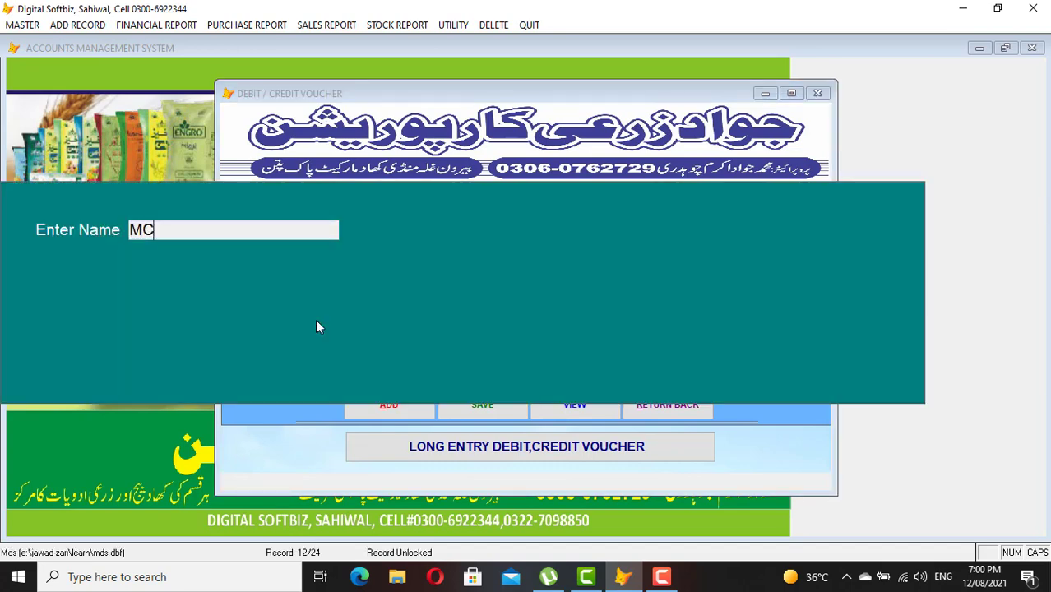
{"action": "key", "text": "Return"}
{"action": "key", "text": "Return"}
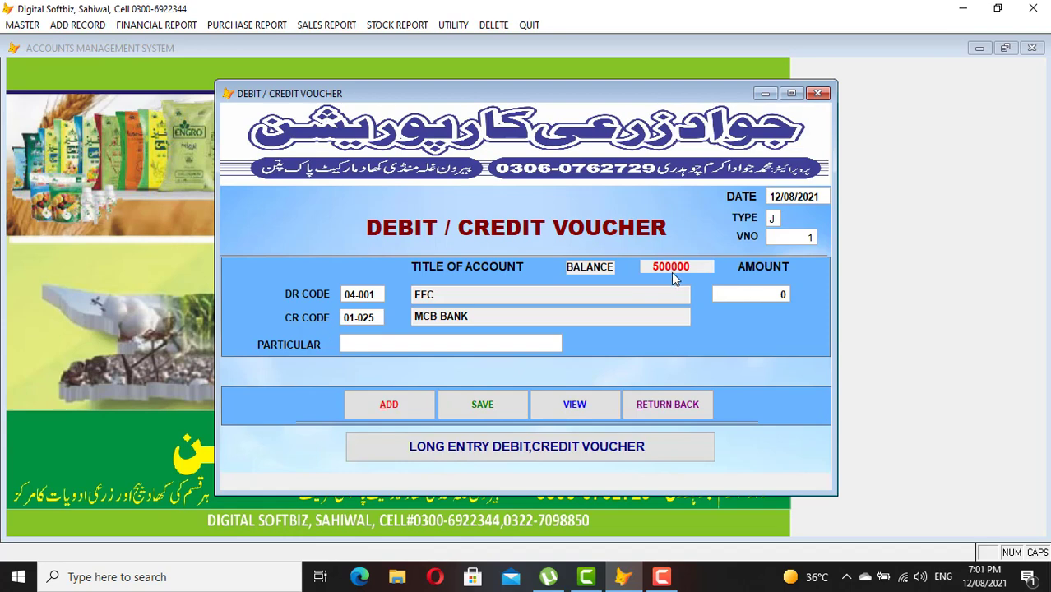
- Enter an amount of 50,000 with the particular ONLINE, save the debit/credit voucher and close its form
{"action": "type", "text": "50,000"}
{"action": "key", "text": "Return"}
{"action": "type", "text": "ONLINE"}
{"action": "key", "text": "Return"}
{"action": "key", "text": "Return"}
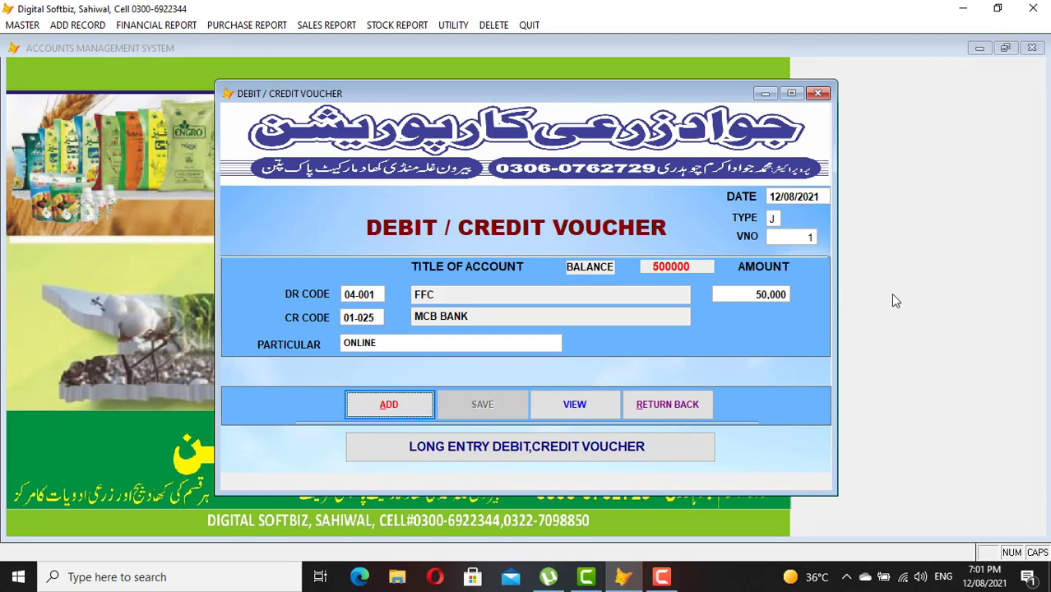
{"action": "left_click", "coordinate": [675, 404]}
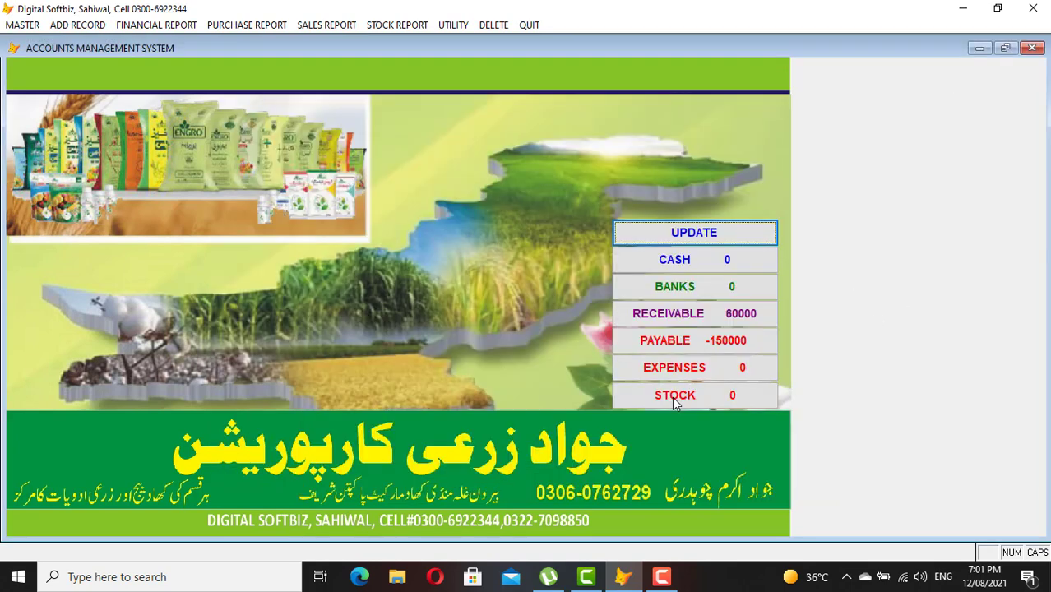
- Preview the FFC ledger from 01/01/2021 to 12/08/2021, check the online MCB BANK entry and close it
{"action": "left_click", "coordinate": [124, 26]}
{"action": "left_click", "coordinate": [149, 41]}
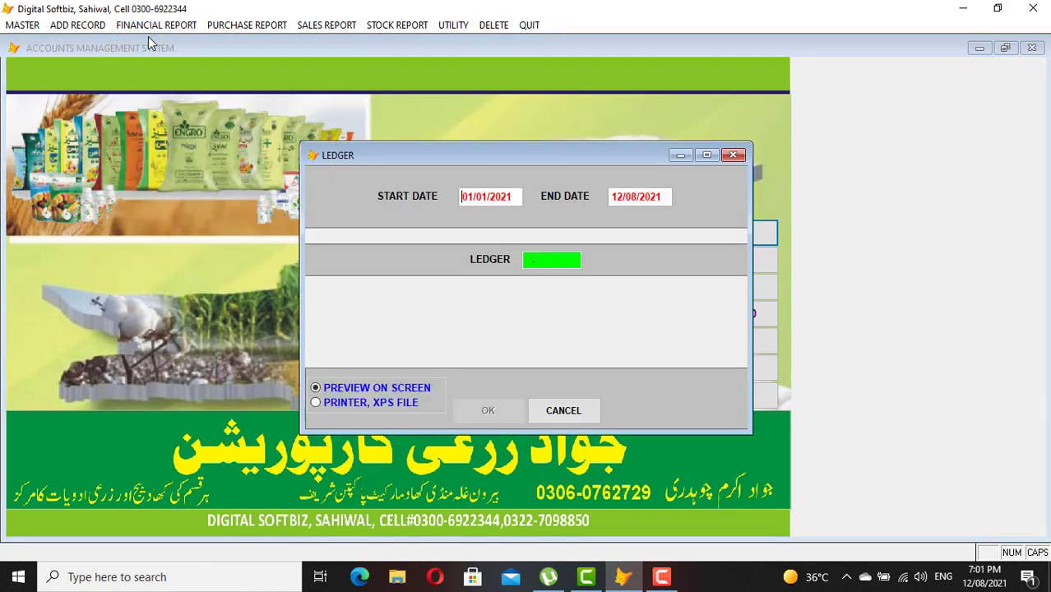
{"action": "key", "text": "Return"}
{"action": "type", "text": "F"}
{"action": "key", "text": "Return"}
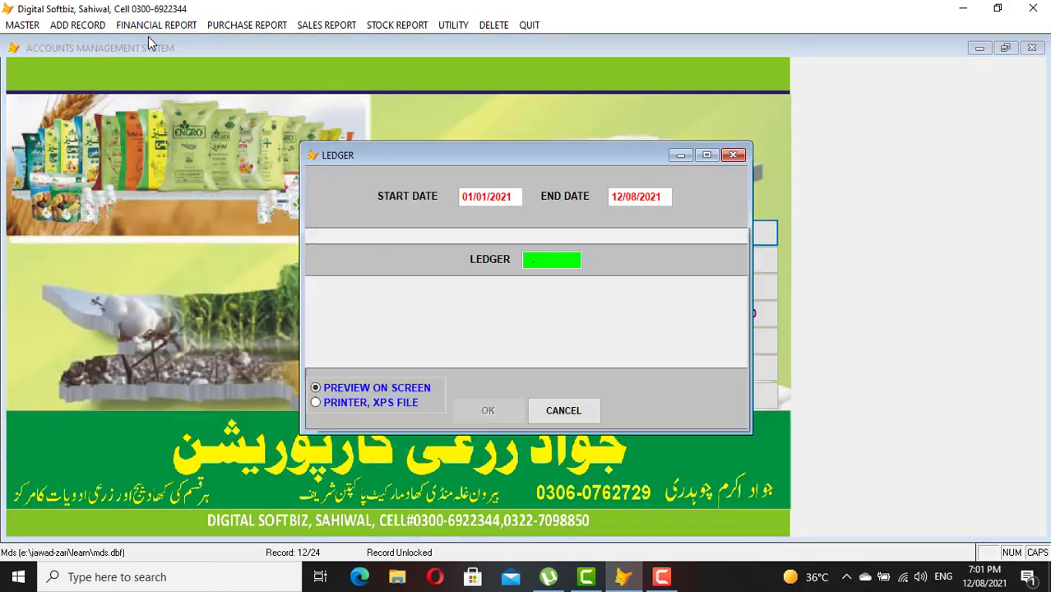
{"action": "key", "text": "Return"}
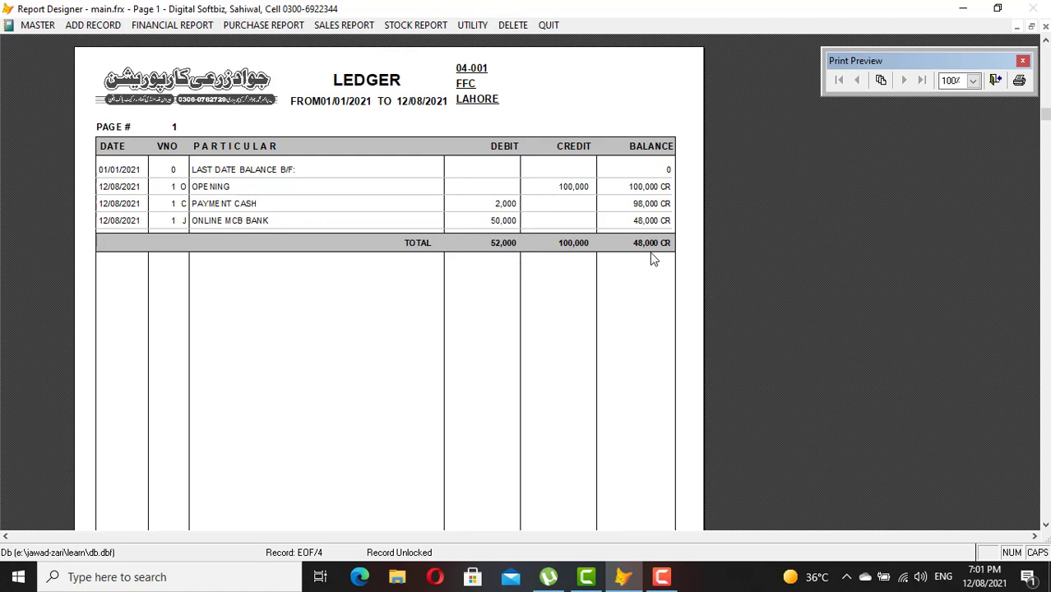
{"action": "key", "text": "Escape"}
{"action": "key", "text": "Escape"}
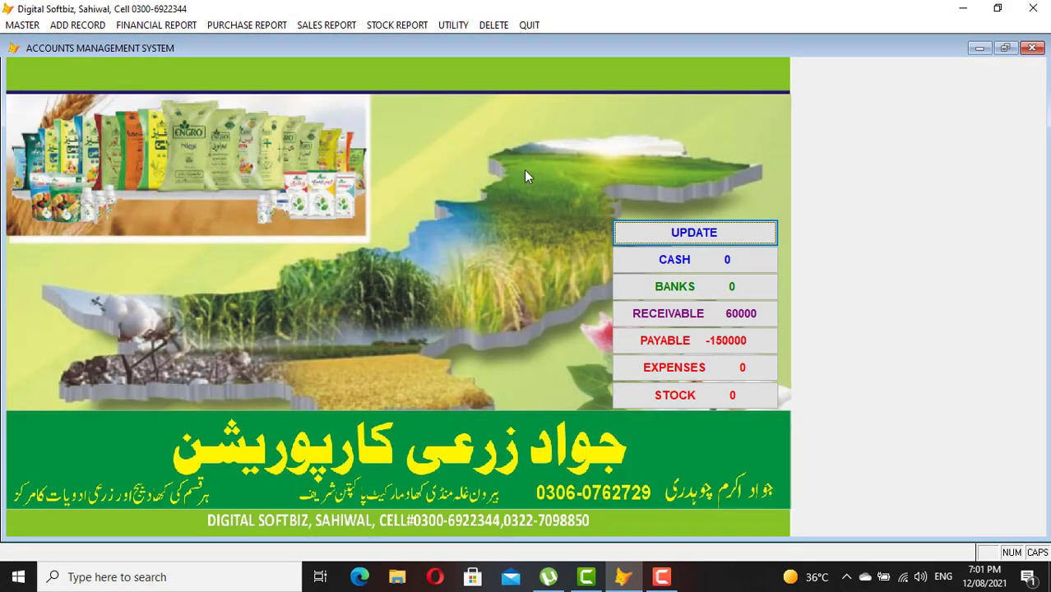
- Preview the MCB BANK ledger from 01/01/2021 to 12/08/2021, check the online FFC entry and close it
{"action": "left_click", "coordinate": [160, 31]}
{"action": "left_click", "coordinate": [160, 39]}
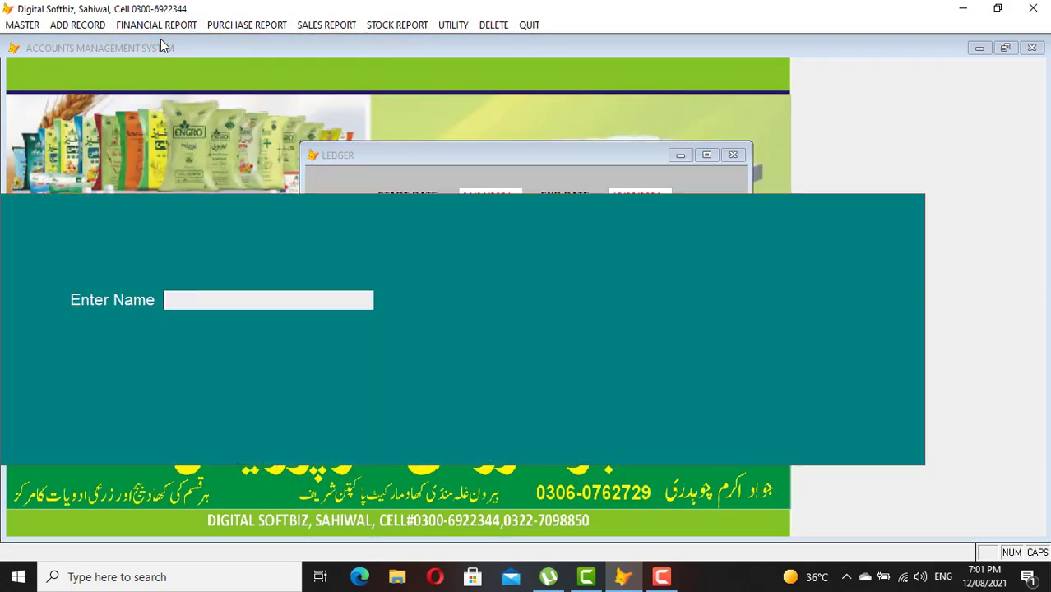
{"action": "type", "text": "MCB"}
{"action": "key", "text": "Return"}
{"action": "key", "text": "Return"}
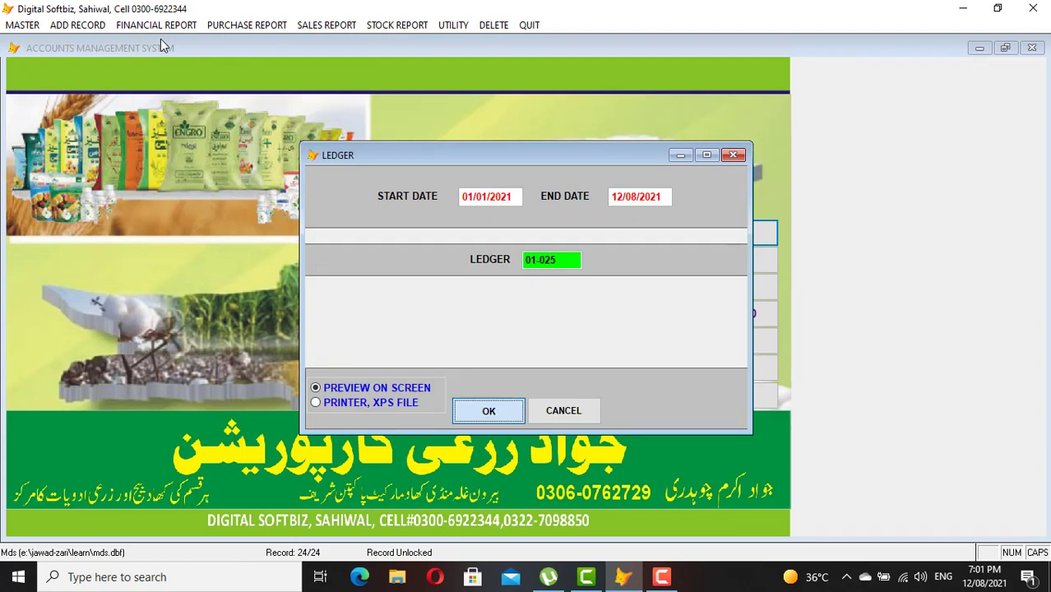
{"action": "key", "text": "Return"}
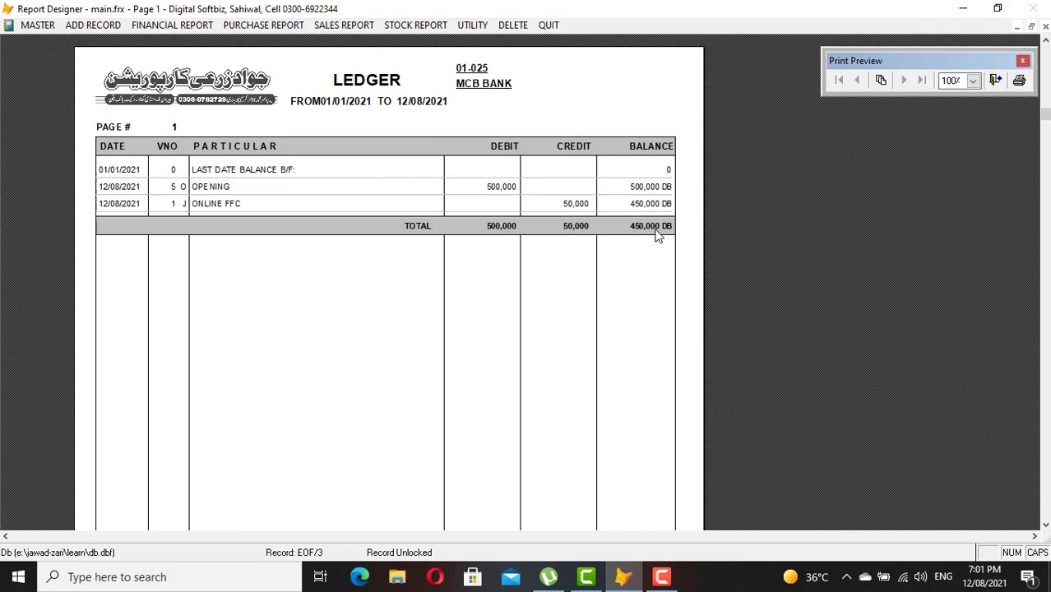
{"action": "key", "text": "Escape"}
{"action": "key", "text": "Escape"}
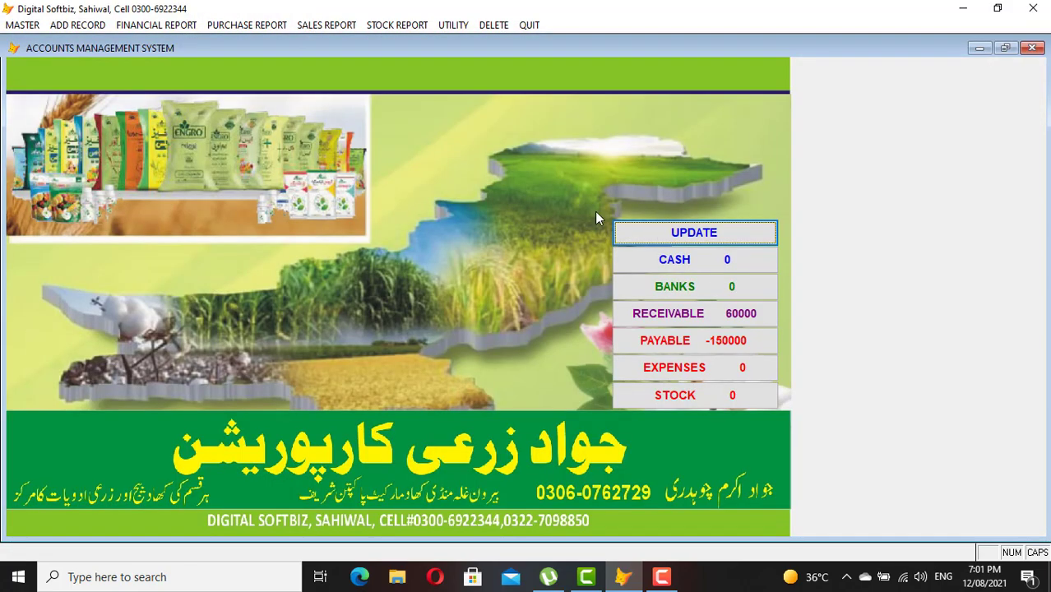
- Preview the 12 August 2021 cash book to check whether the bank voucher affects it, and close it
{"action": "left_click", "coordinate": [130, 23]}
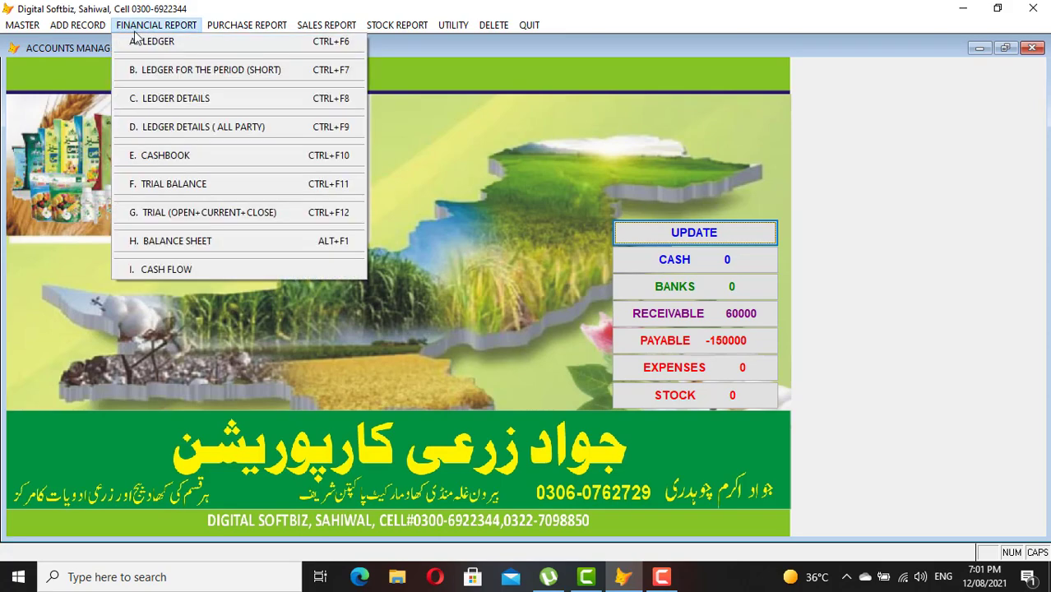
{"action": "left_click", "coordinate": [171, 151]}
{"action": "key", "text": "Return"}
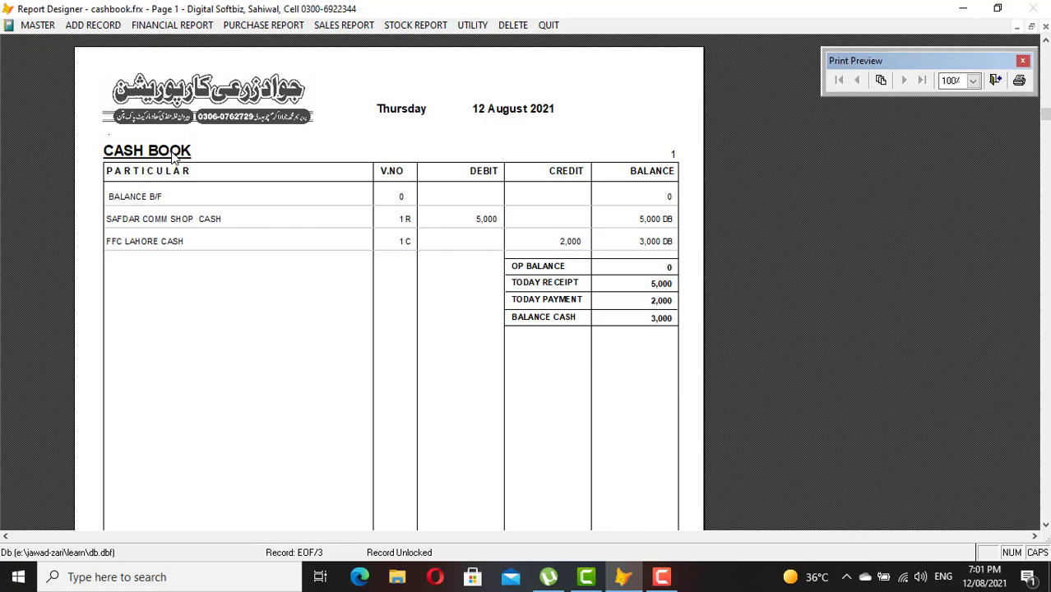
{"action": "key", "text": "Escape"}
{"action": "key", "text": "Escape"}
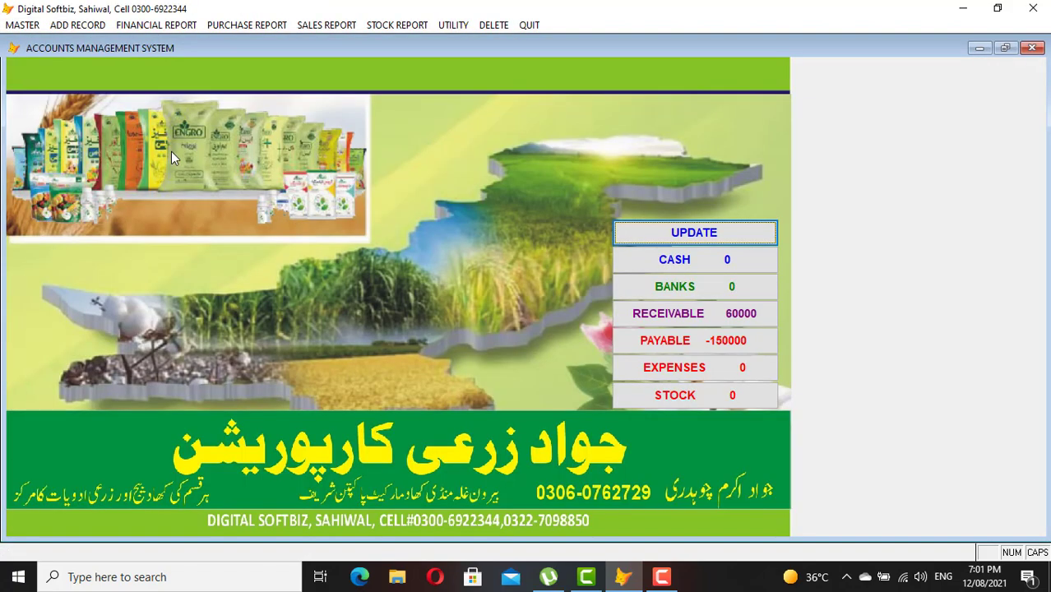
- Open the master company profile and save a new product company named FFC with code 1
{"action": "left_click", "coordinate": [86, 26]}
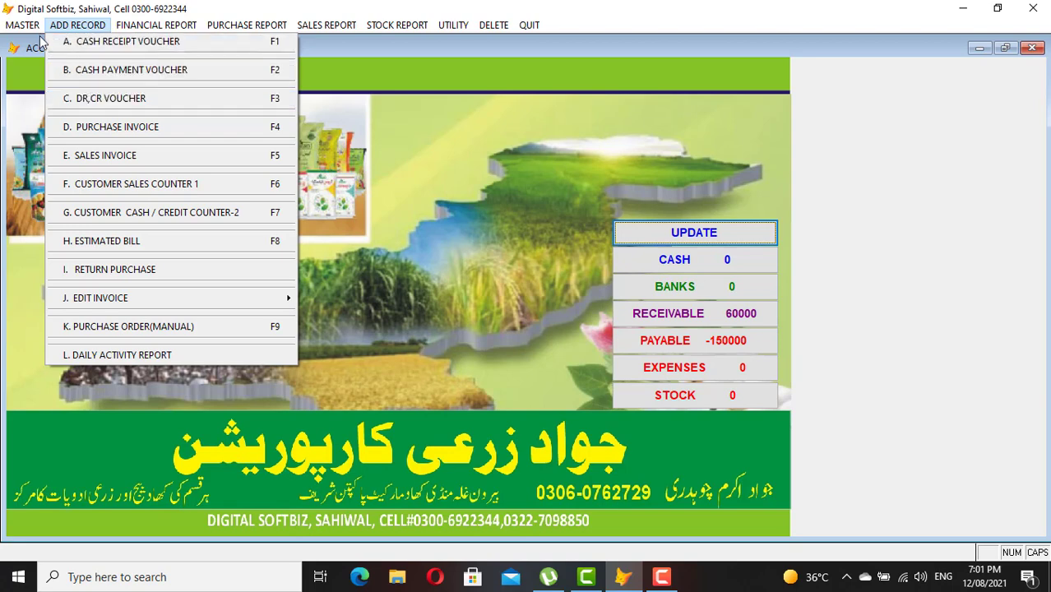
{"action": "mouse_move", "coordinate": [33, 29]}
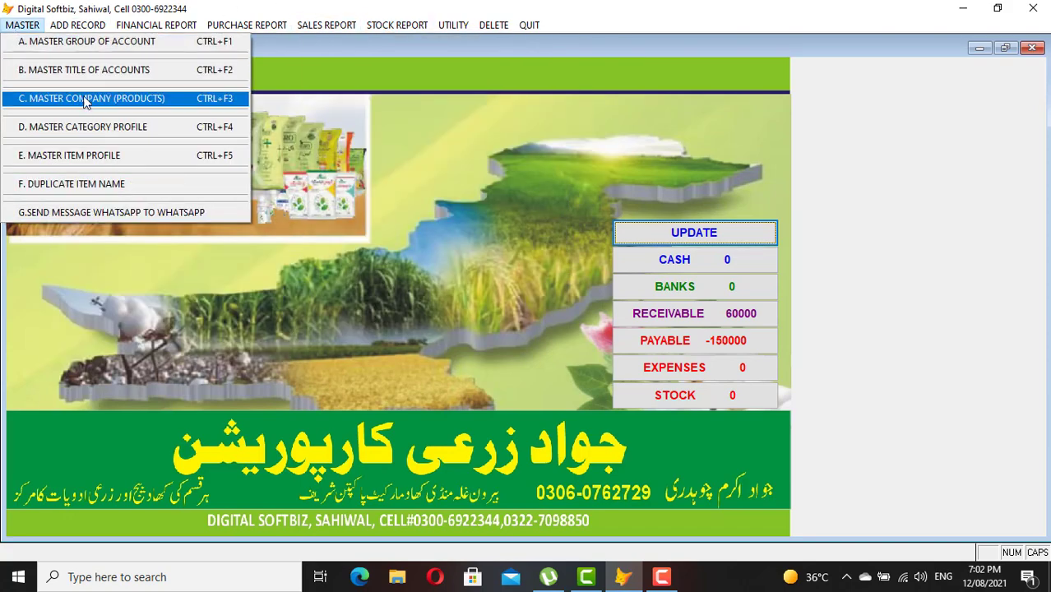
{"action": "left_click", "coordinate": [95, 99]}
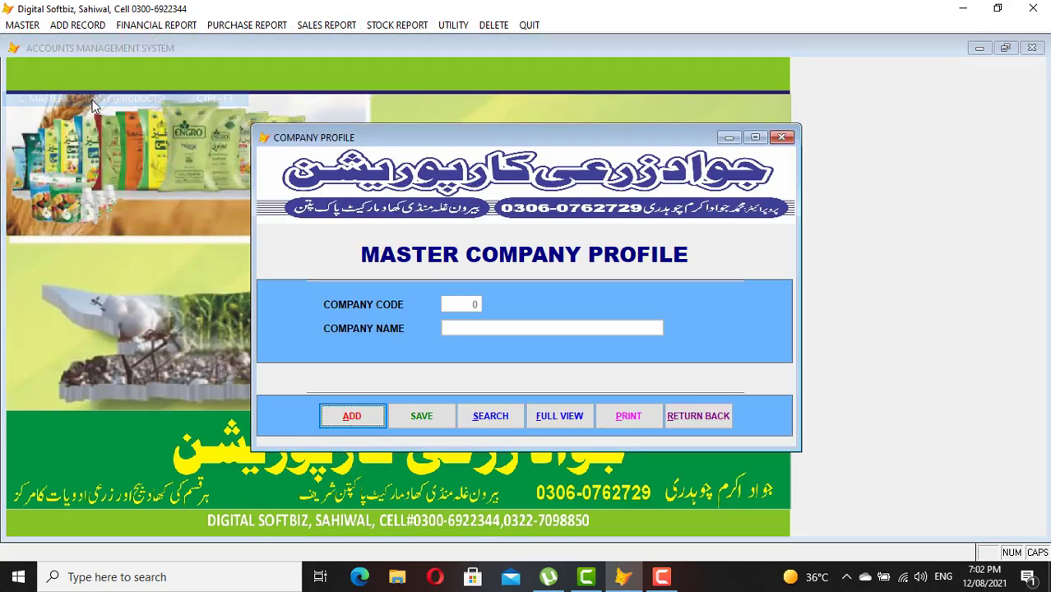
{"action": "left_click", "coordinate": [353, 416]}
{"action": "key", "text": "Return"}
{"action": "type", "text": "FFC"}
{"action": "key", "text": "Return"}
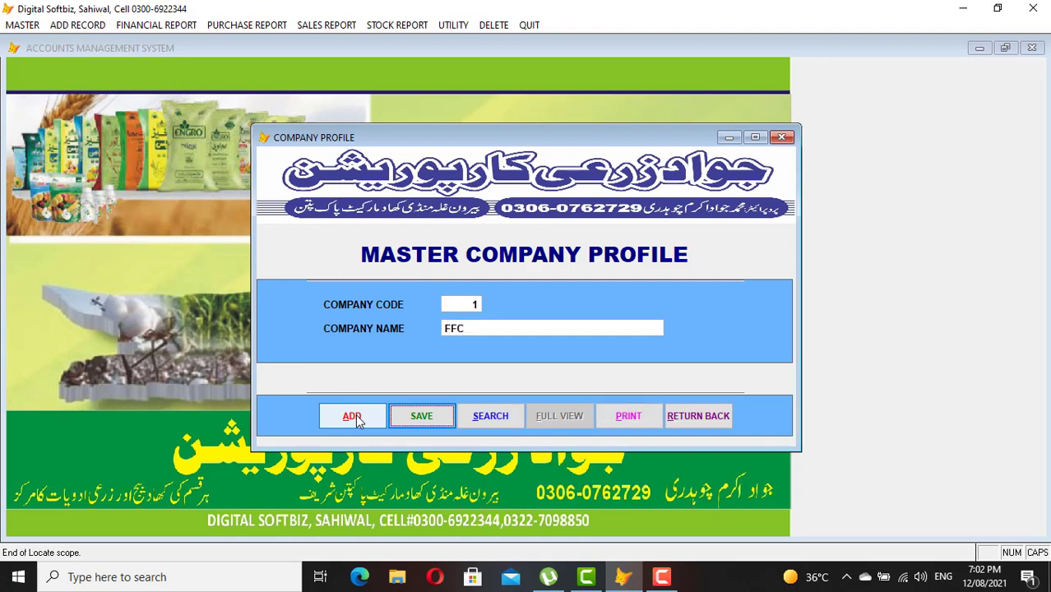
{"action": "key", "text": "Return"}
- Add and save a second product company named ENGRO with code 2
{"action": "left_click", "coordinate": [355, 414]}
{"action": "key", "text": "Return"}
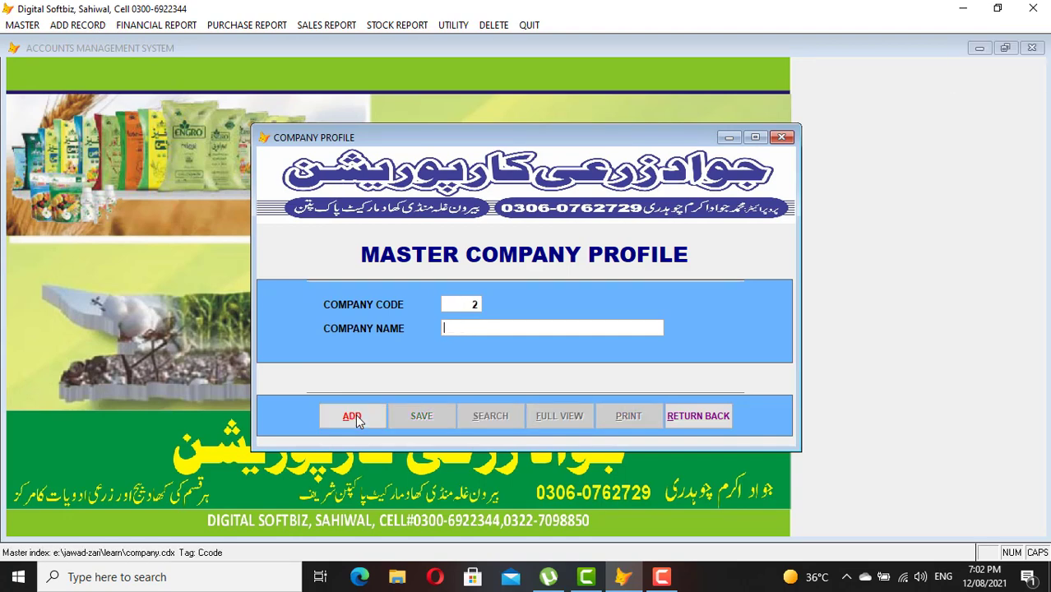
{"action": "type", "text": "ENGRO"}
{"action": "key", "text": "Return"}
{"action": "key", "text": "Return"}
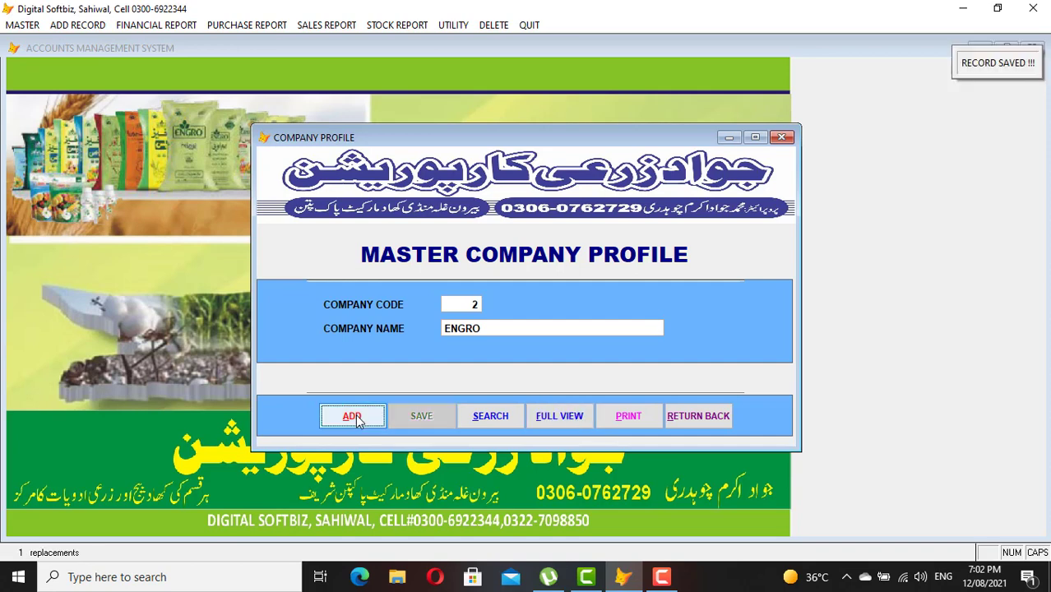
{"action": "key", "text": "Return"}
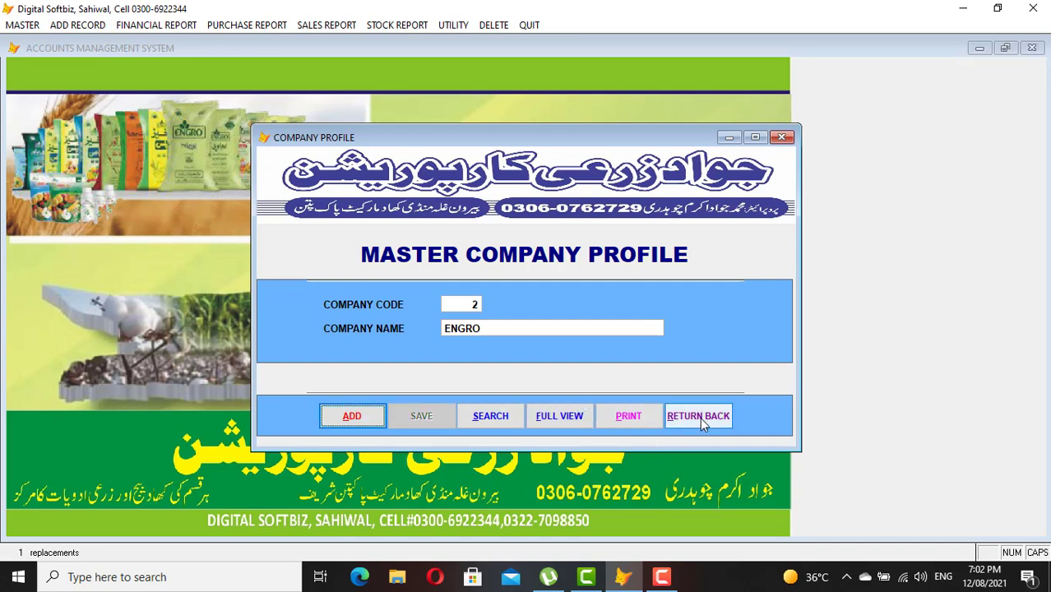
{"action": "left_click", "coordinate": [374, 415]}
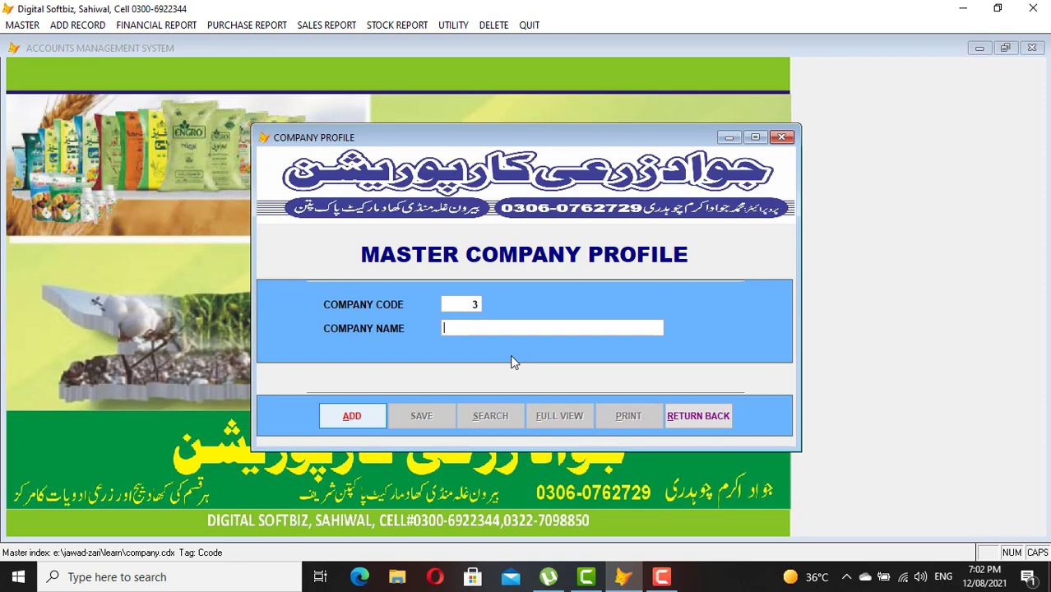
{"action": "type", "text": "S"}
{"action": "key", "text": "Return"}
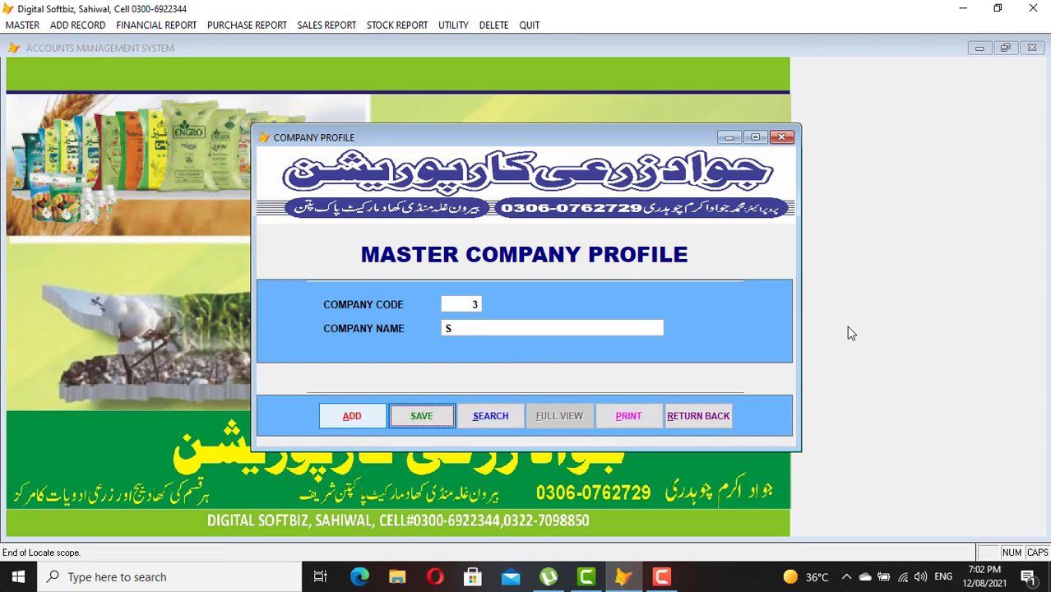
{"action": "left_click", "coordinate": [716, 415]}
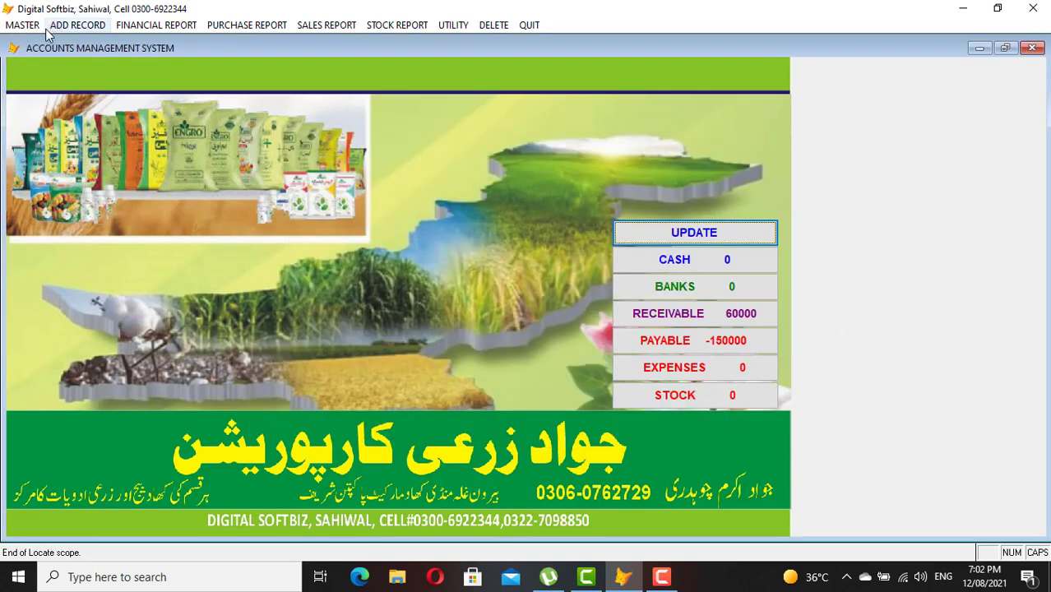
- Open the brand/category profile and save a new category named KHAAD with code 1
{"action": "left_click", "coordinate": [22, 24]}
{"action": "left_click", "coordinate": [77, 126]}
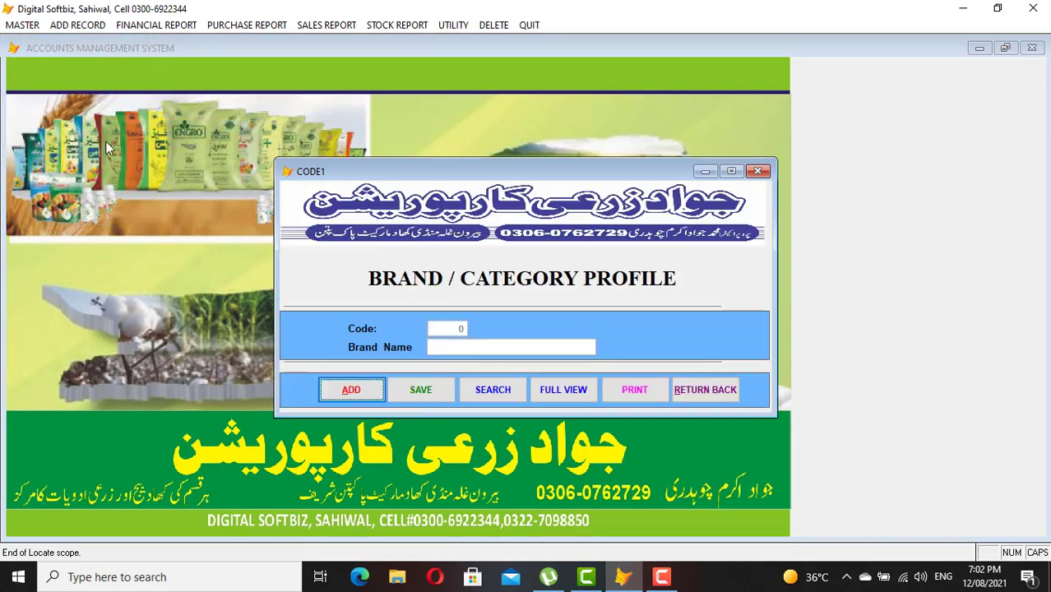
{"action": "left_click", "coordinate": [363, 391]}
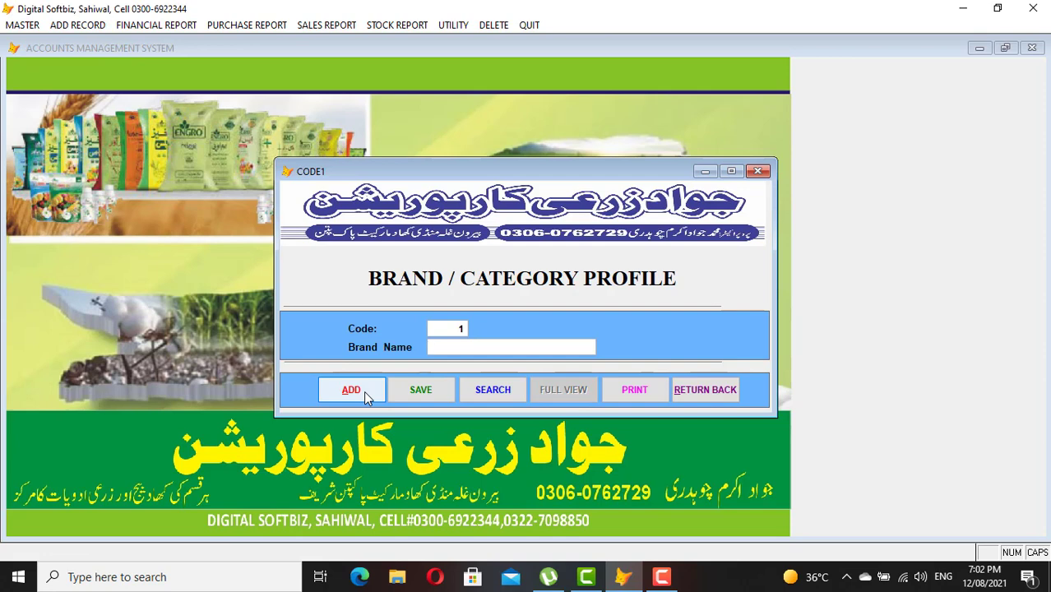
{"action": "type", "text": "KHAAD"}
{"action": "key", "text": "Tab"}
{"action": "key", "text": "Return"}
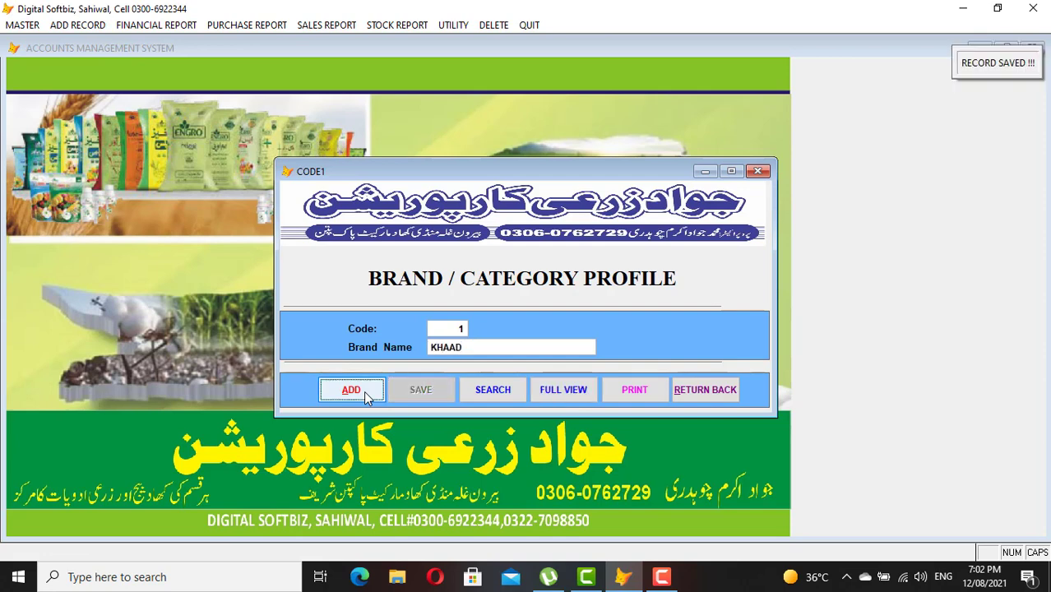
- Add and save a second brand/category named SPRAY with code 2
{"action": "left_click", "coordinate": [364, 390]}
{"action": "type", "text": "SPRA"}
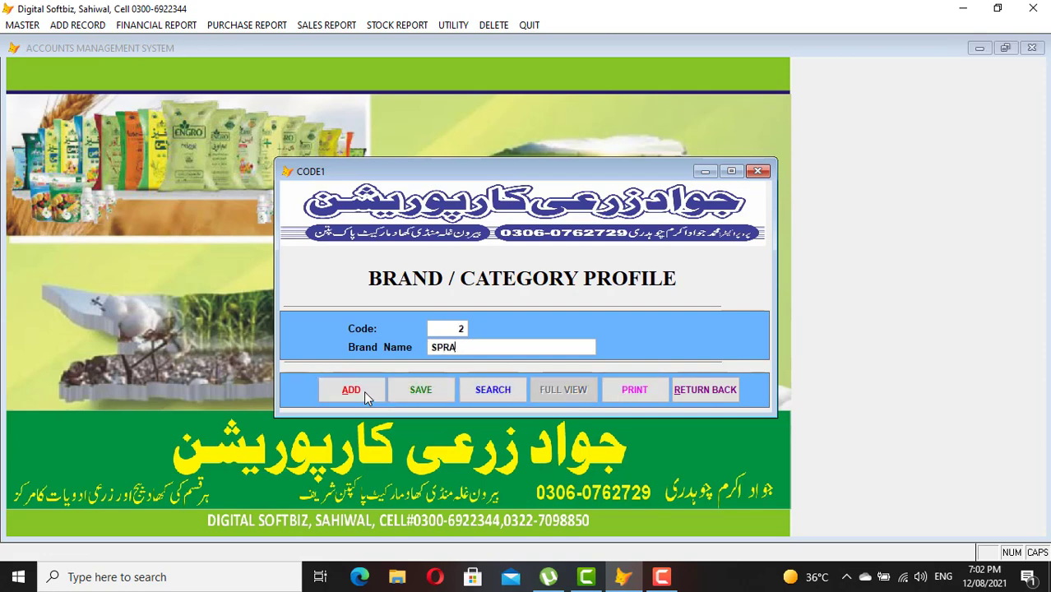
{"action": "type", "text": "Y"}
{"action": "key", "text": "Tab"}
{"action": "key", "text": "Return"}
- Add and save a third brand/category named SEED with code 3, and close the category profile
{"action": "left_click", "coordinate": [364, 391]}
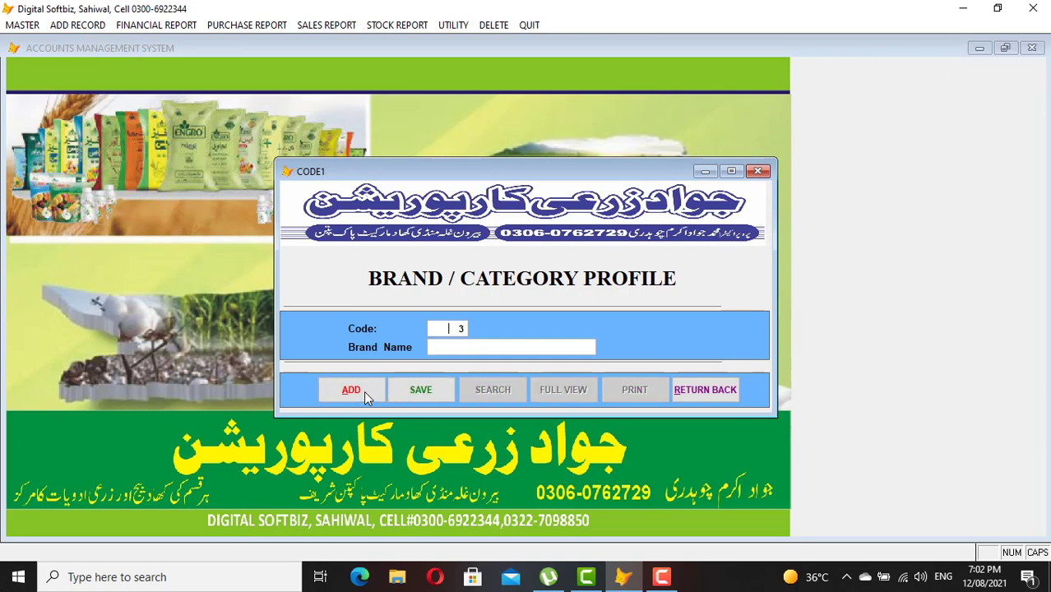
{"action": "type", "text": "SEED"}
{"action": "key", "text": "Tab"}
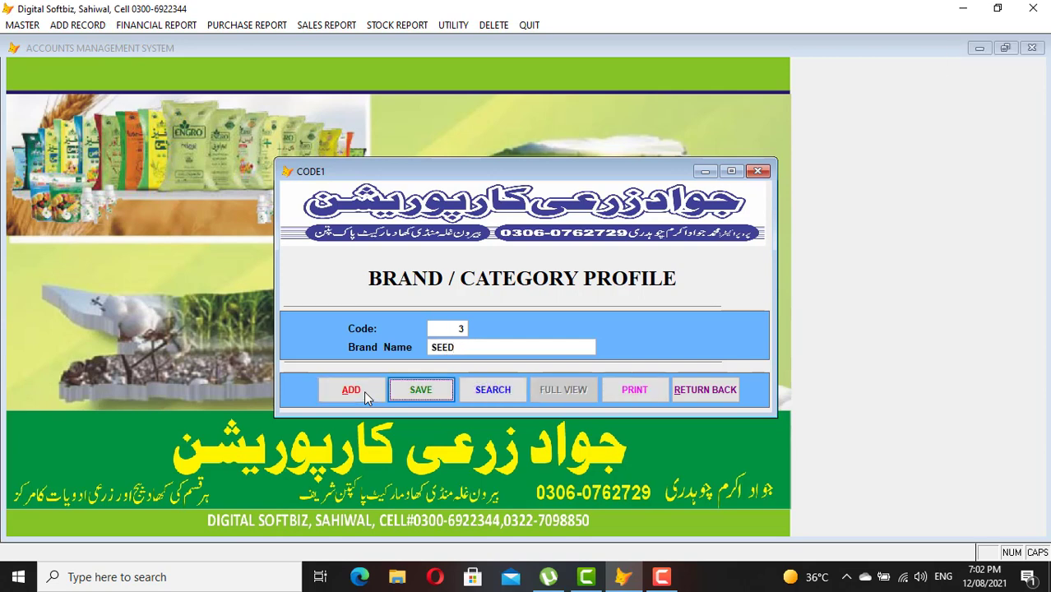
{"action": "key", "text": "Return"}
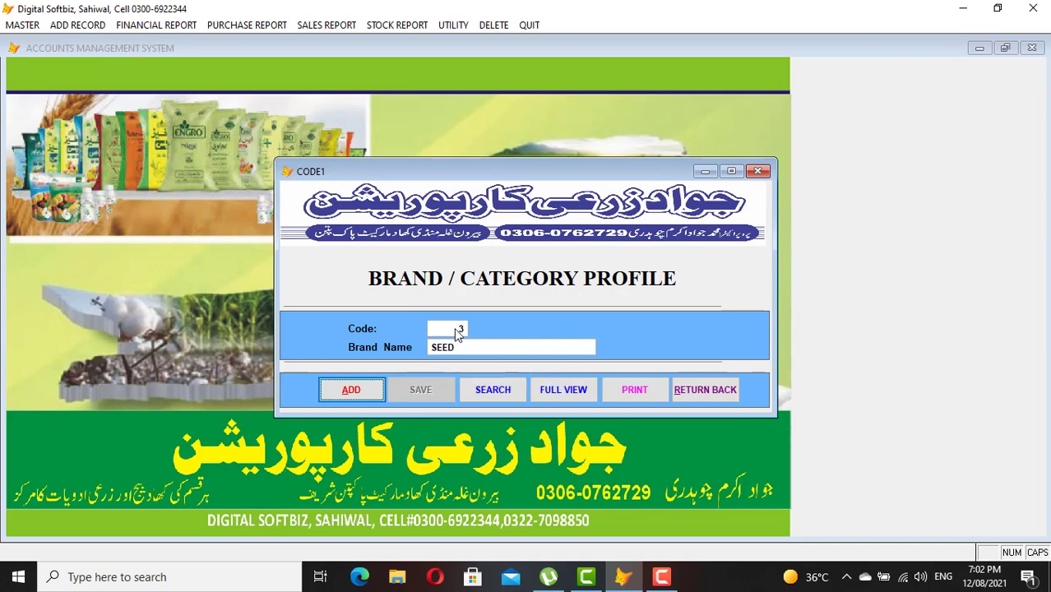
{"action": "left_click", "coordinate": [693, 392]}
- Open the master item profile and add a new item with code 1 in the KHAAD category
{"action": "left_click", "coordinate": [23, 24]}
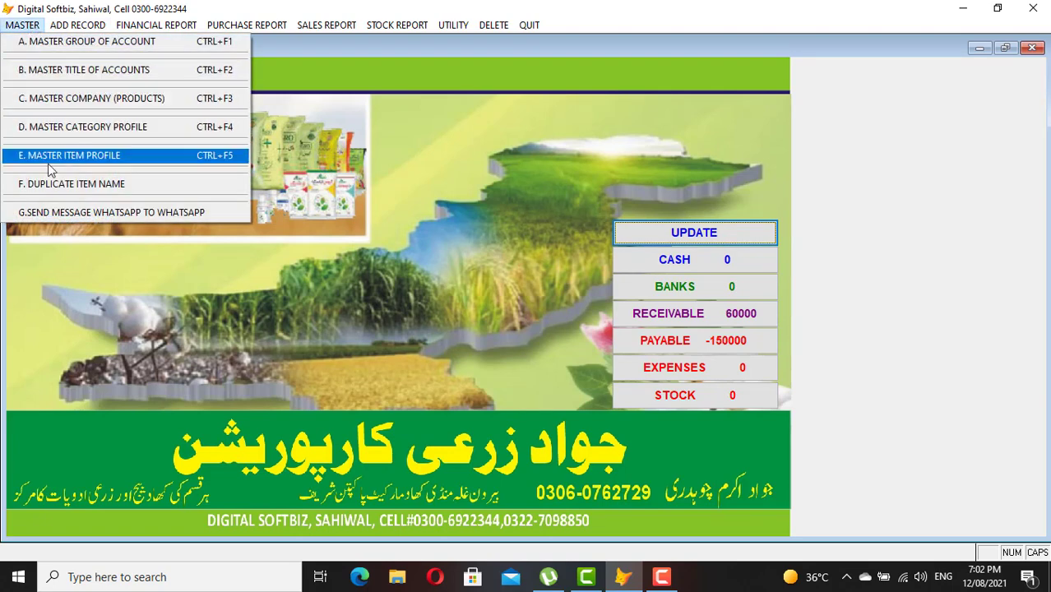
{"action": "left_click", "coordinate": [93, 158]}
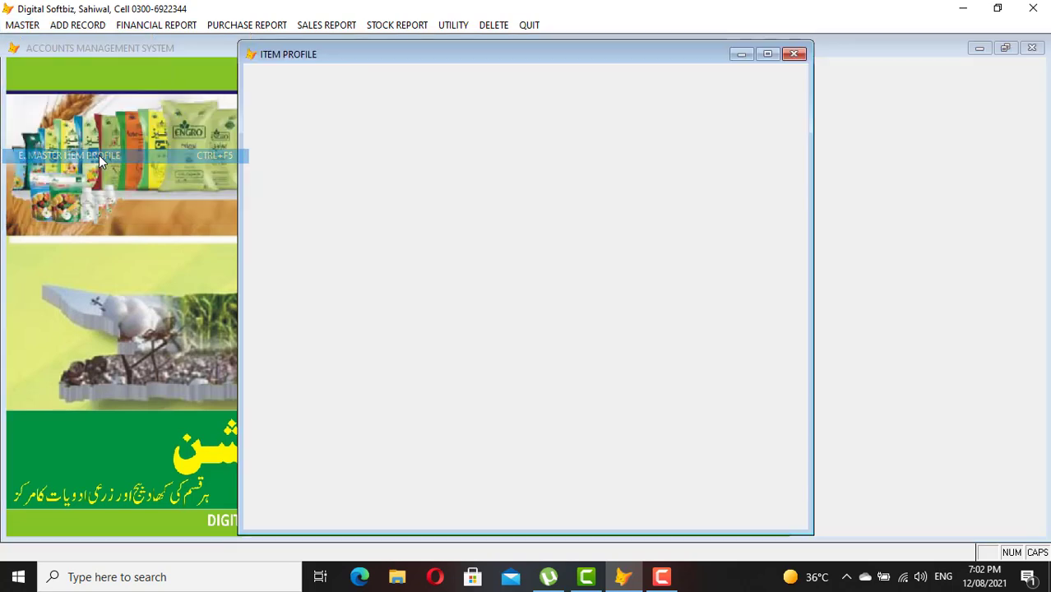
{"action": "left_click", "coordinate": [377, 487]}
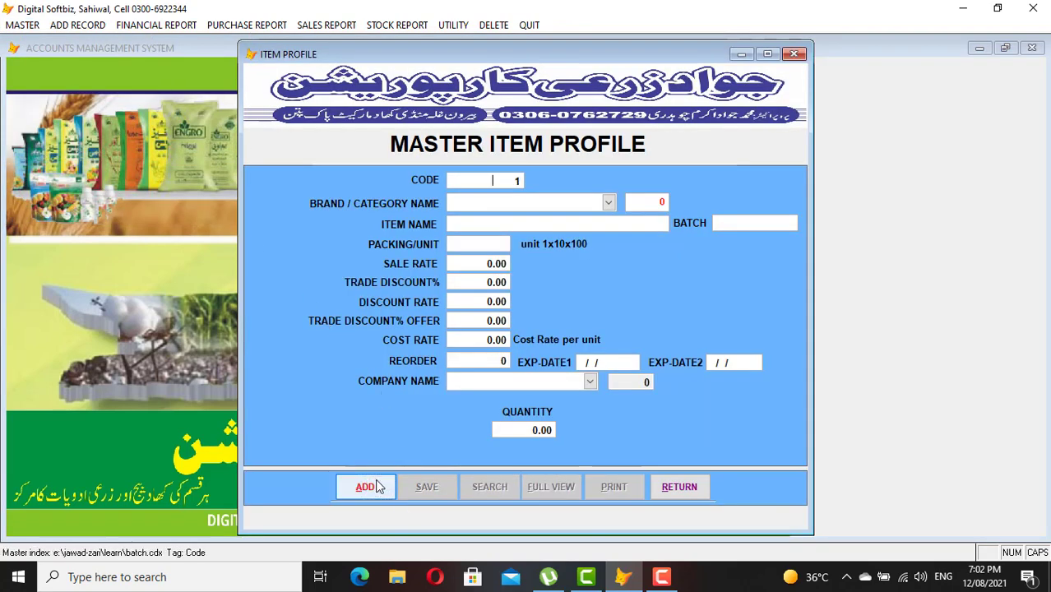
{"action": "key", "text": "Return"}
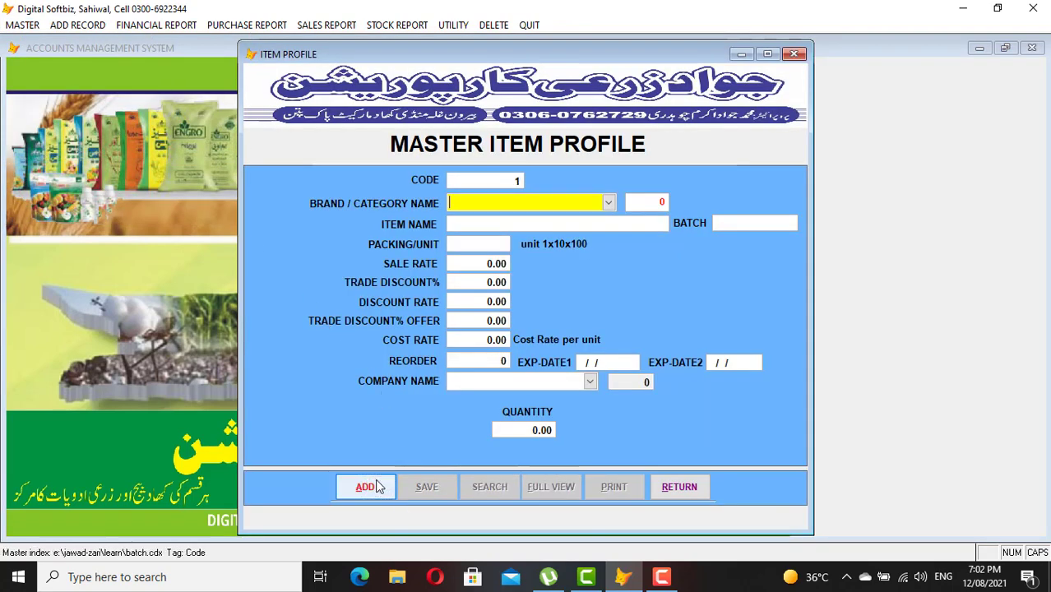
{"action": "left_click", "coordinate": [609, 205]}
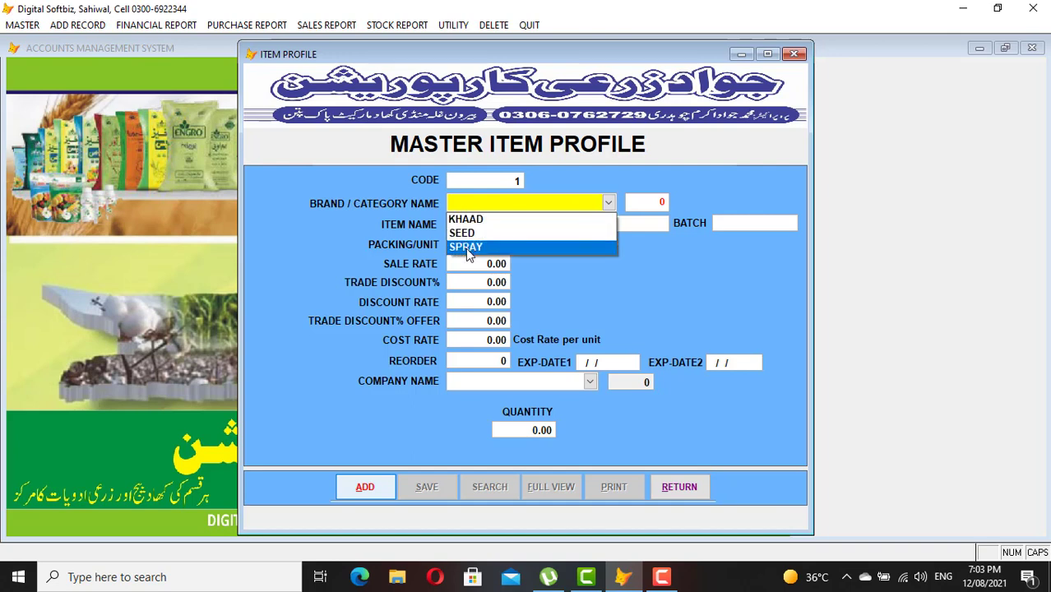
{"action": "left_click", "coordinate": [465, 221]}
{"action": "left_click", "coordinate": [466, 223]}
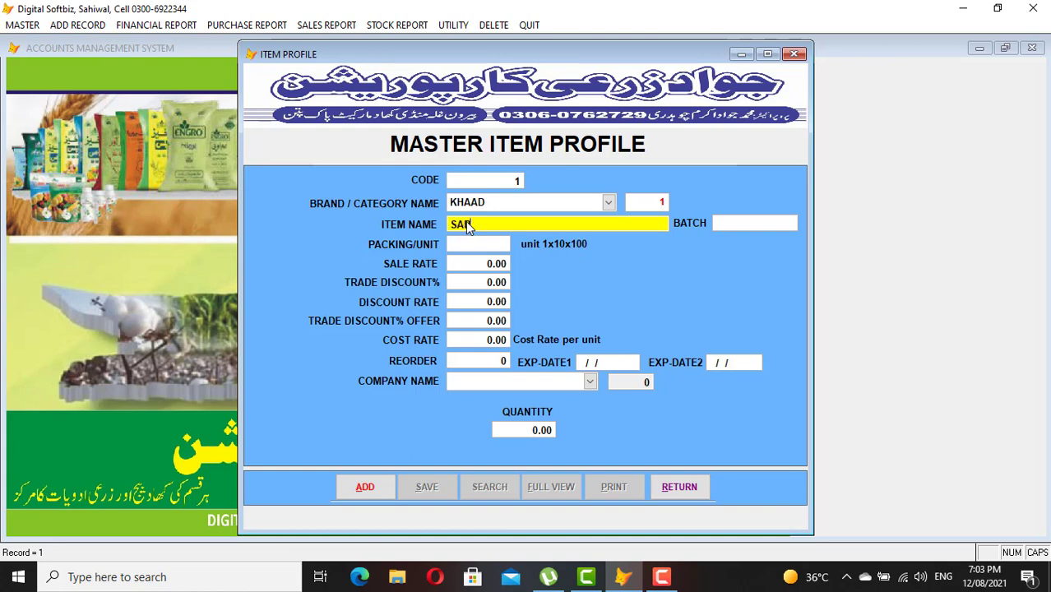
- Name the item SABSZAR UREA 50KG, leave the batch blank, and set its packing unit to BAGS
{"action": "type", "text": "SAPSZAR UREA"}
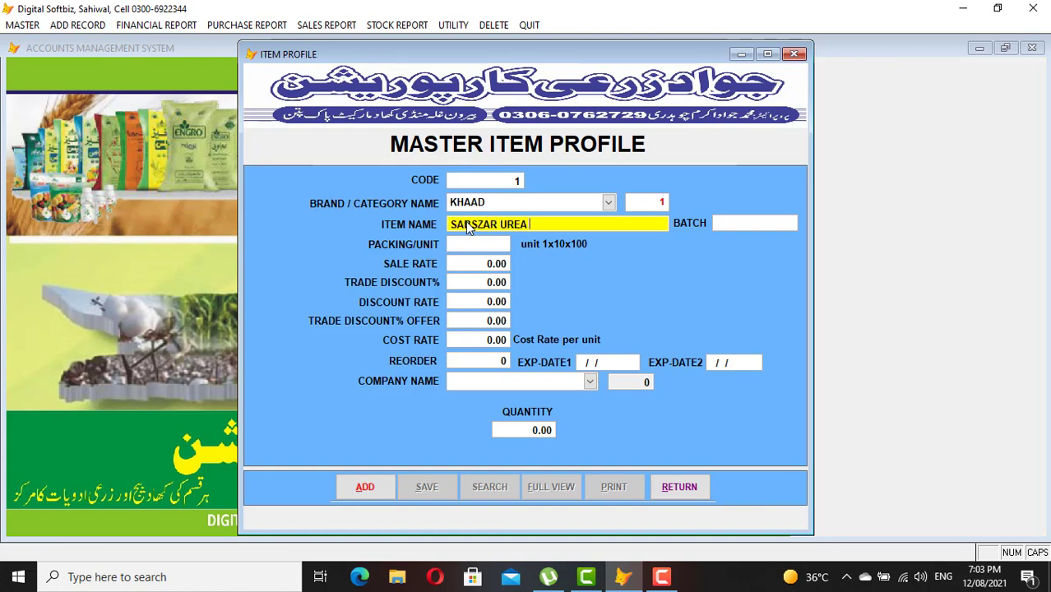
{"action": "type", "text": " 50KG"}
{"action": "key", "text": "Return"}
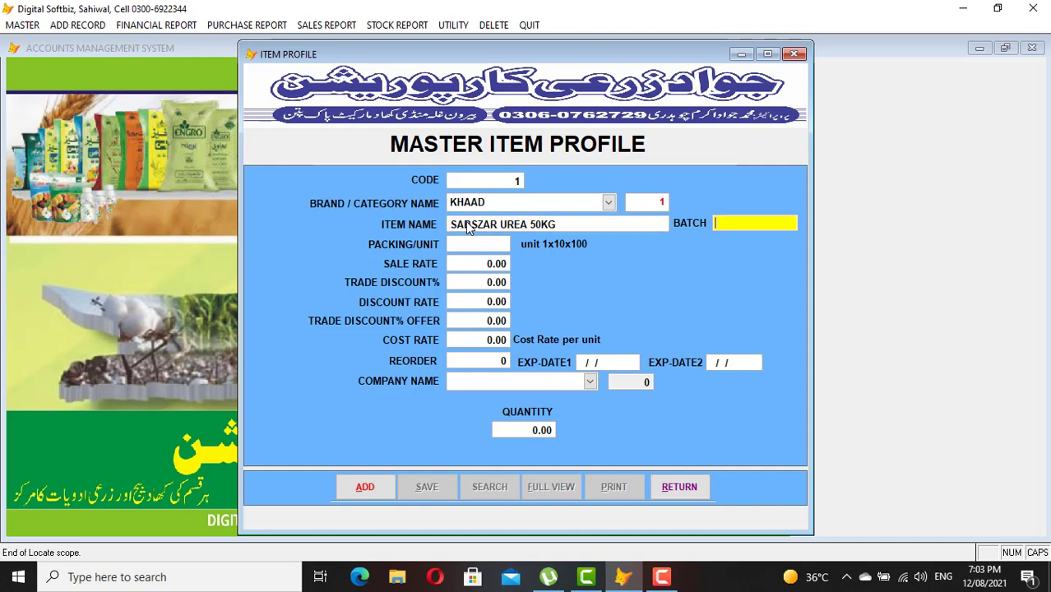
{"action": "key", "text": "Return"}
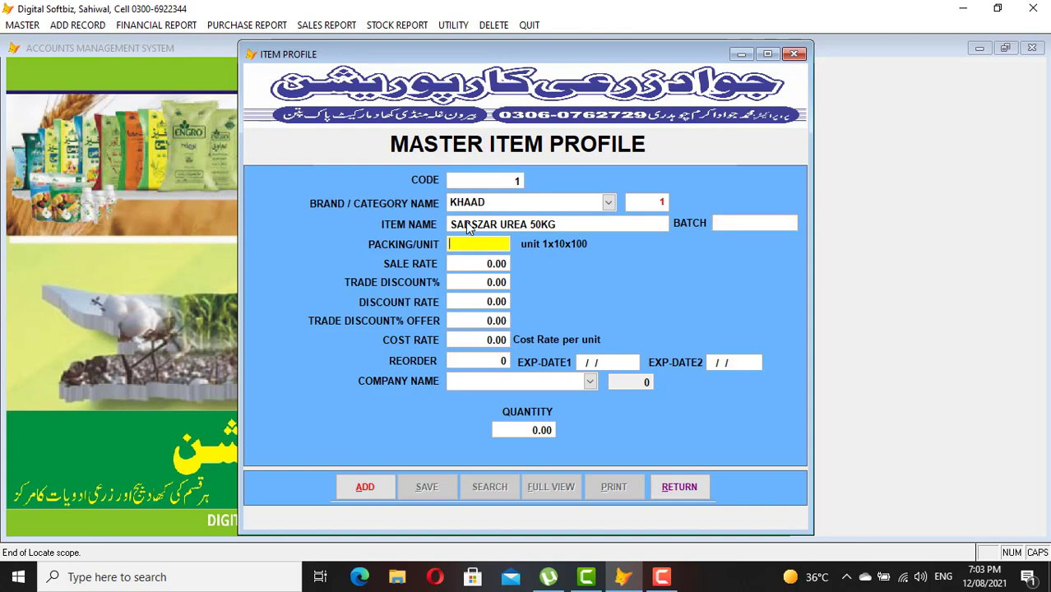
{"action": "type", "text": "BAGS"}
{"action": "key", "text": "Return"}
- Set the item's sale rate to 1,700, cost rate to 1,500 and reorder level to 10, leaving the discounts at zero
{"action": "type", "text": "1, "}
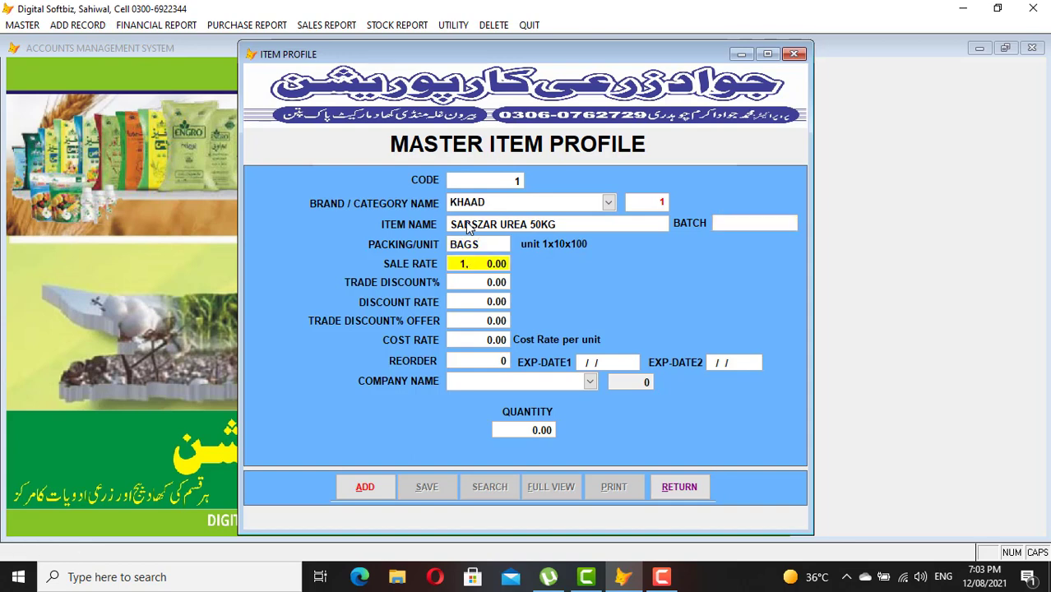
{"action": "type", "text": "700"}
{"action": "key", "text": "Return"}
{"action": "key", "text": "Return"}
{"action": "key", "text": "Return"}
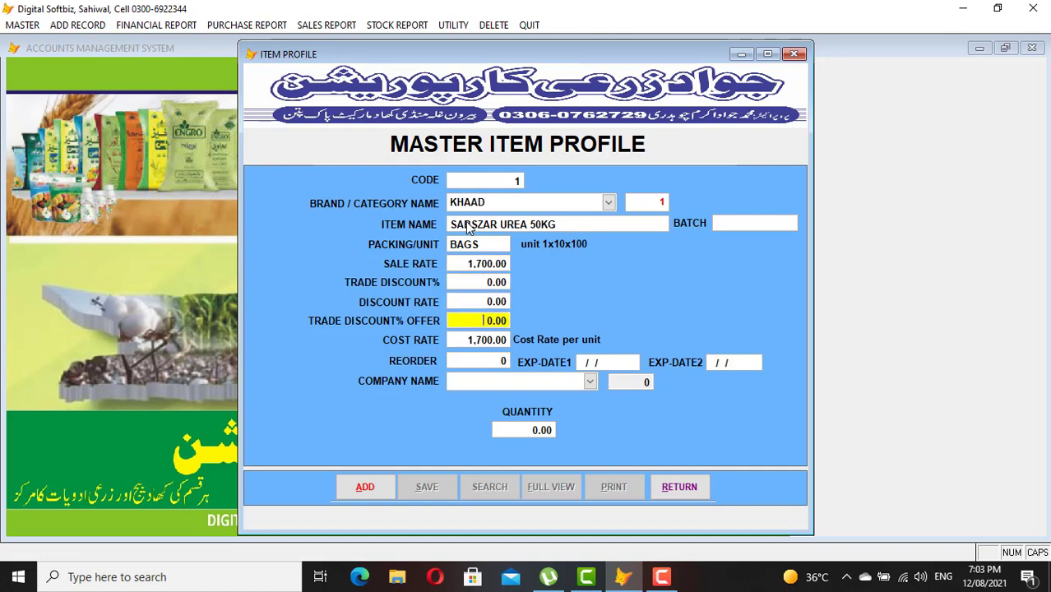
{"action": "key", "text": "Return"}
{"action": "type", "text": "1500"}
{"action": "key", "text": "Return"}
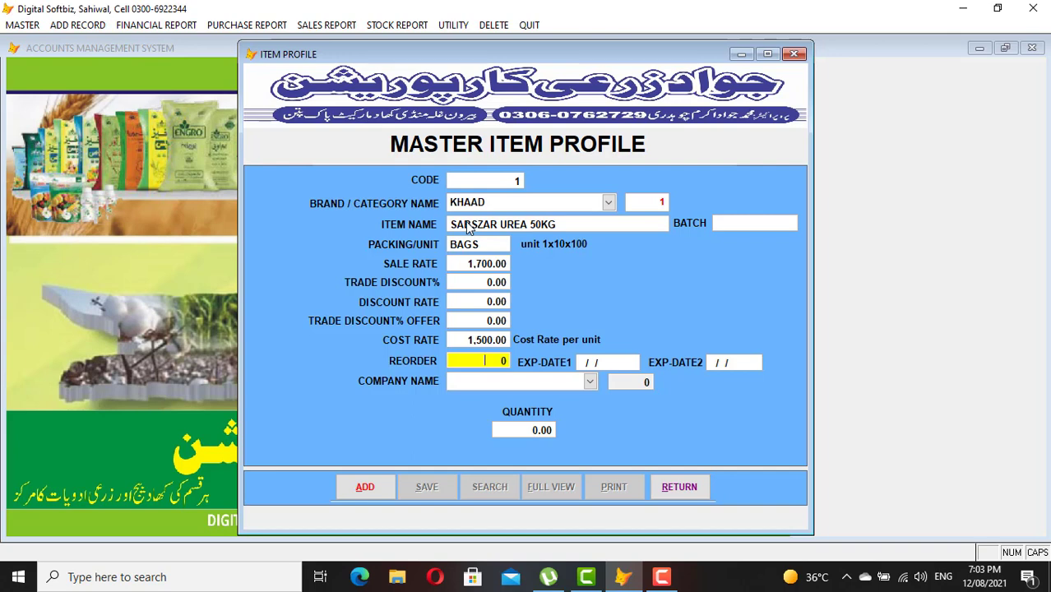
{"action": "type", "text": "10"}
{"action": "key", "text": "Return"}
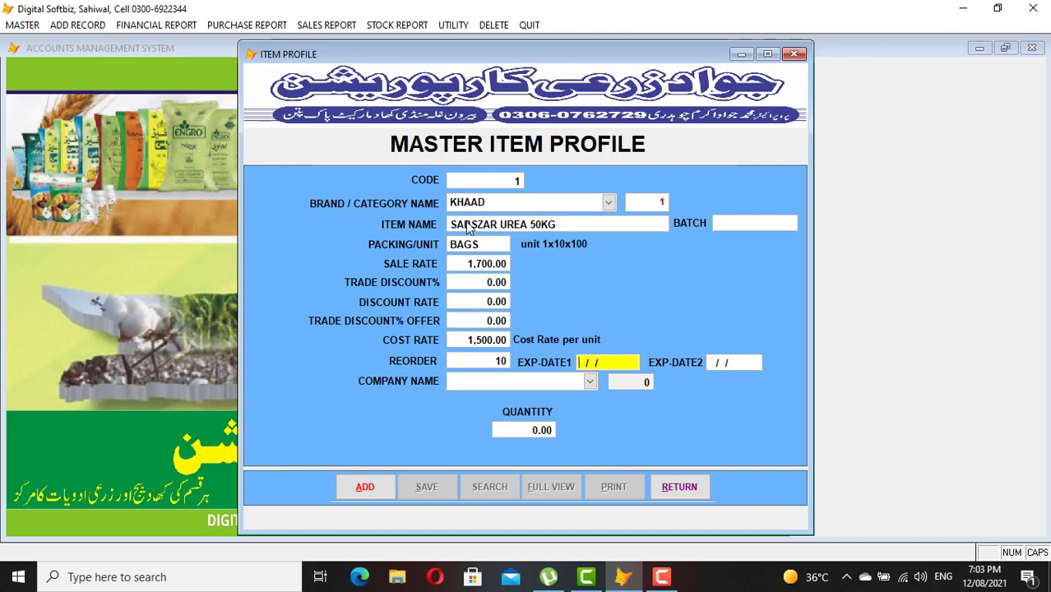
- Leave the expiry dates blank, assign company FFC, set the quantity to 50, and save the item
{"action": "key", "text": "Return"}
{"action": "key", "text": "Return"}
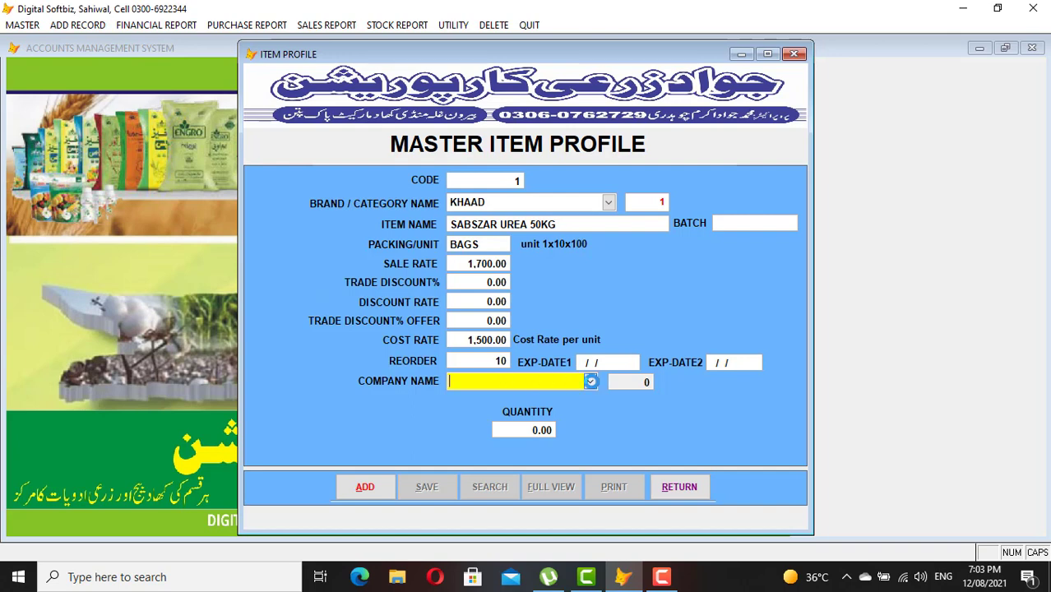
{"action": "left_click", "coordinate": [590, 382]}
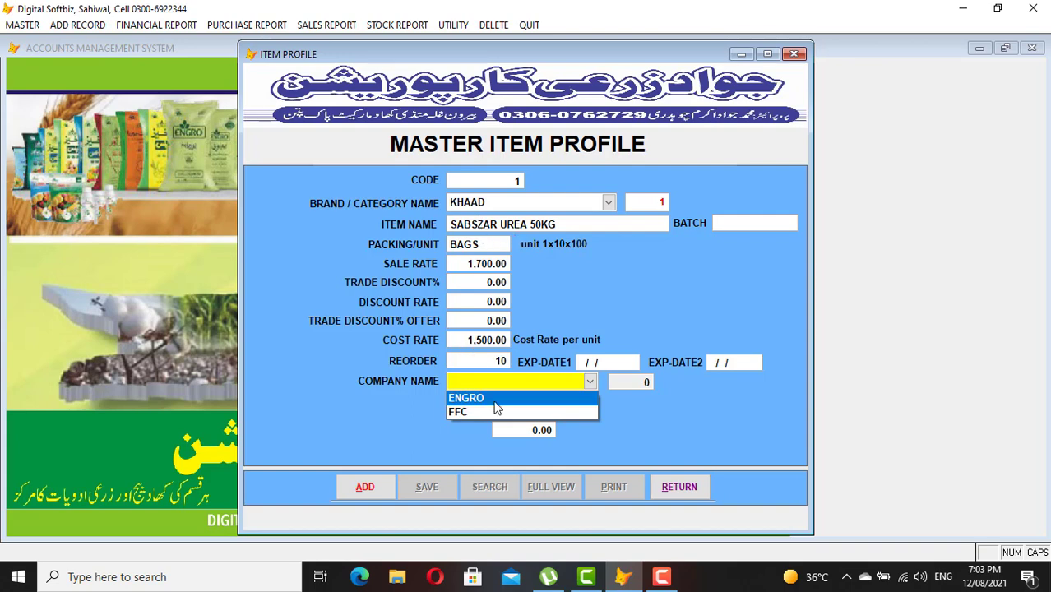
{"action": "left_click", "coordinate": [470, 412]}
{"action": "key", "text": "Return"}
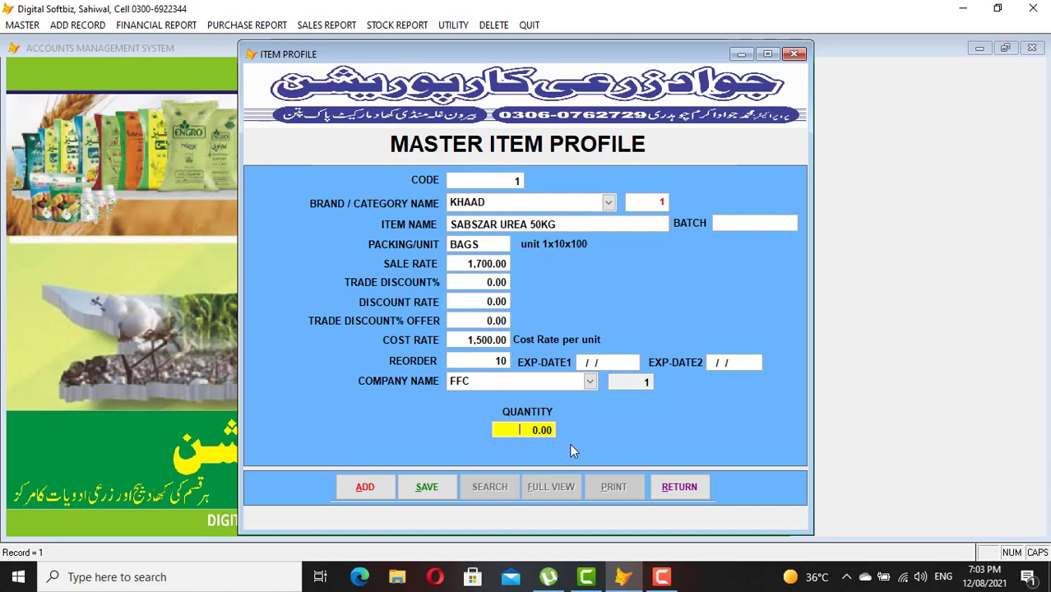
{"action": "type", "text": "50"}
{"action": "key", "text": "Return"}
{"action": "key", "text": "Return"}
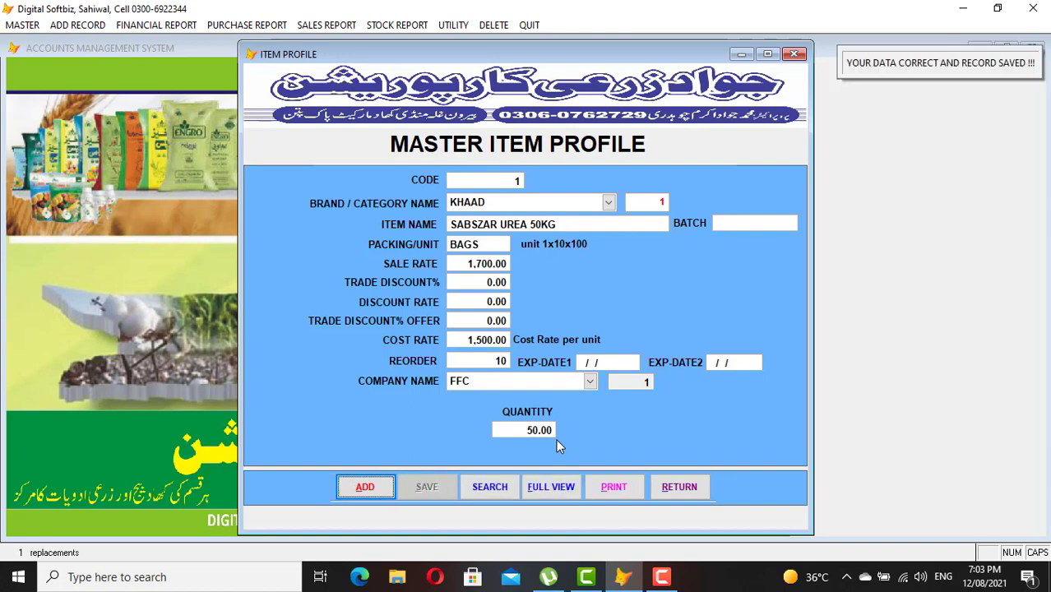
- Add a second item with code 2 in category KHAAD named SONA UREA 20KG, keeping BAGS as the packing unit
{"action": "key", "text": "Return"}
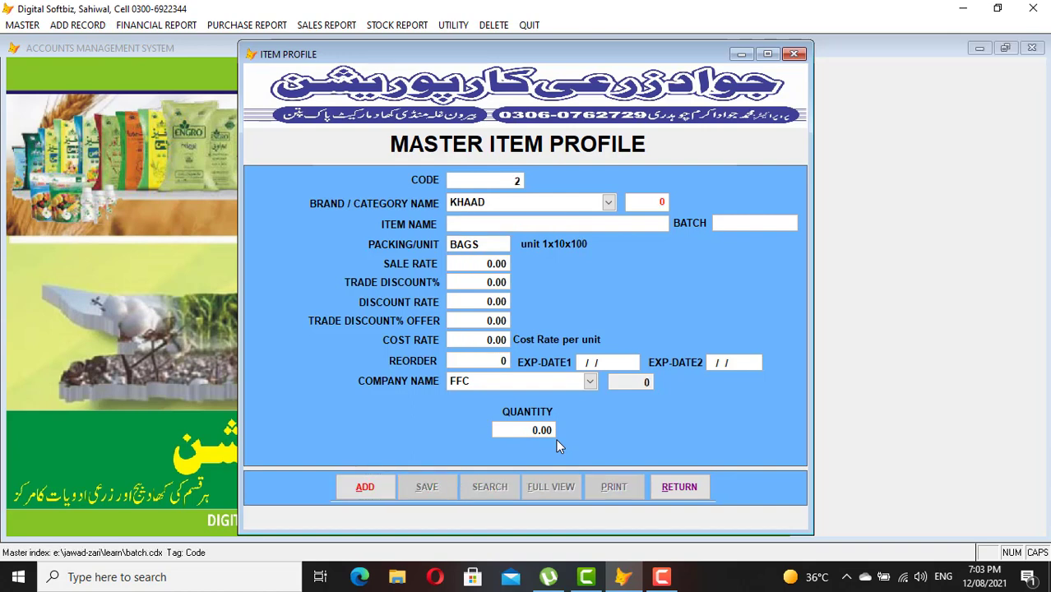
{"action": "key", "text": "Return"}
{"action": "key", "text": "Return"}
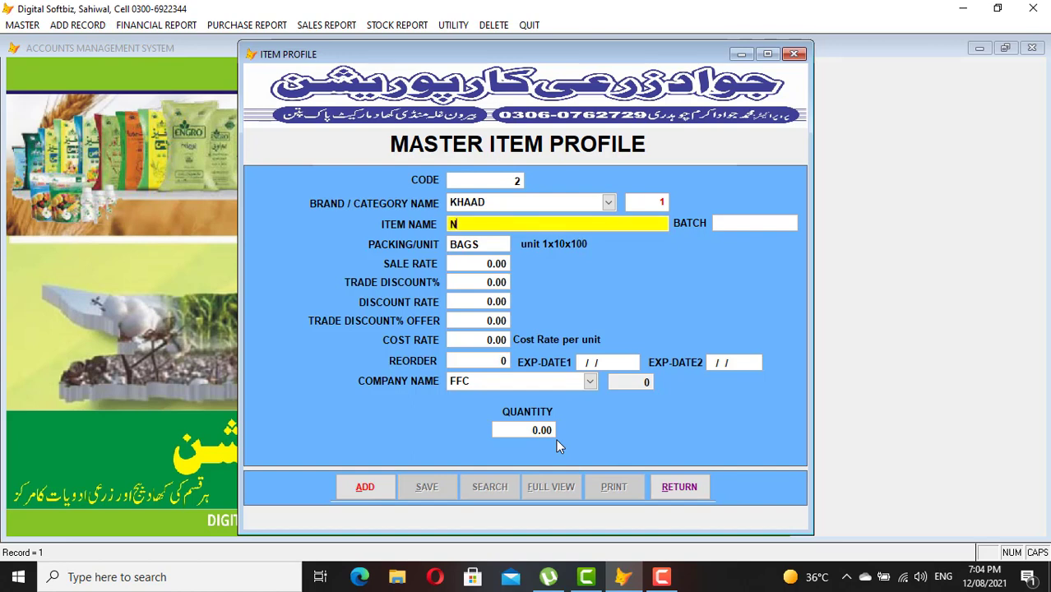
{"action": "type", "text": "SONA UREA 20"}
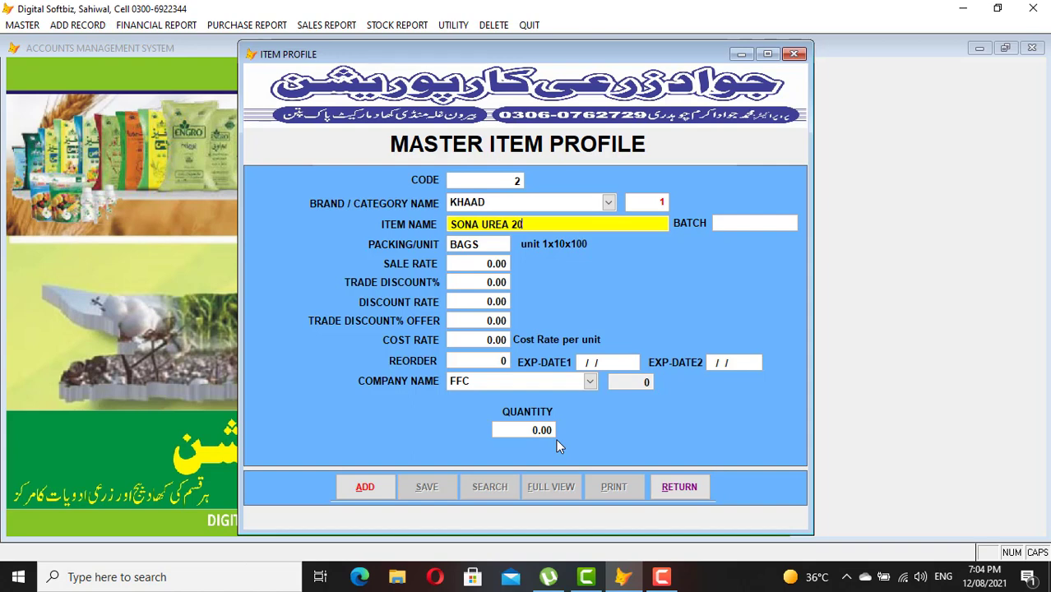
{"action": "key", "text": "Return"}
{"action": "key", "text": "Return"}
{"action": "key", "text": "Return"}
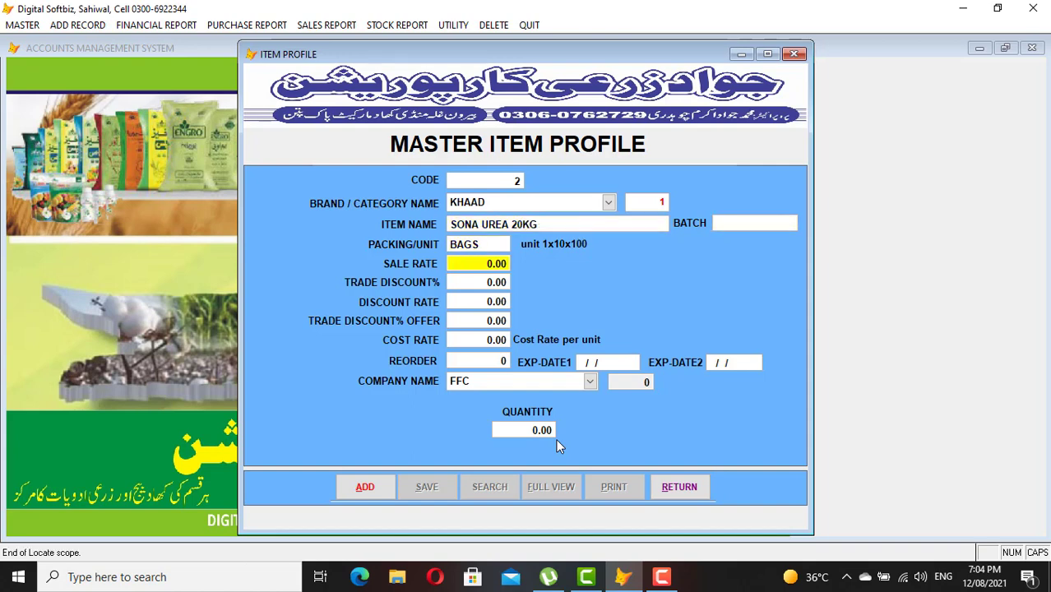
- Set the second item's sale rate to 1,300 and cost rate to 1,000, leaving the discounts at zero
{"action": "type", "text": "1,300"}
{"action": "key", "text": "Return"}
{"action": "key", "text": "Return"}
{"action": "key", "text": "Return"}
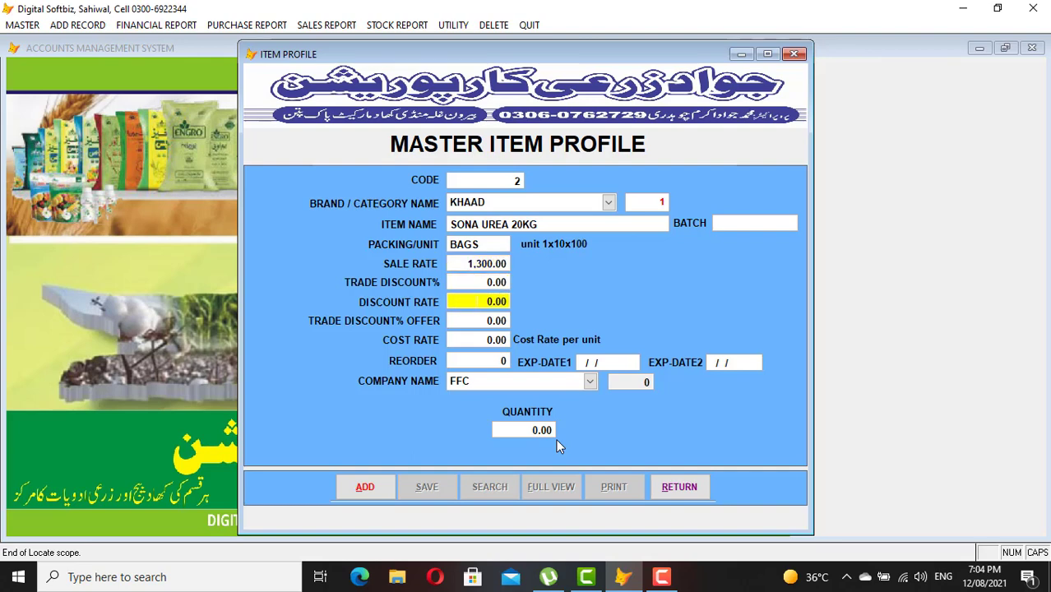
{"action": "type", "text": "1000"}
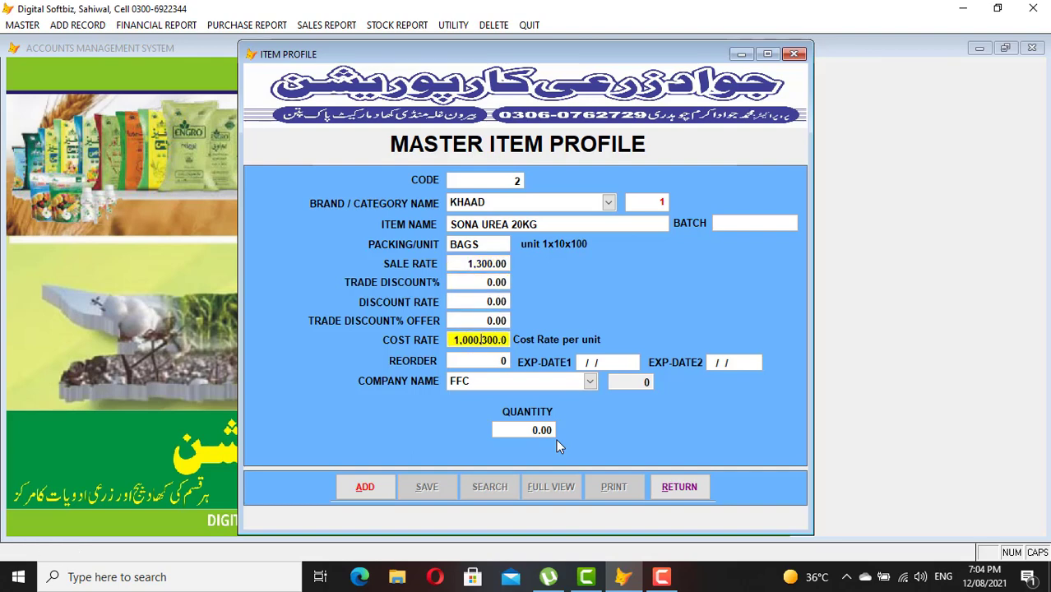
{"action": "key", "text": "Return"}
- Keep company FFC for the second item, set its quantity to 100, save it, and close the item profile
{"action": "key", "text": "Return"}
{"action": "key", "text": "Return"}
{"action": "key", "text": "Return"}
{"action": "key", "text": "Return"}
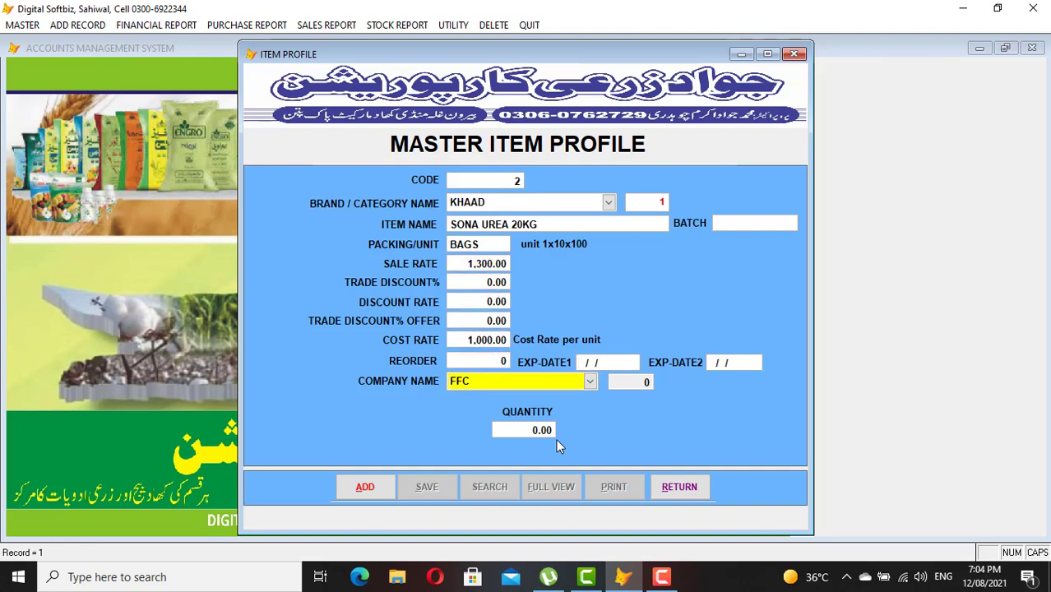
{"action": "key", "text": "Return"}
{"action": "type", "text": "100"}
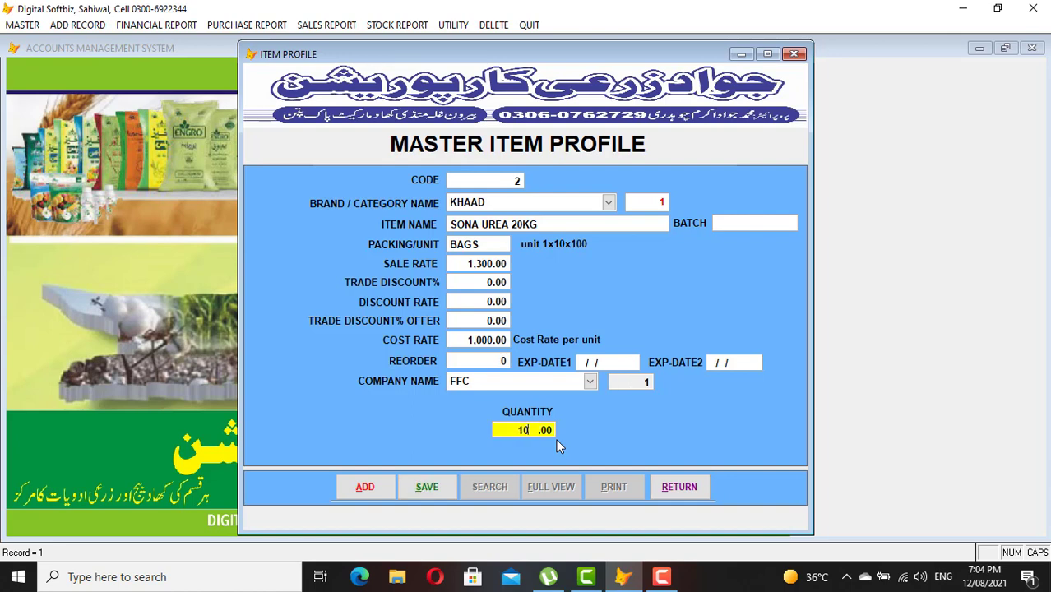
{"action": "key", "text": "Return"}
{"action": "key", "text": "Return"}
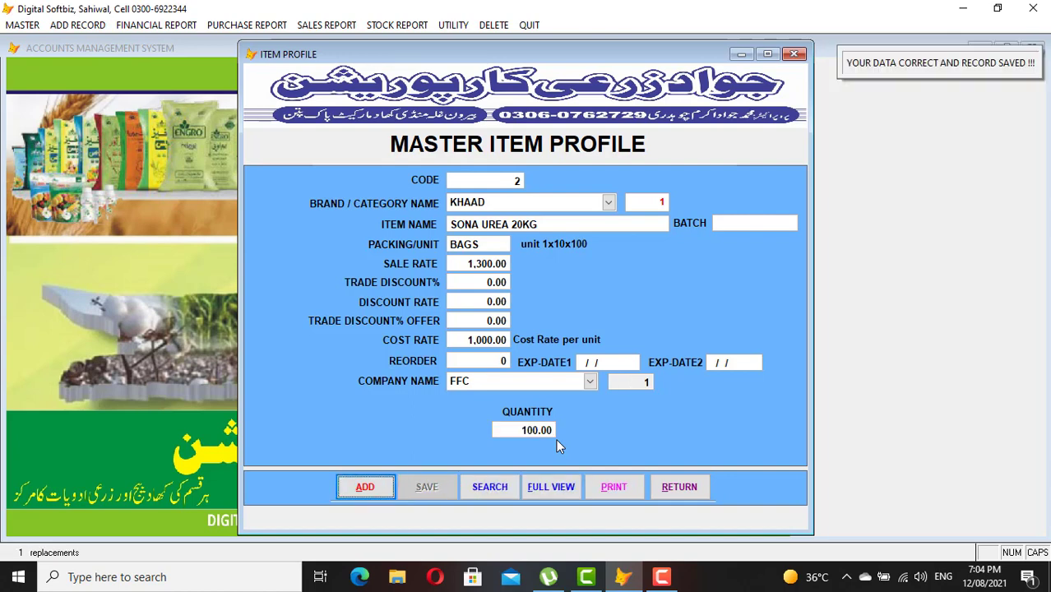
{"action": "left_click", "coordinate": [381, 487]}
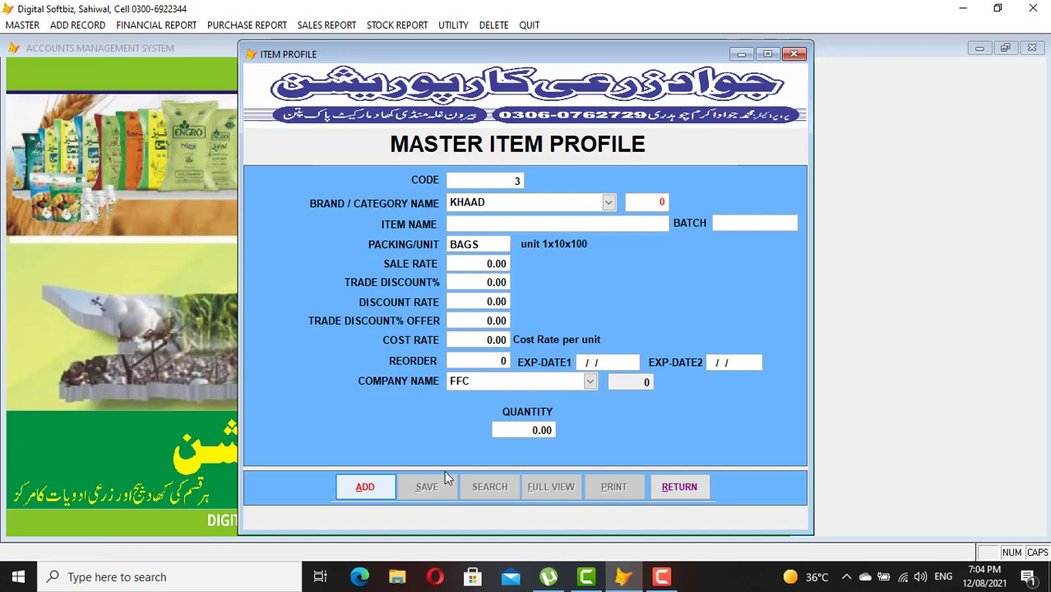
{"action": "left_click", "coordinate": [689, 485]}
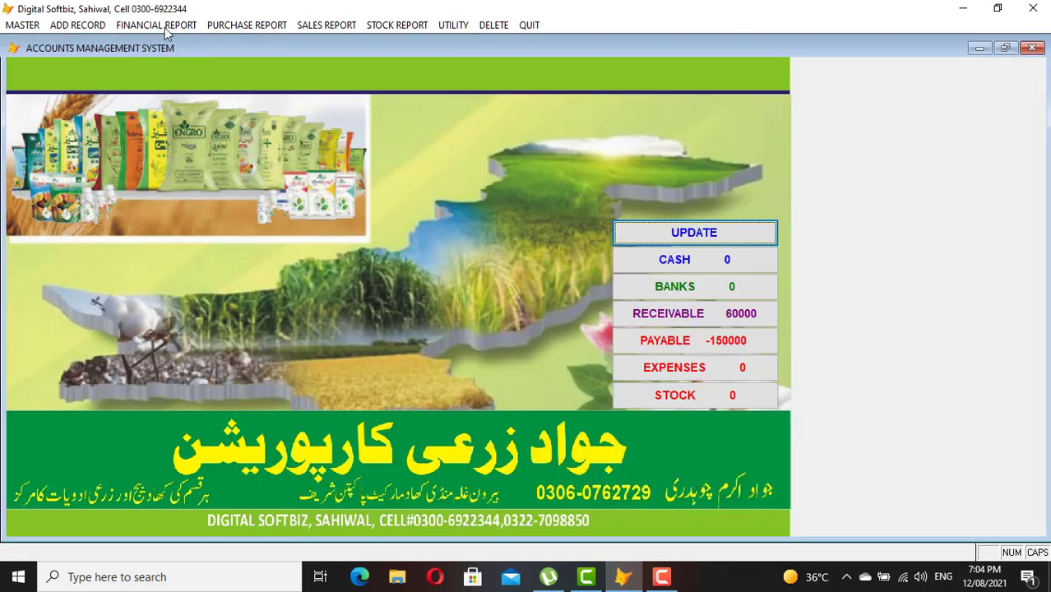
- Preview the stock-in-hand report on screen with the default date and ranges, close it, and refresh the dashboard totals
{"action": "left_click", "coordinate": [26, 31]}
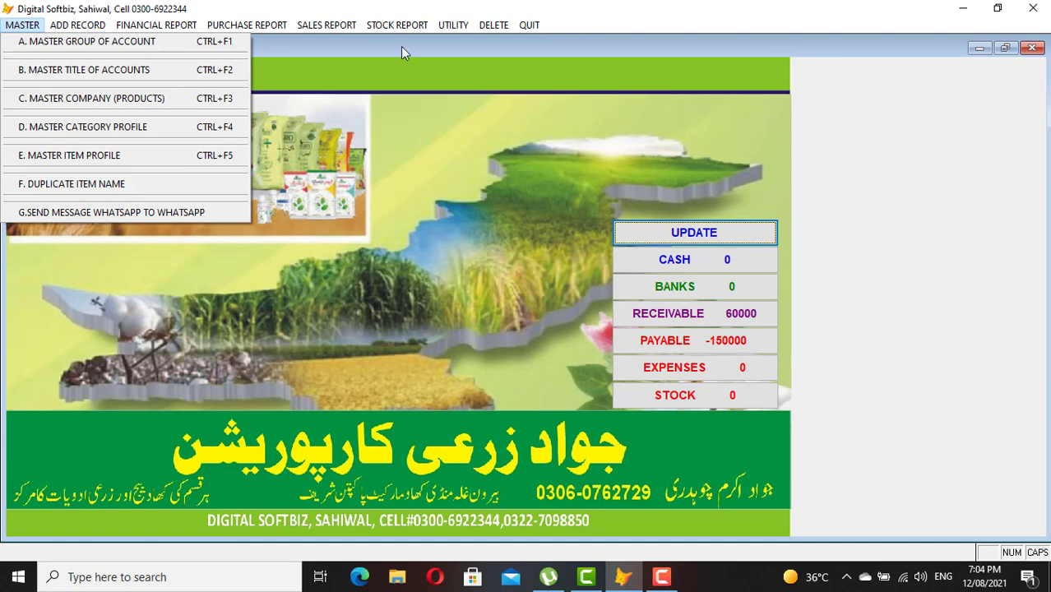
{"action": "mouse_move", "coordinate": [393, 30]}
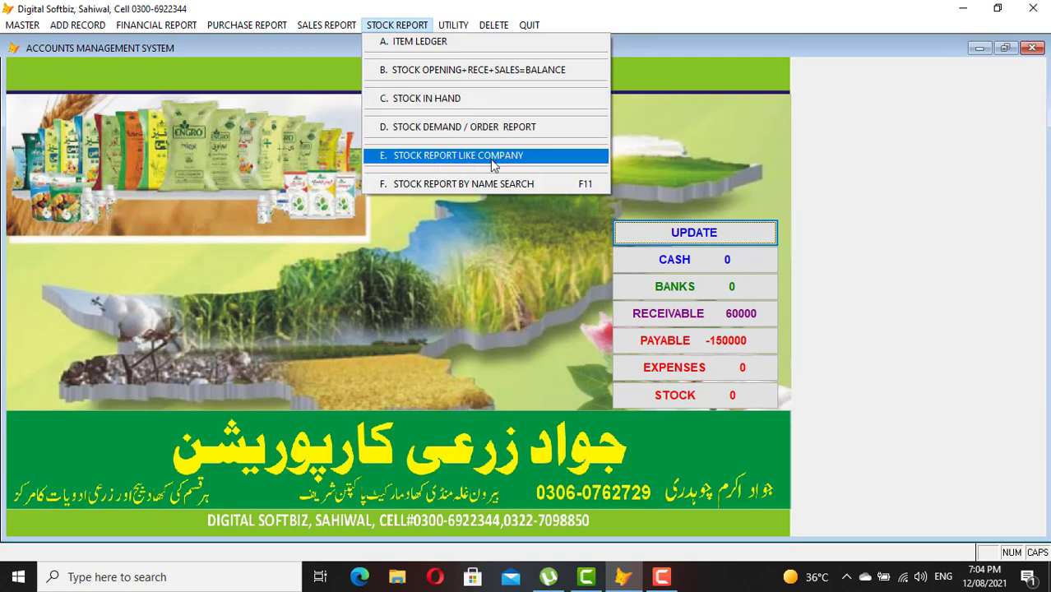
{"action": "left_click", "coordinate": [434, 102]}
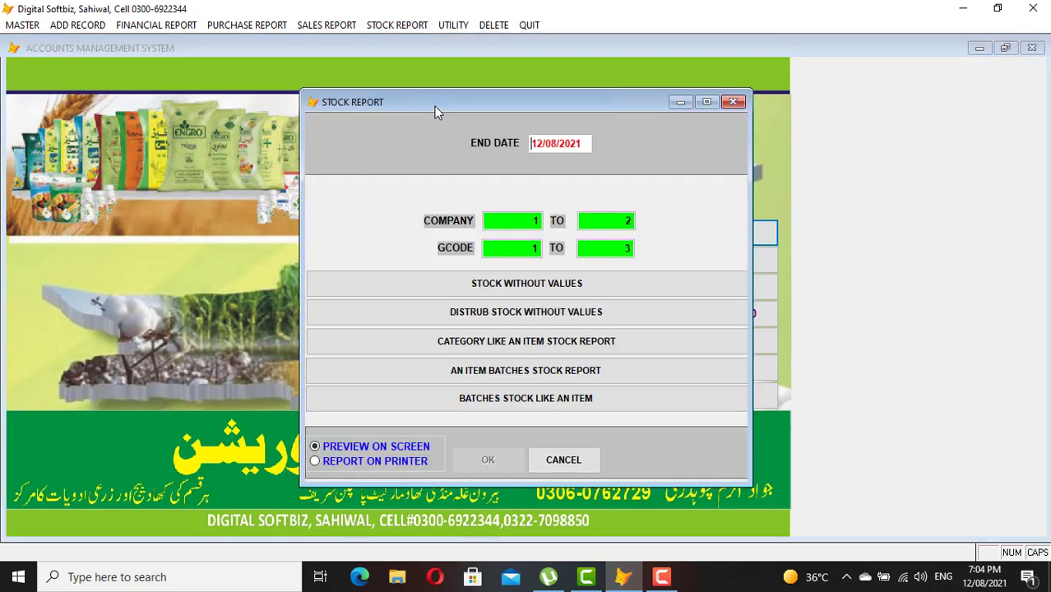
{"action": "key", "text": "Return"}
{"action": "key", "text": "Return"}
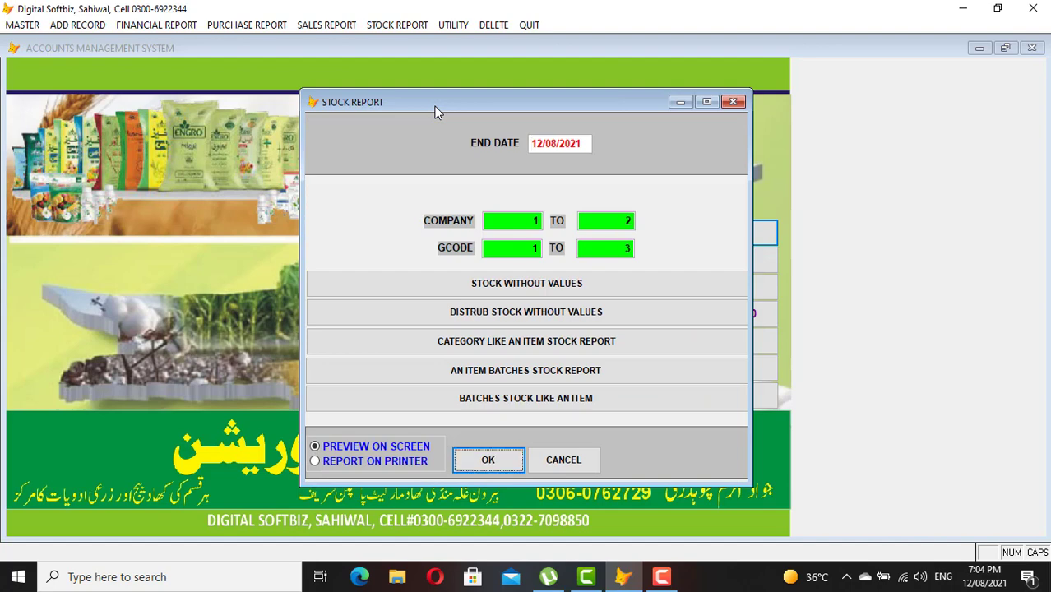
{"action": "key", "text": "Return"}
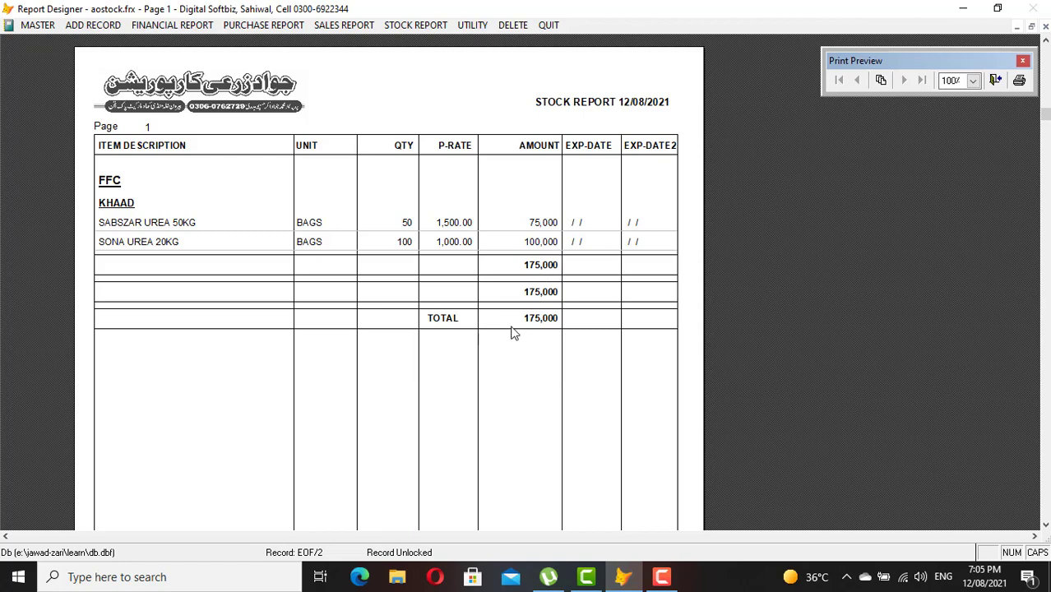
{"action": "key", "text": "Escape"}
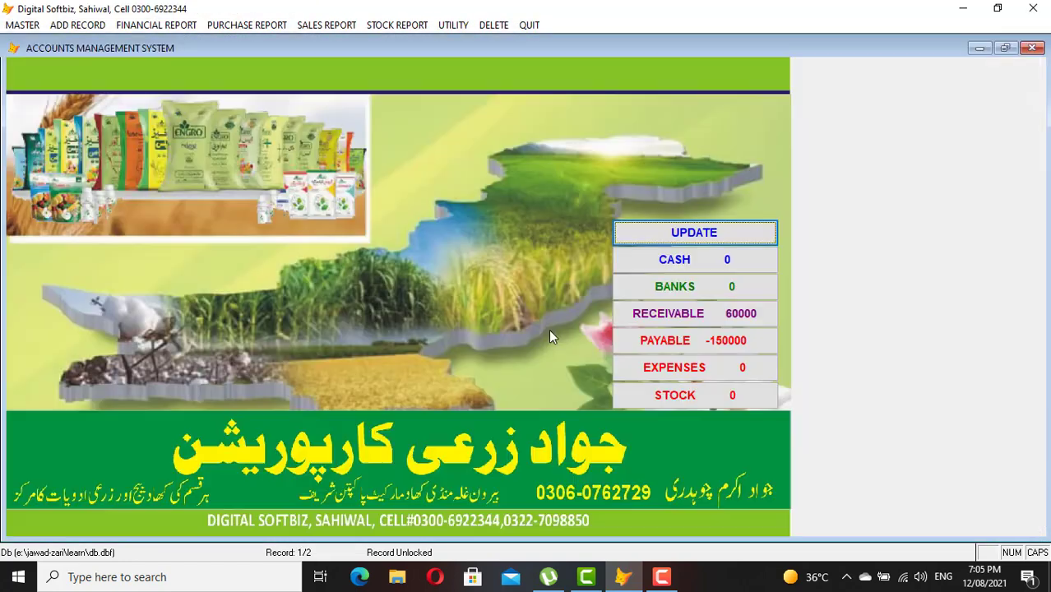
{"action": "left_click", "coordinate": [726, 241]}
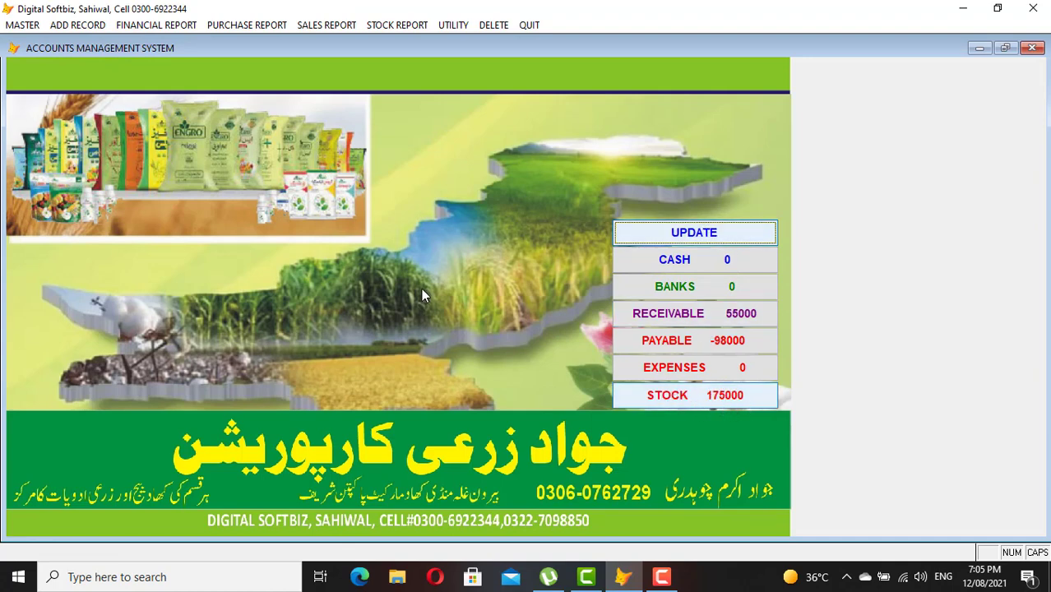
{"action": "left_click", "coordinate": [397, 26]}
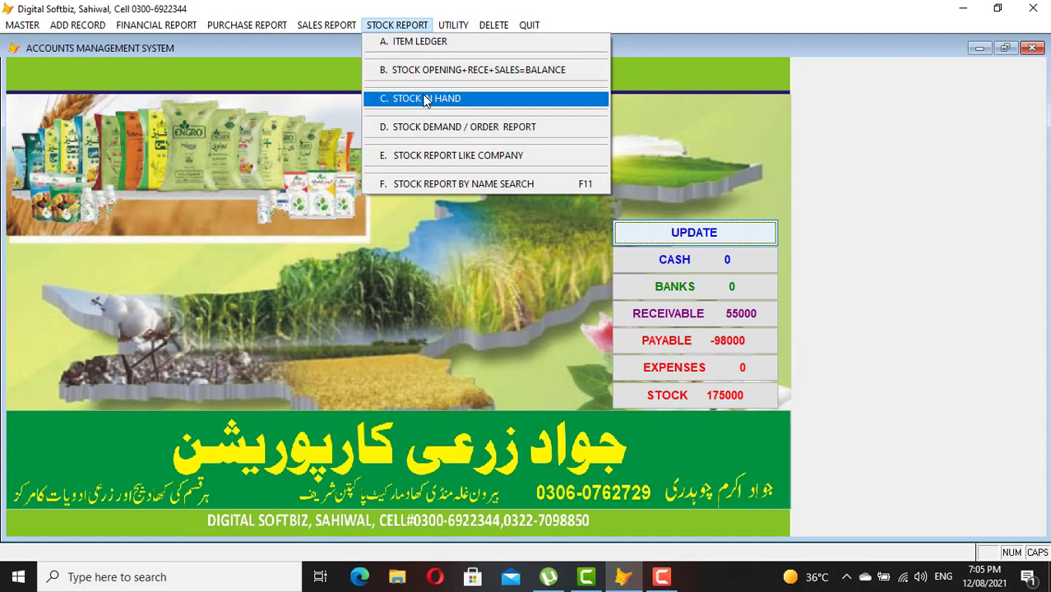
{"action": "left_click", "coordinate": [265, 121]}
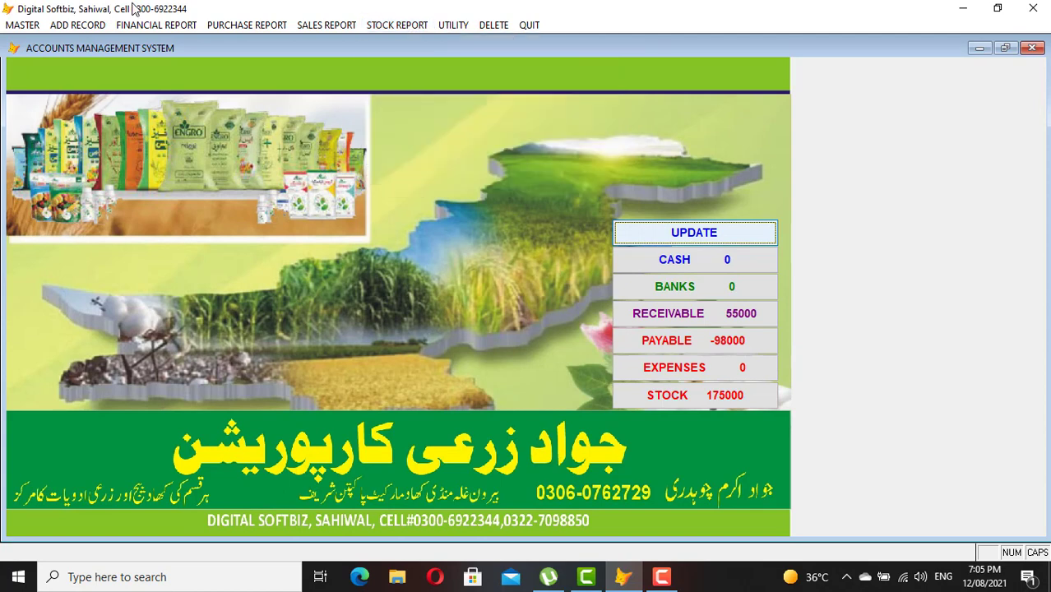
{"action": "left_click", "coordinate": [417, 24]}
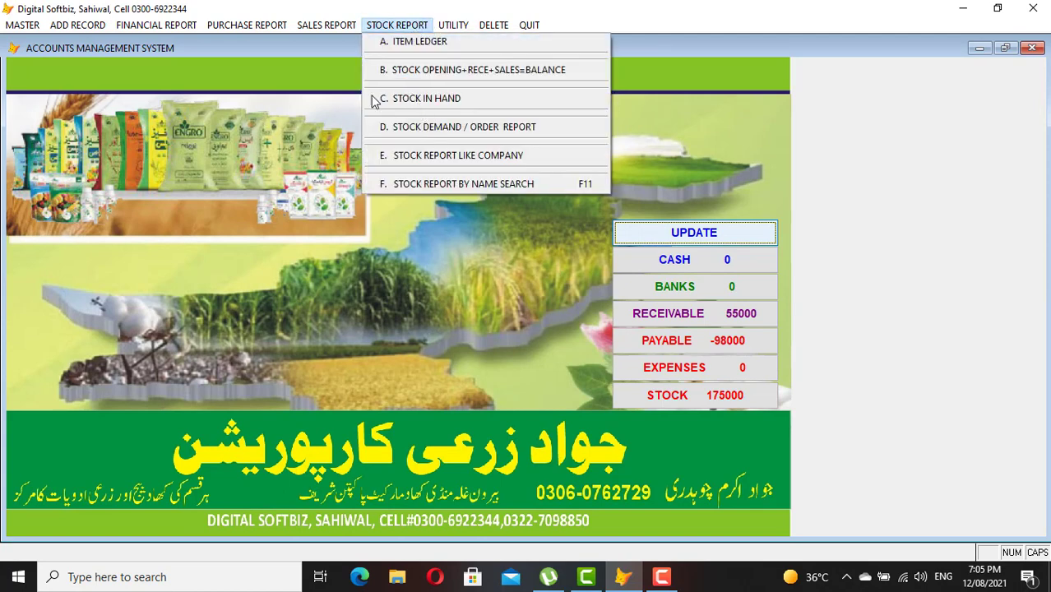
- Start a sales invoice with the default date and bill number for customer SAFDAR COMM SHOP, leaving the title name empty
{"action": "mouse_move", "coordinate": [75, 24]}
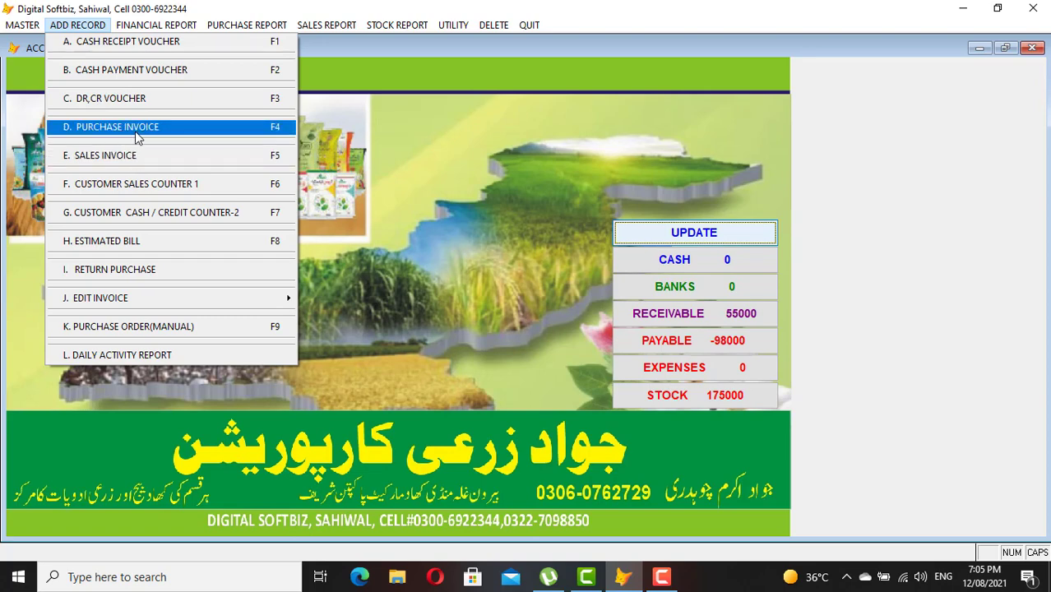
{"action": "left_click", "coordinate": [124, 151]}
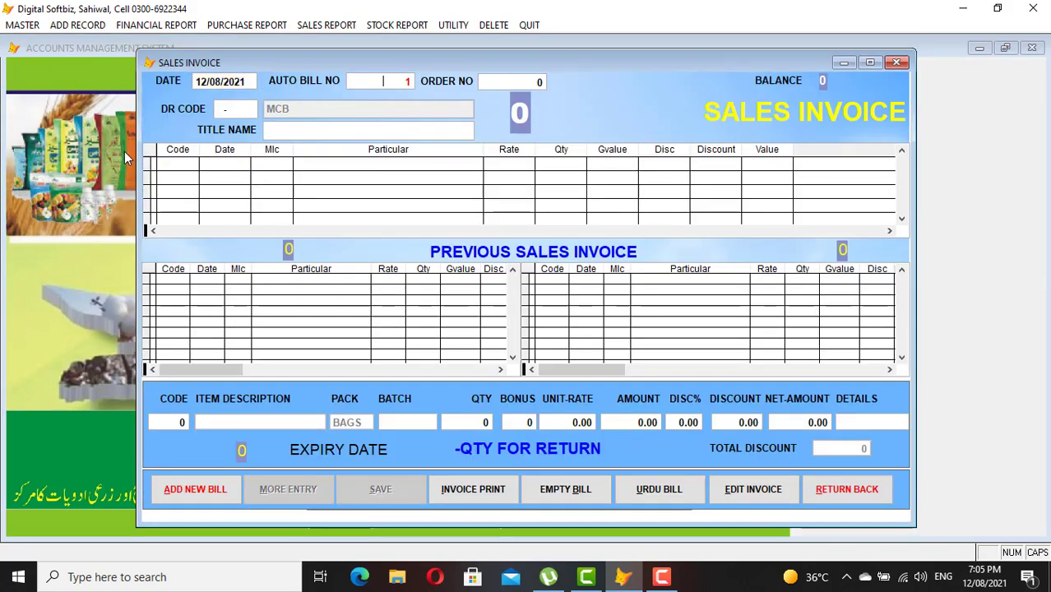
{"action": "key", "text": "Return"}
{"action": "key", "text": "Return"}
{"action": "key", "text": "Return"}
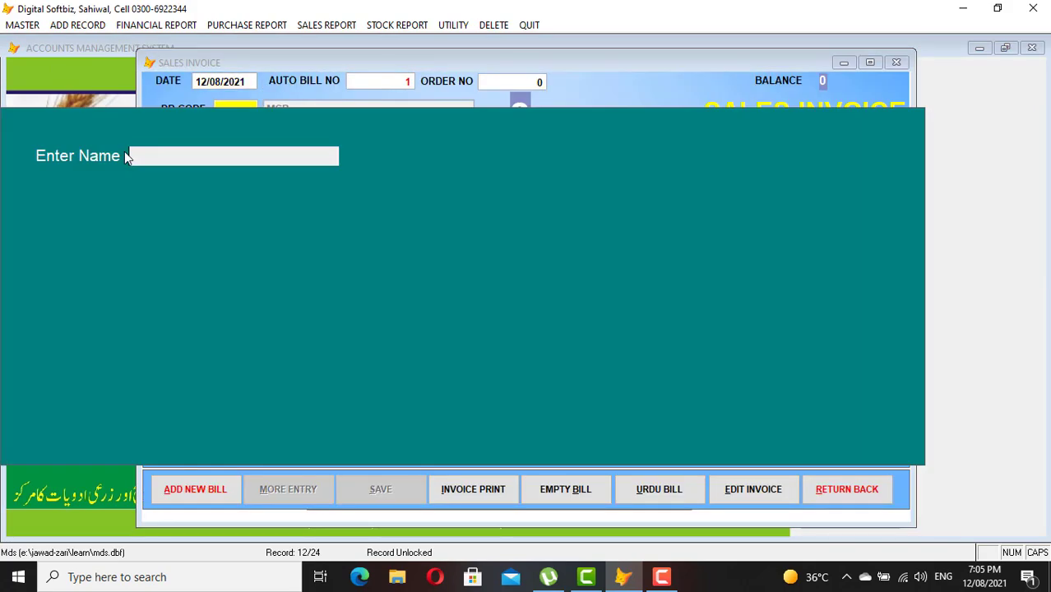
{"action": "type", "text": "SA"}
{"action": "key", "text": "Return"}
{"action": "key", "text": "Return"}
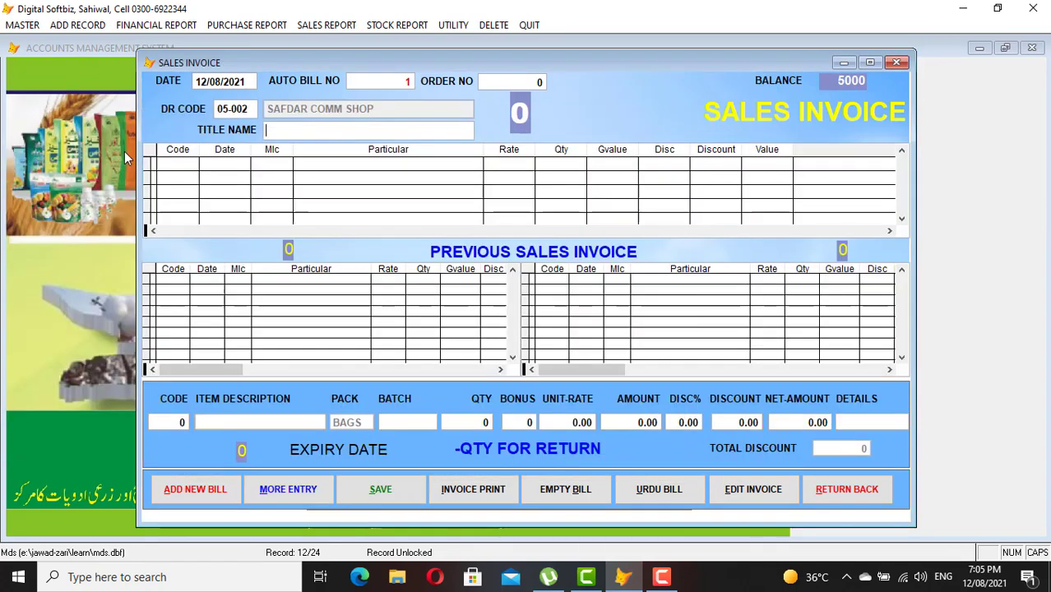
{"action": "key", "text": "Return"}
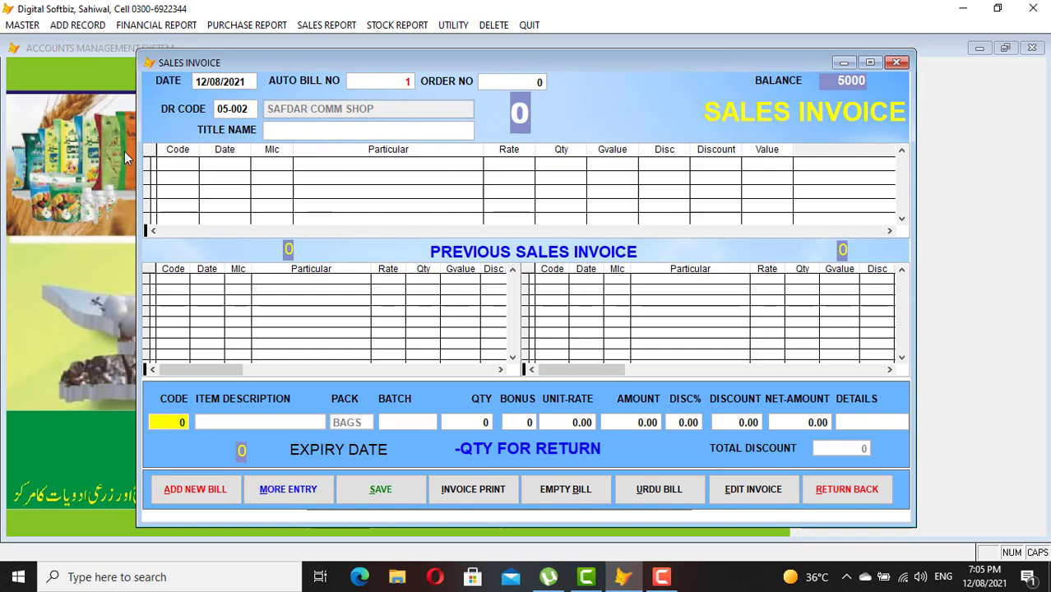
- Search the items for URE and choose SABSZAR UREA 50KG as the invoice's first item
{"action": "key", "text": "Return"}
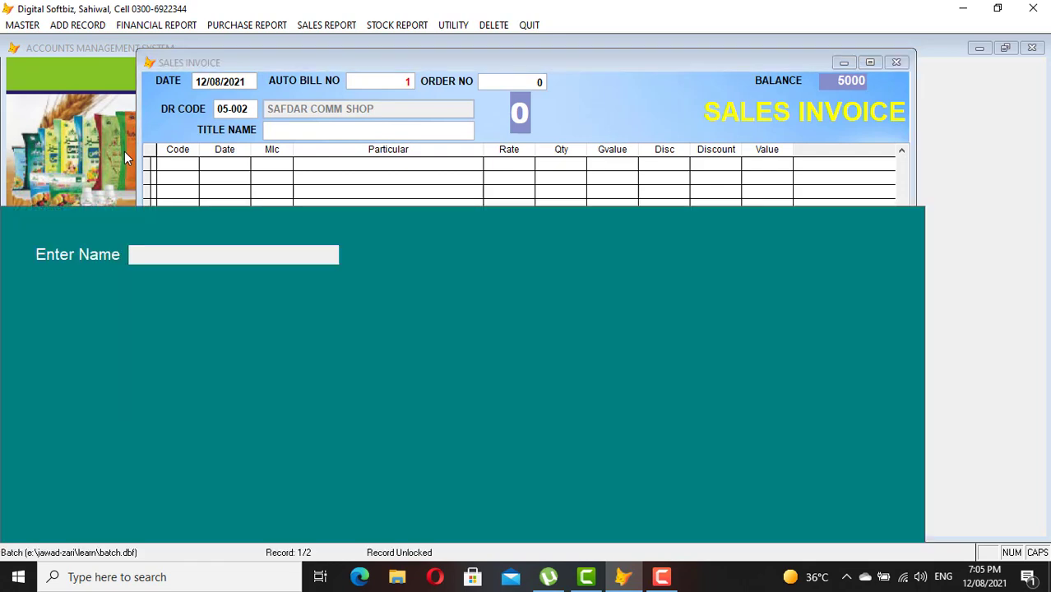
{"action": "type", "text": "URE"}
{"action": "key", "text": "Return"}
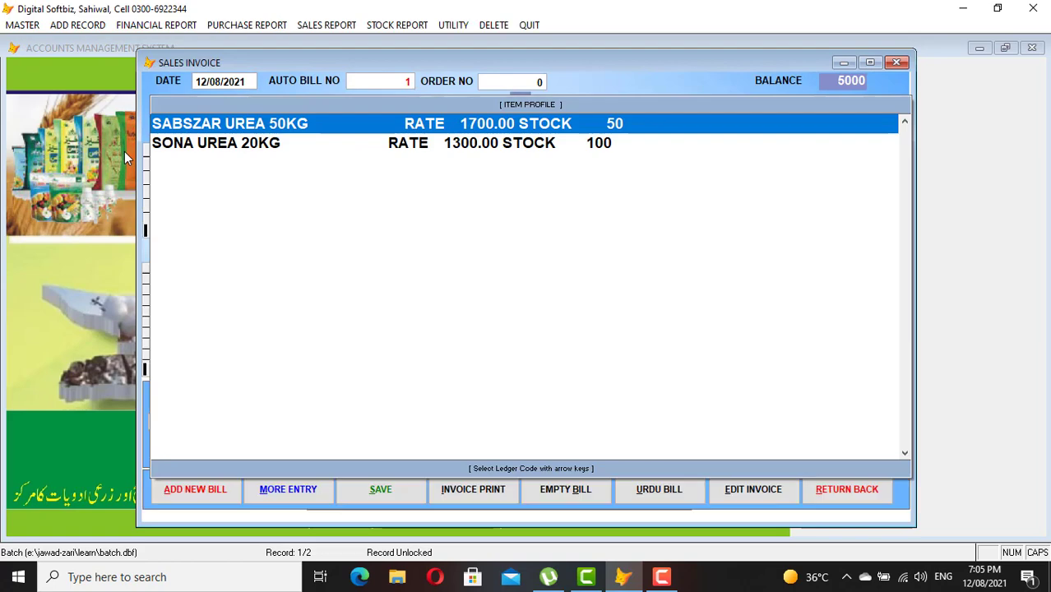
{"action": "key", "text": "Down"}
{"action": "key", "text": "Up"}
{"action": "key", "text": "Down"}
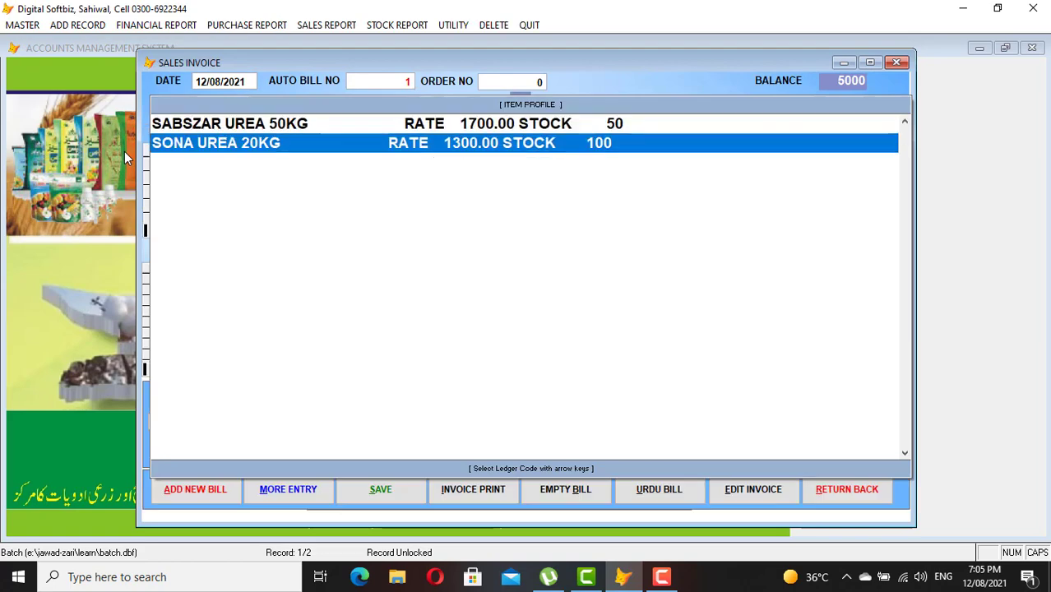
{"action": "key", "text": "Up"}
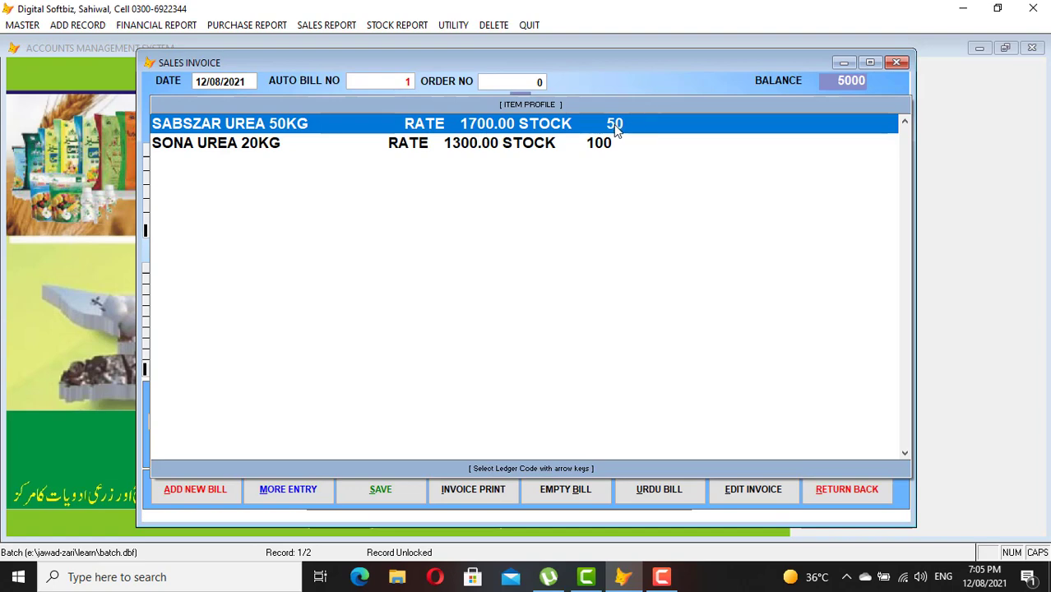
{"action": "key", "text": "Down"}
{"action": "key", "text": "Up"}
{"action": "key", "text": "Return"}
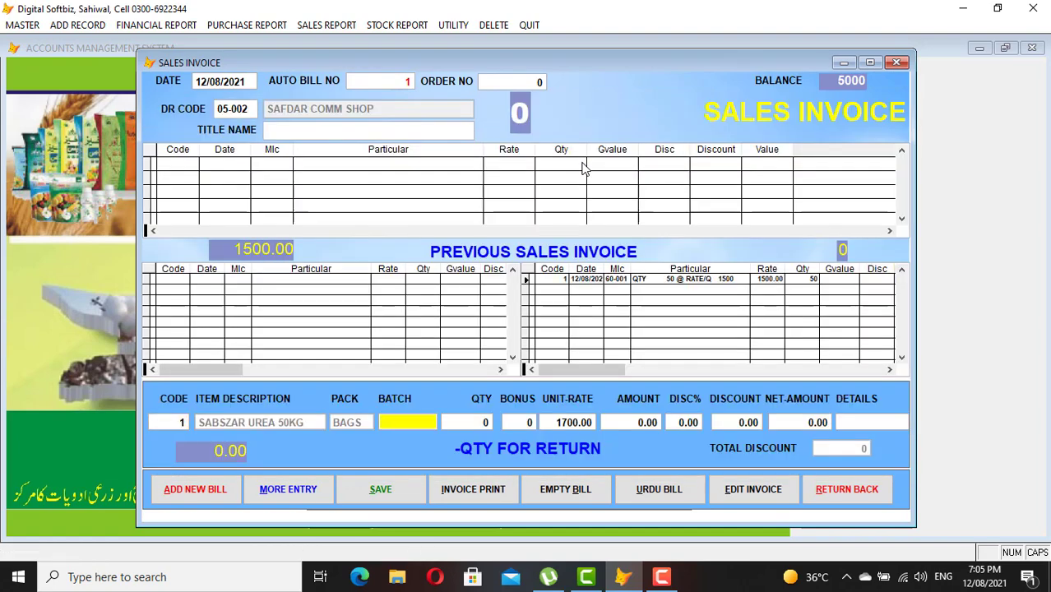
- Set the SABSZAR UREA 50KG quantity to 10, keep the default rate without batch, bonus or discount, and save the line
{"action": "key", "text": "Return"}
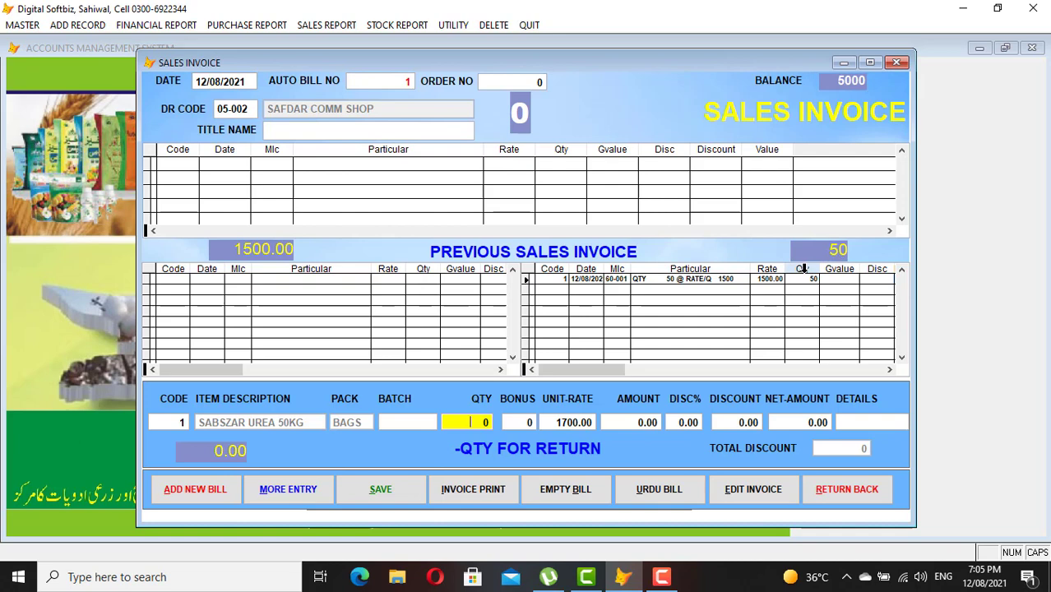
{"action": "key", "text": "Return"}
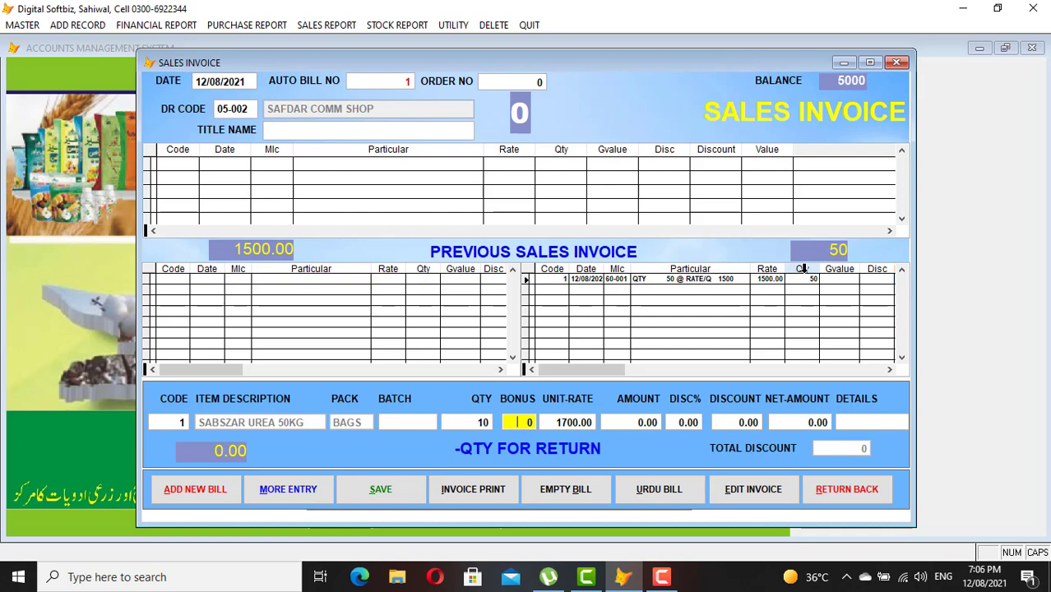
{"action": "key", "text": "Return"}
{"action": "key", "text": "Return"}
{"action": "key", "text": "Return"}
{"action": "key", "text": "Return"}
{"action": "key", "text": "Return"}
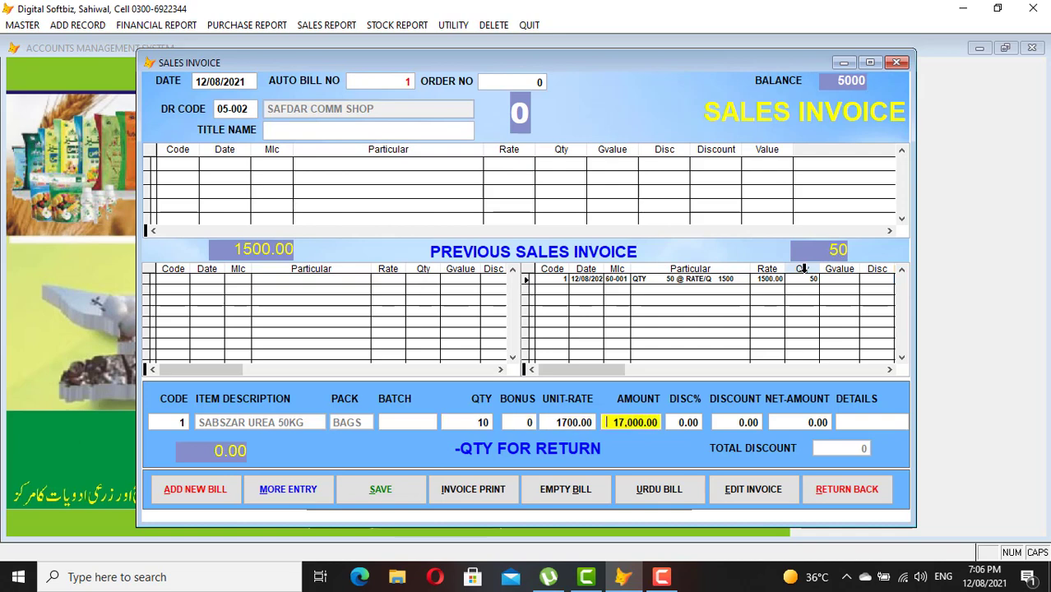
{"action": "key", "text": "Return"}
{"action": "key", "text": "Return"}
{"action": "key", "text": "Return"}
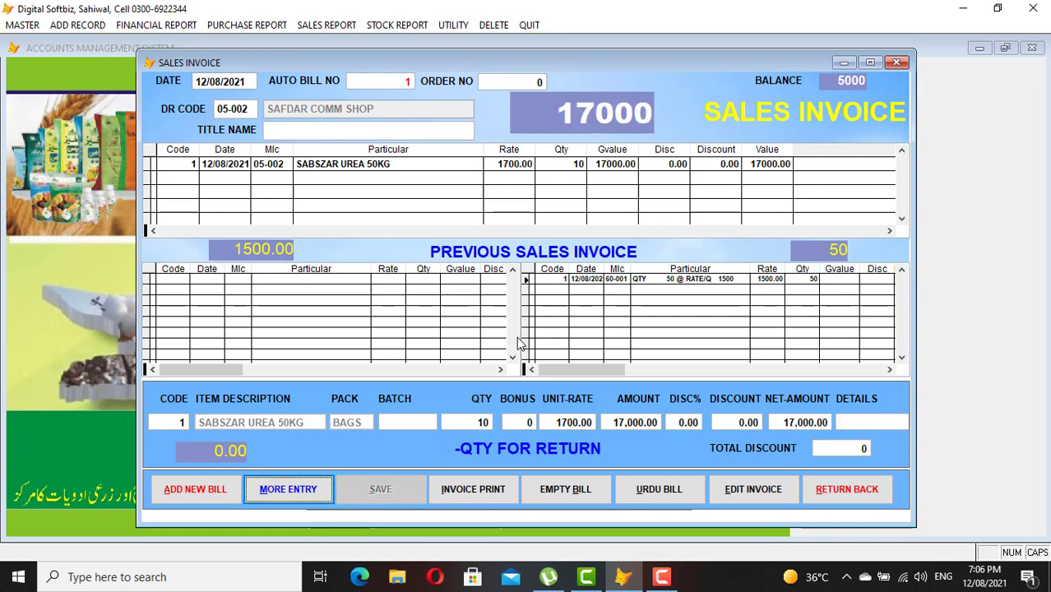
- Add another entry to the invoice, search the items for URE and choose SONA UREA 20KG
{"action": "left_click", "coordinate": [320, 494]}
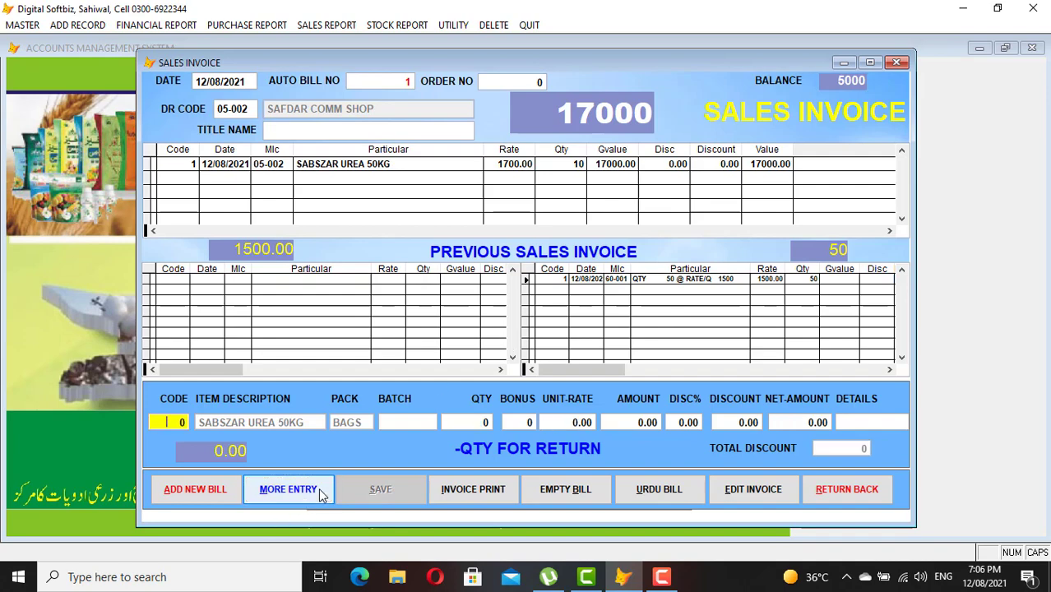
{"action": "key", "text": "Return"}
{"action": "type", "text": "URE"}
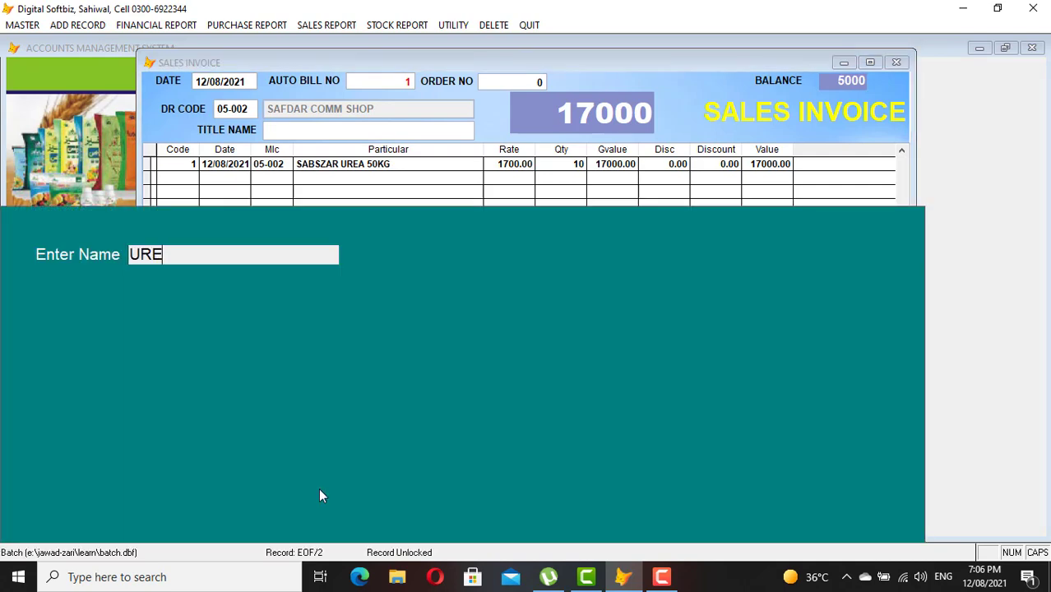
{"action": "key", "text": "Return"}
{"action": "key", "text": "Down"}
{"action": "key", "text": "Return"}
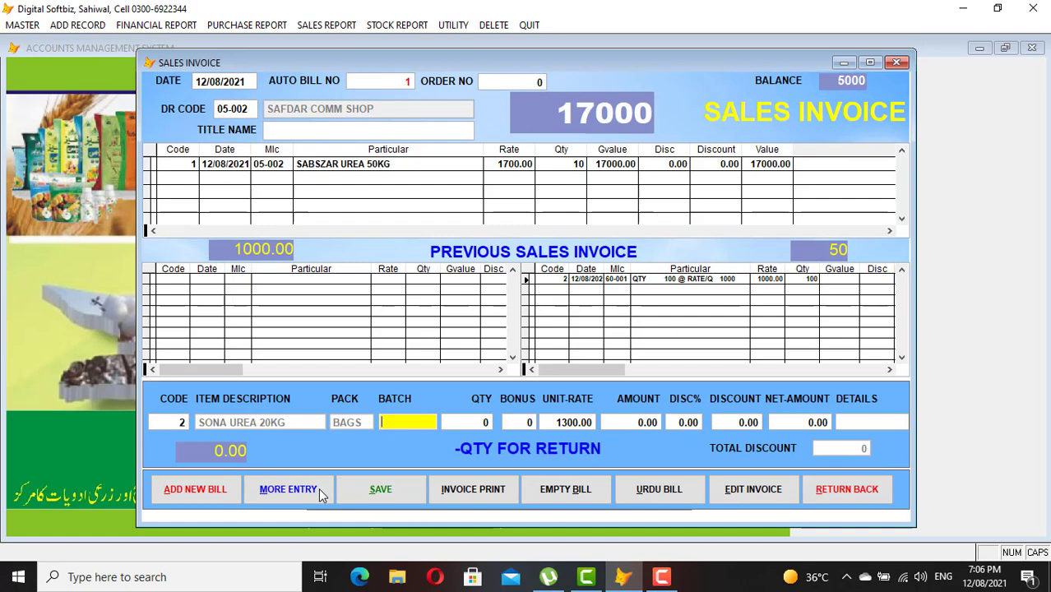
- Set the SONA UREA 20KG quantity to 10, keep the default rate without batch, bonus or discount, and save the line
{"action": "key", "text": "Return"}
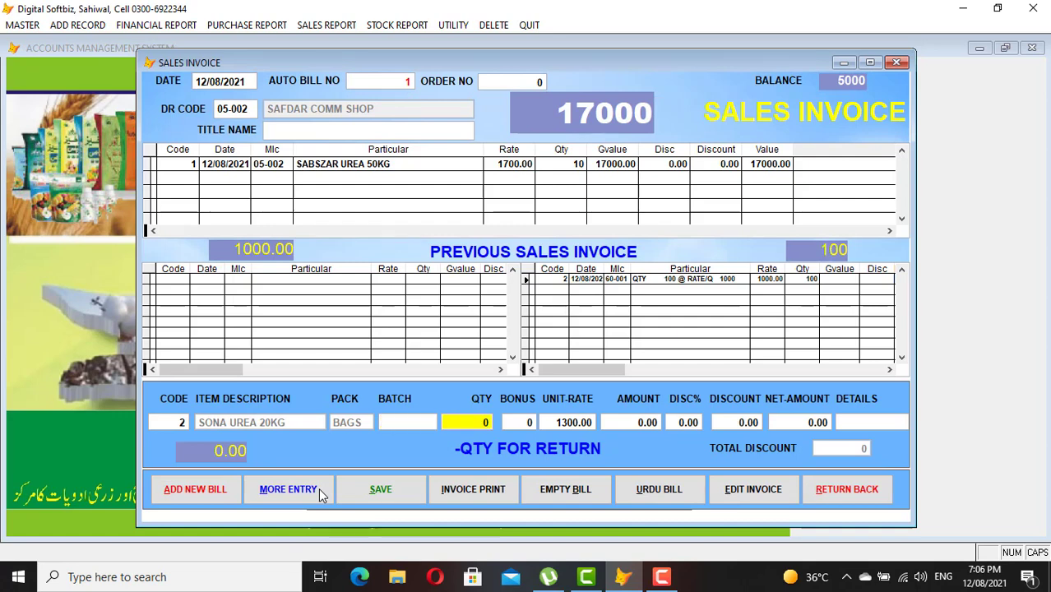
{"action": "key", "text": "Return"}
{"action": "key", "text": "Return"}
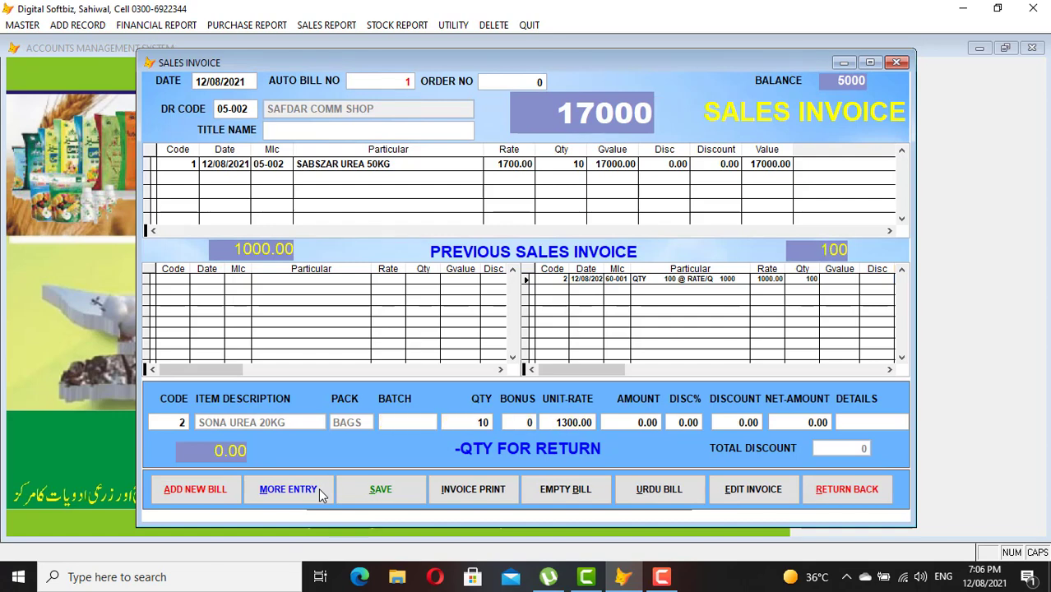
{"action": "key", "text": "Return"}
{"action": "key", "text": "Return"}
{"action": "key", "text": "Return"}
{"action": "key", "text": "Return"}
{"action": "key", "text": "Return"}
{"action": "key", "text": "Return"}
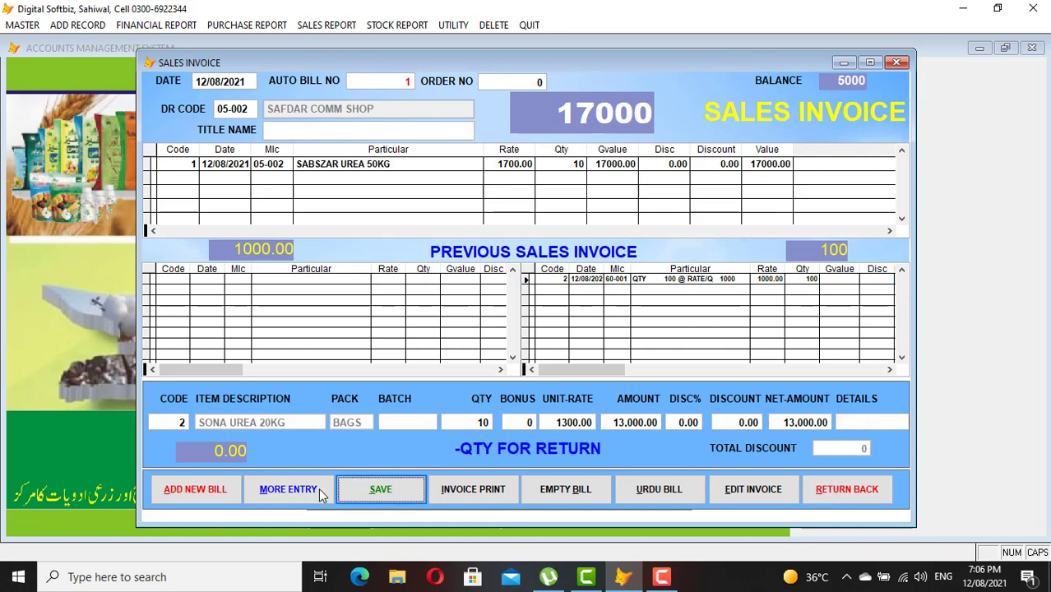
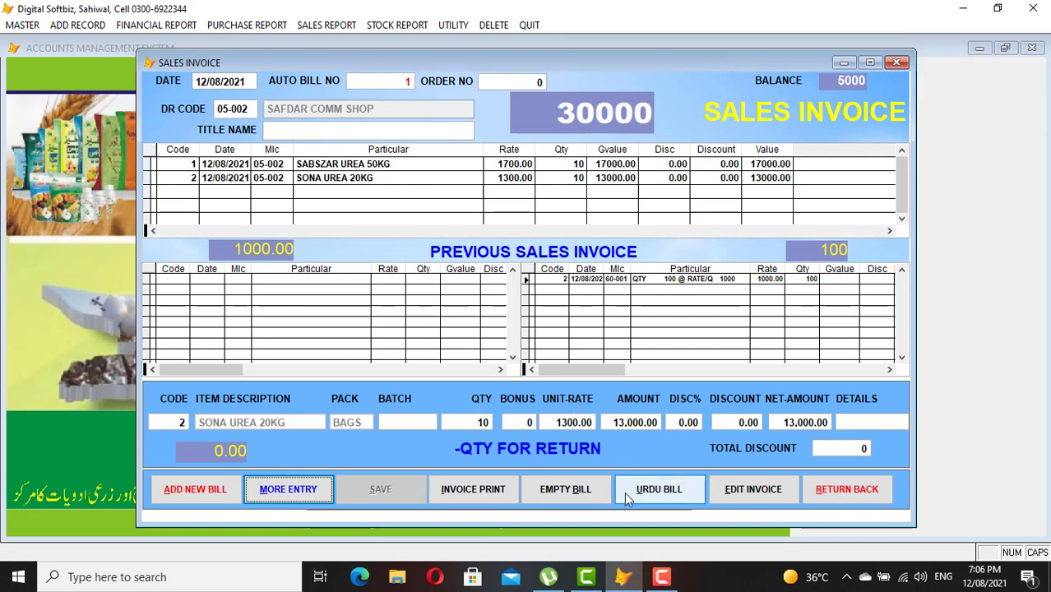
- Preview the Urdu bill of this invoice, enlarge it to examine the item lines and balances, and close the preview
{"action": "left_click", "coordinate": [677, 491]}
{"action": "key", "text": "Return"}
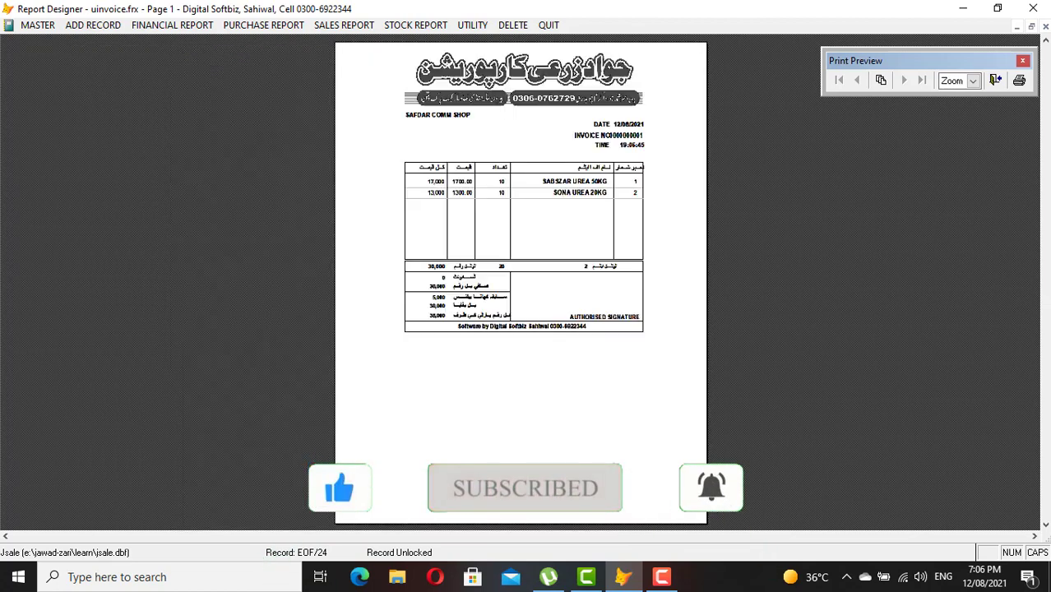
{"action": "scroll", "coordinate": [440, 337], "scroll_direction": "down", "scroll_amount": 3}
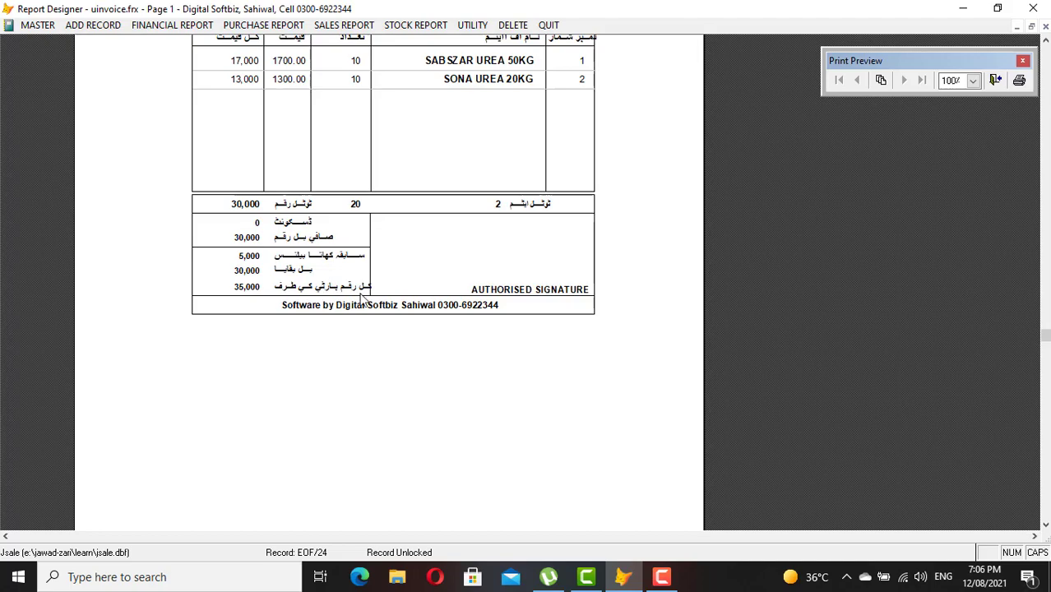
{"action": "left_click", "coordinate": [496, 293]}
{"action": "left_click", "coordinate": [552, 231]}
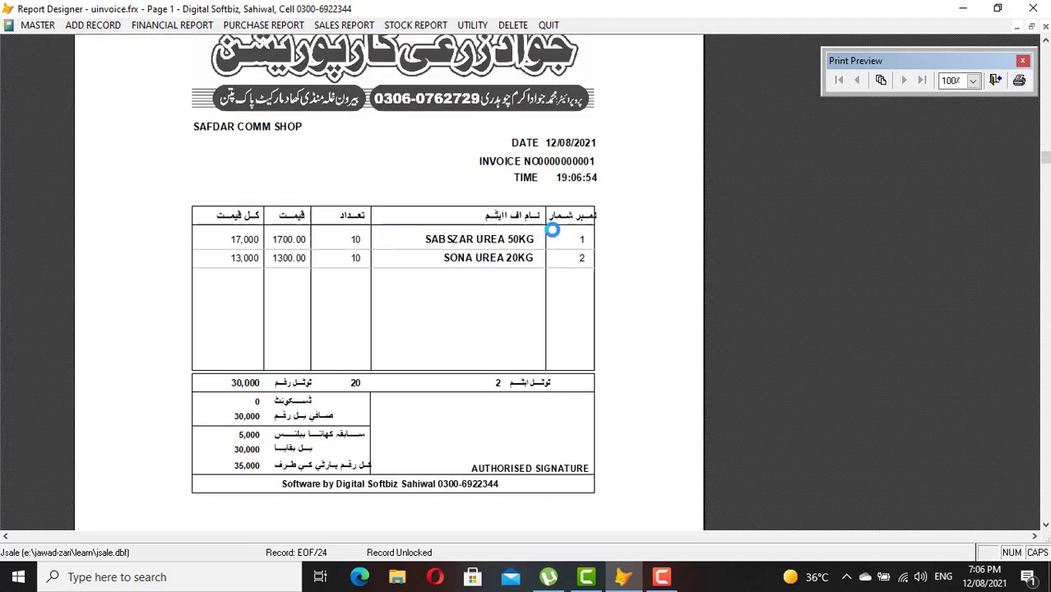
{"action": "key", "text": "Escape"}
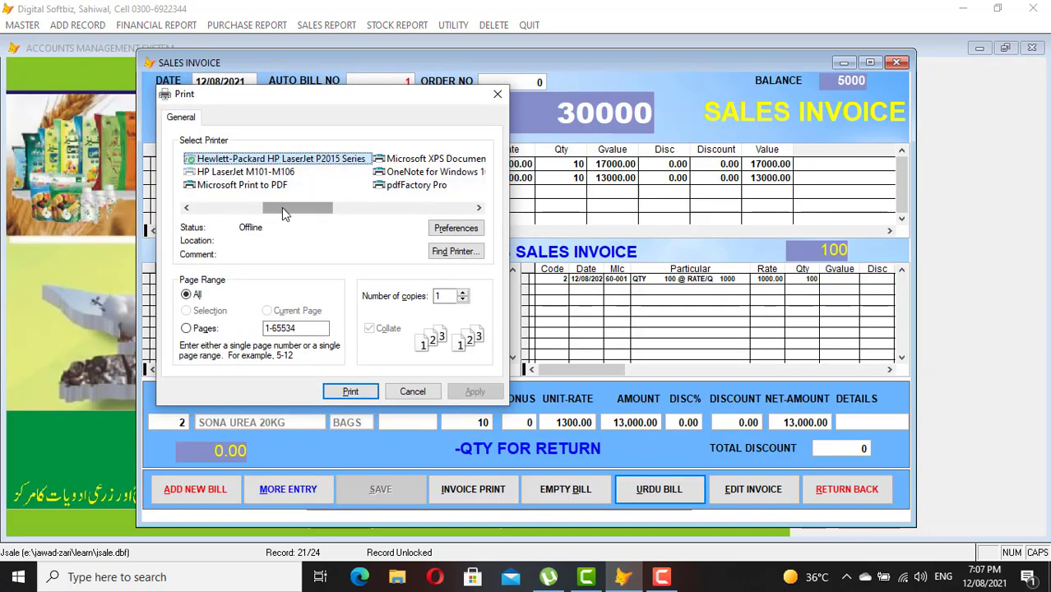
- Print all pages of the Urdu bill to CutePDF Writer
{"action": "left_click_drag", "start_coordinate": [282, 207], "coordinate": [196, 209]}
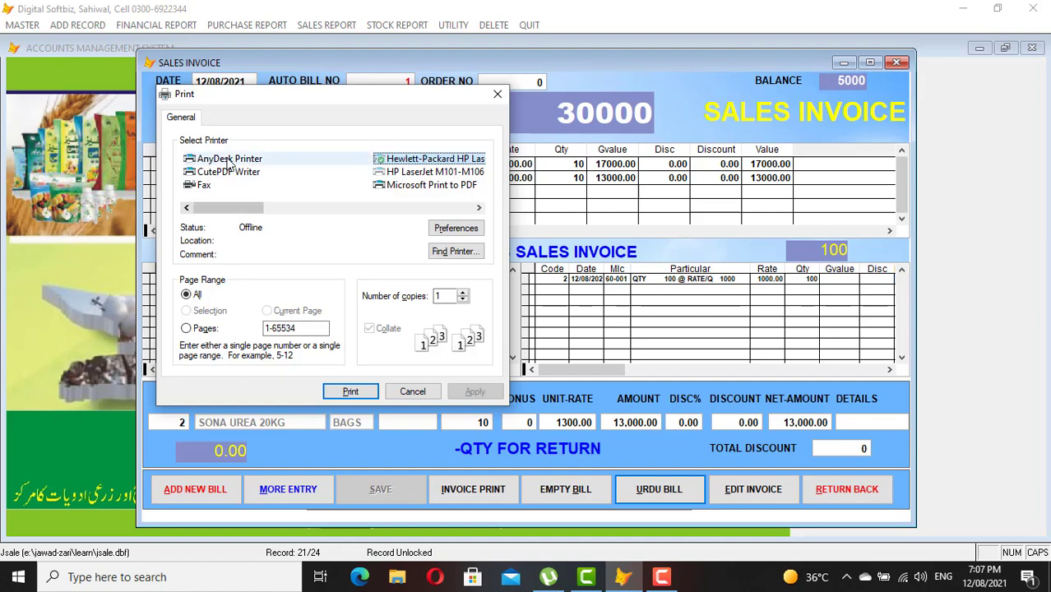
{"action": "left_click", "coordinate": [223, 173]}
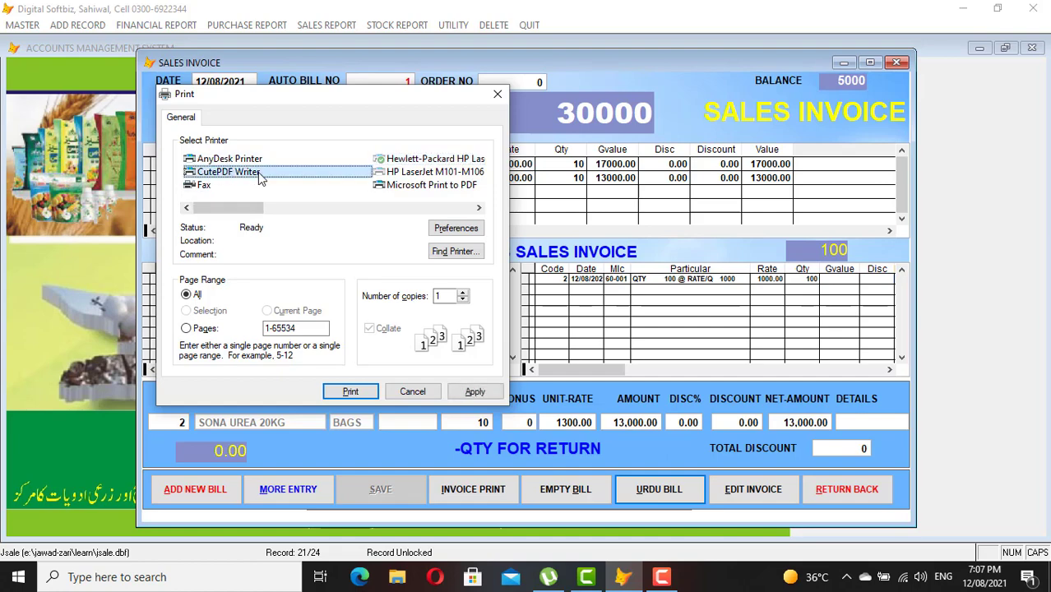
{"action": "left_click", "coordinate": [366, 395]}
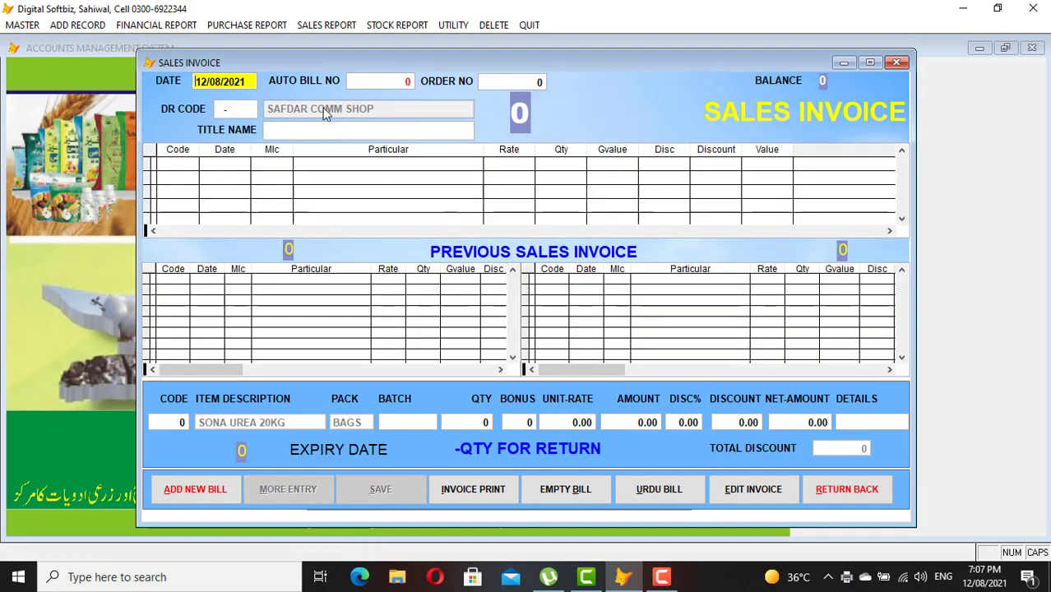
{"action": "left_click", "coordinate": [199, 490]}
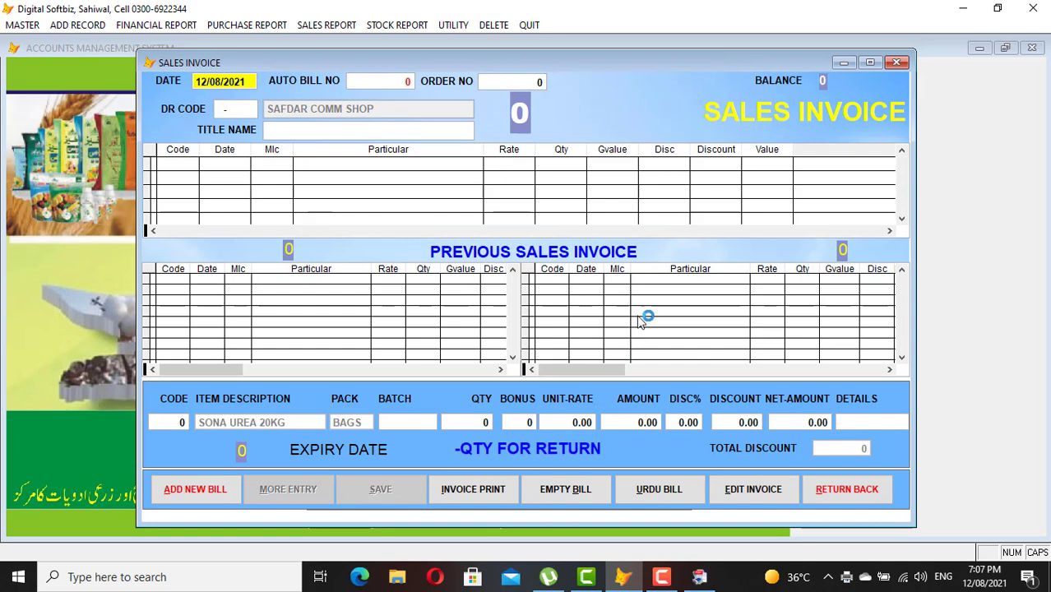
- Save the Urdu bill to the Desktop as a PDF named SAFDAR INVOICE NO 1 and close the sales invoice form
{"action": "left_click", "coordinate": [699, 578]}
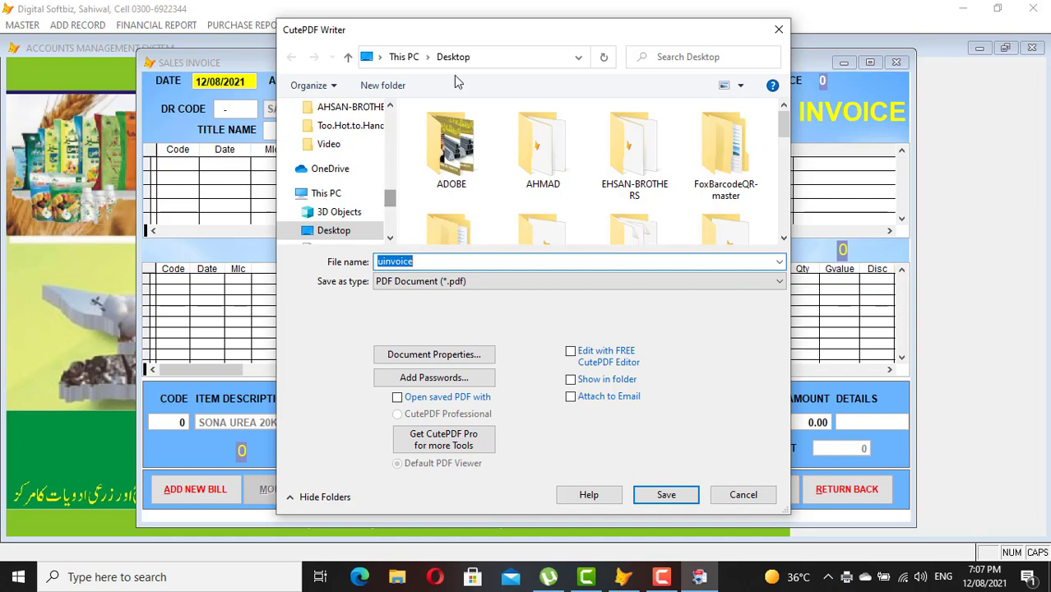
{"action": "left_click", "coordinate": [434, 262]}
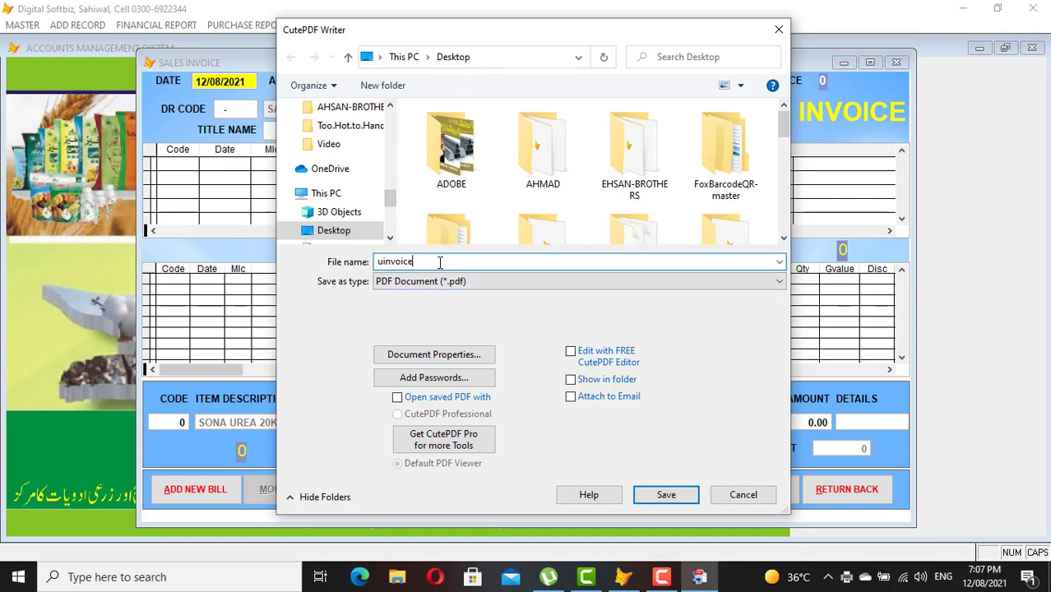
{"action": "left_click_drag", "start_coordinate": [436, 262], "coordinate": [365, 262]}
{"action": "type", "text": "SAFDAR INVOICE NO 1"}
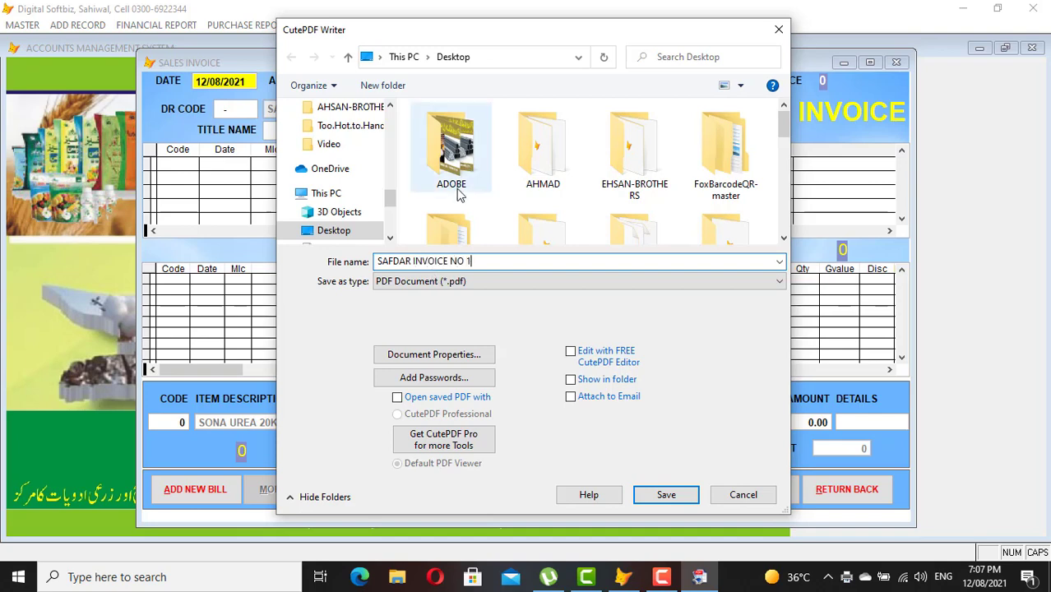
{"action": "left_click", "coordinate": [666, 496]}
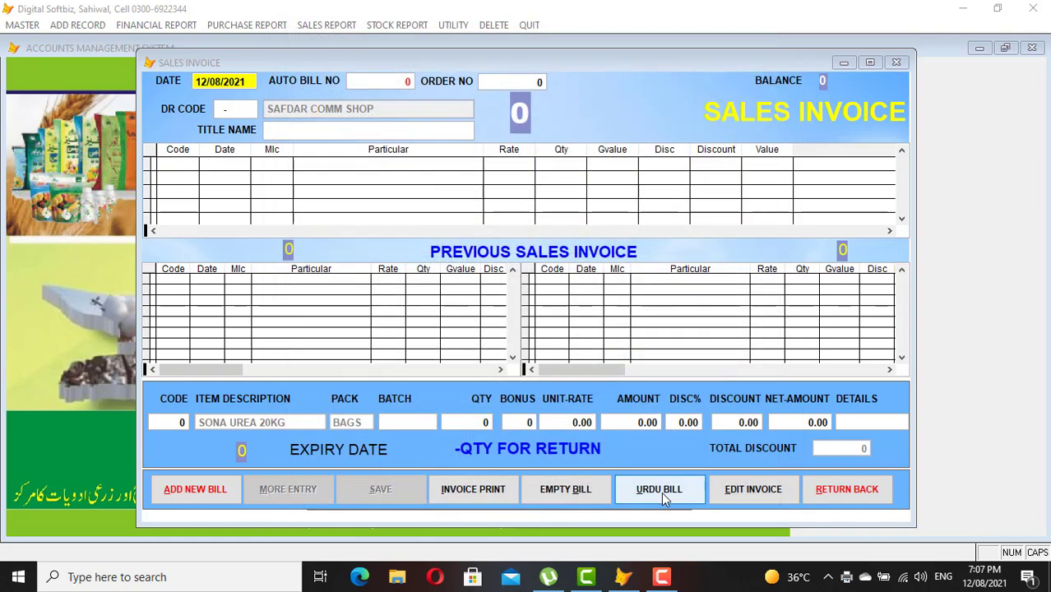
{"action": "left_click", "coordinate": [895, 62]}
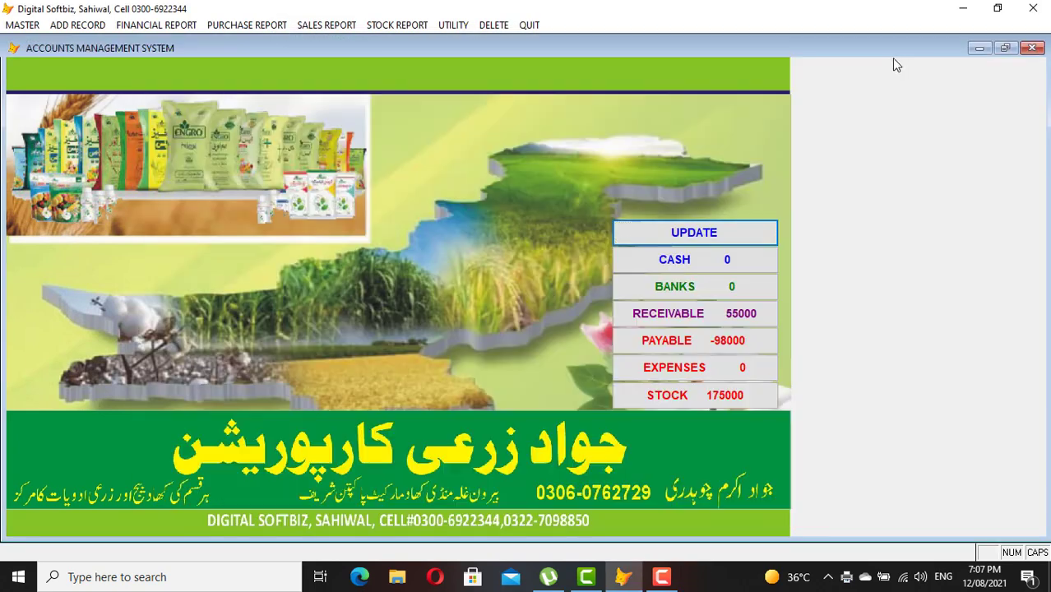
- Open the SAFDAR INVOICE NO 1 PDF from the desktop, examine its items and balances, close it and return to the accounts program
{"action": "left_click", "coordinate": [963, 8]}
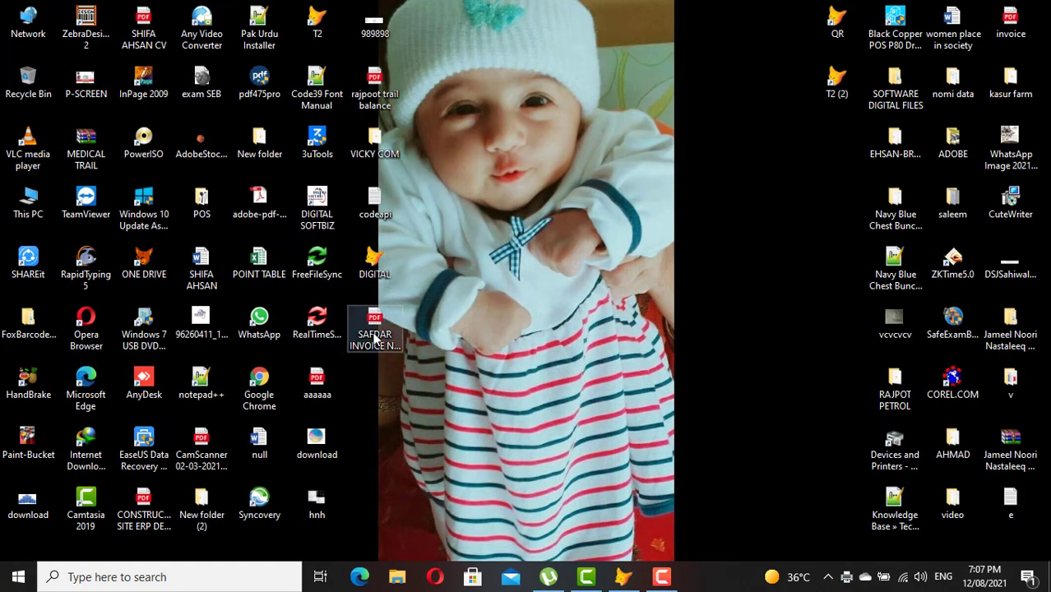
{"action": "left_click", "coordinate": [375, 338]}
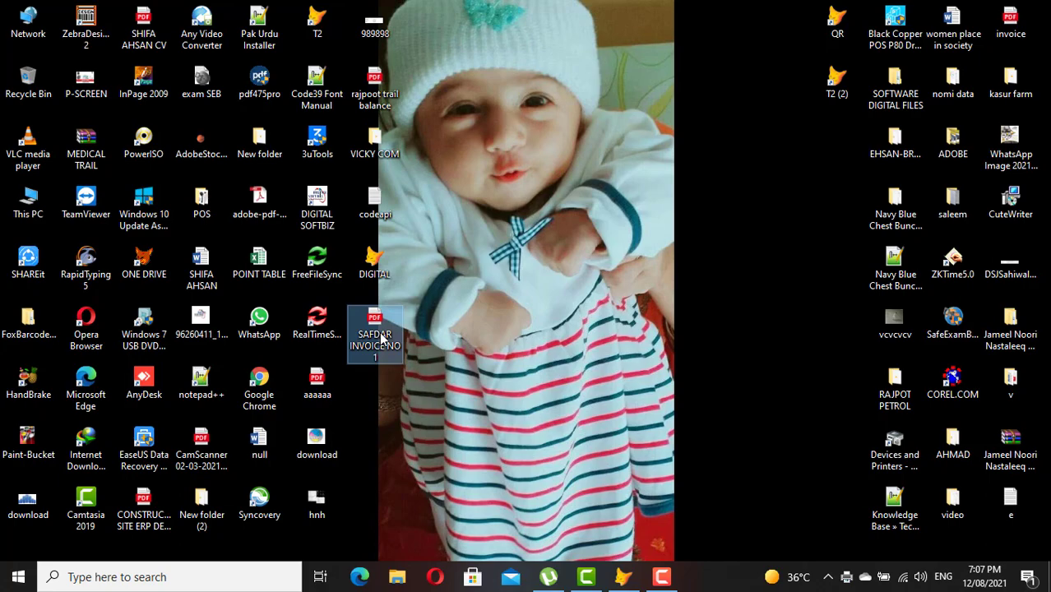
{"action": "key", "text": "Return"}
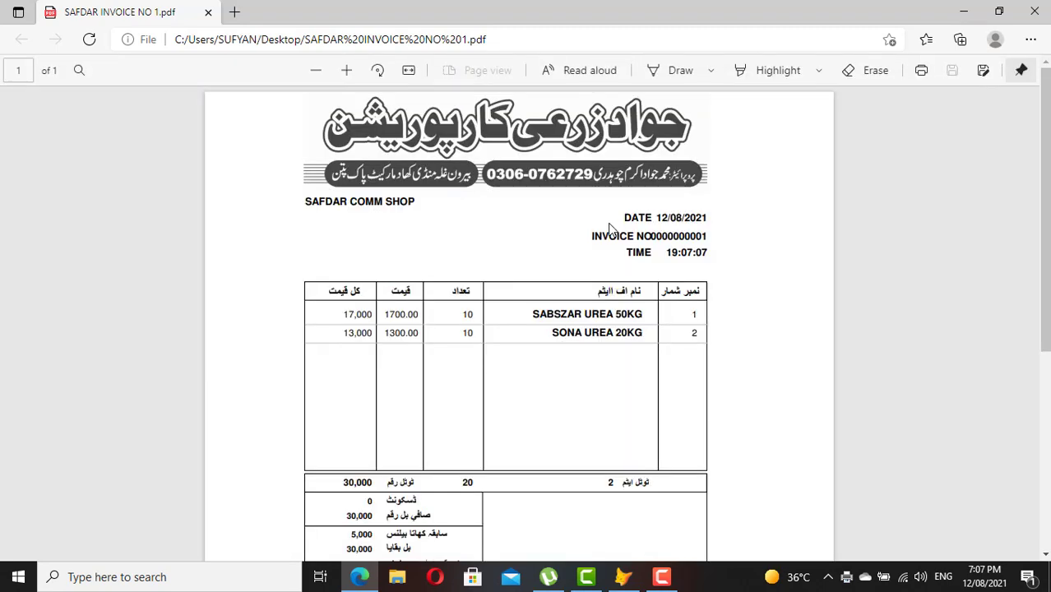
{"action": "scroll", "coordinate": [610, 224], "scroll_direction": "down", "scroll_amount": 3}
{"action": "scroll", "coordinate": [610, 223], "scroll_direction": "up", "scroll_amount": 1}
{"action": "scroll", "coordinate": [610, 223], "scroll_direction": "up", "scroll_amount": 2}
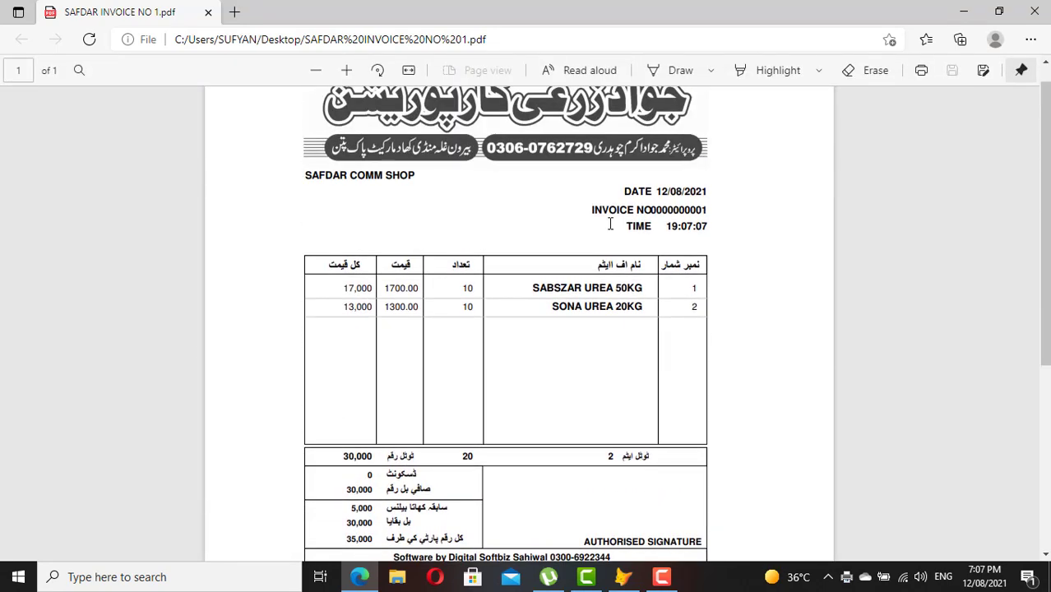
{"action": "left_click", "coordinate": [1035, 11]}
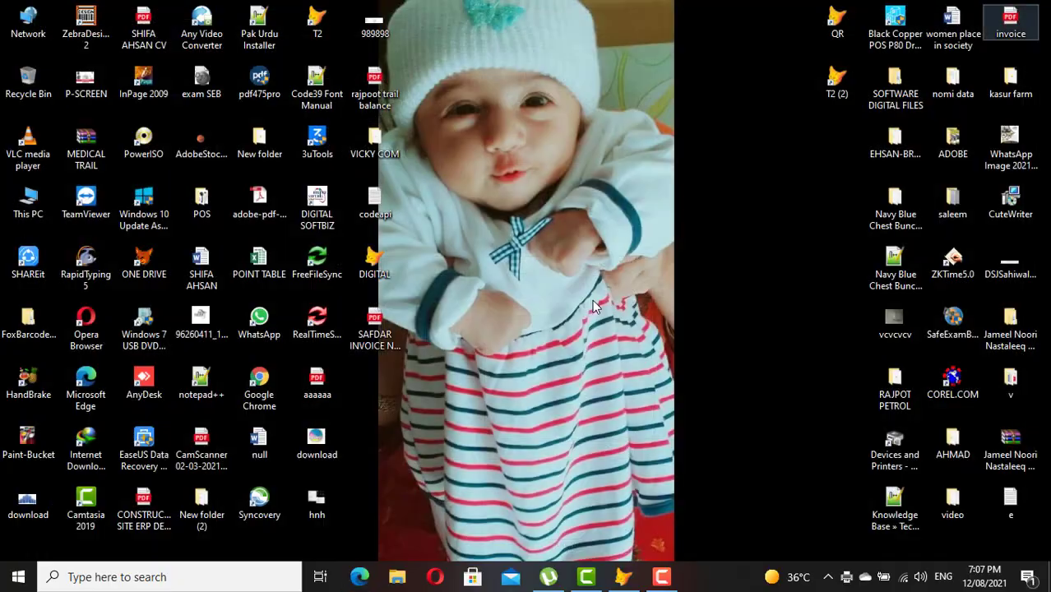
{"action": "left_click", "coordinate": [627, 576]}
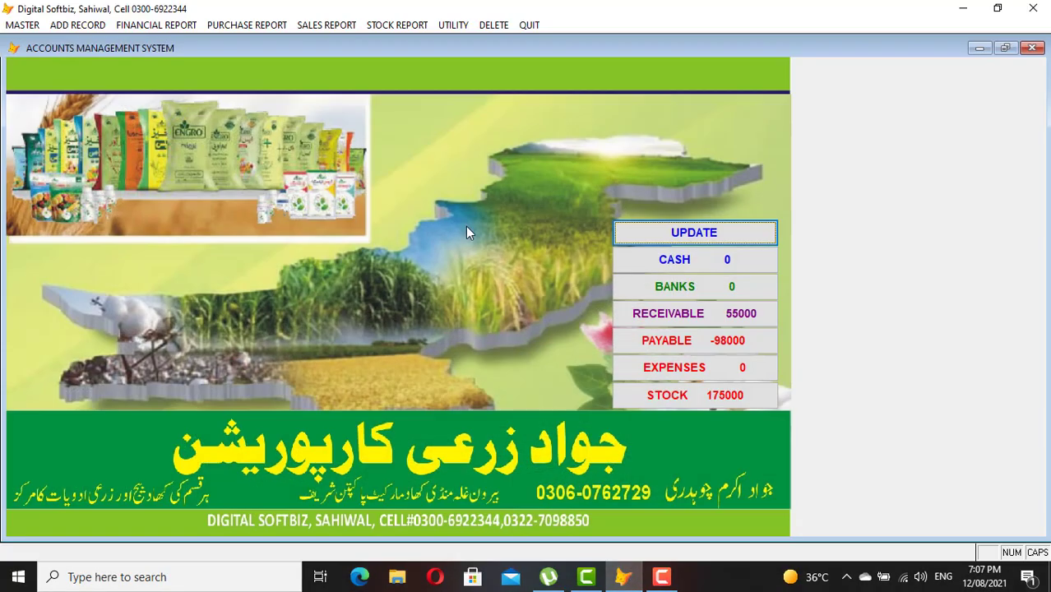
- Preview the daily sales report for 12/08/2021 on screen, examine the sold items, and close it
{"action": "left_click", "coordinate": [95, 30]}
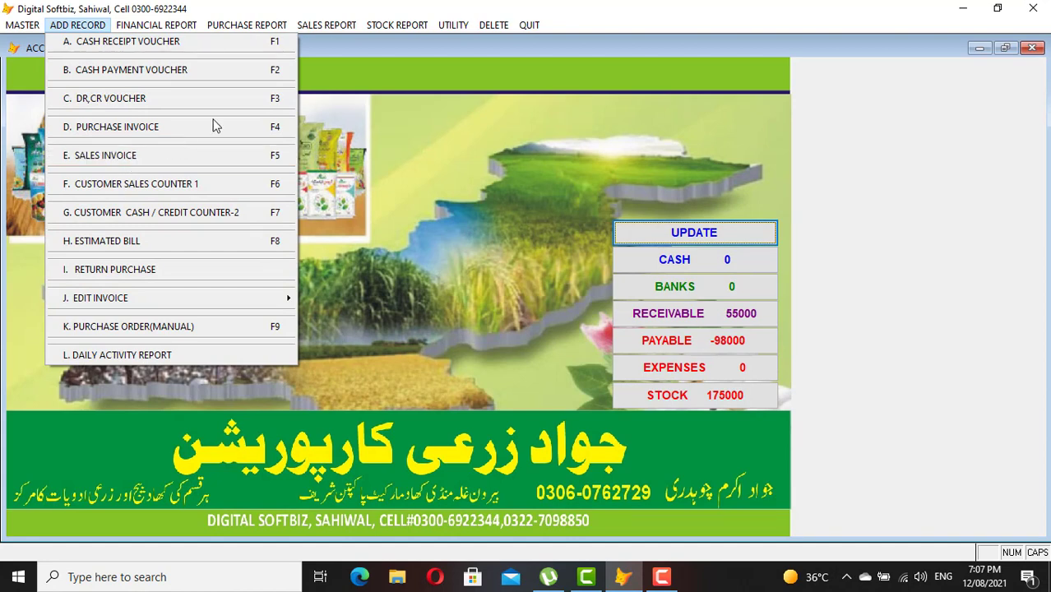
{"action": "mouse_move", "coordinate": [316, 25]}
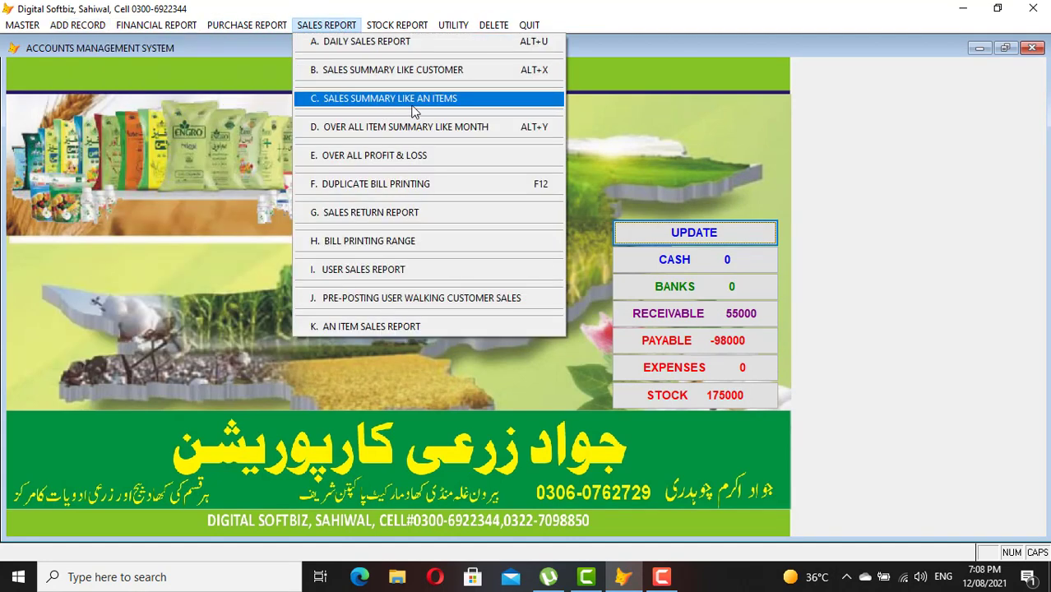
{"action": "left_click", "coordinate": [366, 43]}
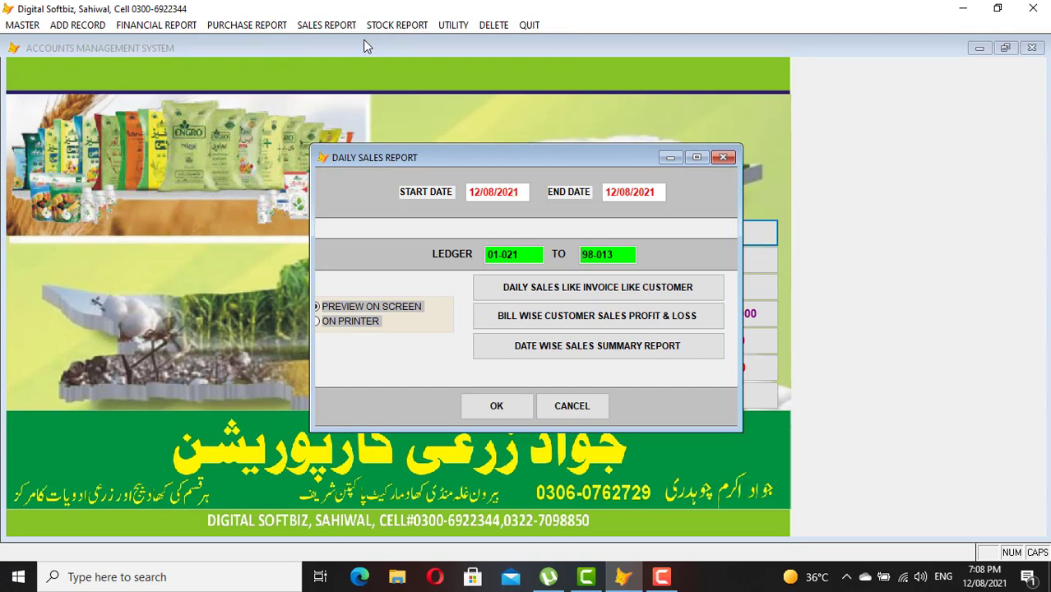
{"action": "key", "text": "Tab"}
{"action": "key", "text": "Return"}
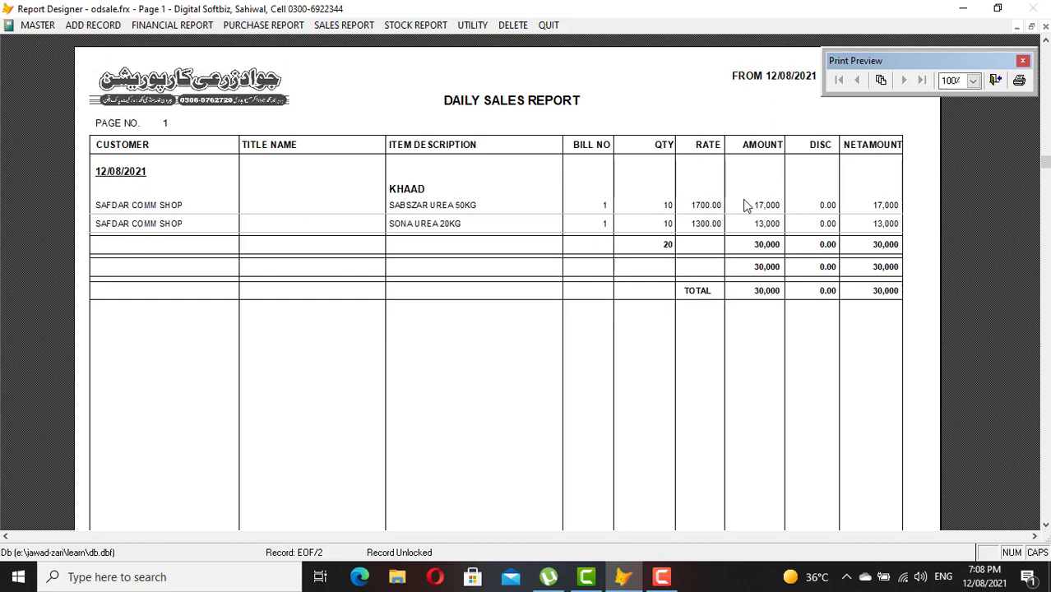
{"action": "key", "text": "Escape"}
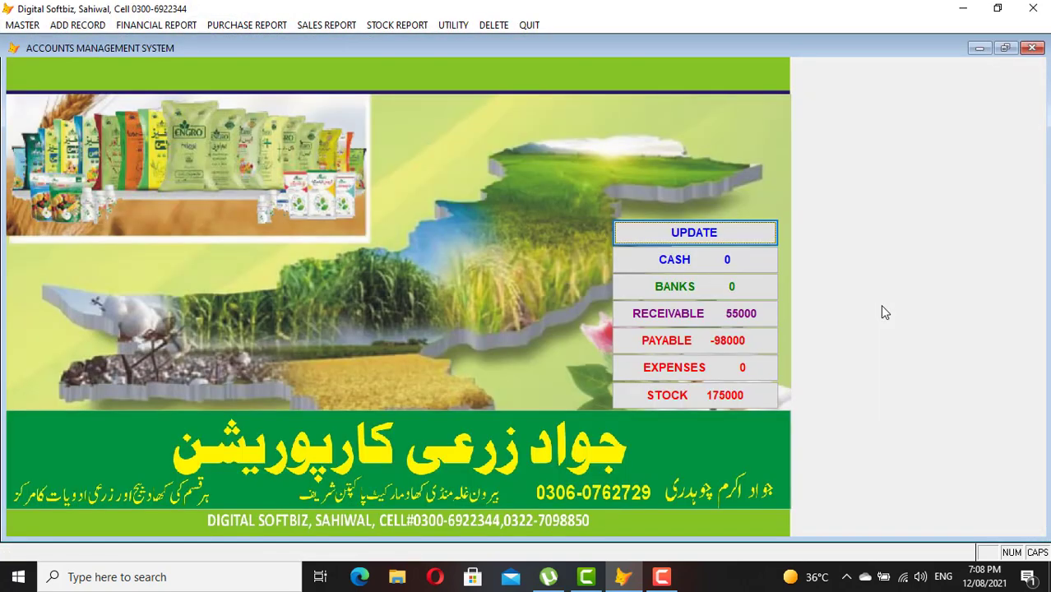
- Preview the overall profit and loss report with start date 12/08/2021, examine the profit per item, and close it
{"action": "left_click", "coordinate": [340, 24]}
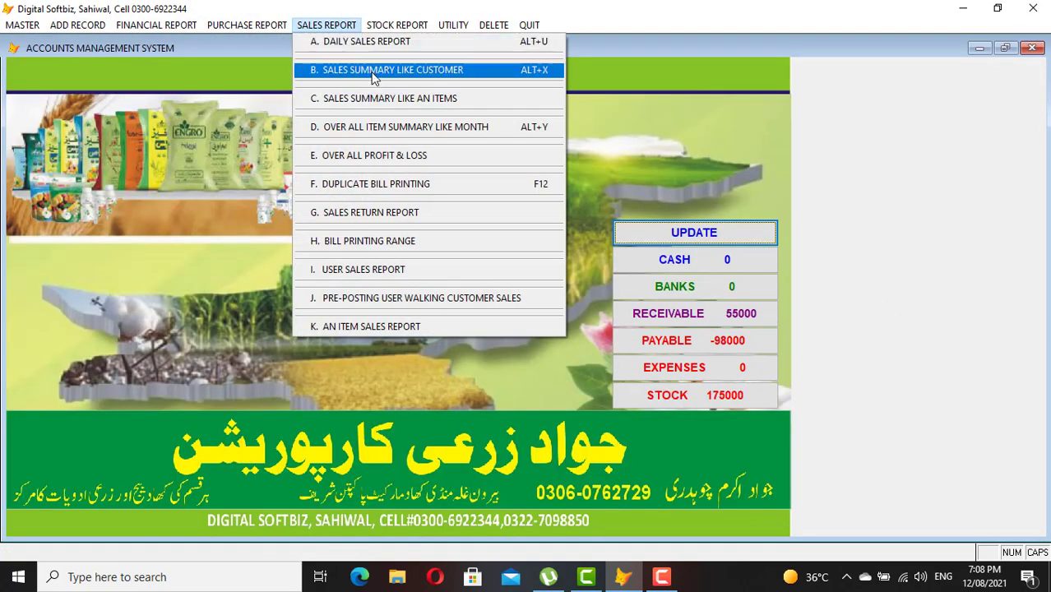
{"action": "left_click", "coordinate": [401, 156]}
{"action": "type", "text": "12/"}
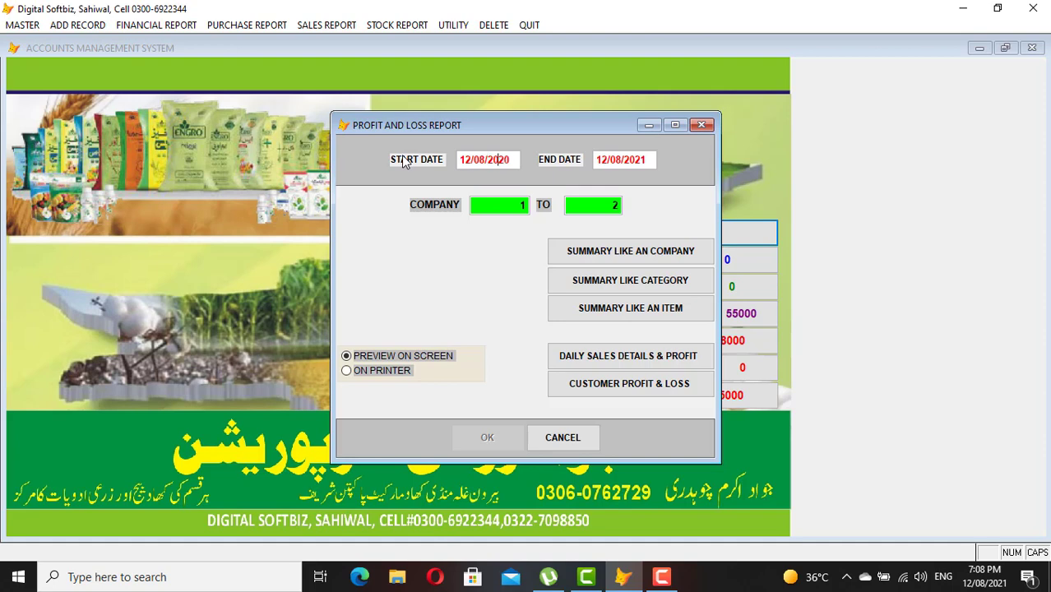
{"action": "type", "text": "08/2021"}
{"action": "key", "text": "Return"}
{"action": "key", "text": "Return"}
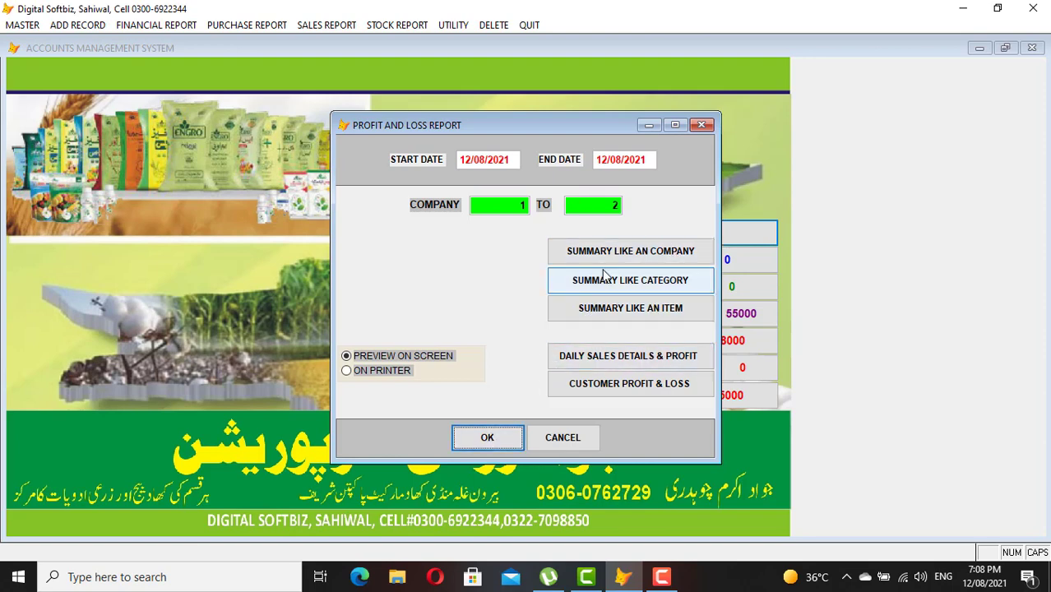
{"action": "left_click", "coordinate": [487, 437]}
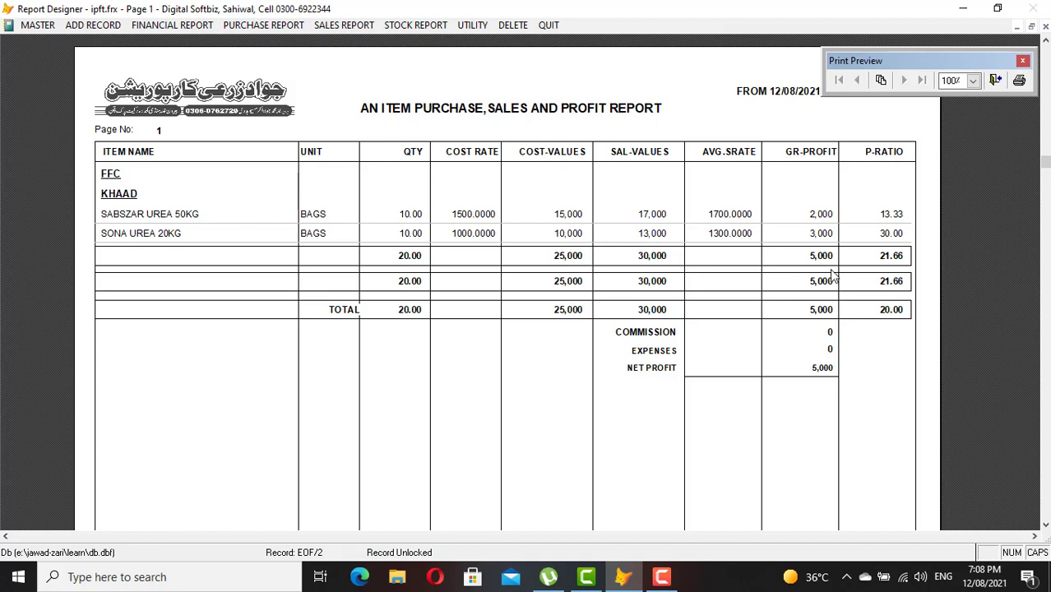
{"action": "key", "text": "Escape"}
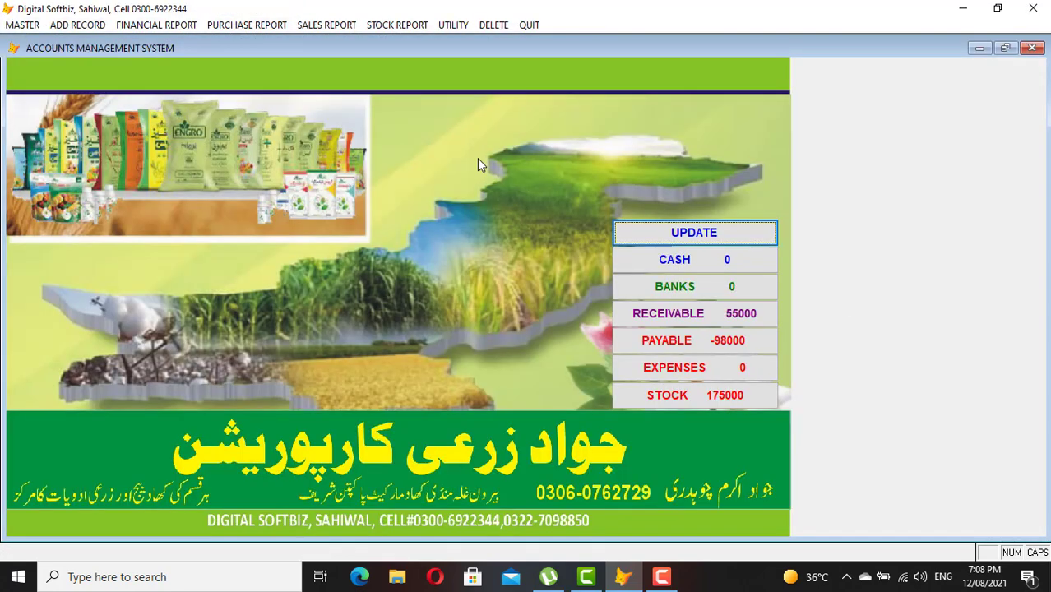
- Preview the stock in hand report for all companies, examine the remaining item quantities, and close it
{"action": "left_click", "coordinate": [389, 25]}
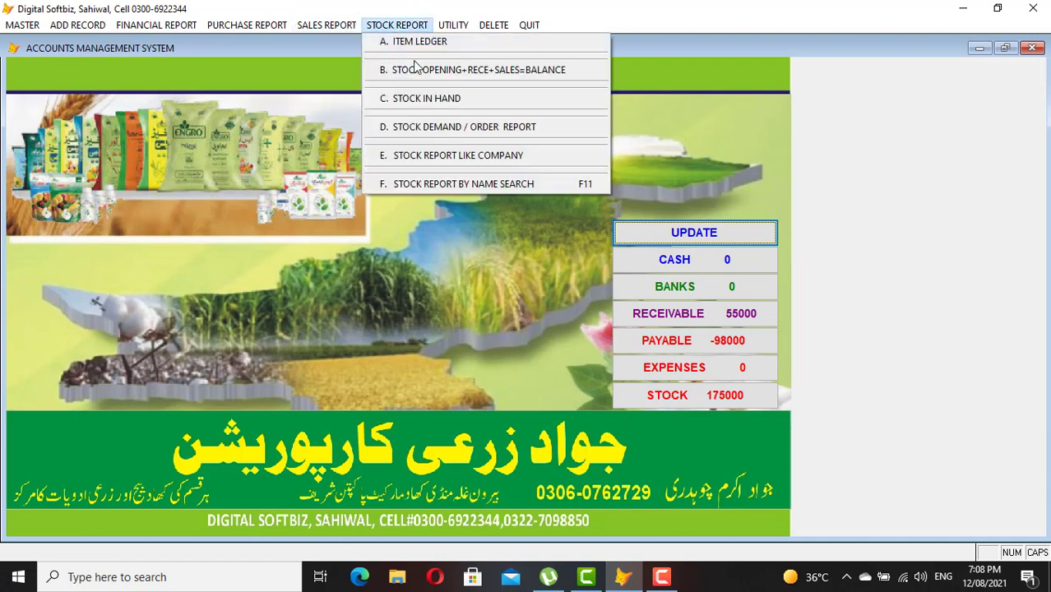
{"action": "left_click", "coordinate": [437, 100]}
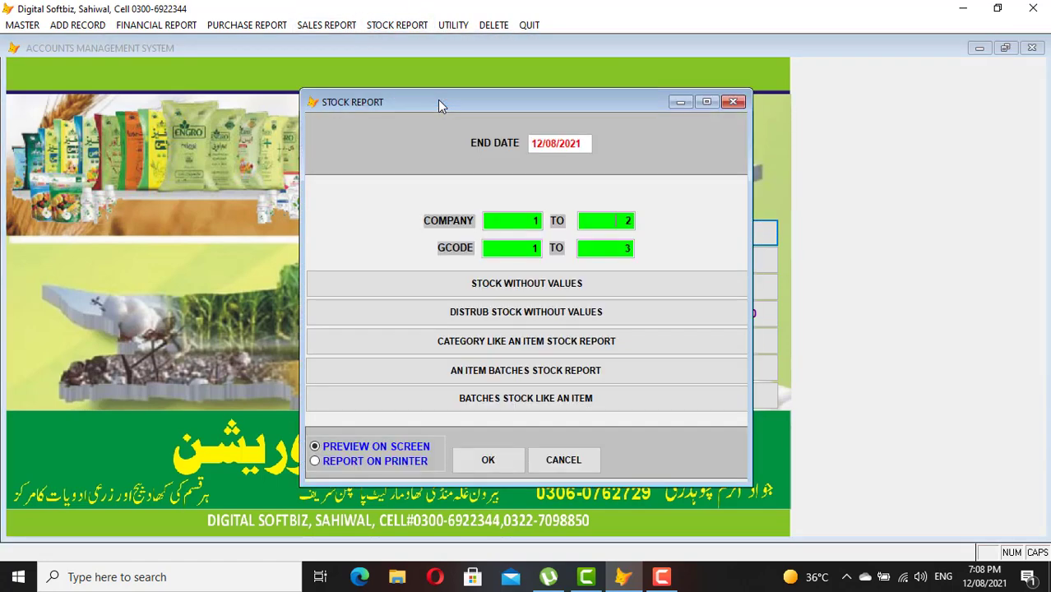
{"action": "key", "text": "Return"}
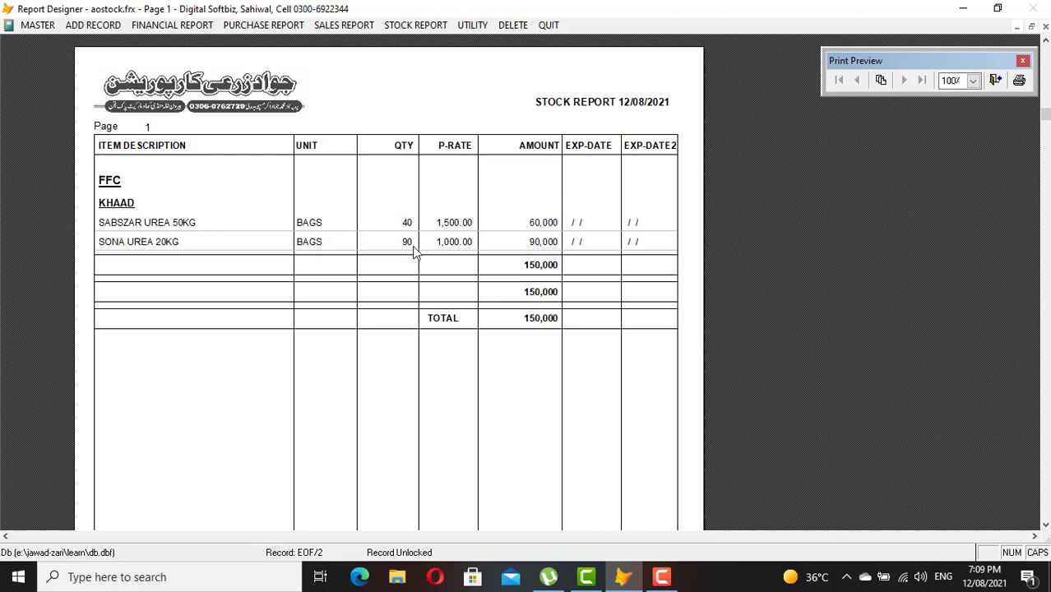
{"action": "key", "text": "Escape"}
{"action": "key", "text": "Escape"}
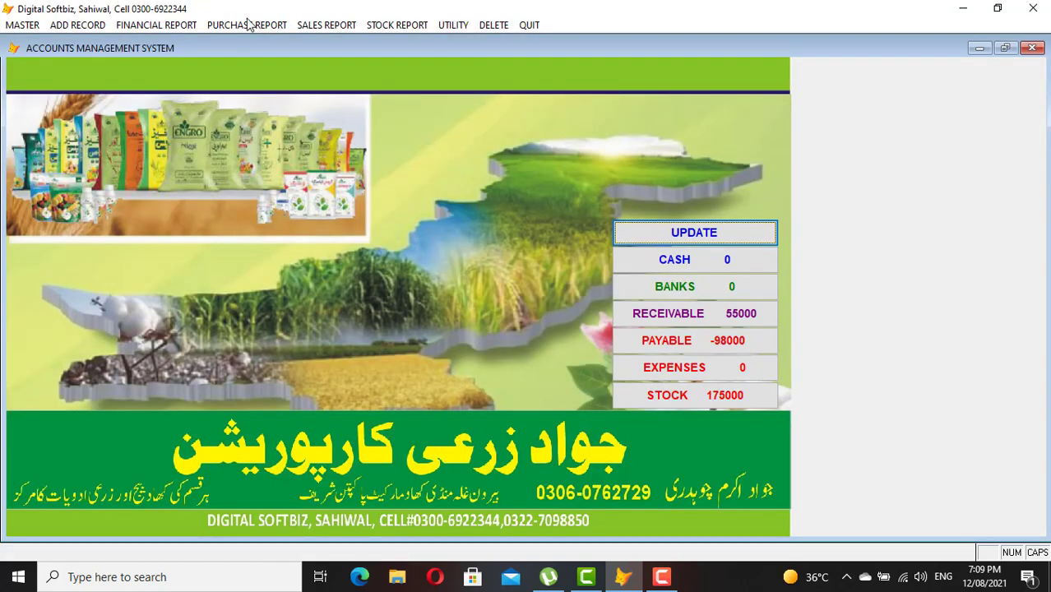
- Search the ledgers for SA, preview the SAFDAR COMM SHOP ledger to examine its entries and balance, and close it
{"action": "left_click", "coordinate": [148, 26]}
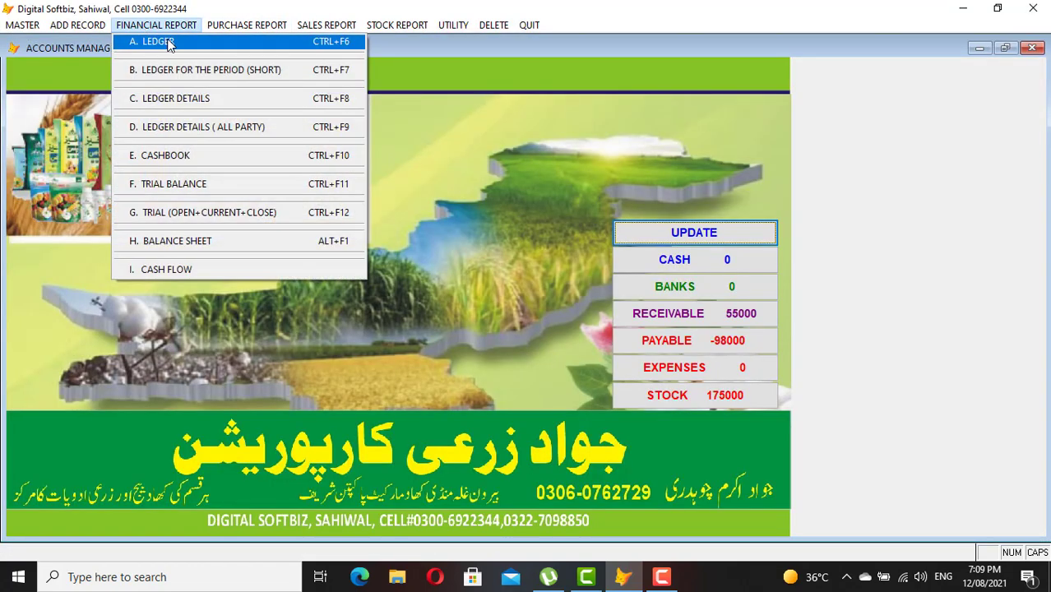
{"action": "left_click", "coordinate": [169, 43]}
{"action": "type", "text": "SA"}
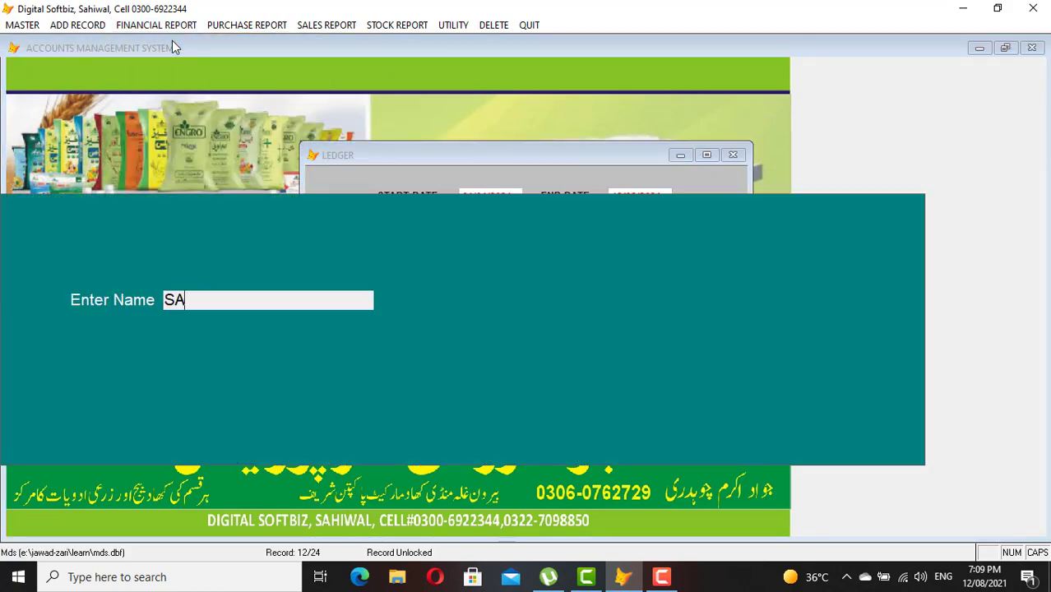
{"action": "key", "text": "Return"}
{"action": "key", "text": "Return"}
{"action": "key", "text": "Return"}
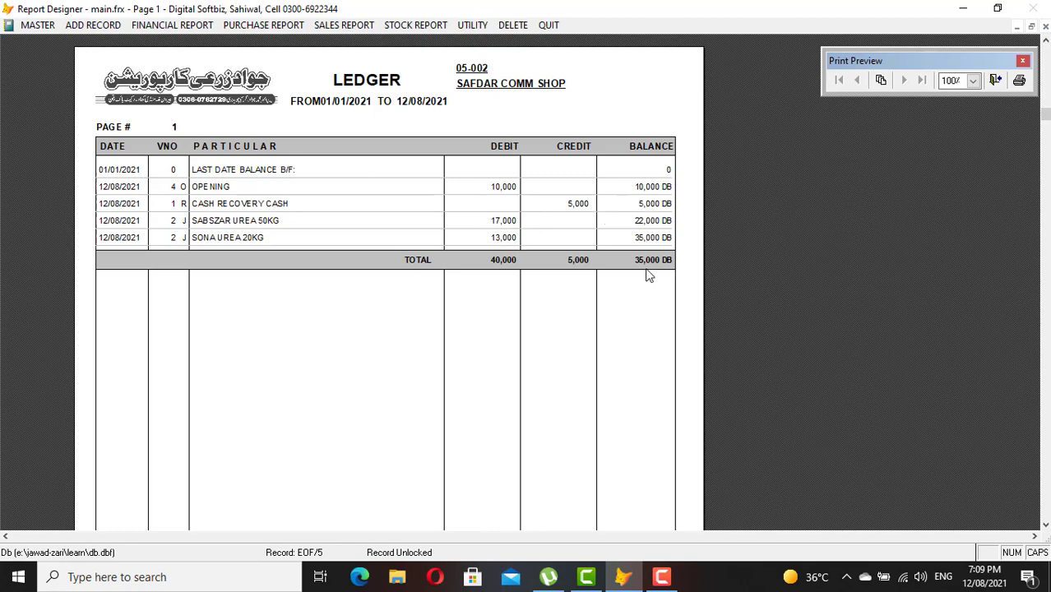
{"action": "key", "text": "Escape"}
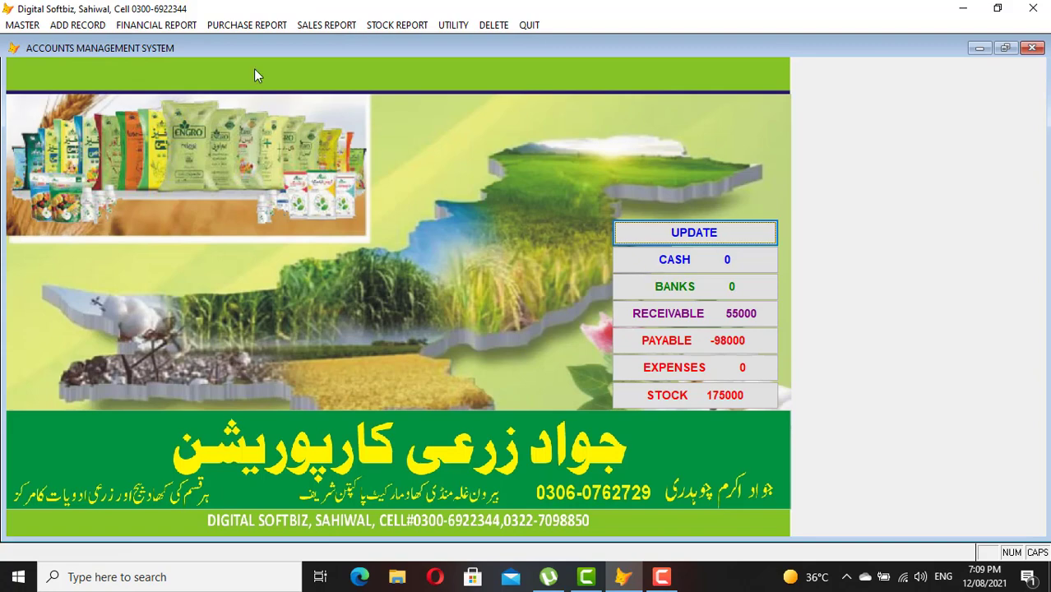
- Search the ledgers for SA, select SAFDAR COMM SHOP, and send its ledger to the printer instead of the screen preview
{"action": "left_click", "coordinate": [161, 25]}
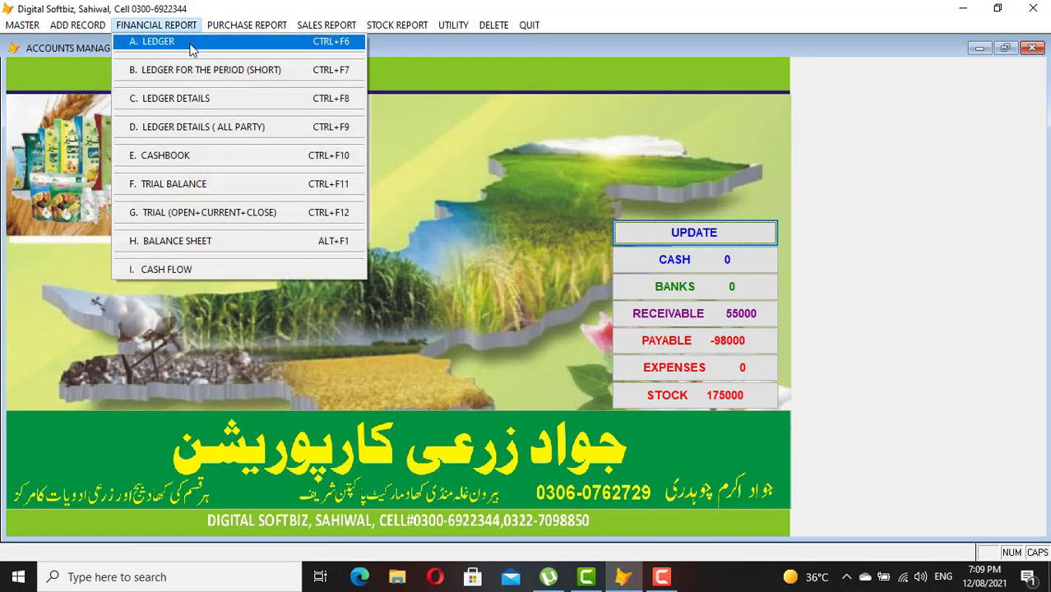
{"action": "left_click", "coordinate": [190, 45]}
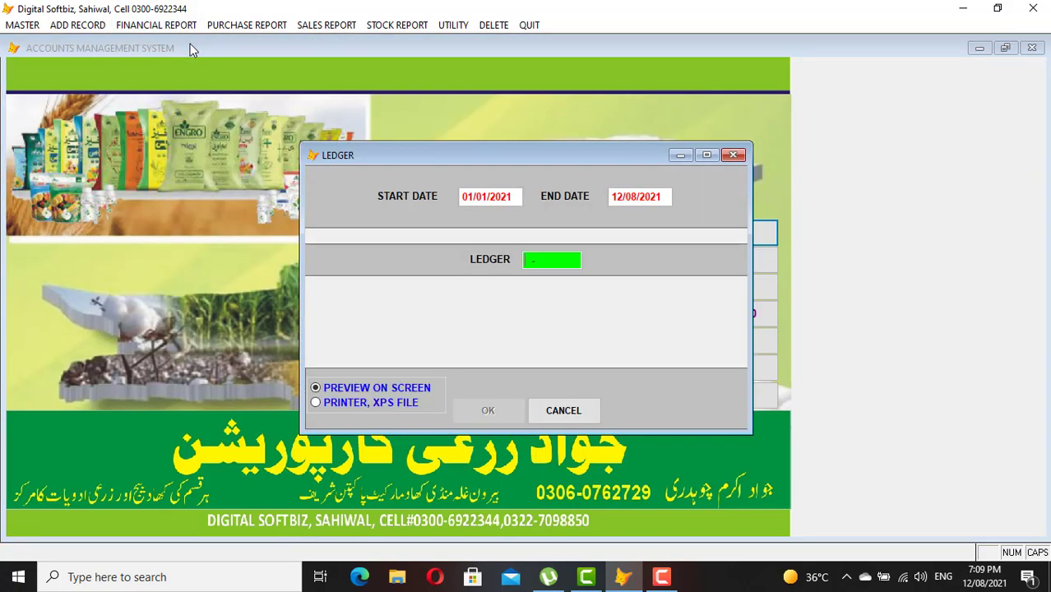
{"action": "type", "text": "SA"}
{"action": "key", "text": "Return"}
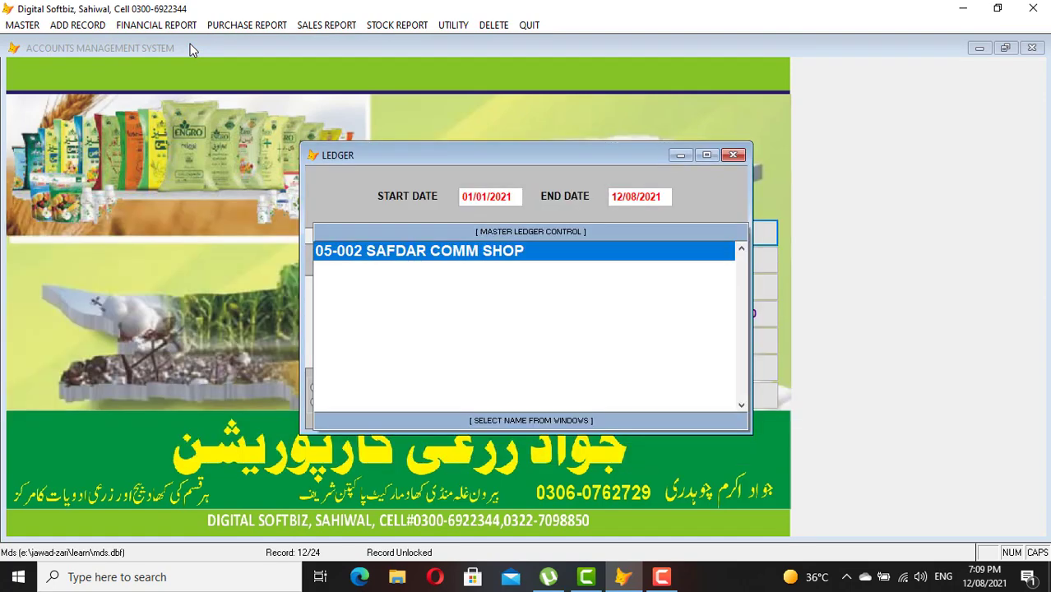
{"action": "key", "text": "Return"}
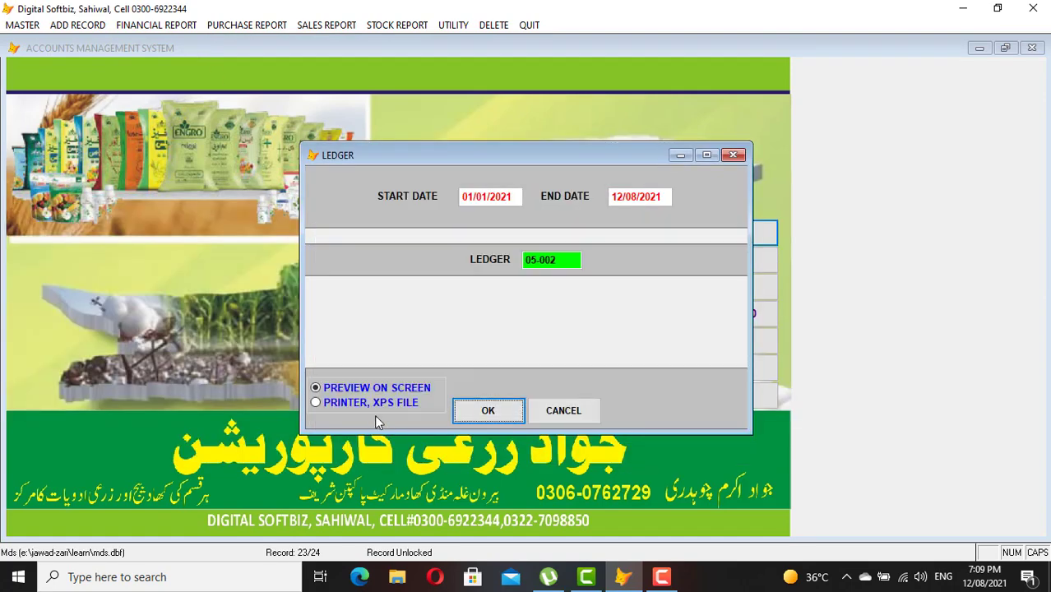
{"action": "left_click", "coordinate": [321, 402]}
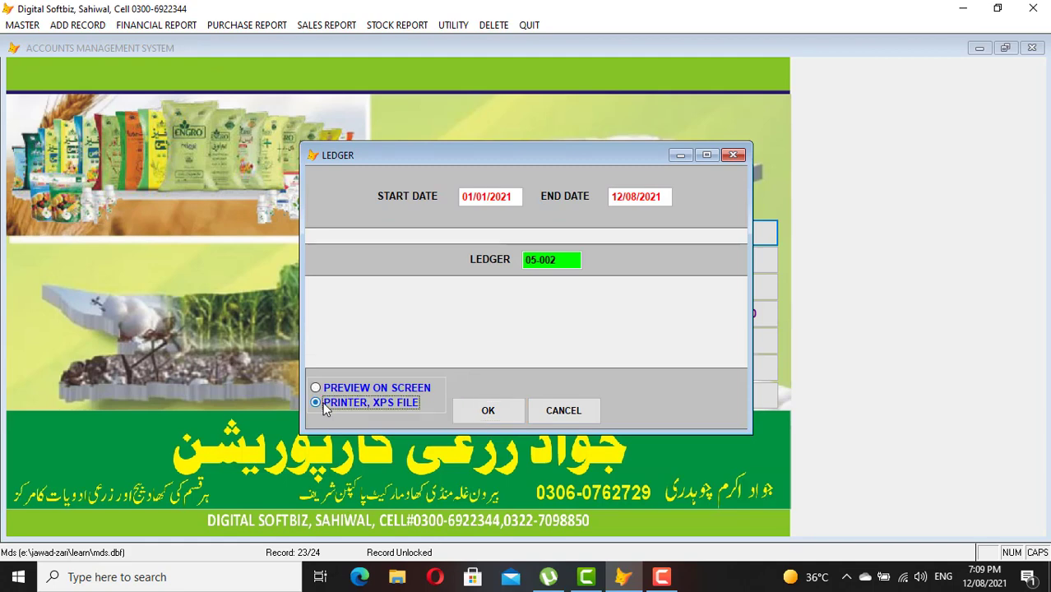
{"action": "left_click", "coordinate": [481, 414]}
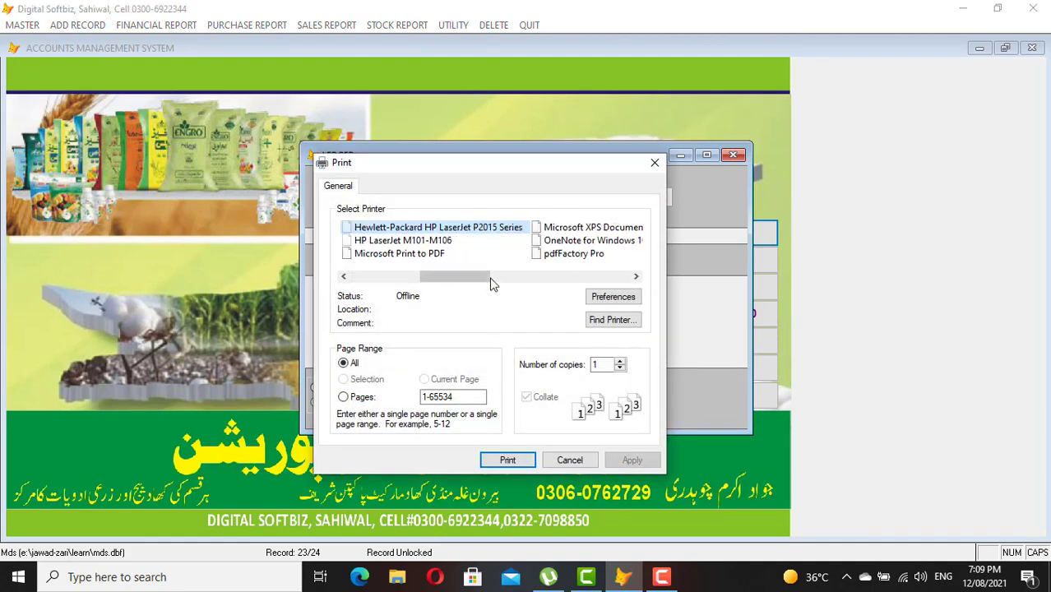
- Print the ledger with CutePDF Writer and save it on the Desktop as SAFDAR LEDGER
{"action": "left_click", "coordinate": [345, 276]}
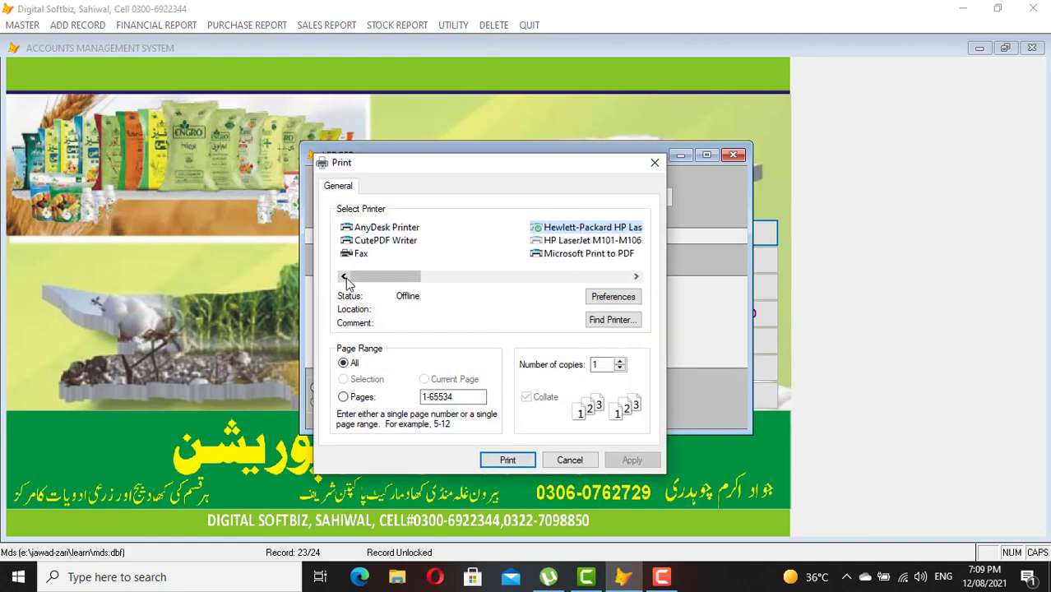
{"action": "left_click", "coordinate": [372, 242]}
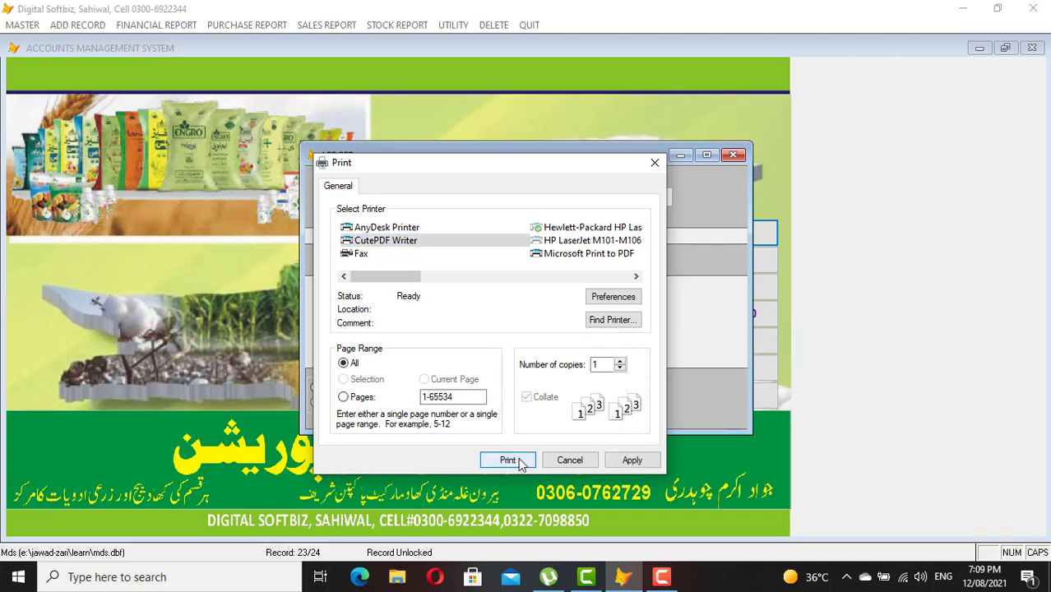
{"action": "left_click", "coordinate": [507, 460]}
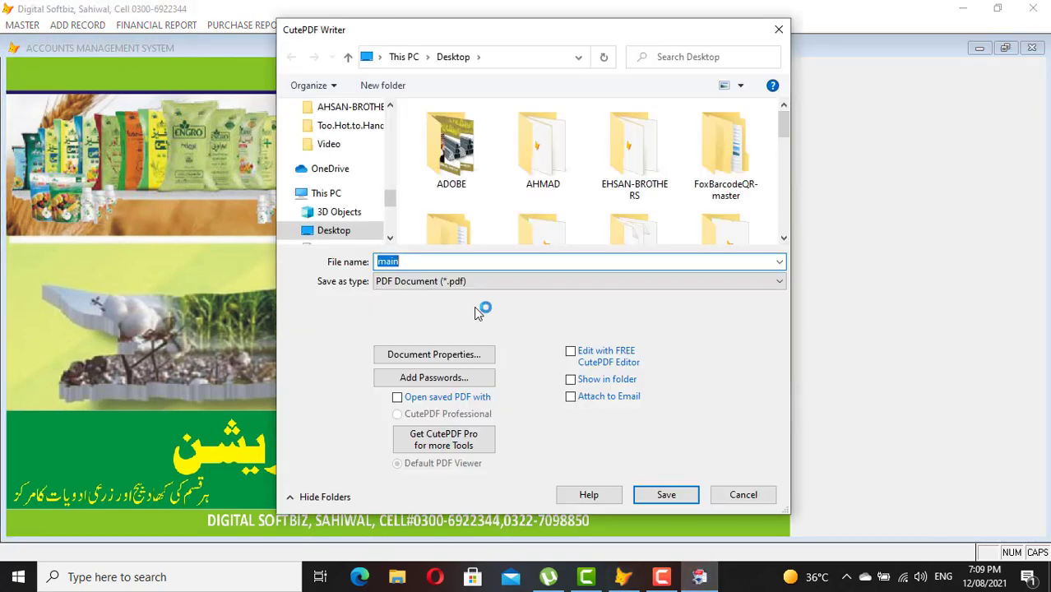
{"action": "type", "text": "SAFDAR LEDGER"}
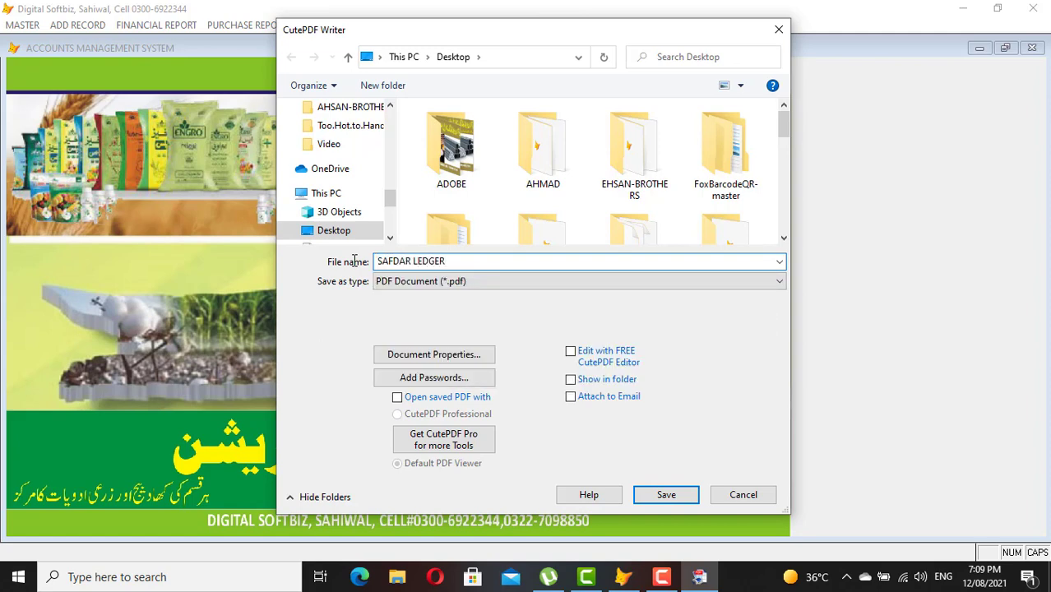
{"action": "key", "text": "Return"}
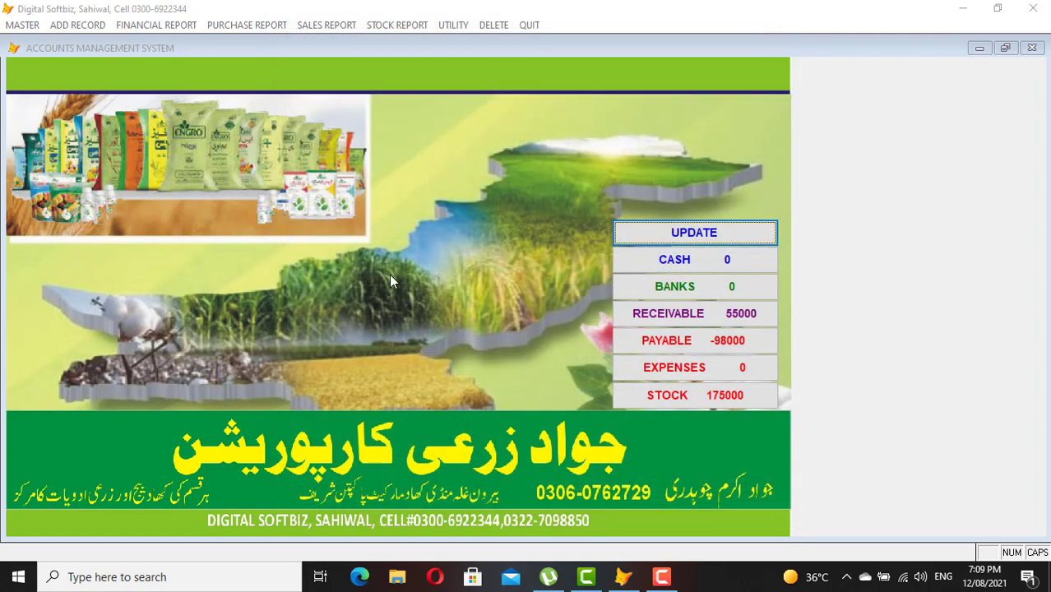
- Open the SAFDAR LEDGER PDF from the desktop, examine its entries, and close it
{"action": "left_click", "coordinate": [962, 8]}
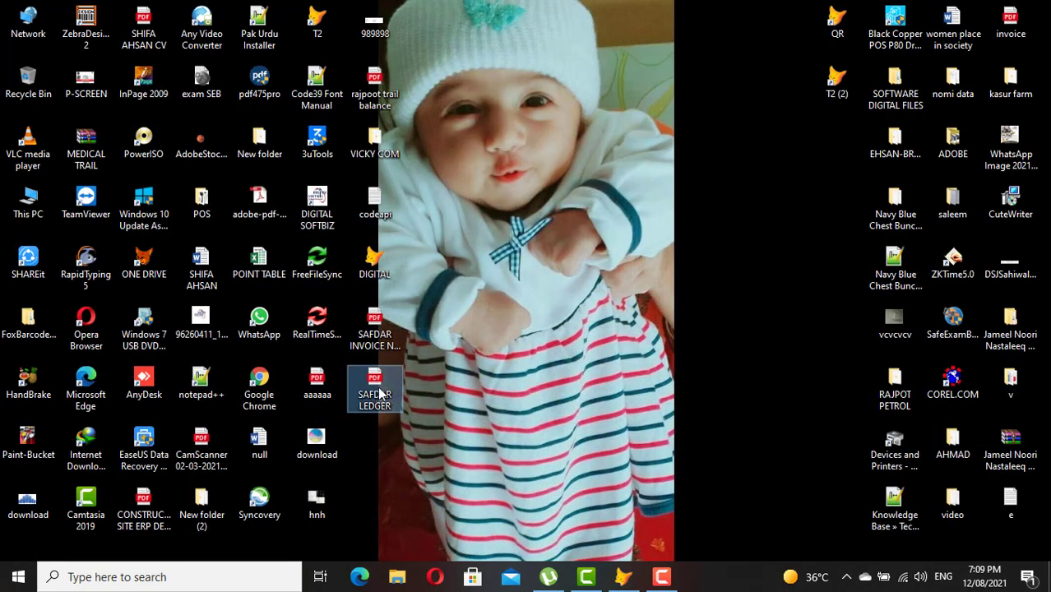
{"action": "left_click", "coordinate": [380, 395]}
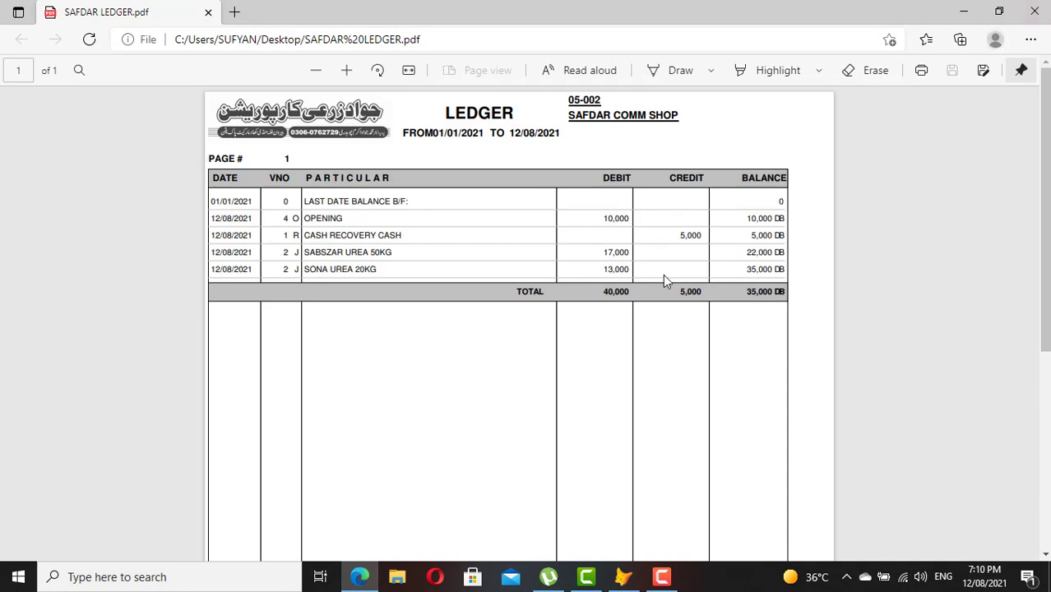
{"action": "left_click", "coordinate": [1035, 11]}
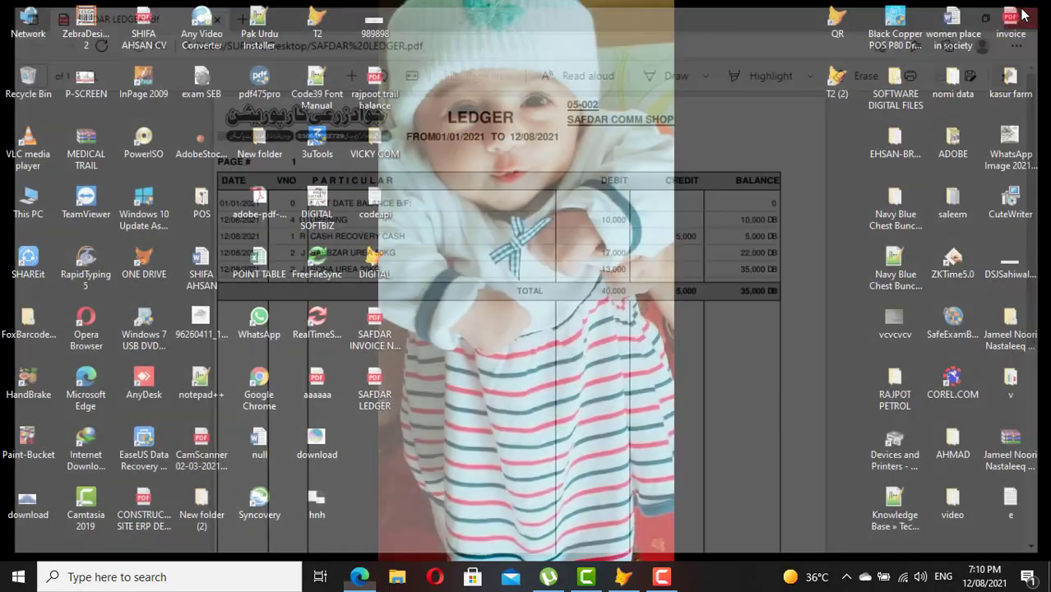
- Switch back to the accounts management program and open the purchase invoice form
{"action": "left_click", "coordinate": [584, 579]}
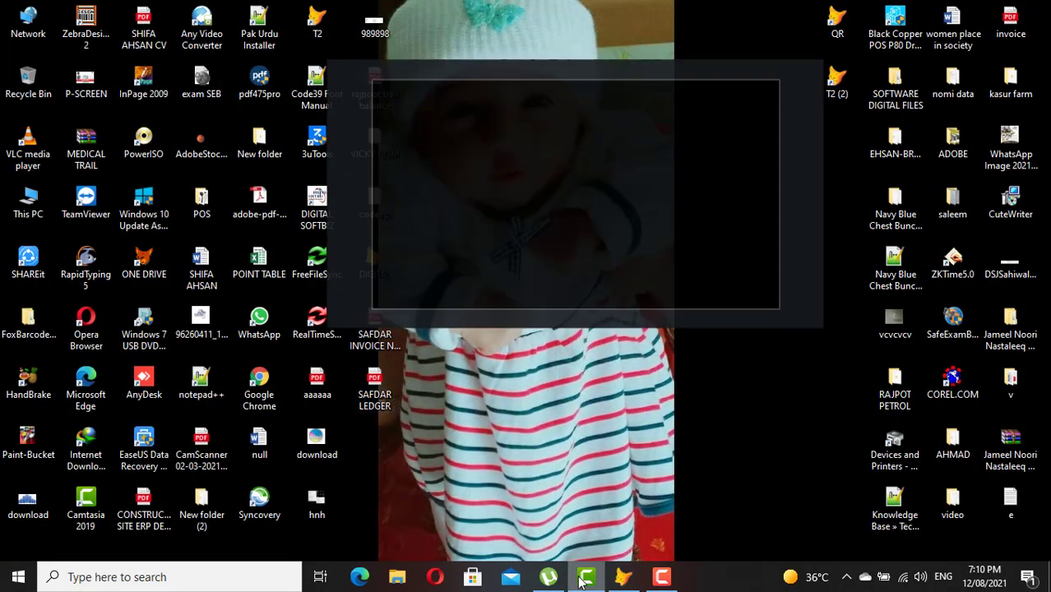
{"action": "left_click", "coordinate": [584, 579]}
{"action": "left_click", "coordinate": [623, 576]}
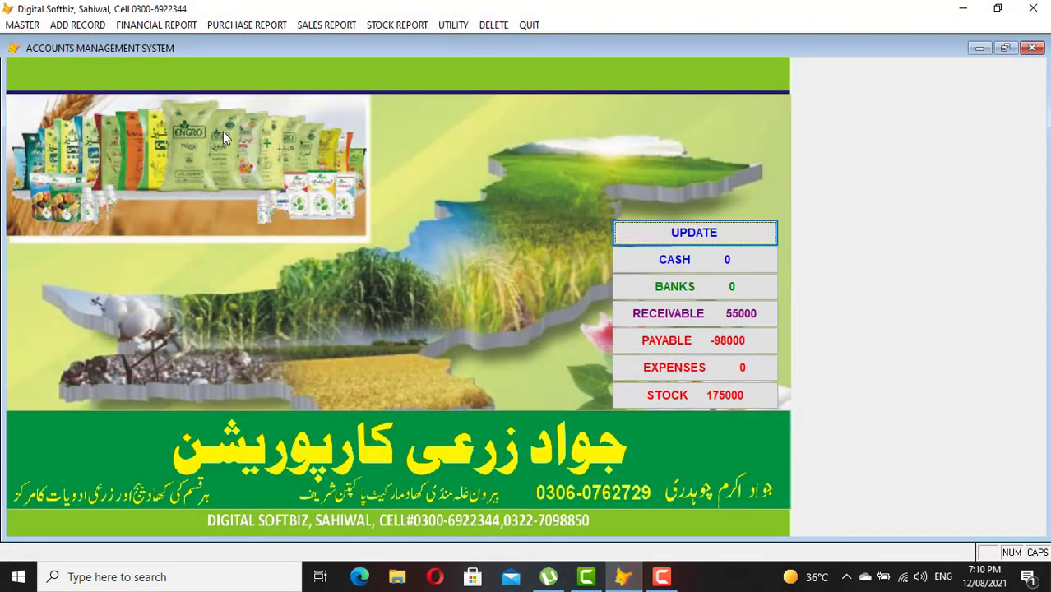
{"action": "left_click", "coordinate": [23, 24]}
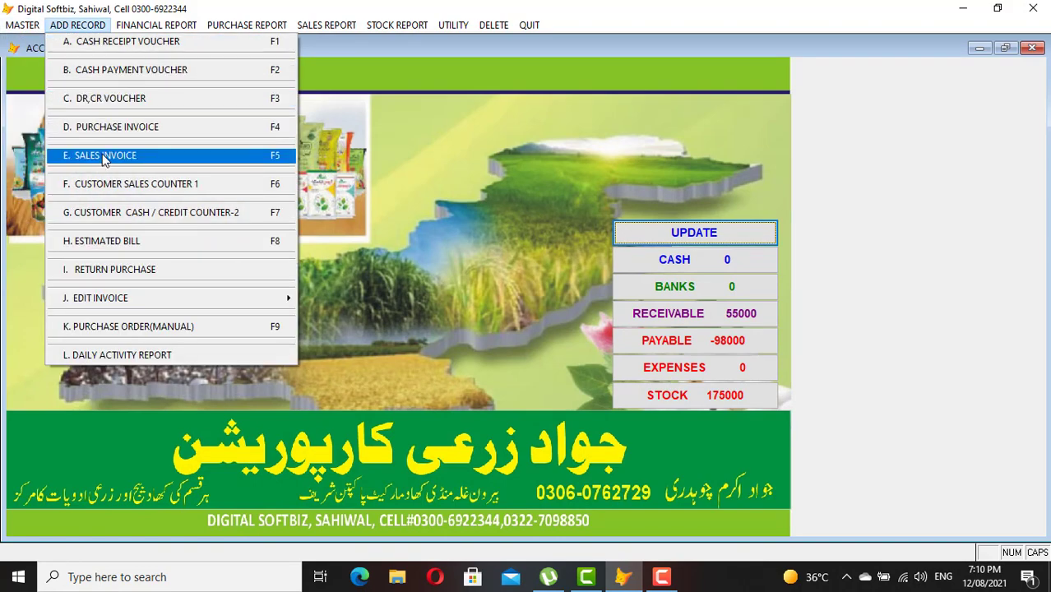
{"action": "left_click", "coordinate": [118, 126]}
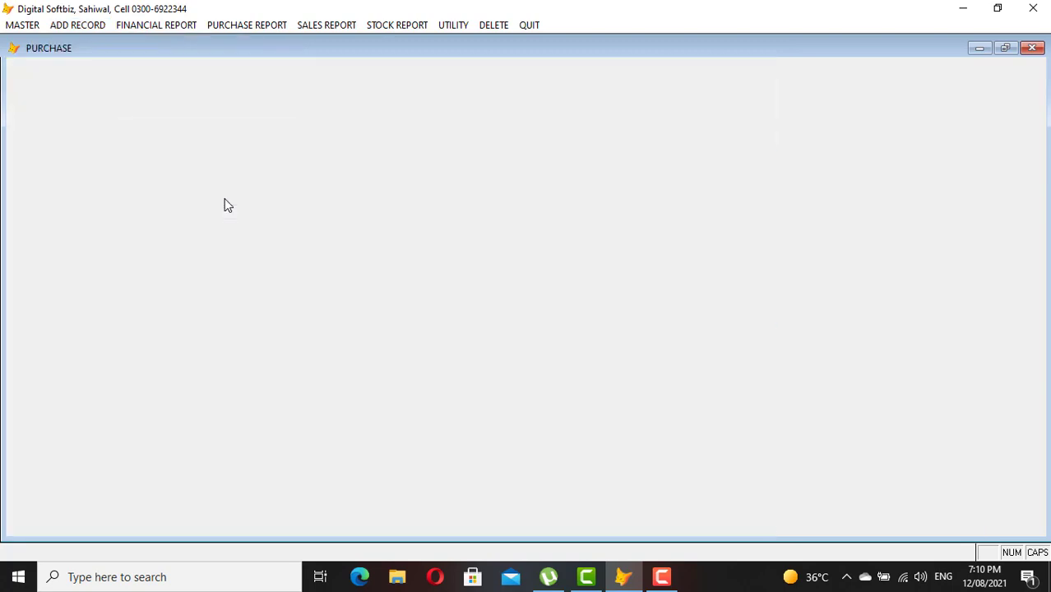
- Start a purchase bill with party bill number 11 and choose FFC as the supplier by searching for FF
{"action": "key", "text": "Return"}
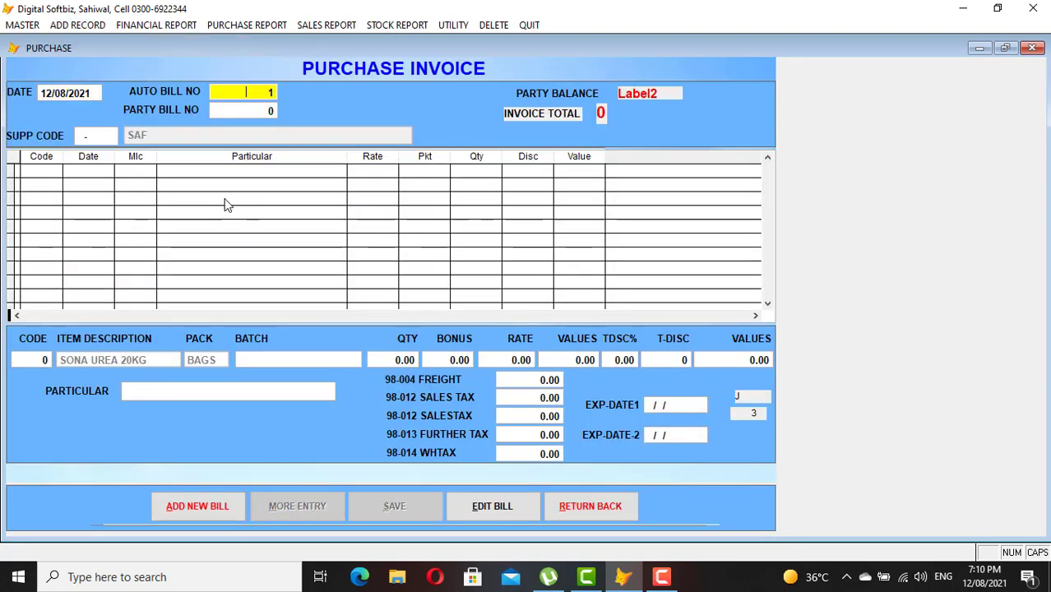
{"action": "key", "text": "Return"}
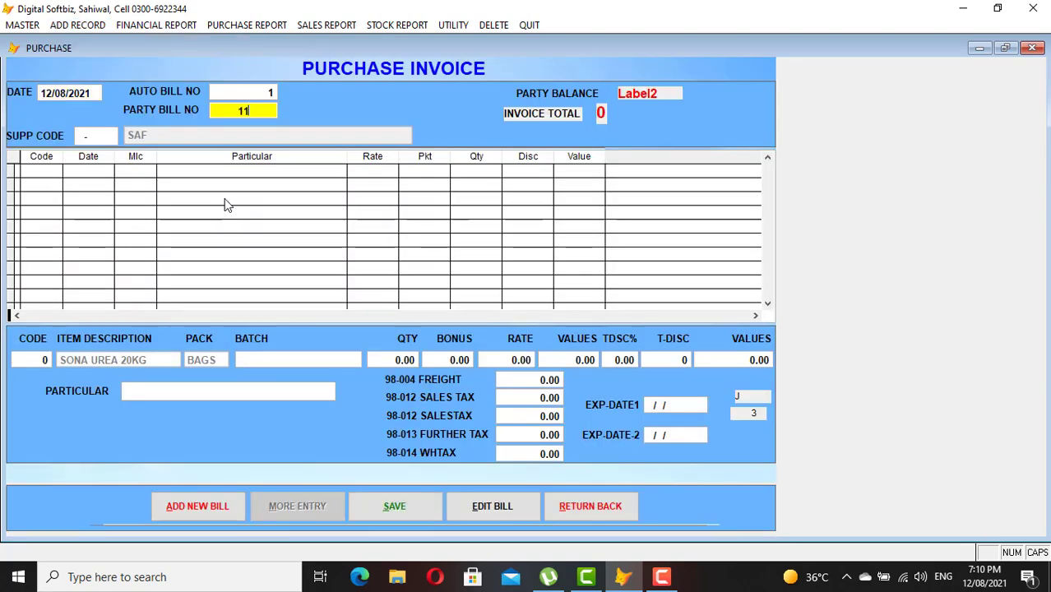
{"action": "key", "text": "Return"}
{"action": "key", "text": "Return"}
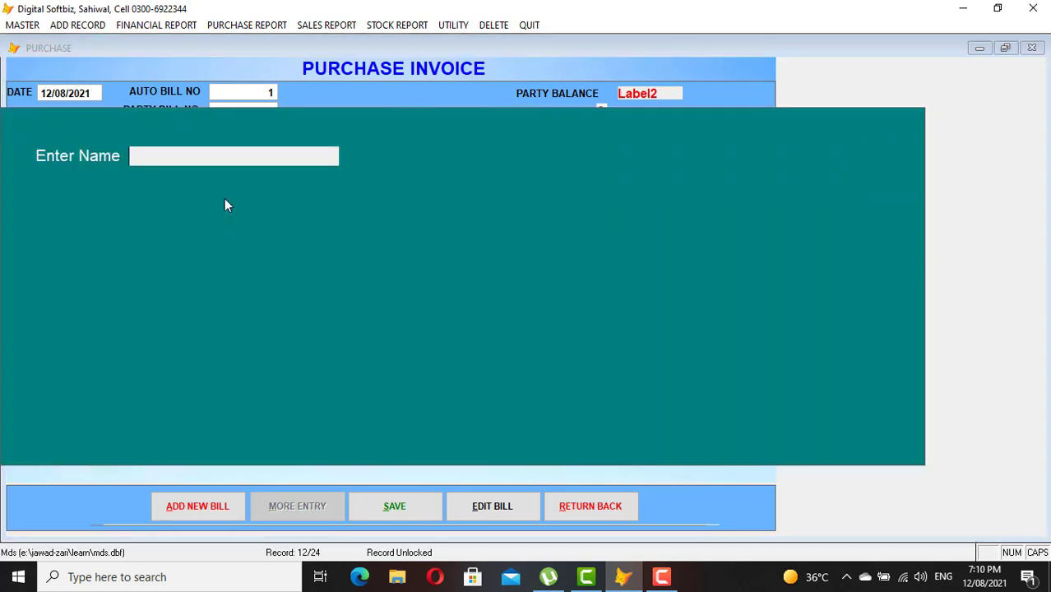
{"action": "type", "text": "FF"}
{"action": "key", "text": "Return"}
{"action": "key", "text": "Return"}
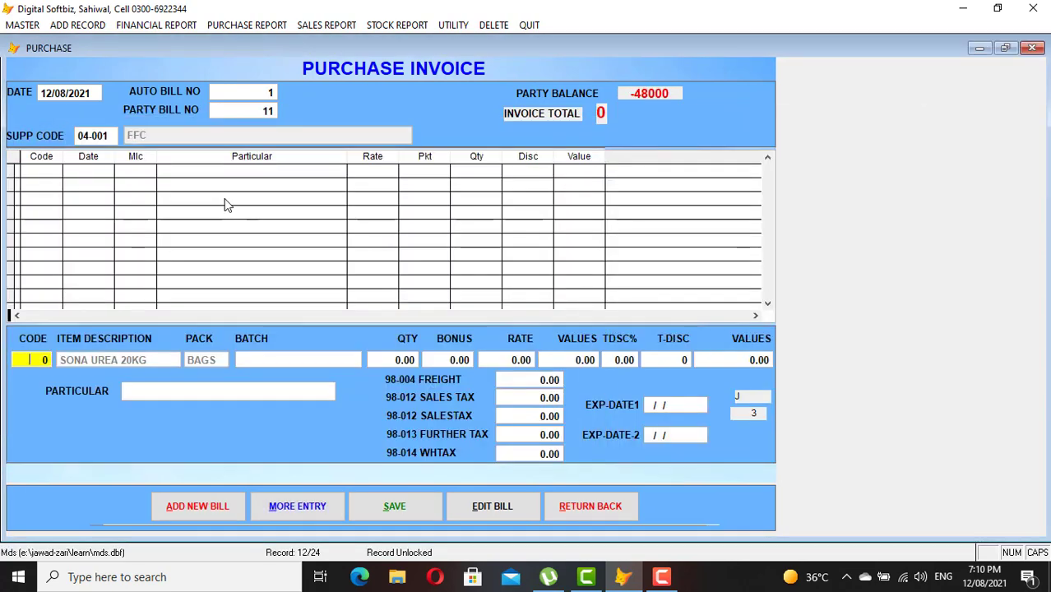
- Find SABSZAR UREA 50KG by searching for URE and enter it with quantity 60 and rate 1500, leaving batch and bonus at their defaults
{"action": "key", "text": "Return"}
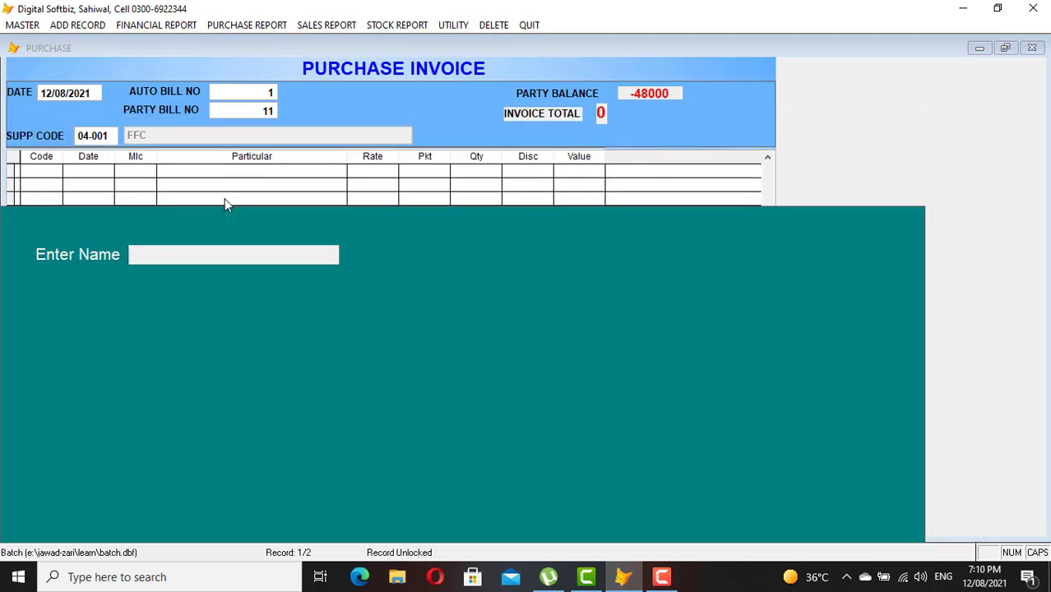
{"action": "type", "text": "URE"}
{"action": "key", "text": "Return"}
{"action": "key", "text": "Return"}
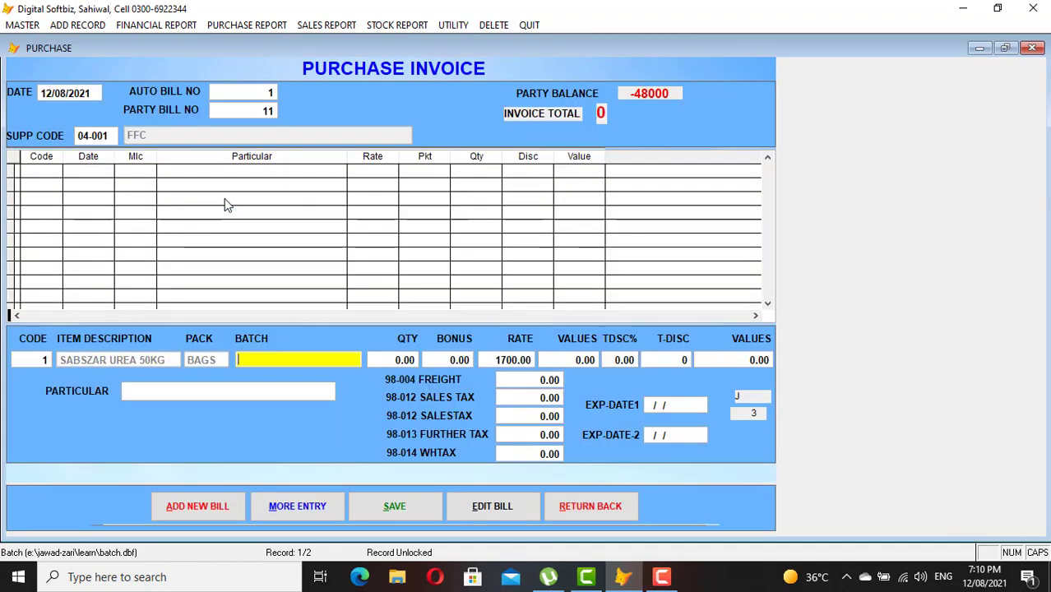
{"action": "key", "text": "Return"}
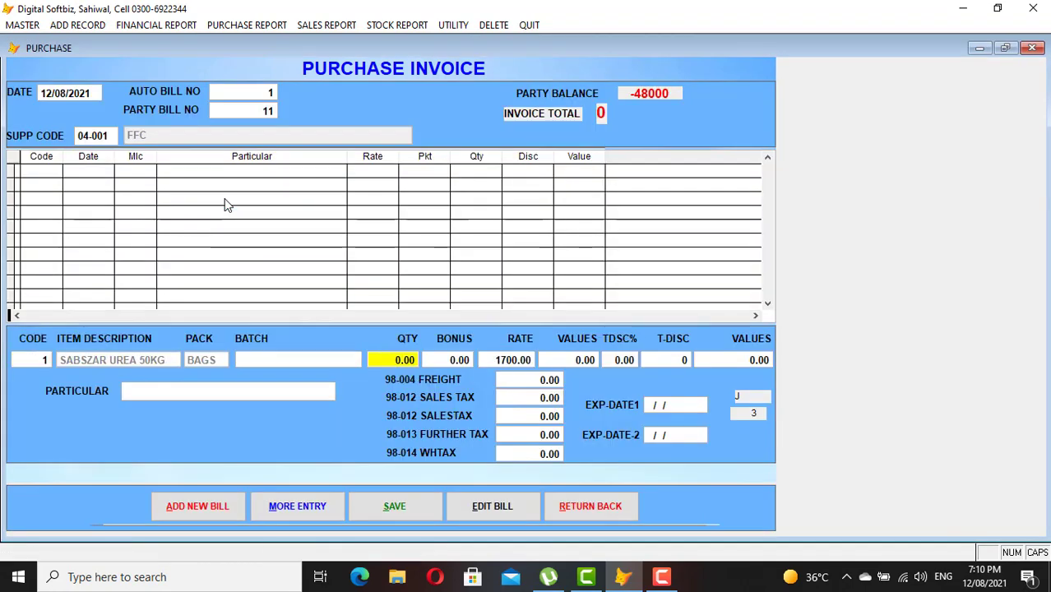
{"action": "type", "text": "60"}
{"action": "key", "text": "Return"}
{"action": "key", "text": "Return"}
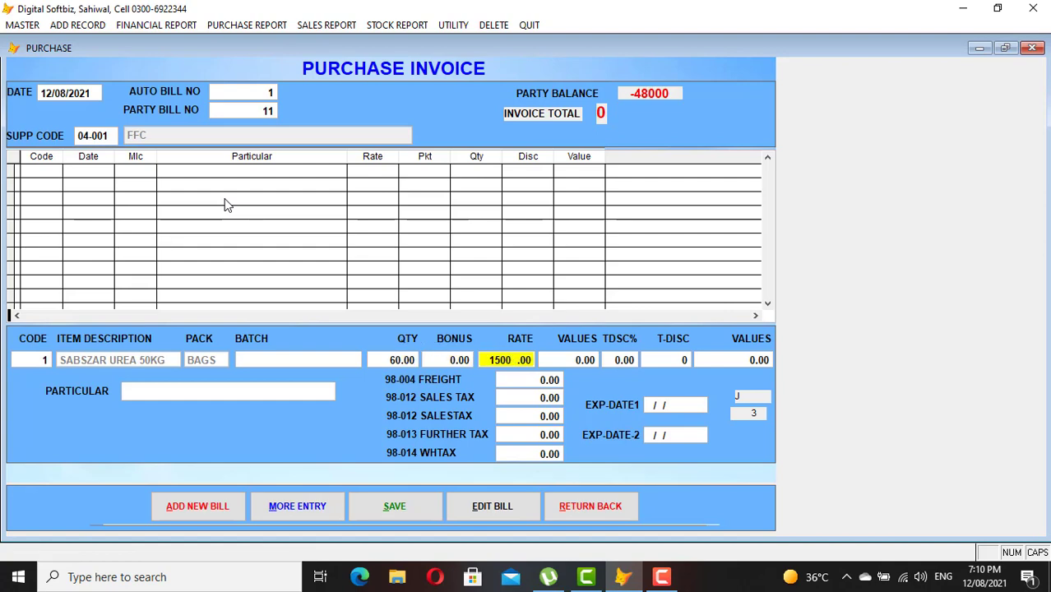
{"action": "key", "text": "Return"}
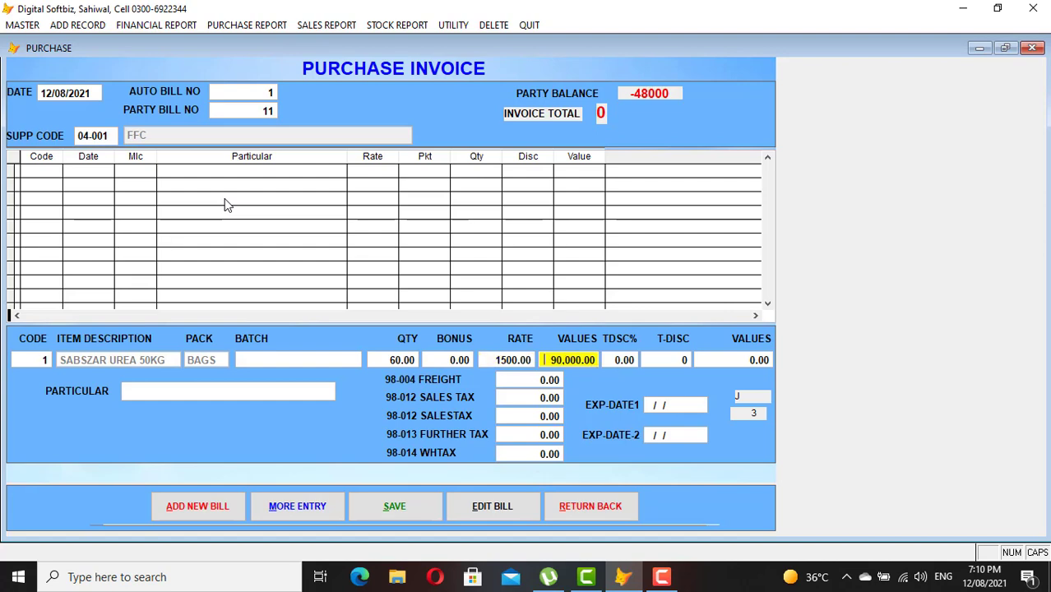
- Accept the default discount, freight, tax and expiry fields, save the purchase entry, and close the purchase invoice form
{"action": "key", "text": "Return"}
{"action": "key", "text": "Return"}
{"action": "key", "text": "Return"}
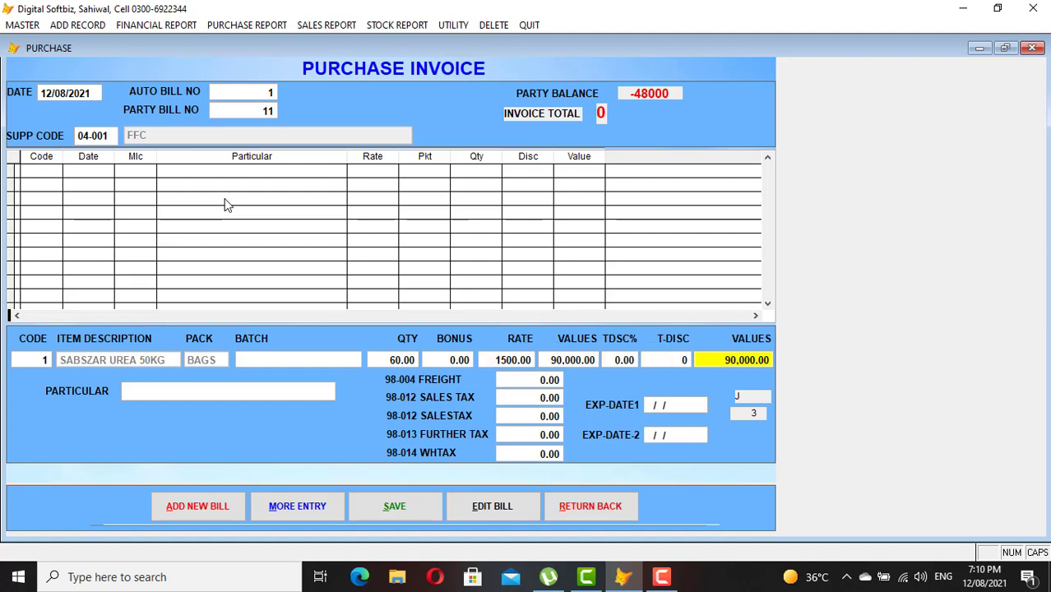
{"action": "key", "text": "Return"}
{"action": "key", "text": "Return"}
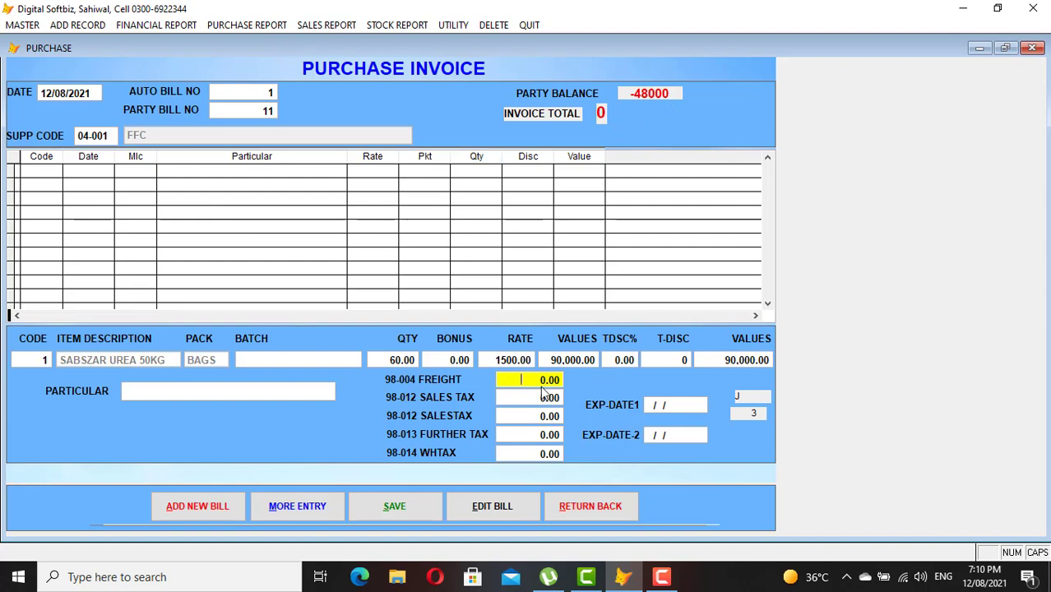
{"action": "key", "text": "Return"}
{"action": "key", "text": "Return"}
{"action": "key", "text": "Return"}
{"action": "key", "text": "Return"}
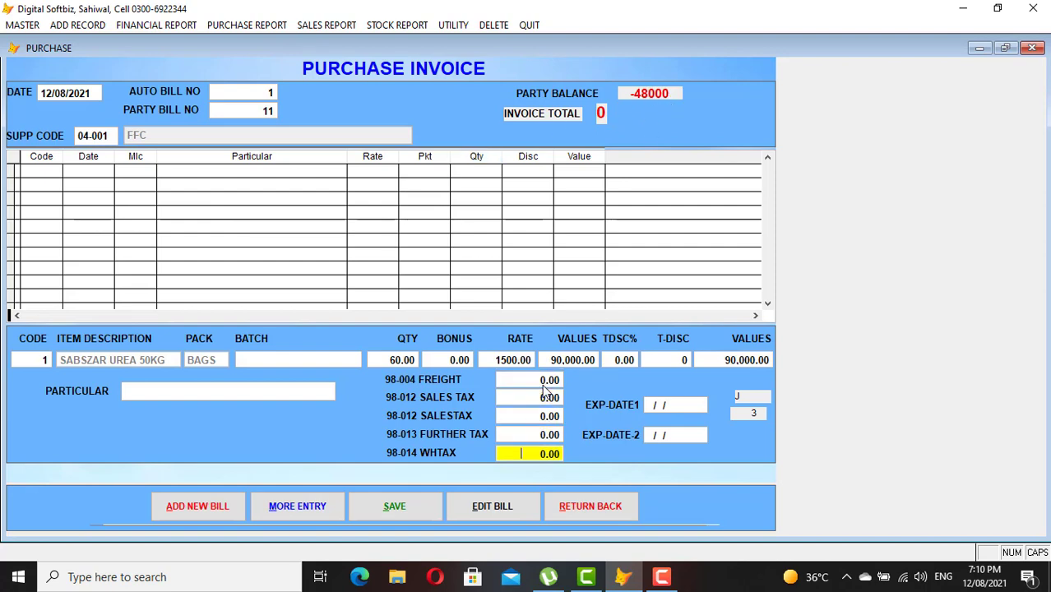
{"action": "key", "text": "Return"}
{"action": "key", "text": "Return"}
{"action": "key", "text": "Return"}
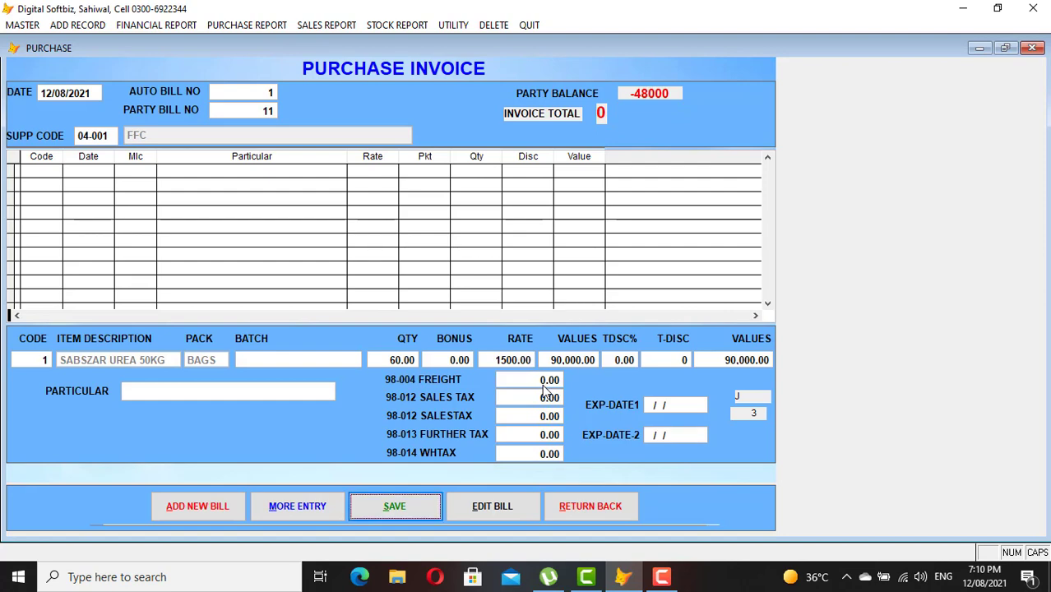
{"action": "key", "text": "Return"}
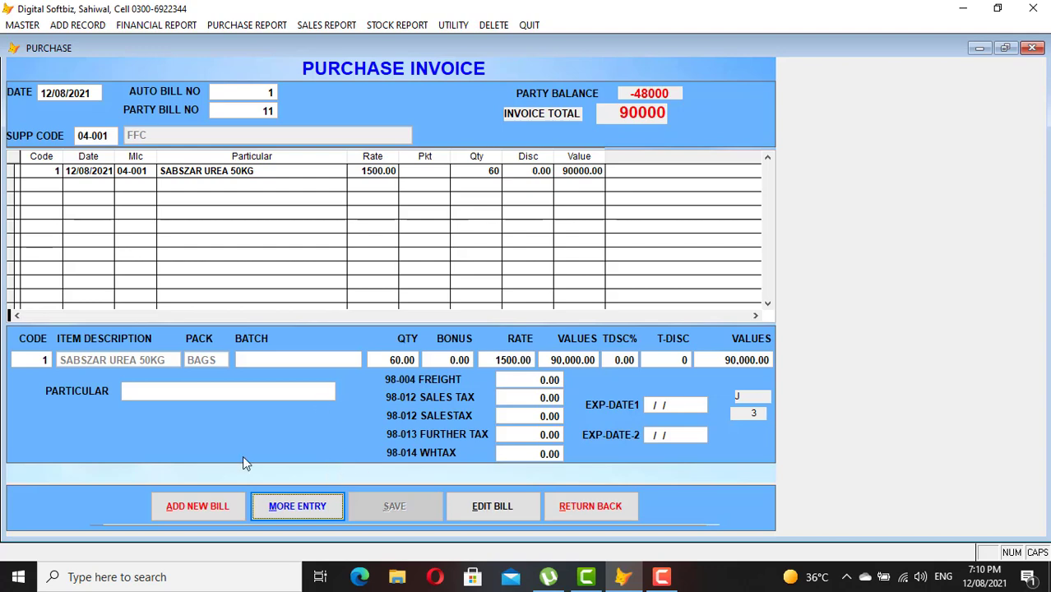
{"action": "left_click", "coordinate": [589, 510]}
- Preview the purchase summary by supplier on screen with the default dates and company range, check the FFC entry, and close the preview
{"action": "left_click", "coordinate": [398, 26]}
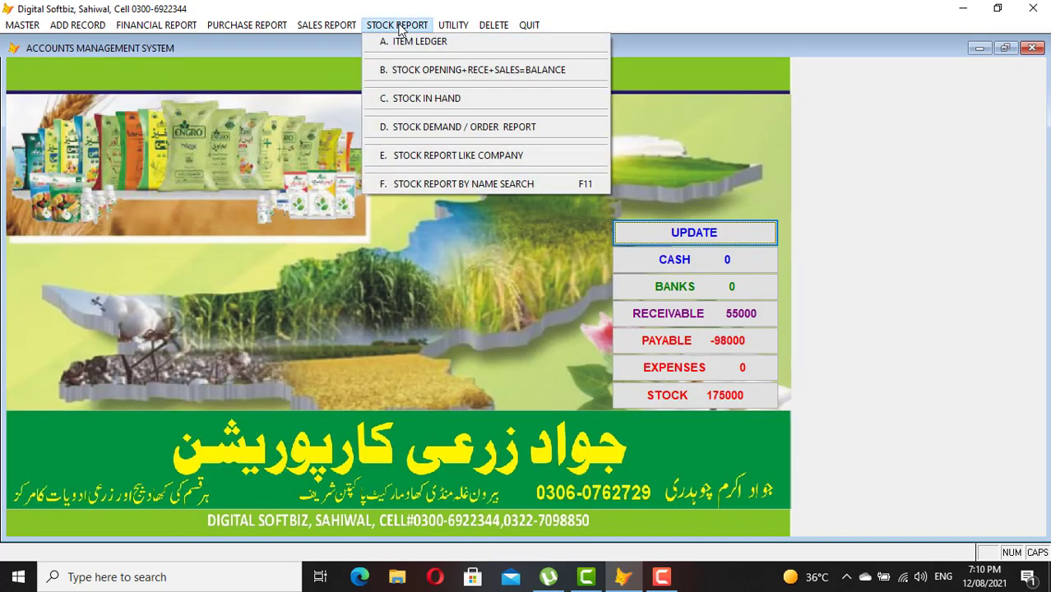
{"action": "mouse_move", "coordinate": [351, 30]}
{"action": "mouse_move", "coordinate": [246, 25]}
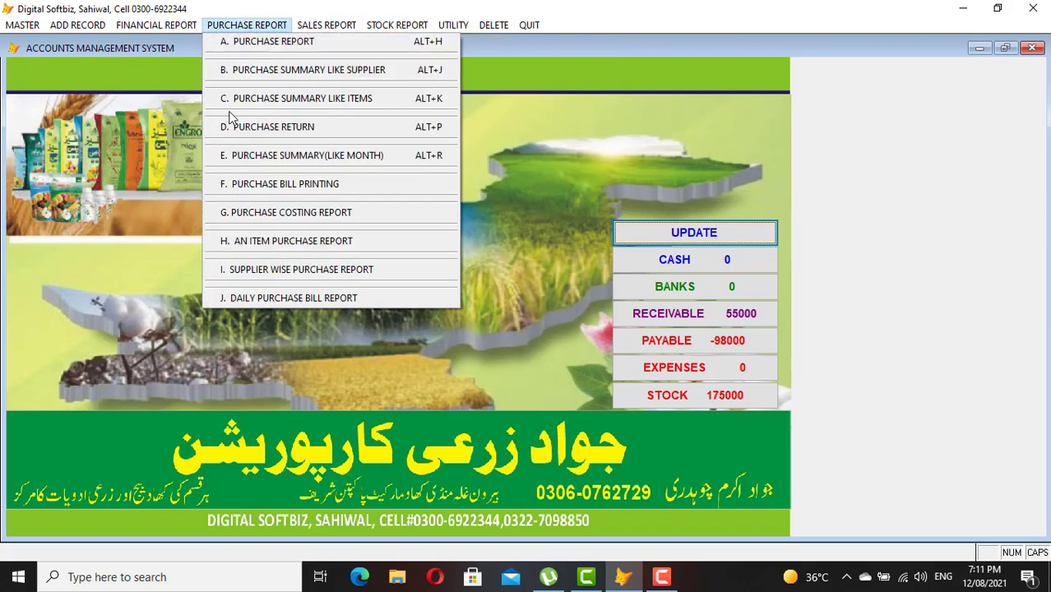
{"action": "left_click", "coordinate": [270, 69]}
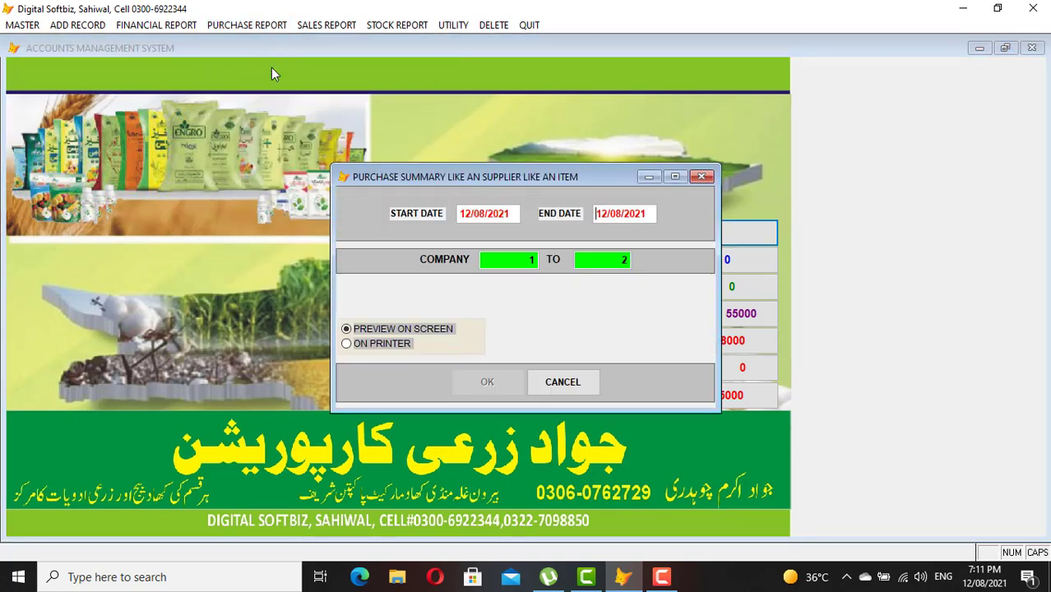
{"action": "key", "text": "Return"}
{"action": "key", "text": "Return"}
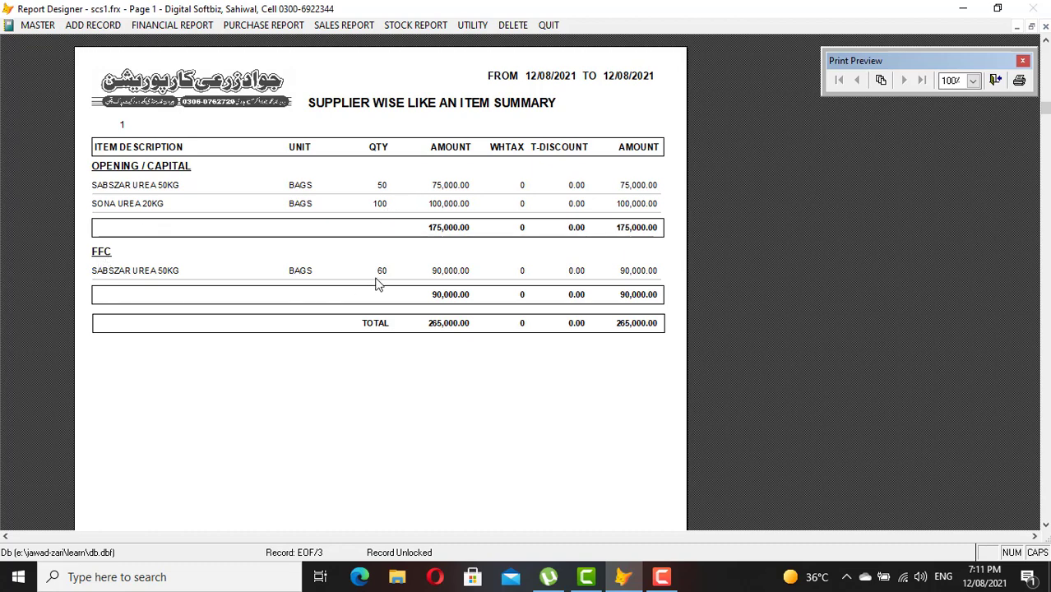
{"action": "key", "text": "Escape"}
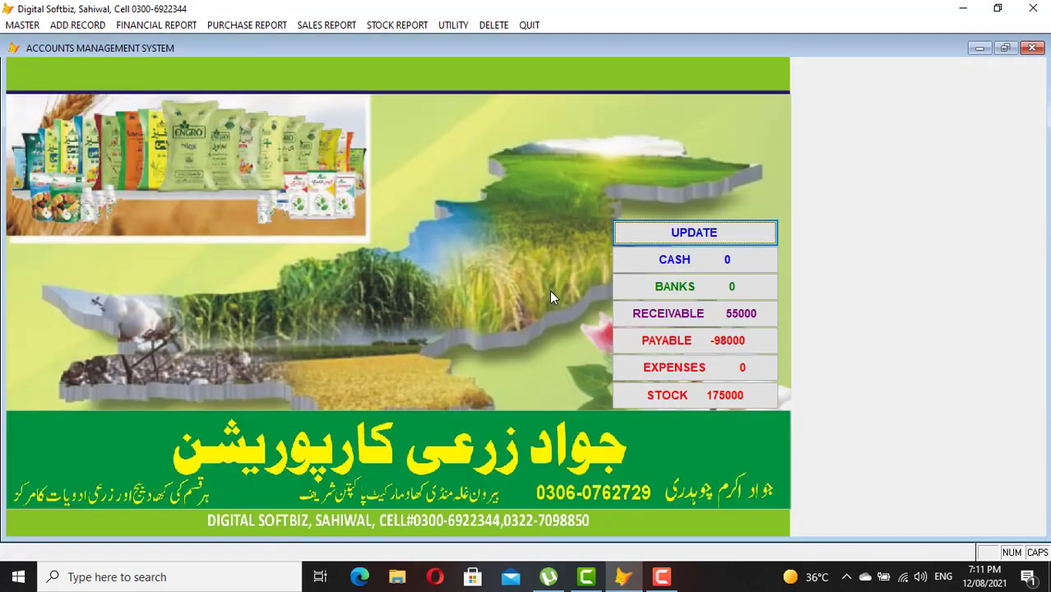
- Preview the ledger of supplier FFC for the default period, check its running balance, and close the preview
{"action": "left_click", "coordinate": [156, 25]}
{"action": "left_click", "coordinate": [169, 41]}
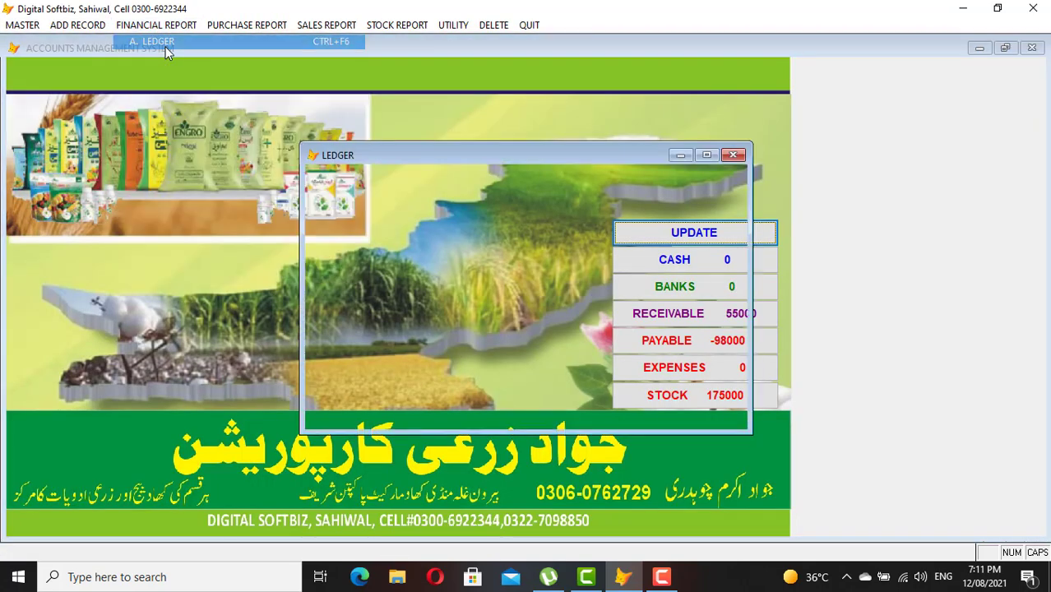
{"action": "key", "text": "Return"}
{"action": "key", "text": "Return"}
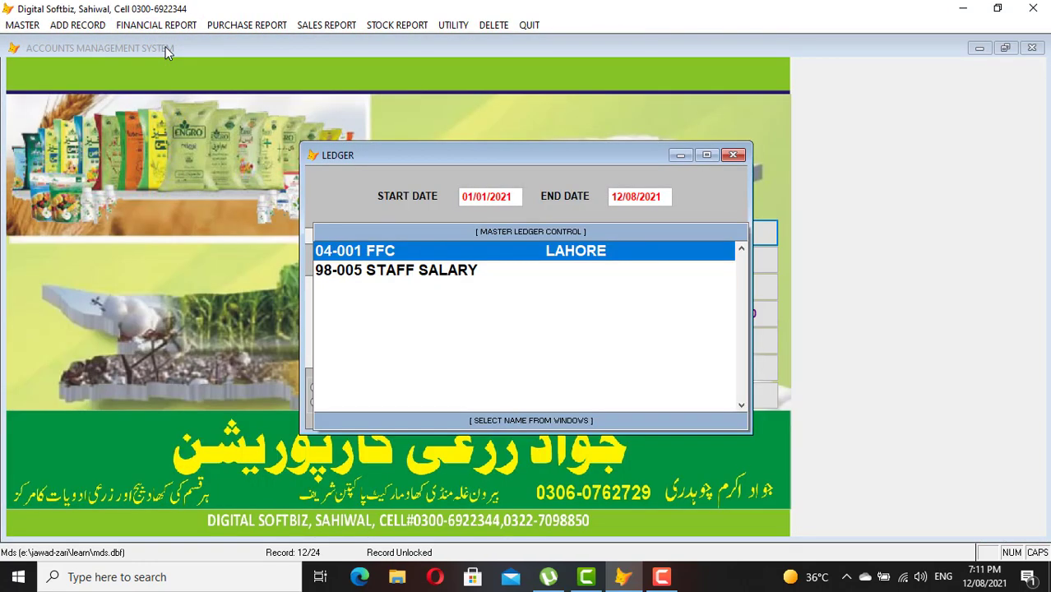
{"action": "key", "text": "Return"}
{"action": "key", "text": "Return"}
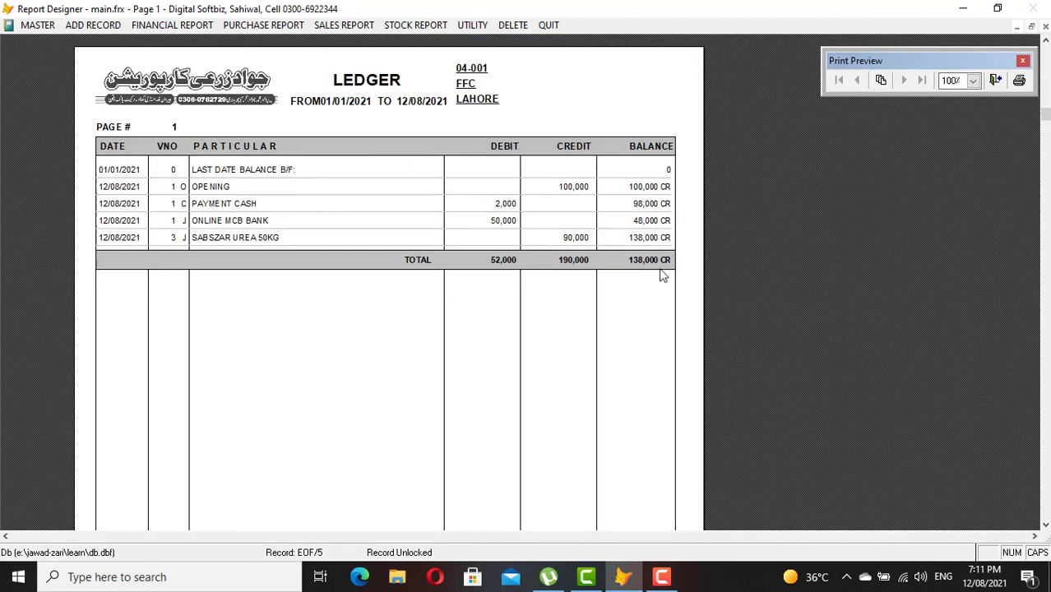
{"action": "key", "text": "Escape"}
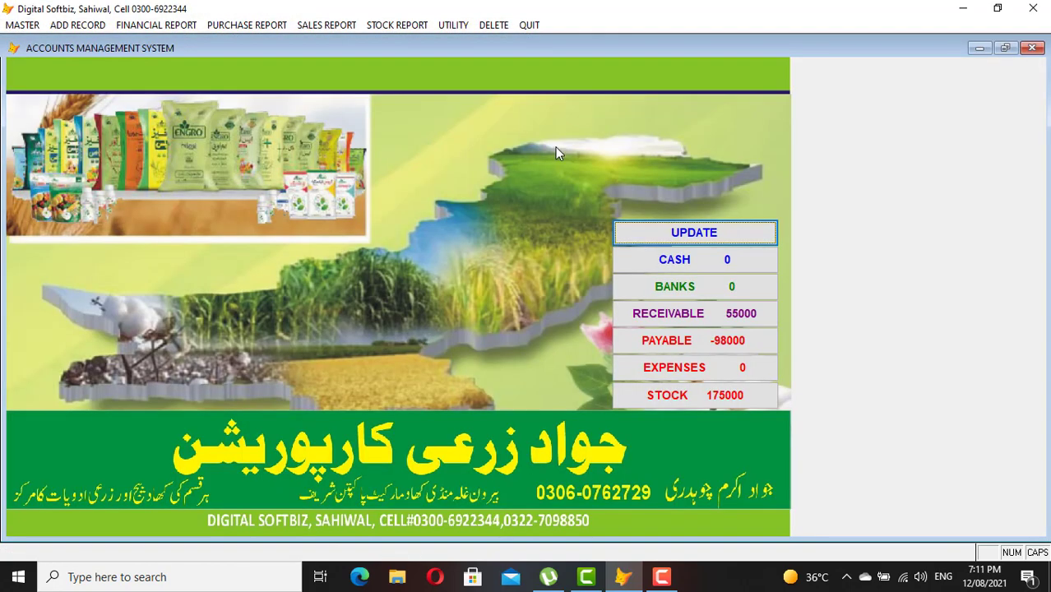
- Preview the stock in hand report with the default ranges, close it, and update the summary figures on the main screen
{"action": "left_click", "coordinate": [403, 23]}
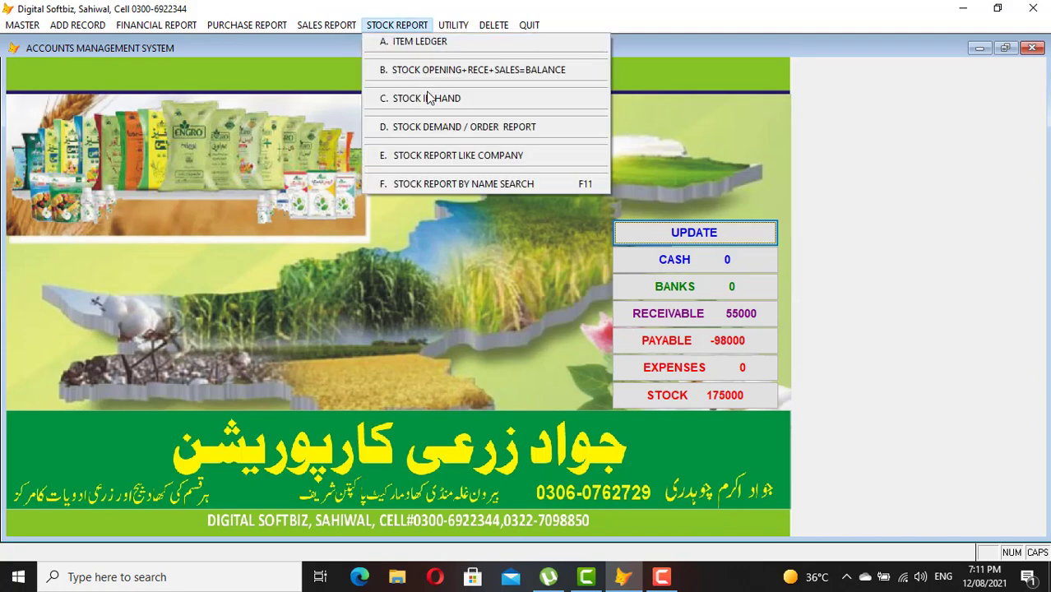
{"action": "left_click", "coordinate": [426, 98]}
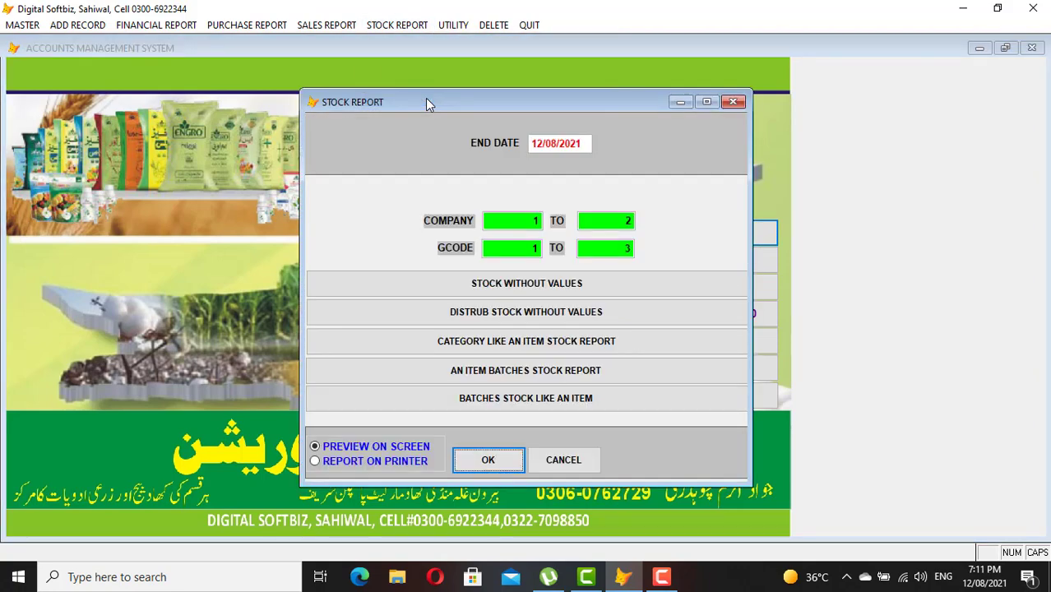
{"action": "key", "text": "Return"}
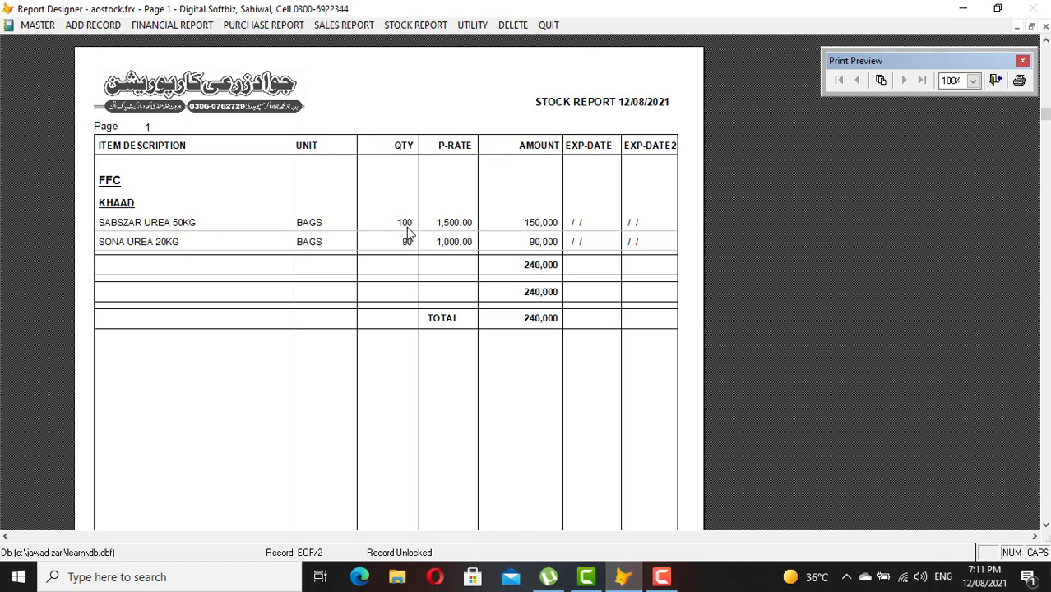
{"action": "key", "text": "Escape"}
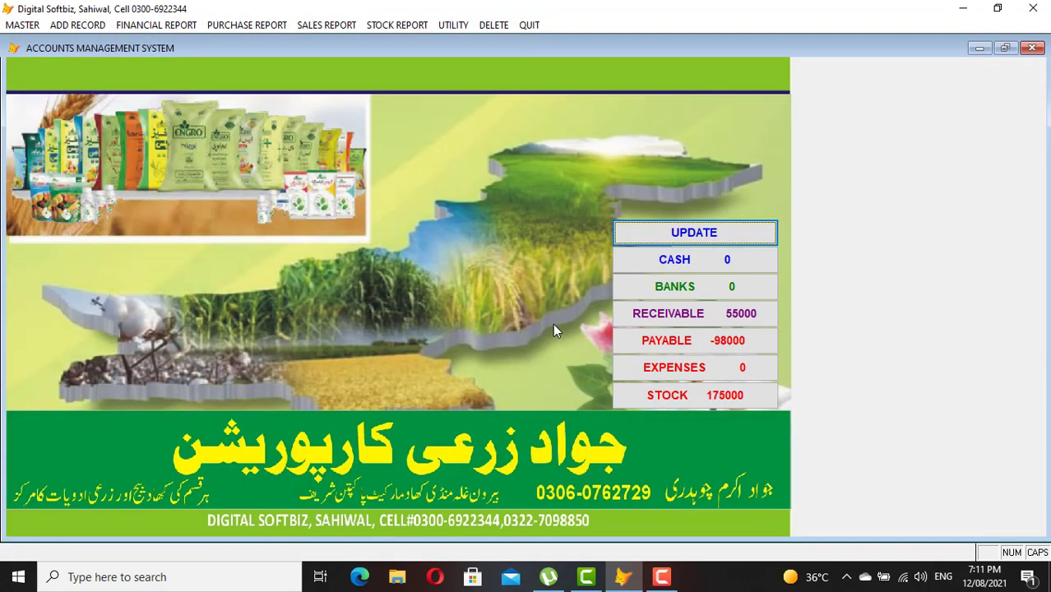
{"action": "left_click", "coordinate": [686, 233]}
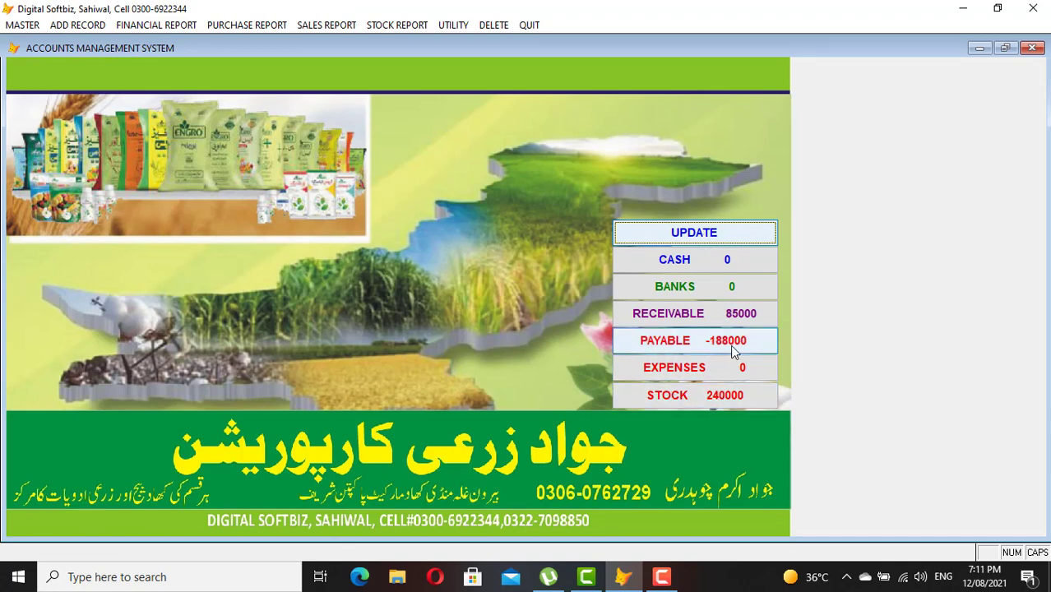
- Open the sales invoice form and start a new bill for SAFDAR COMM SHOP by searching for SAF
{"action": "left_click", "coordinate": [128, 27]}
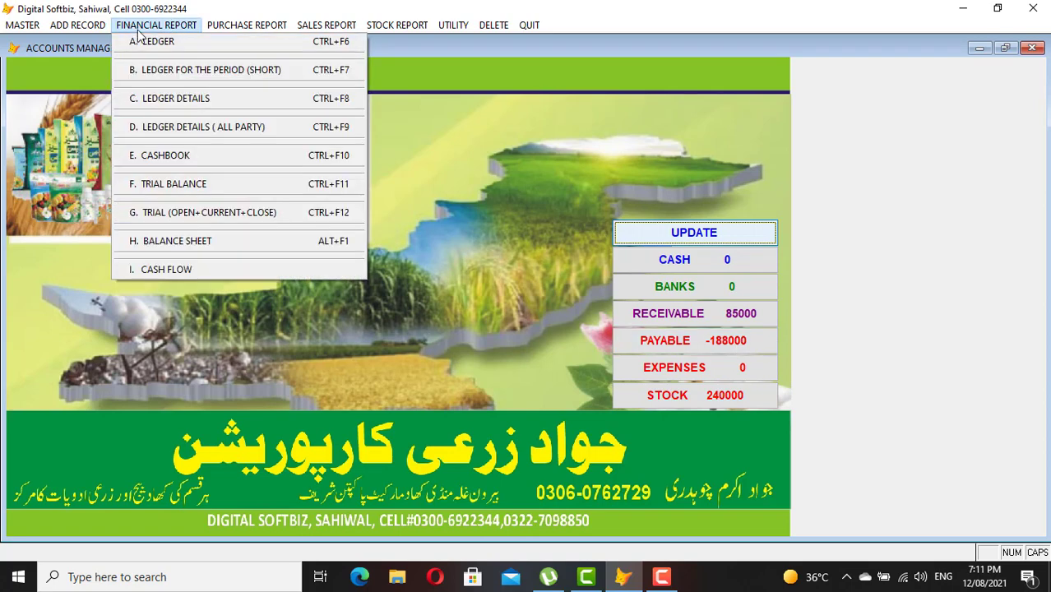
{"action": "mouse_move", "coordinate": [100, 32]}
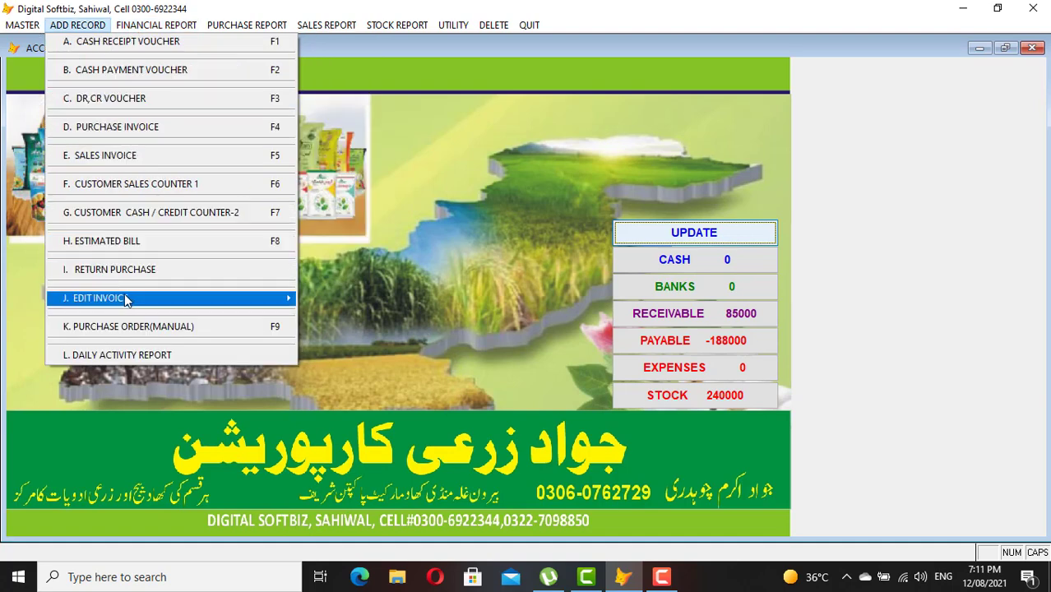
{"action": "left_click", "coordinate": [129, 156]}
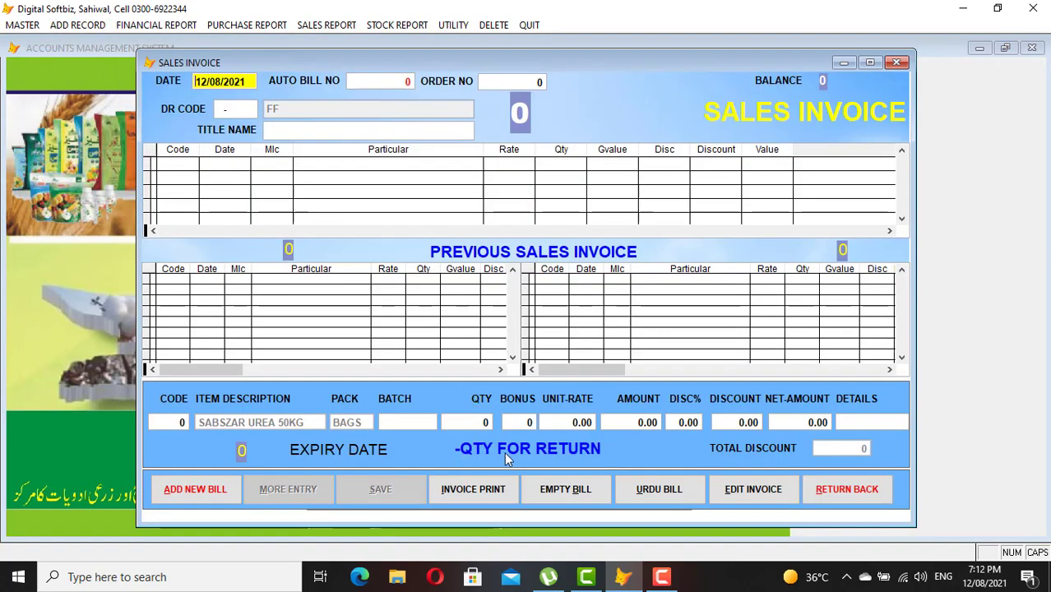
{"action": "key", "text": "Return"}
{"action": "key", "text": "Return"}
{"action": "type", "text": "SAF"}
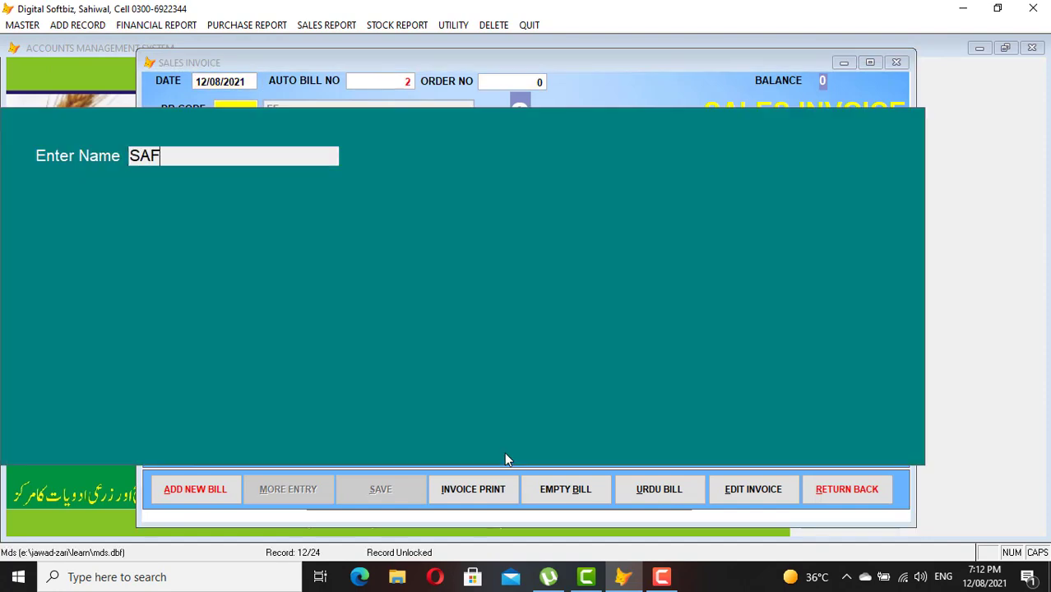
{"action": "key", "text": "Return"}
{"action": "key", "text": "Return"}
{"action": "key", "text": "Return"}
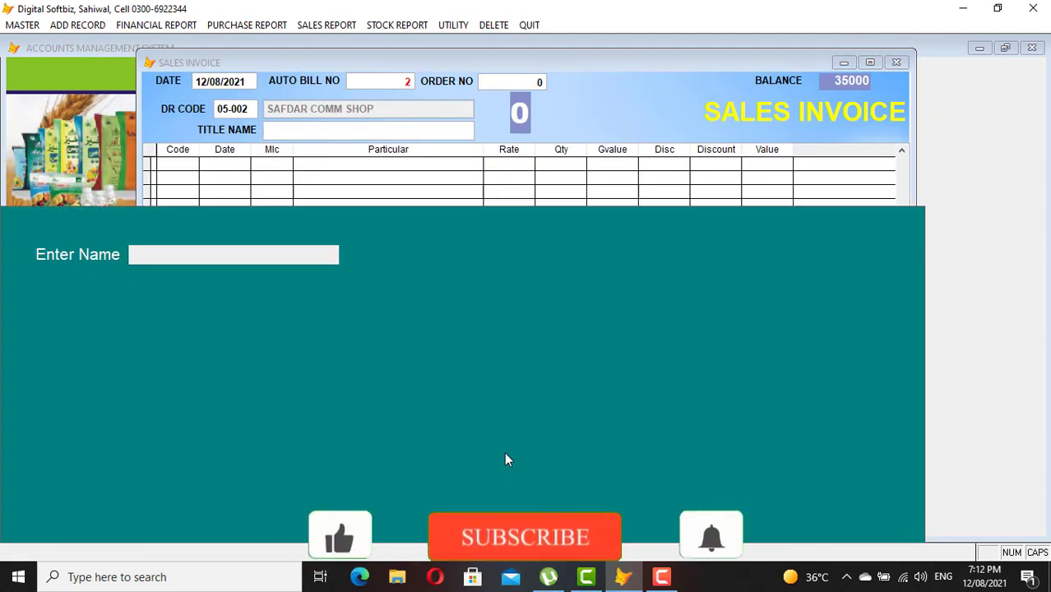
- Find SABSZAR UREA 50KG by searching for URE and enter it as a return with quantity -2 and unit rate 1700
{"action": "type", "text": "URE"}
{"action": "key", "text": "Return"}
{"action": "key", "text": "Return"}
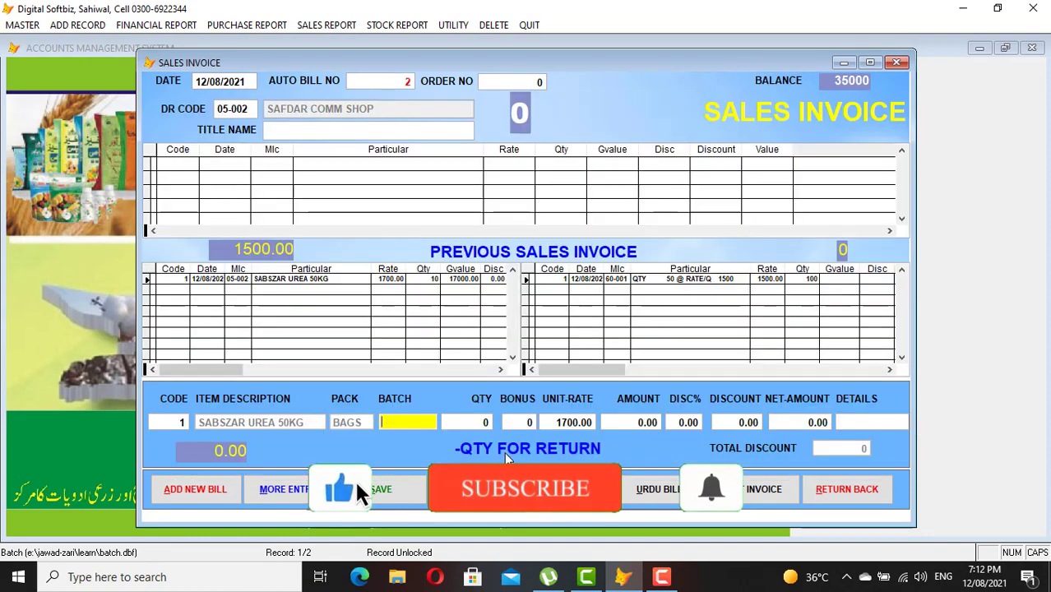
{"action": "key", "text": "Return"}
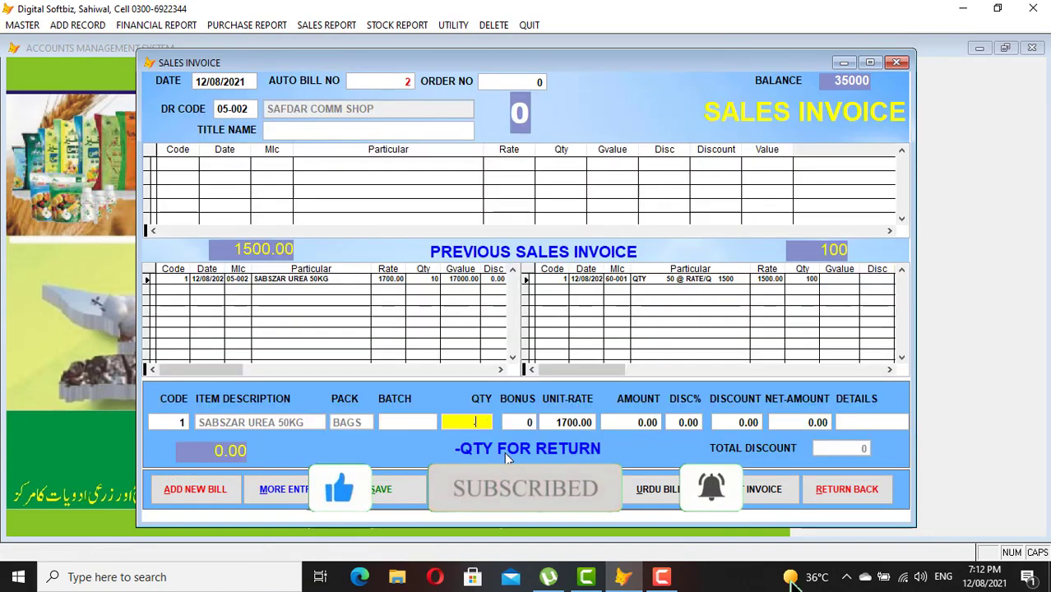
{"action": "type", "text": "-2"}
{"action": "key", "text": "Return"}
{"action": "key", "text": "Return"}
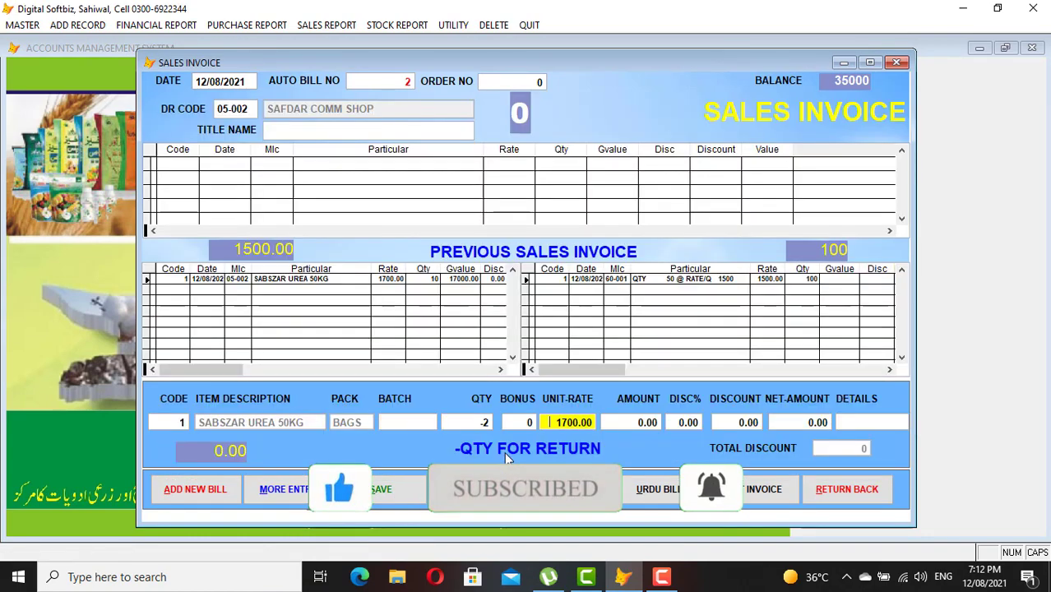
{"action": "type", "text": "17"}
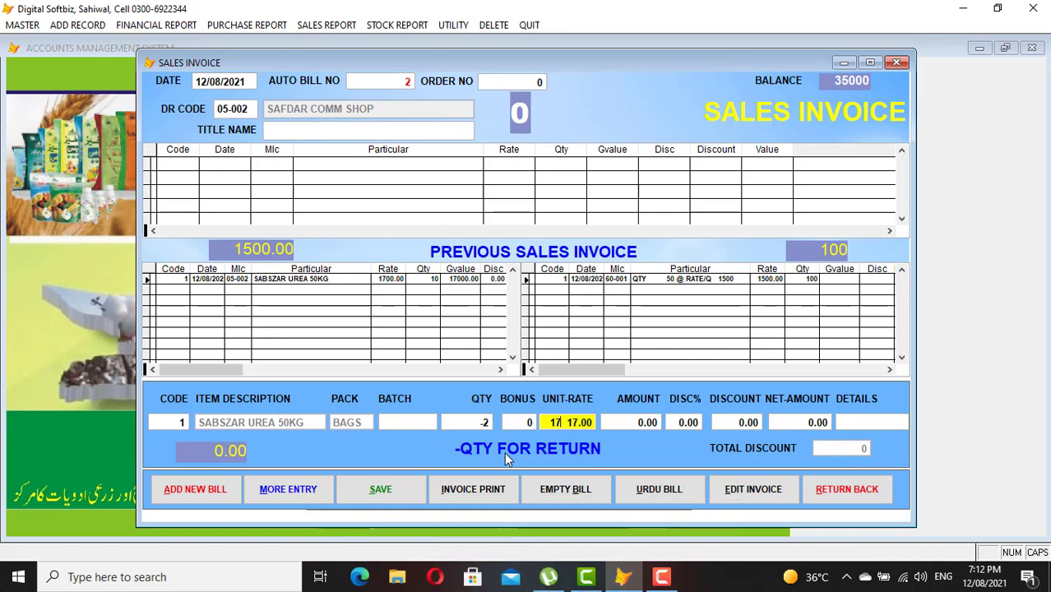
{"action": "type", "text": "00"}
{"action": "key", "text": "Return"}
- Accept the default discount and details fields and save the return entry on the sales invoice
{"action": "key", "text": "Return"}
{"action": "key", "text": "Return"}
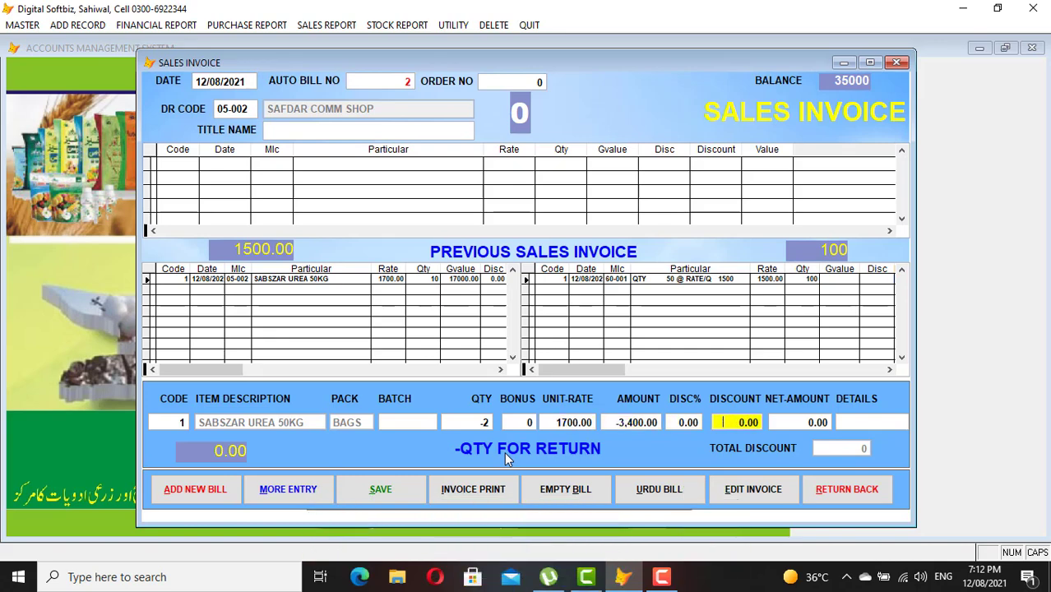
{"action": "key", "text": "Return"}
{"action": "key", "text": "Return"}
{"action": "key", "text": "Return"}
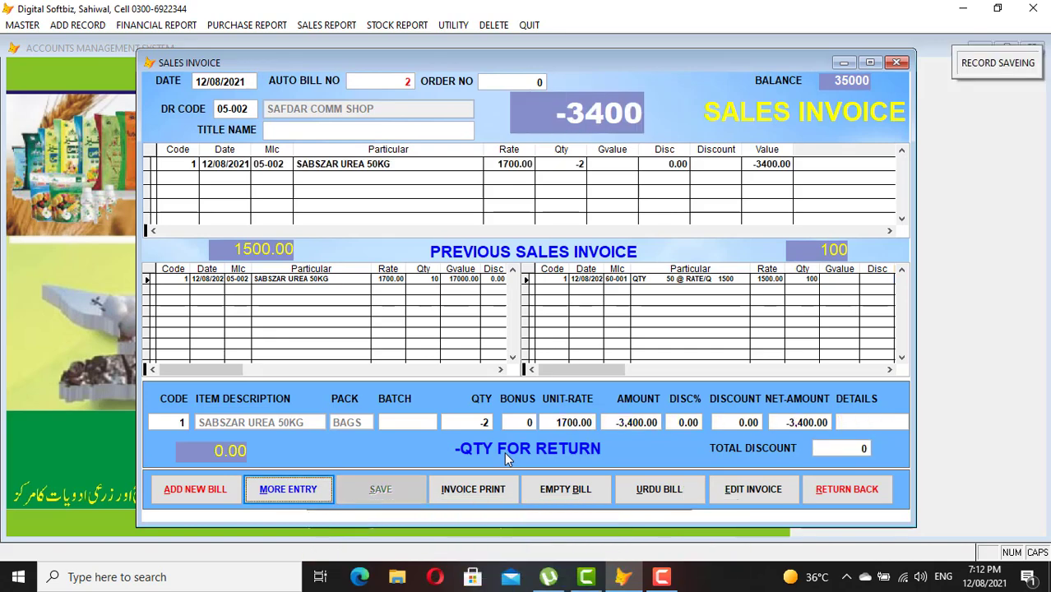
- Preview the Urdu bill for bill number 2, cancel printing it, and close the sales invoice form
{"action": "left_click", "coordinate": [648, 492]}
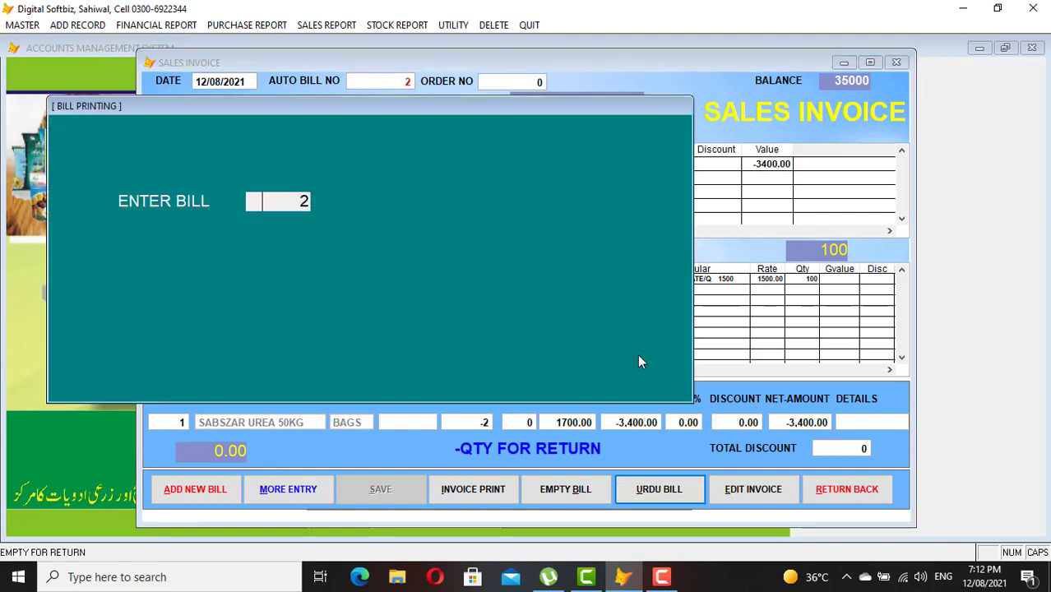
{"action": "key", "text": "Return"}
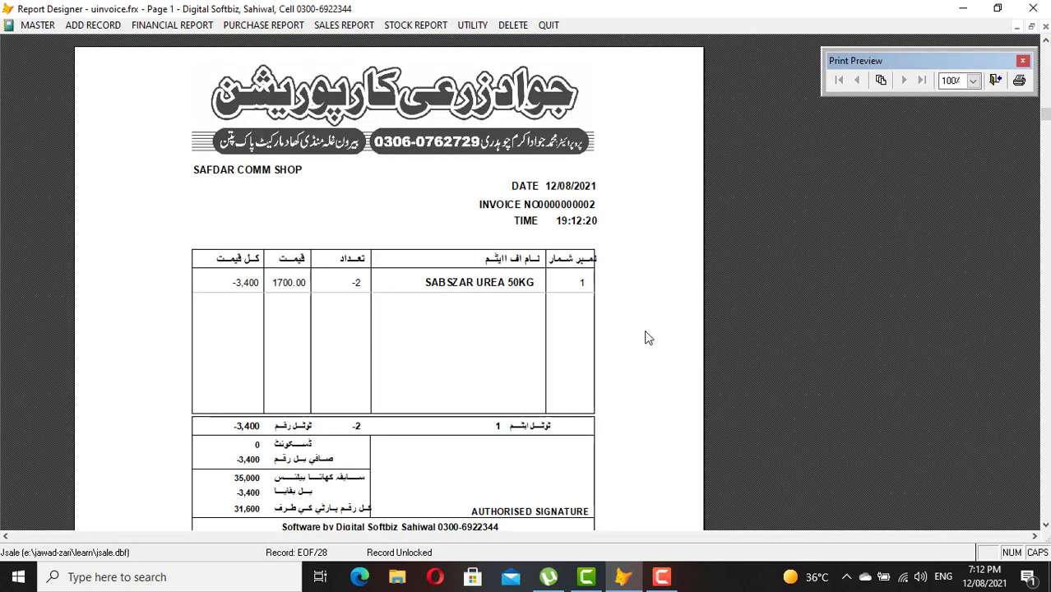
{"action": "key", "text": "Escape"}
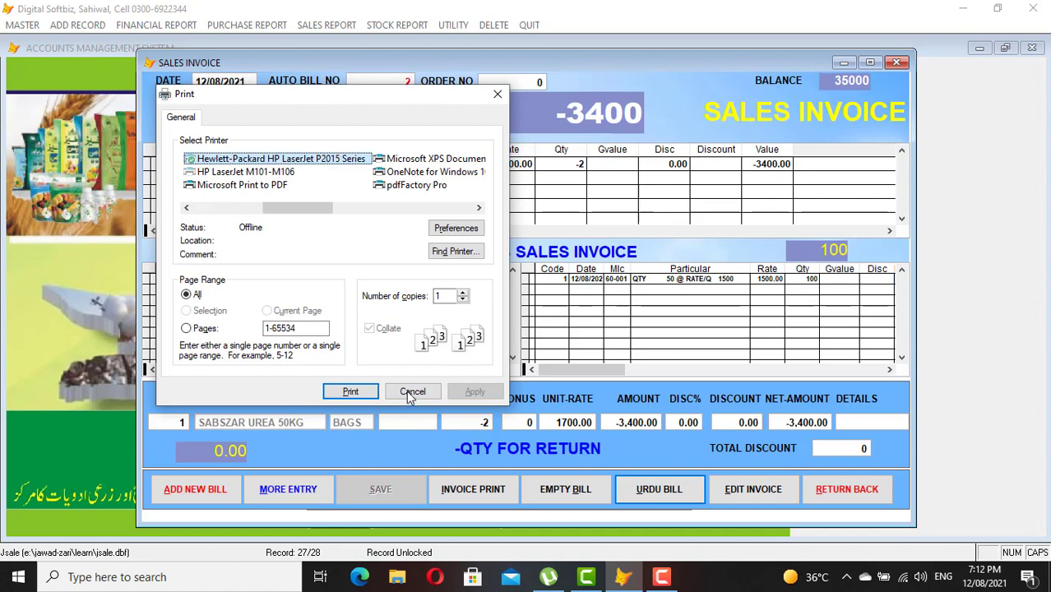
{"action": "left_click", "coordinate": [411, 393]}
{"action": "left_click", "coordinate": [827, 492]}
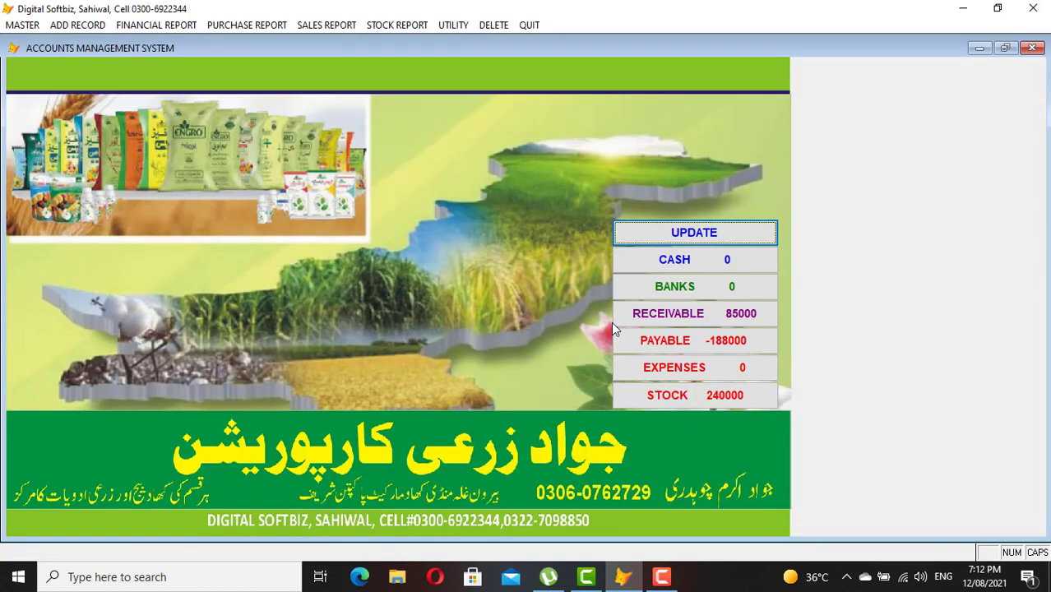
- Preview the stock in hand report again to check the quantity of SABSZAR UREA 50KG after the return, and close it
{"action": "left_click", "coordinate": [417, 20]}
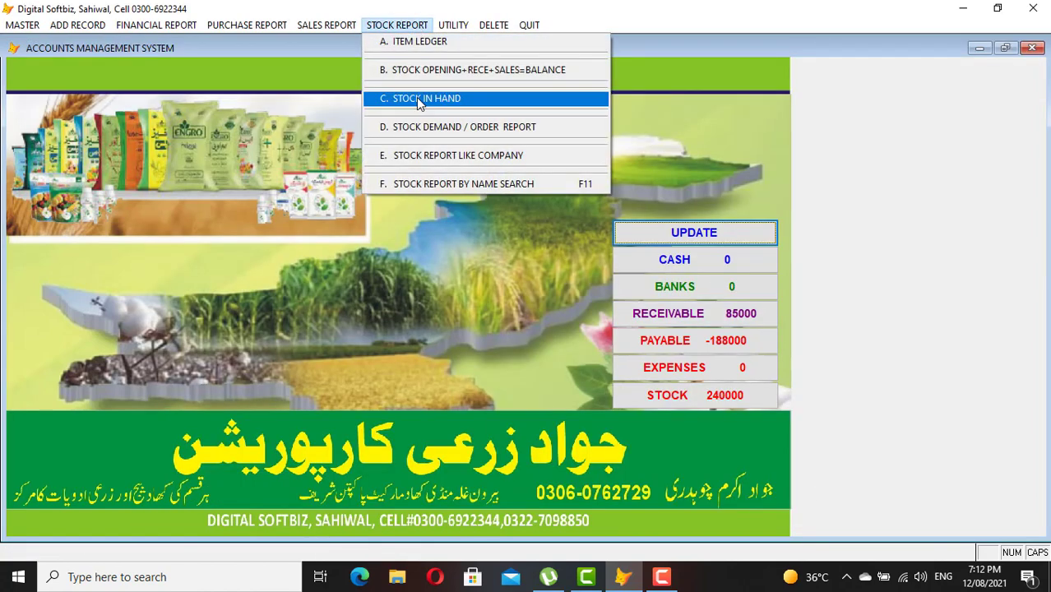
{"action": "left_click", "coordinate": [417, 98]}
{"action": "key", "text": "Return"}
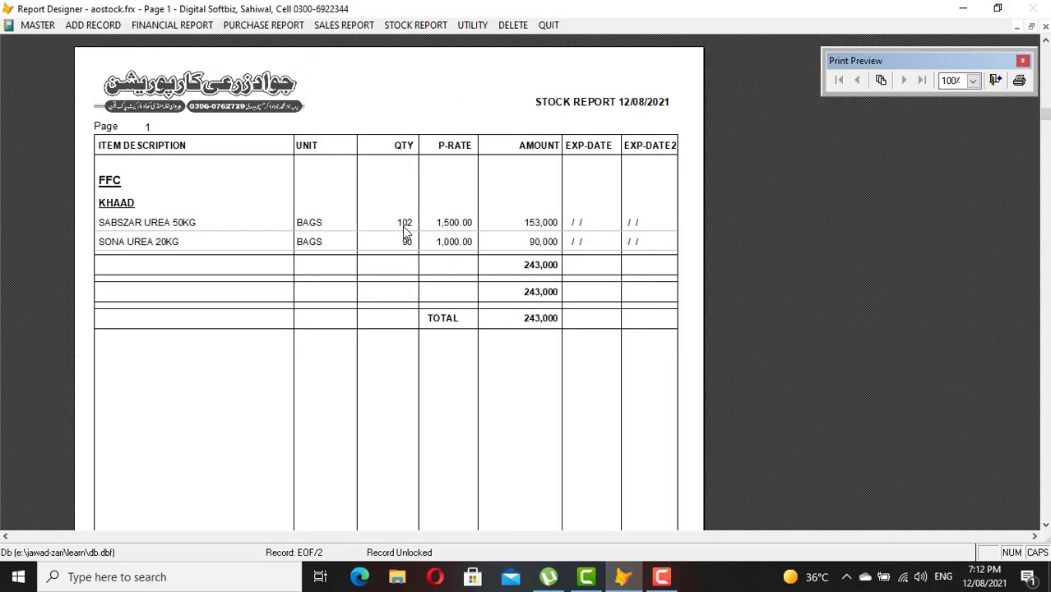
{"action": "key", "text": "Escape"}
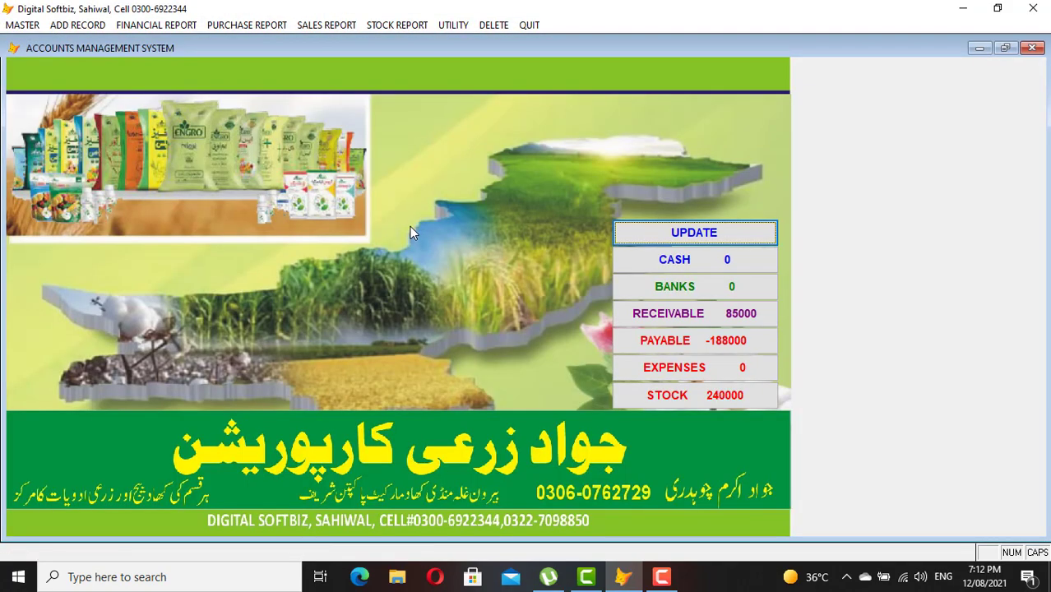
- Preview the ledger of SAFDAR COMM SHOP for the default period by searching for SAF, and check the returned item's entry
{"action": "left_click", "coordinate": [164, 25]}
{"action": "left_click", "coordinate": [189, 39]}
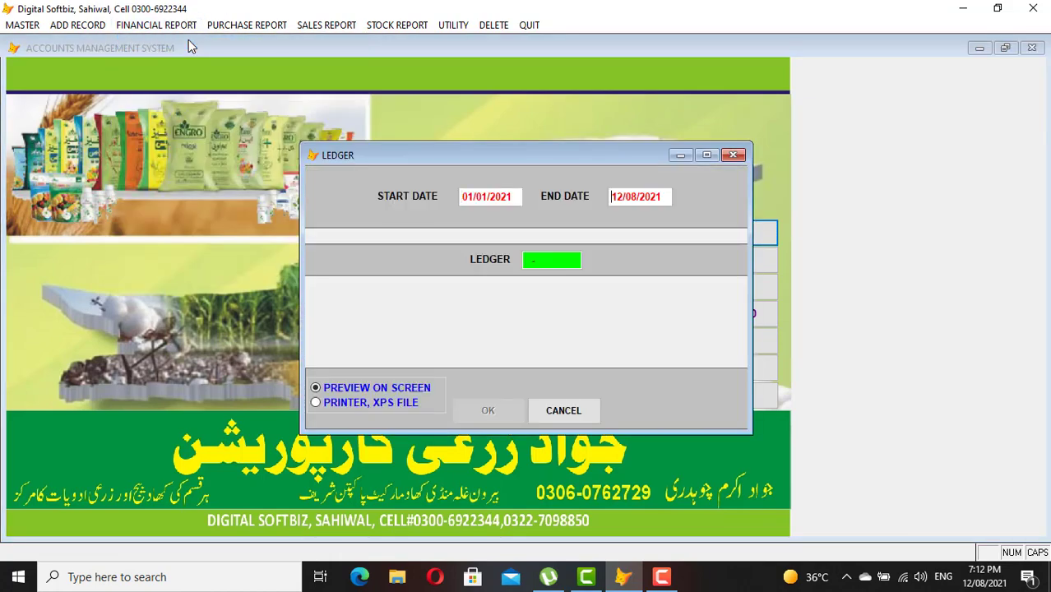
{"action": "type", "text": "SAF"}
{"action": "key", "text": "Return"}
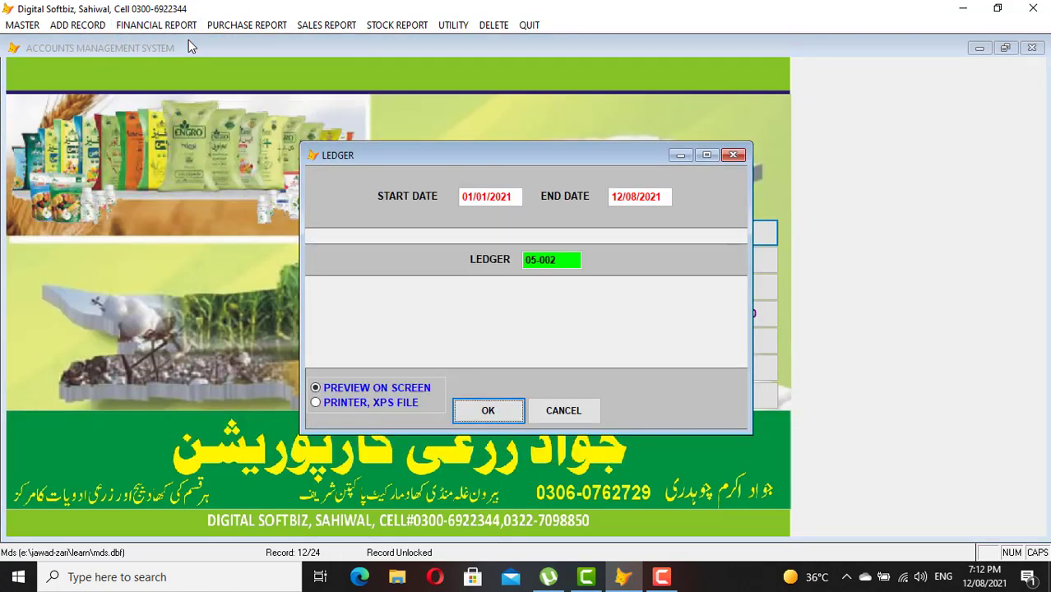
{"action": "key", "text": "Return"}
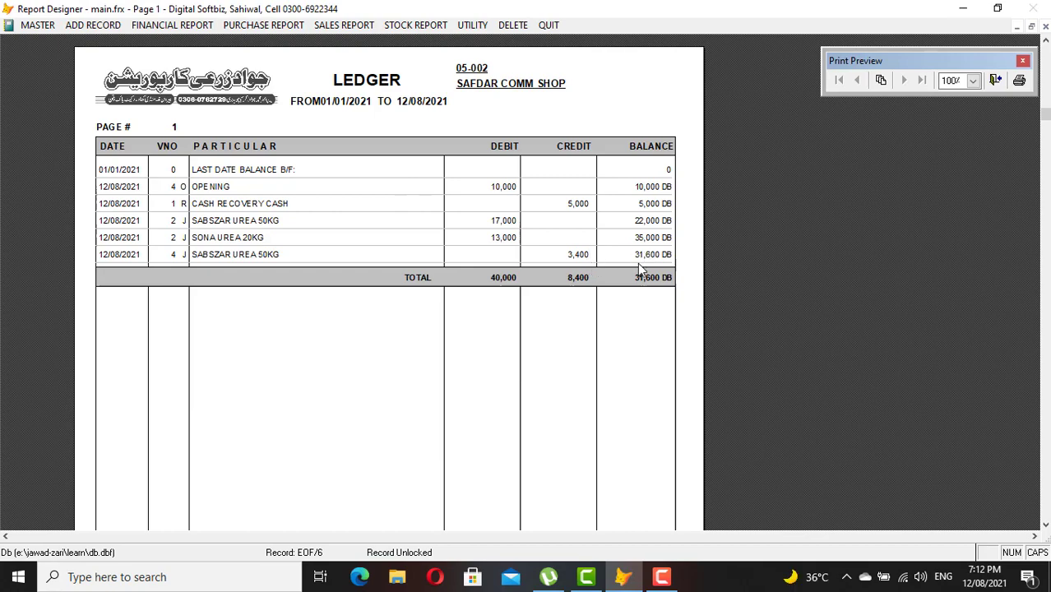
- Close the ledger, preview the ledger details of SAFDAR COMM SHOP by searching for SAF, review the sale and return entries, and close the preview
{"action": "key", "text": "Escape"}
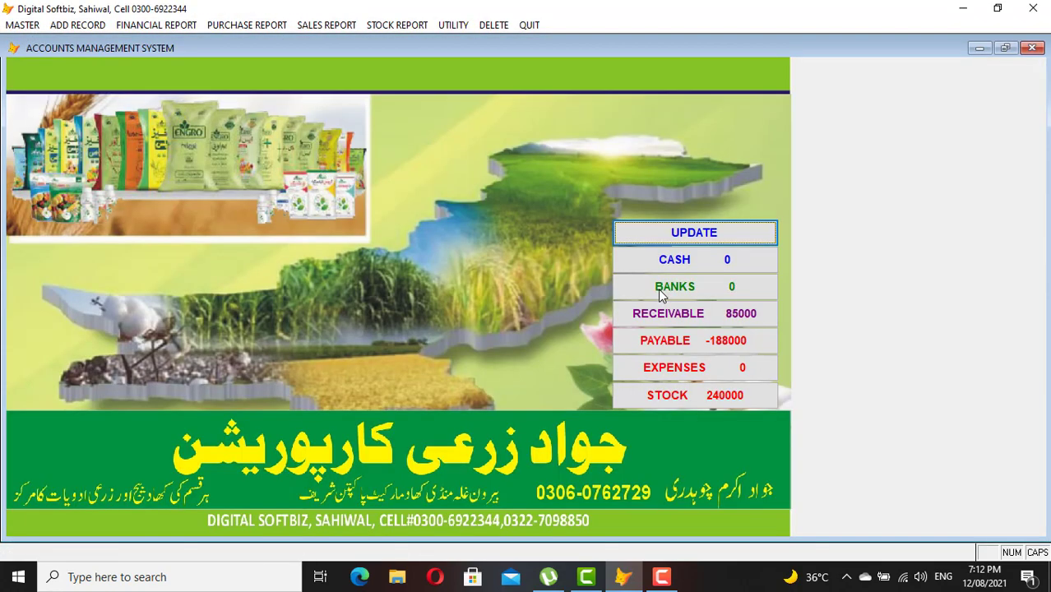
{"action": "left_click", "coordinate": [103, 26]}
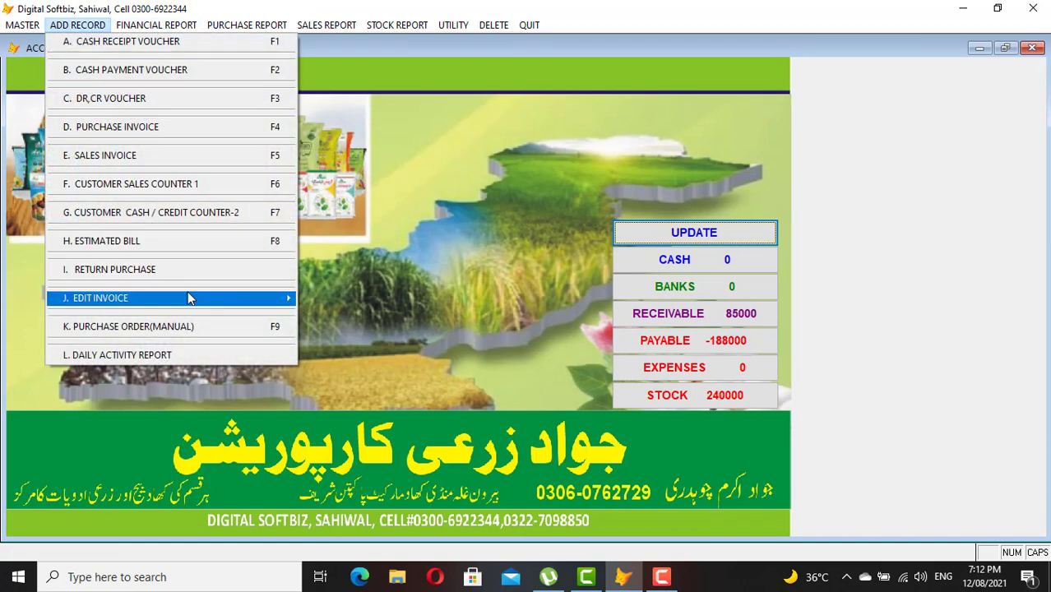
{"action": "mouse_move", "coordinate": [189, 297]}
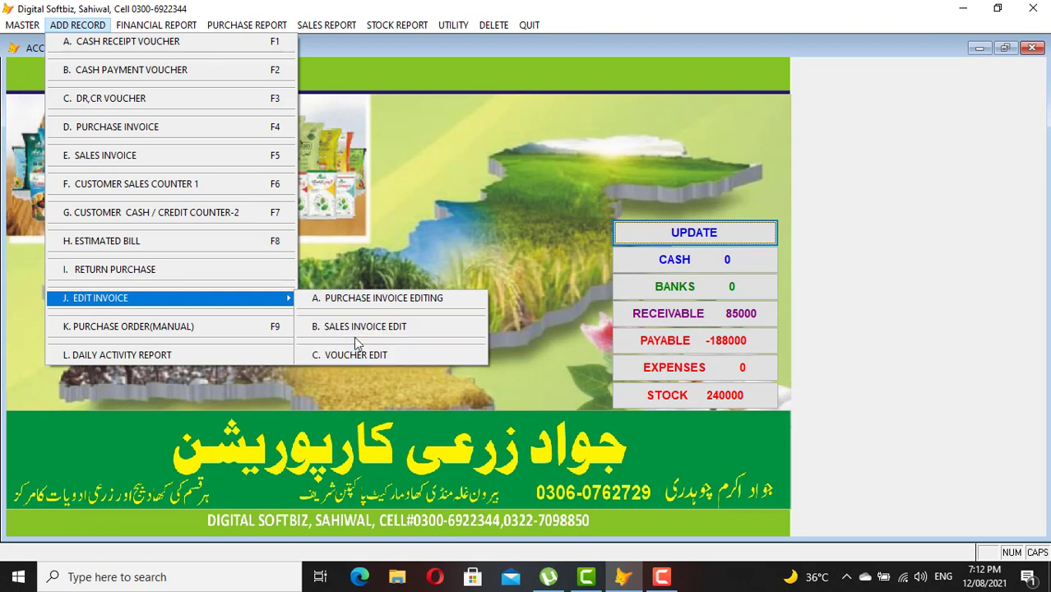
{"action": "mouse_move", "coordinate": [156, 25]}
{"action": "left_click", "coordinate": [193, 97]}
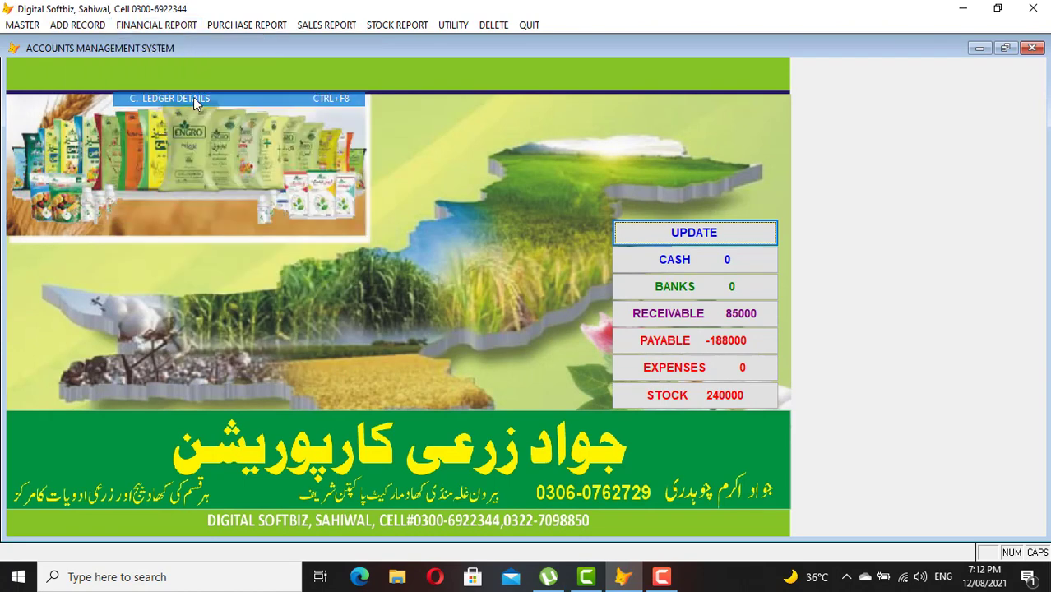
{"action": "type", "text": "SAF"}
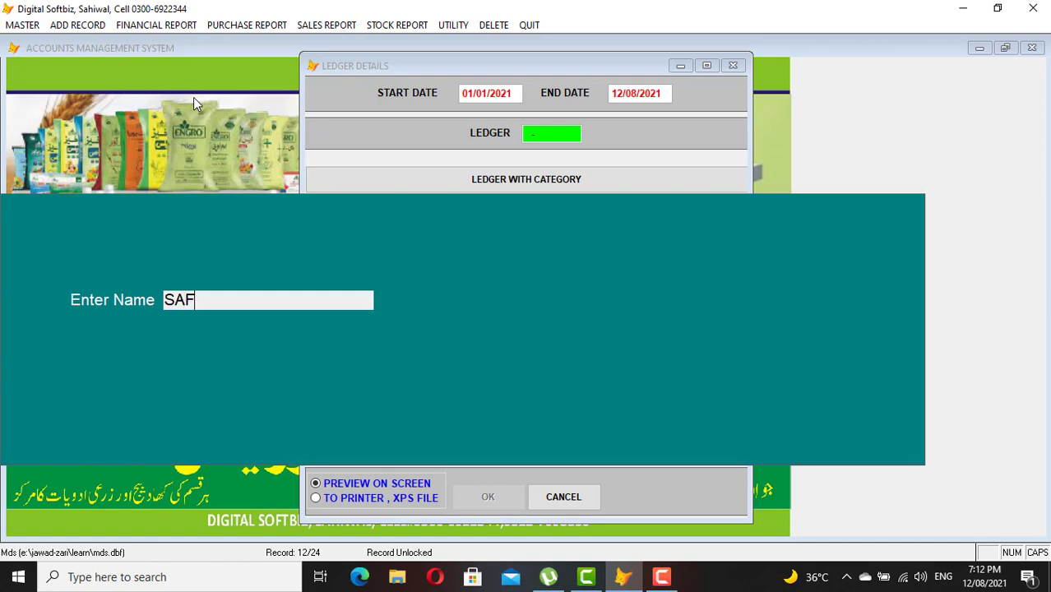
{"action": "key", "text": "Return"}
{"action": "key", "text": "Return"}
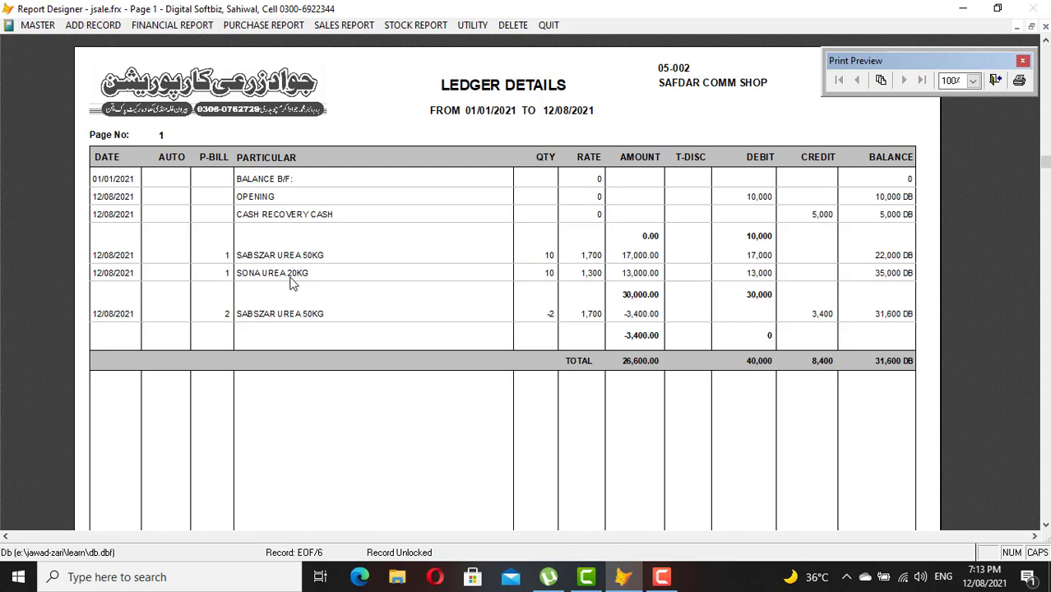
{"action": "key", "text": "Escape"}
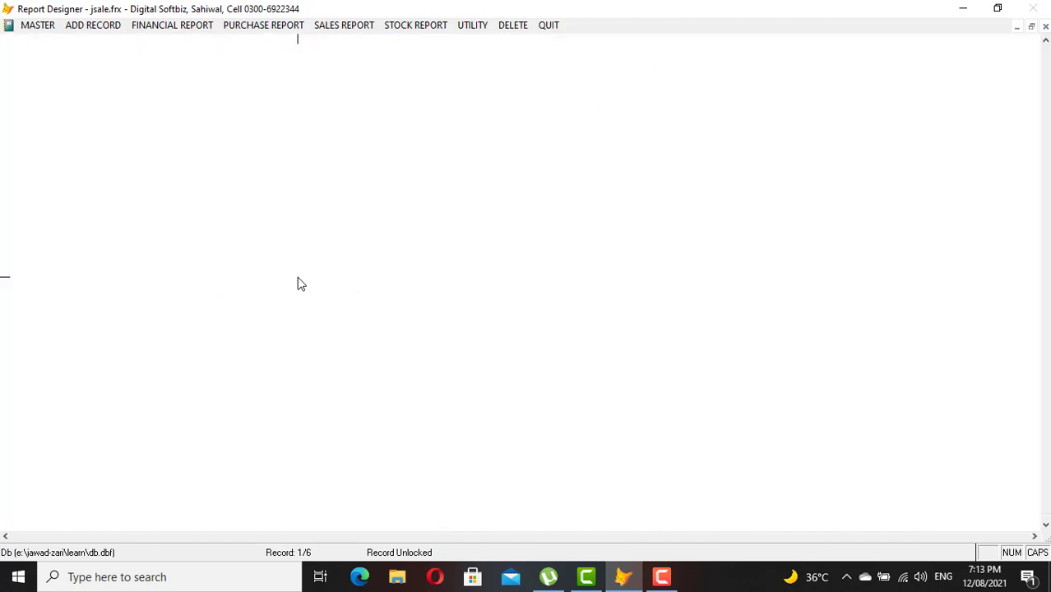
- Preview the stock in hand report with the default company and group ranges and close it
{"action": "left_click", "coordinate": [398, 25]}
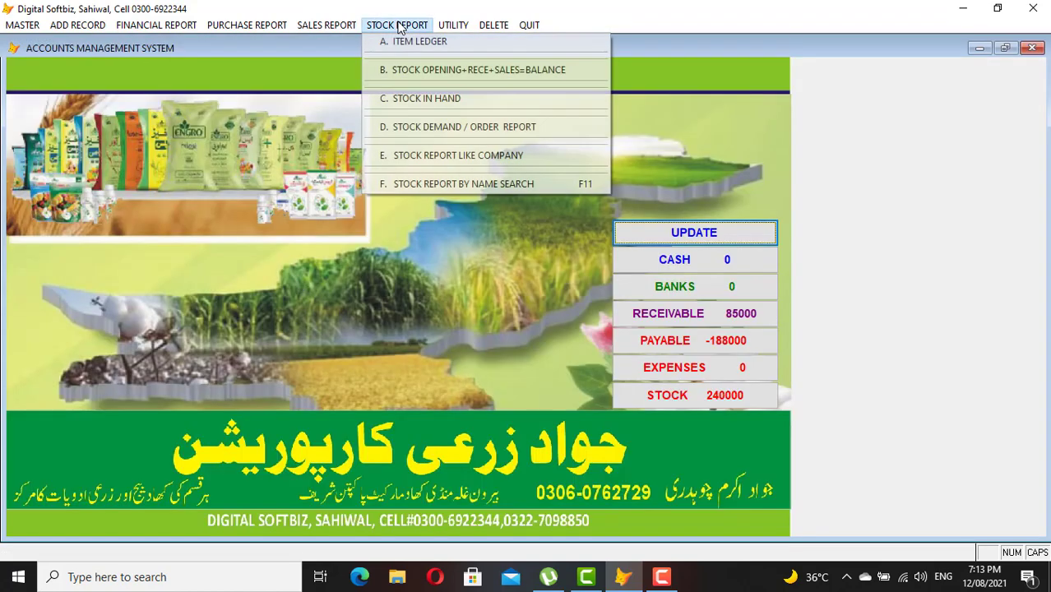
{"action": "left_click", "coordinate": [438, 102]}
{"action": "key", "text": "Return"}
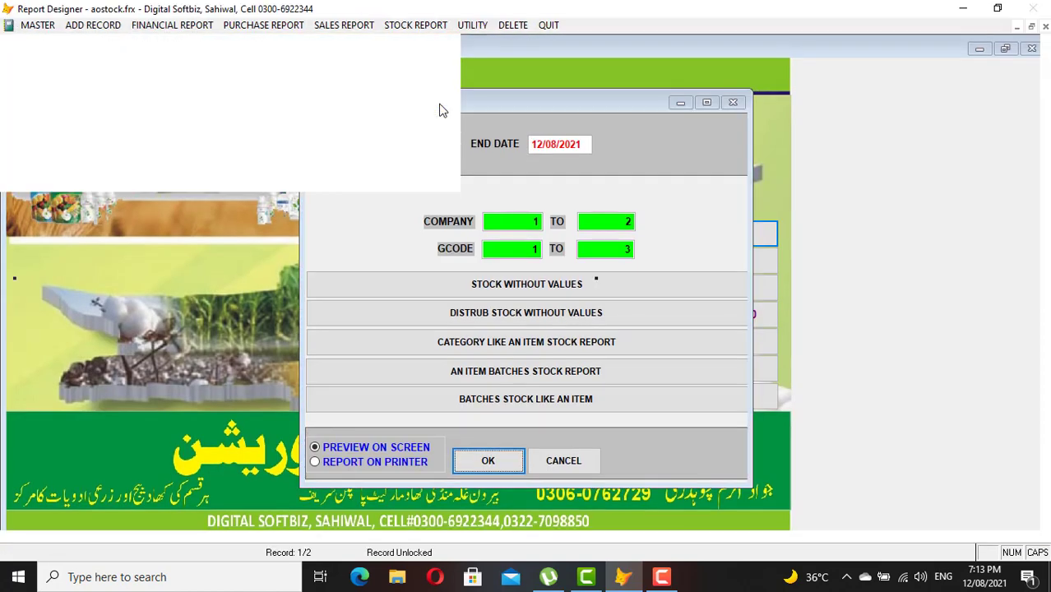
{"action": "key", "text": "Escape"}
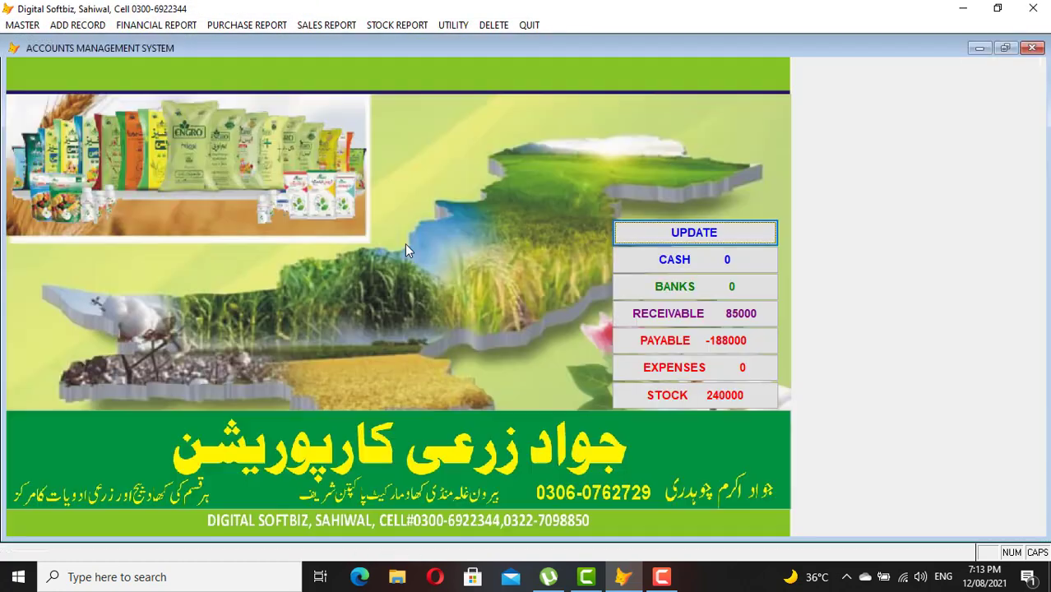
- Load sales bill number 1 for editing in the Edit Sales Invoice form
{"action": "left_click", "coordinate": [78, 24]}
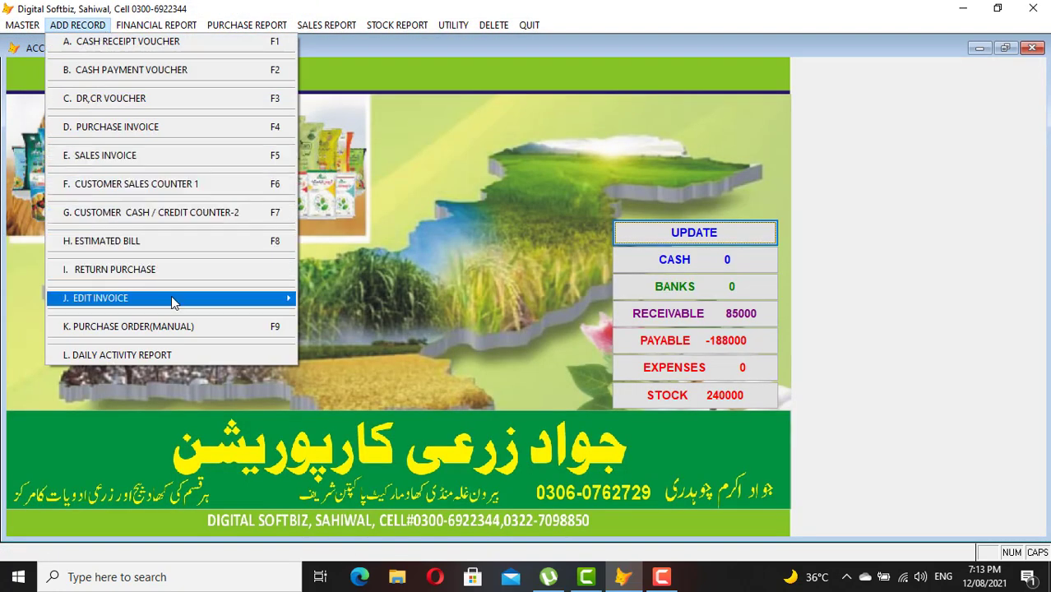
{"action": "mouse_move", "coordinate": [171, 297]}
{"action": "left_click", "coordinate": [352, 328]}
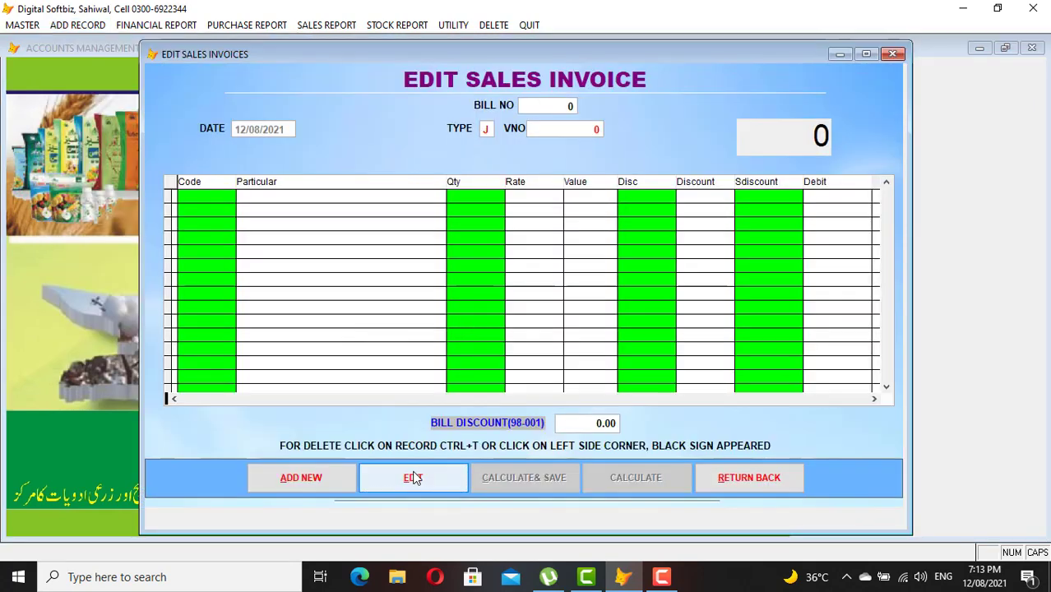
{"action": "type", "text": "1"}
{"action": "key", "text": "Return"}
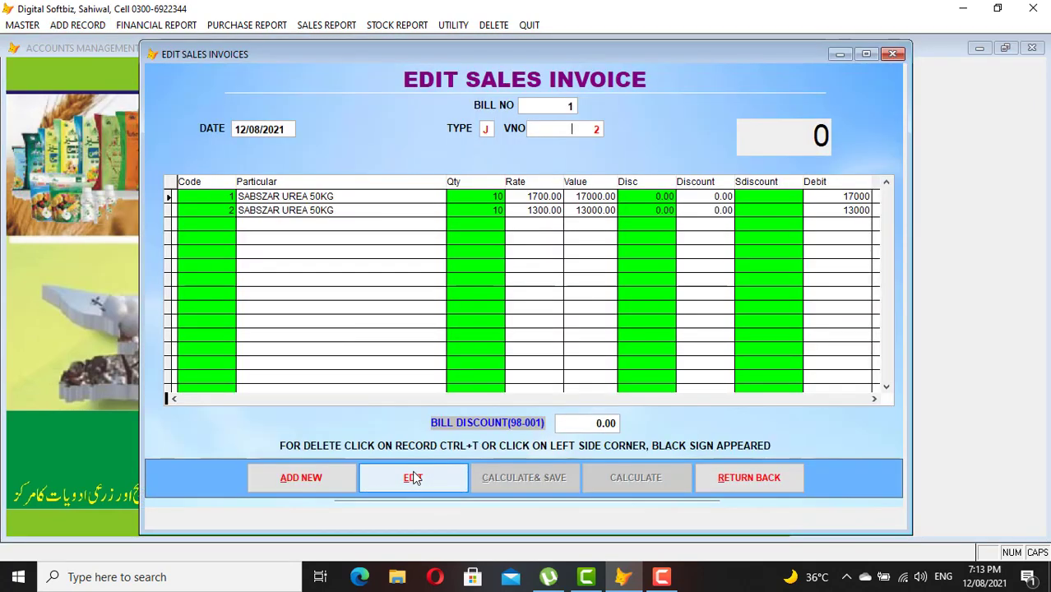
{"action": "left_click", "coordinate": [413, 477]}
{"action": "left_click", "coordinate": [217, 199]}
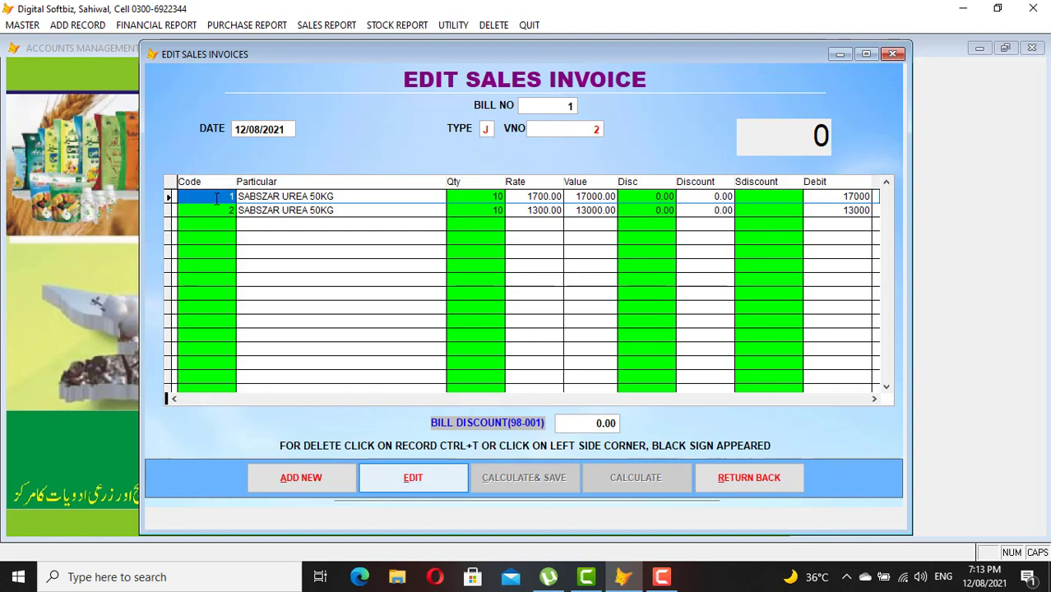
- Set the quantity of the item with code 2 to 20, calculate and save the invoice, and acknowledge the reindexing notice
{"action": "left_click", "coordinate": [492, 210]}
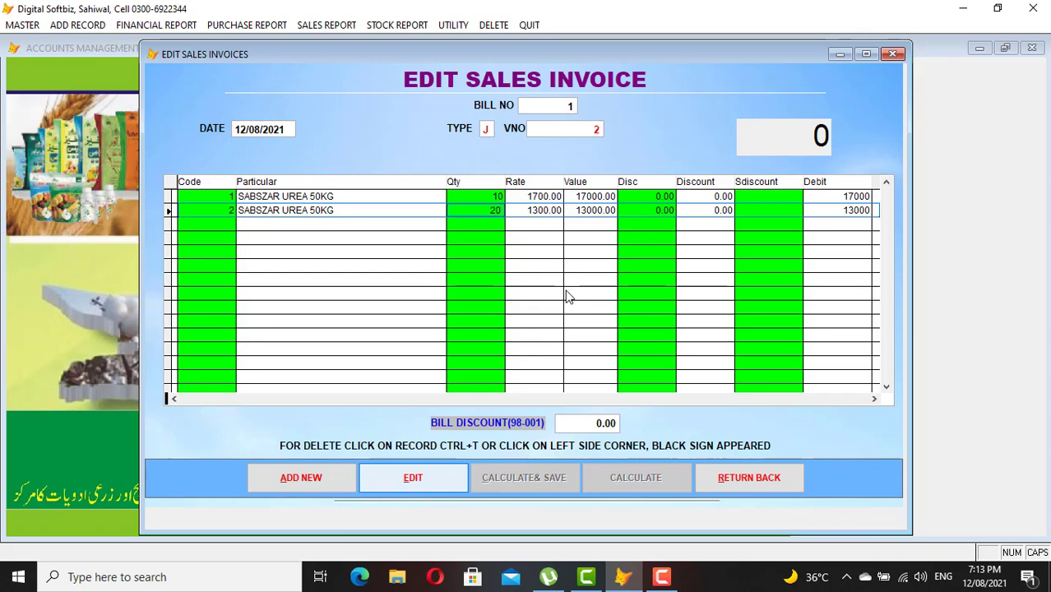
{"action": "key", "text": "Return"}
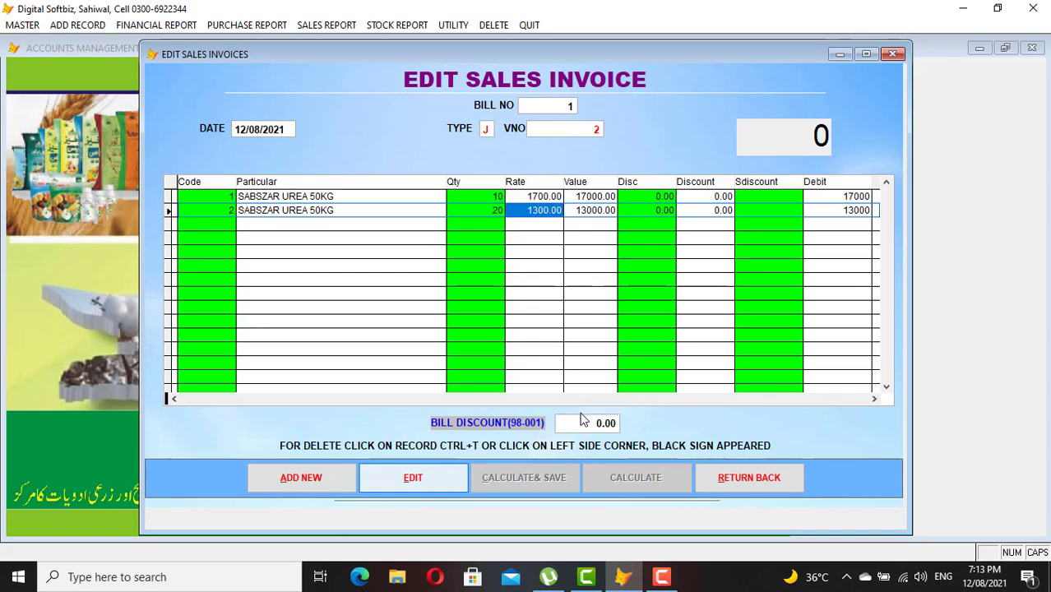
{"action": "key", "text": "Return"}
{"action": "key", "text": "Return"}
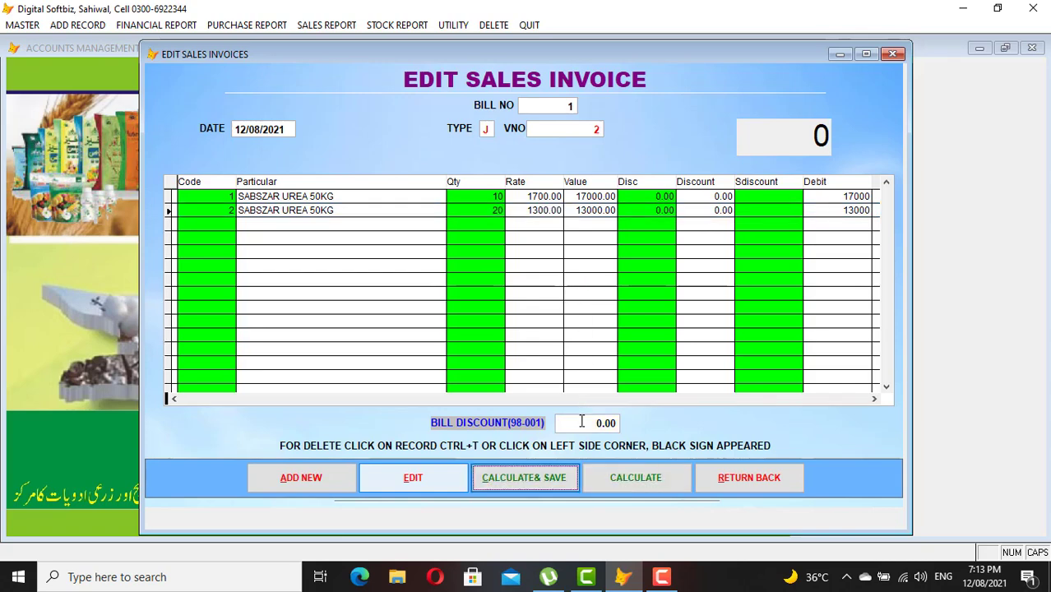
{"action": "key", "text": "Return"}
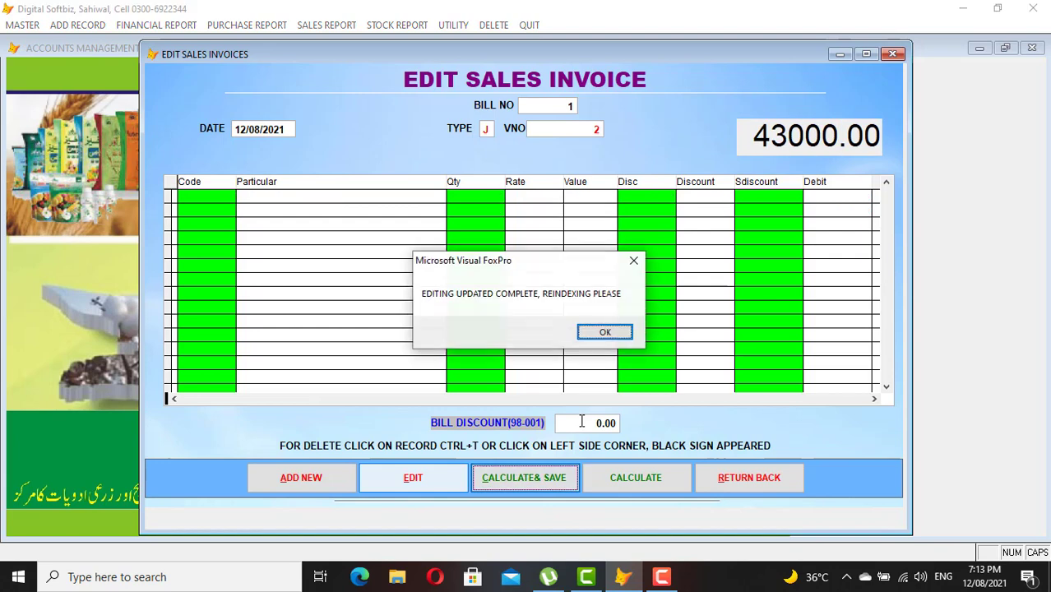
{"action": "left_click", "coordinate": [604, 331]}
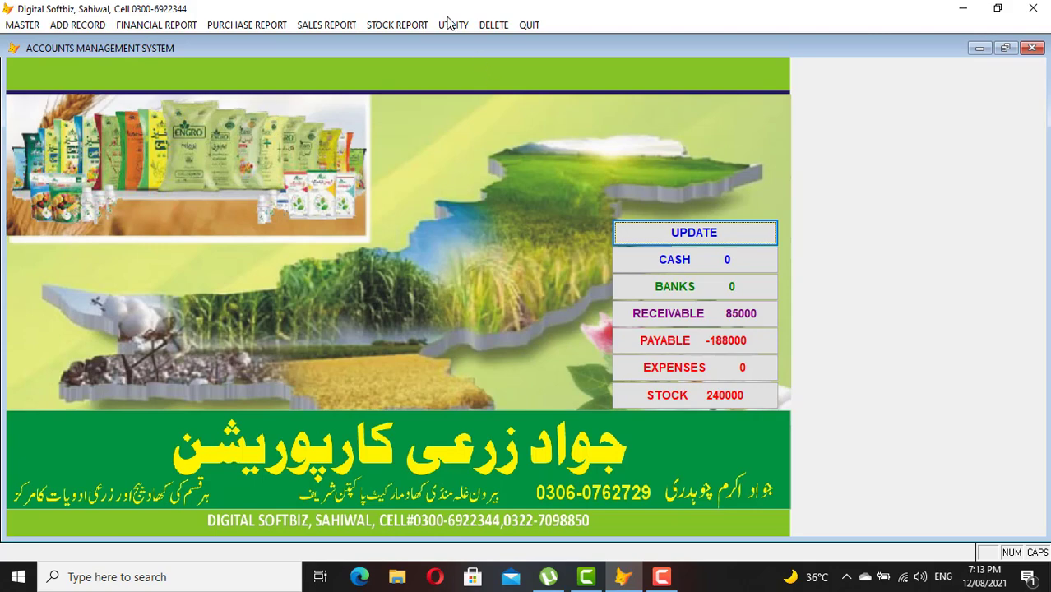
- Reindex the database with the Reindexing utility and accept the warning about closing all users
{"action": "left_click", "coordinate": [451, 25]}
{"action": "left_click", "coordinate": [506, 48]}
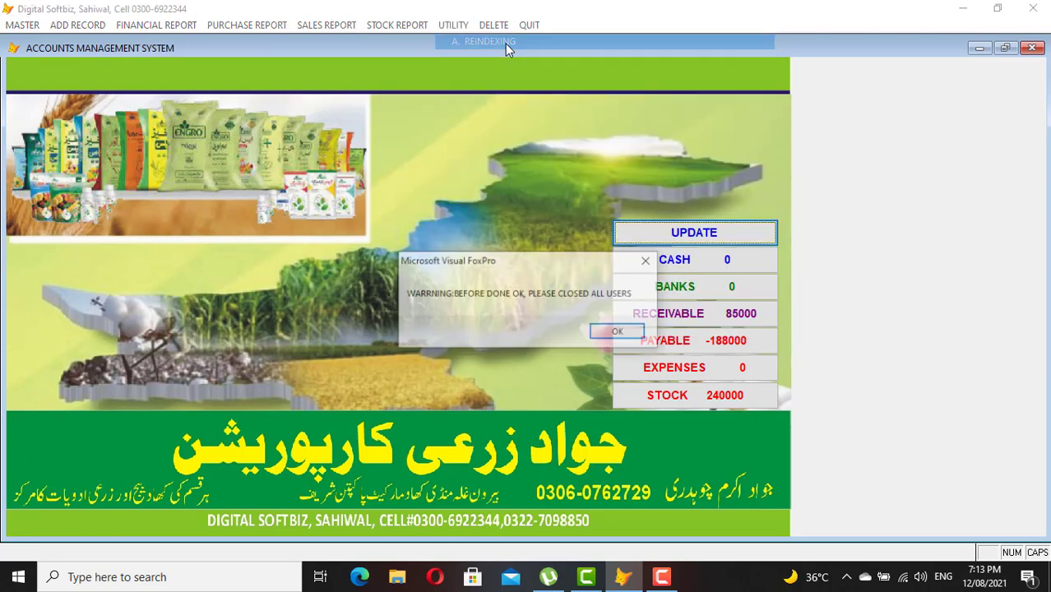
{"action": "left_click", "coordinate": [617, 332]}
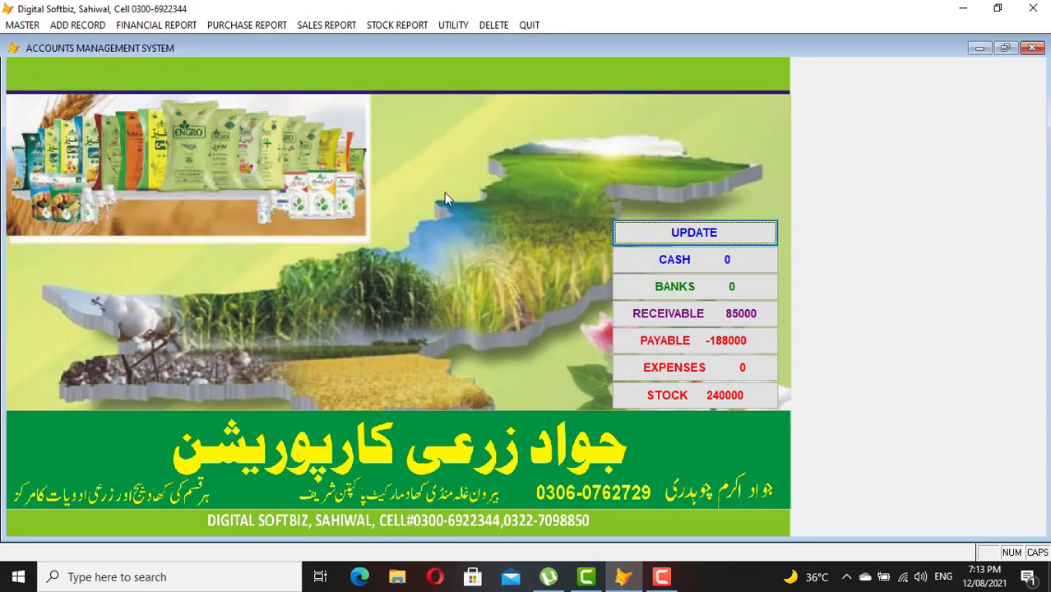
- Preview the ledger details of SAFDAR COMM SHOP by searching for SA, check the edited SONA UREA 20KG quantity, and close the preview
{"action": "left_click", "coordinate": [175, 25]}
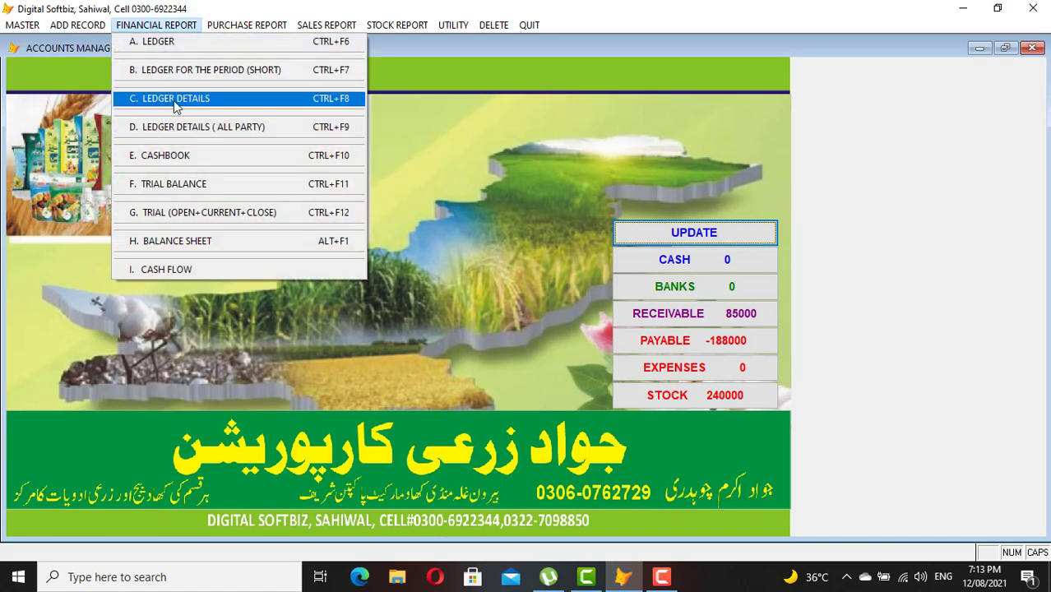
{"action": "left_click", "coordinate": [179, 101]}
{"action": "type", "text": "SA"}
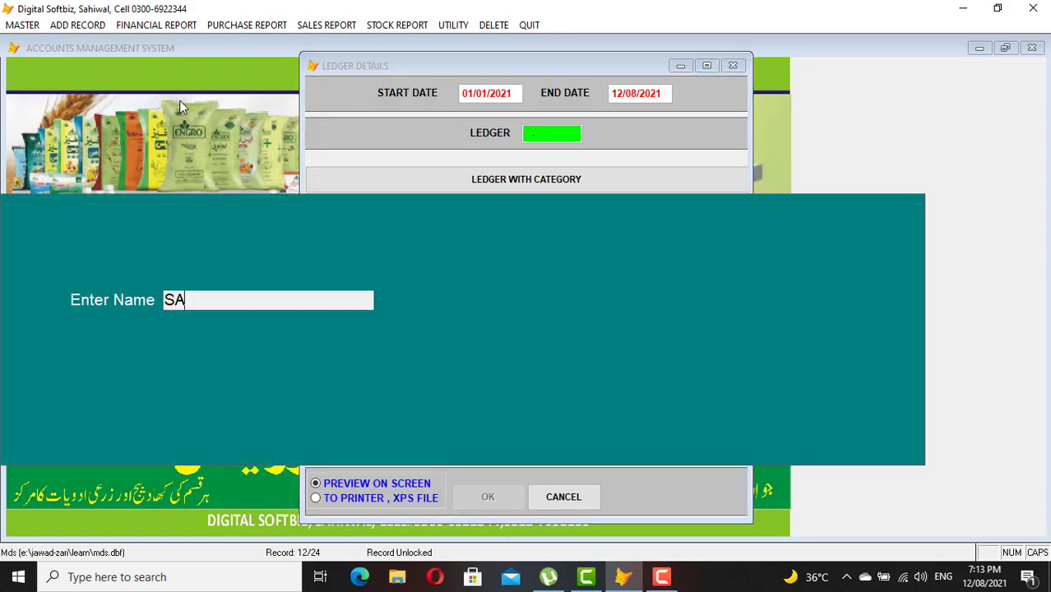
{"action": "key", "text": "Return"}
{"action": "key", "text": "Return"}
{"action": "key", "text": "Return"}
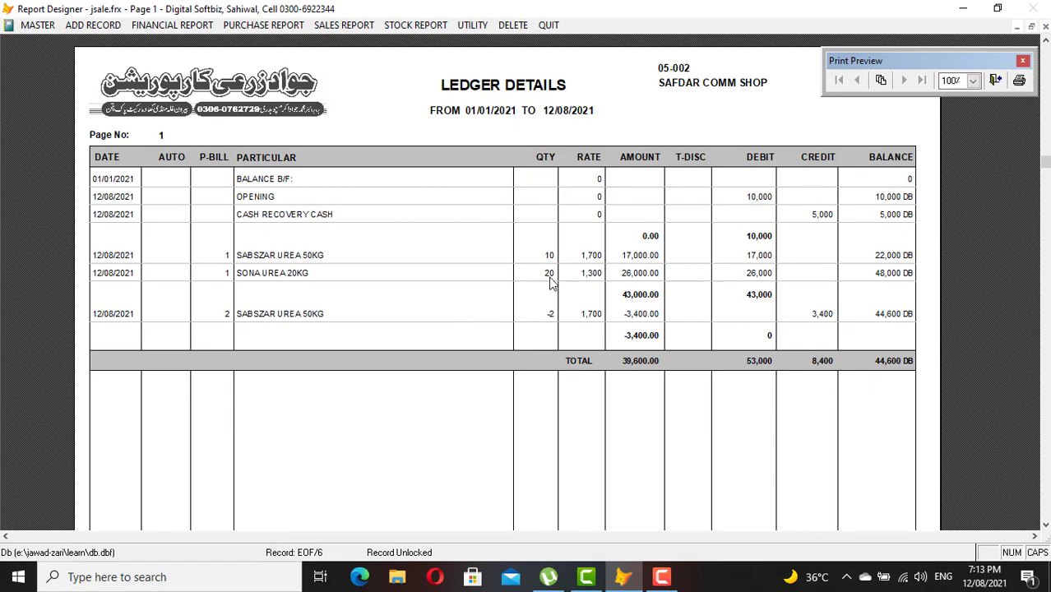
{"action": "key", "text": "Escape"}
- Preview the stock in hand report again to check the quantity of SONA UREA 20KG after the invoice edit, and close it
{"action": "left_click", "coordinate": [397, 24]}
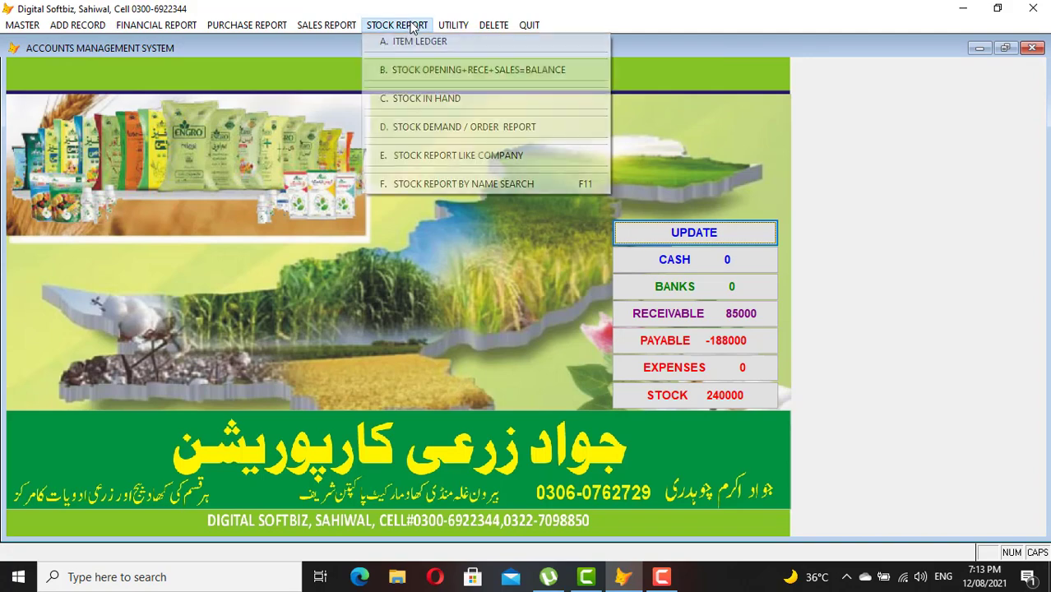
{"action": "left_click", "coordinate": [443, 97]}
{"action": "key", "text": "Return"}
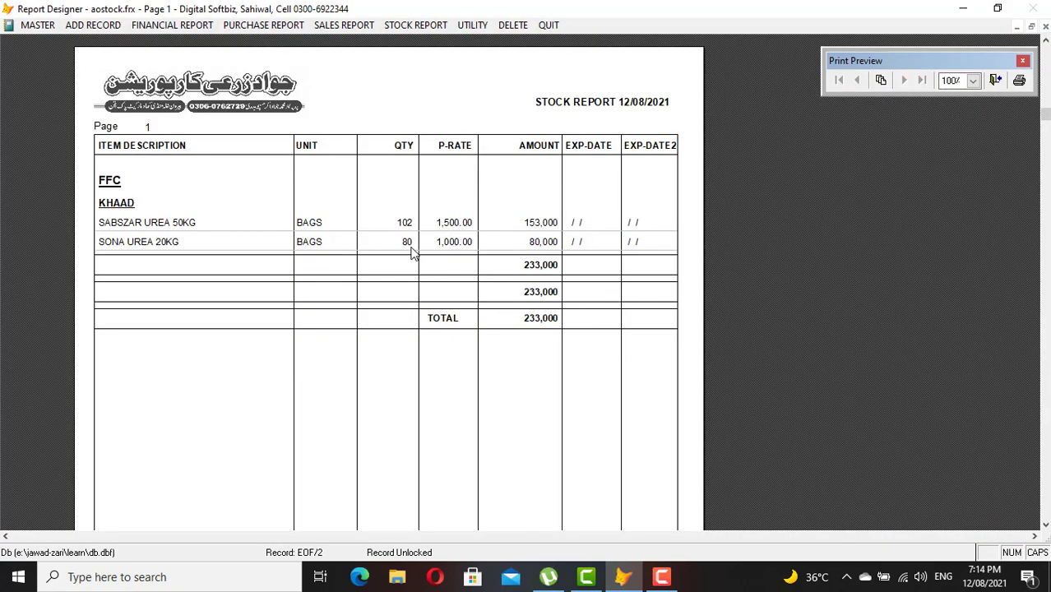
{"action": "key", "text": "Escape"}
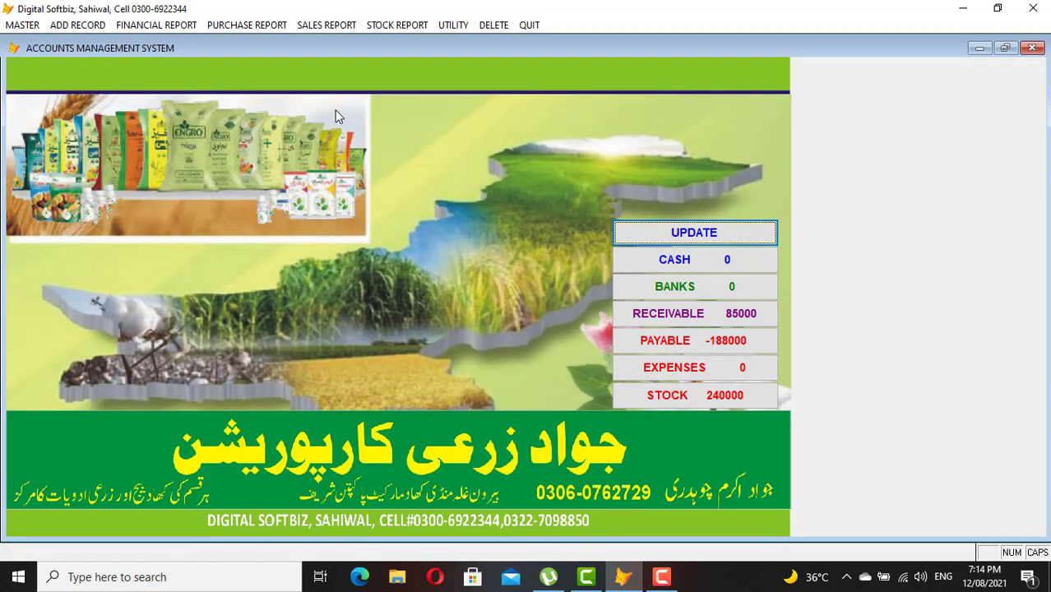
- Preview the sales summary by item for the default period, check the quantities sold, and close it
{"action": "left_click", "coordinate": [326, 26]}
{"action": "left_click", "coordinate": [369, 105]}
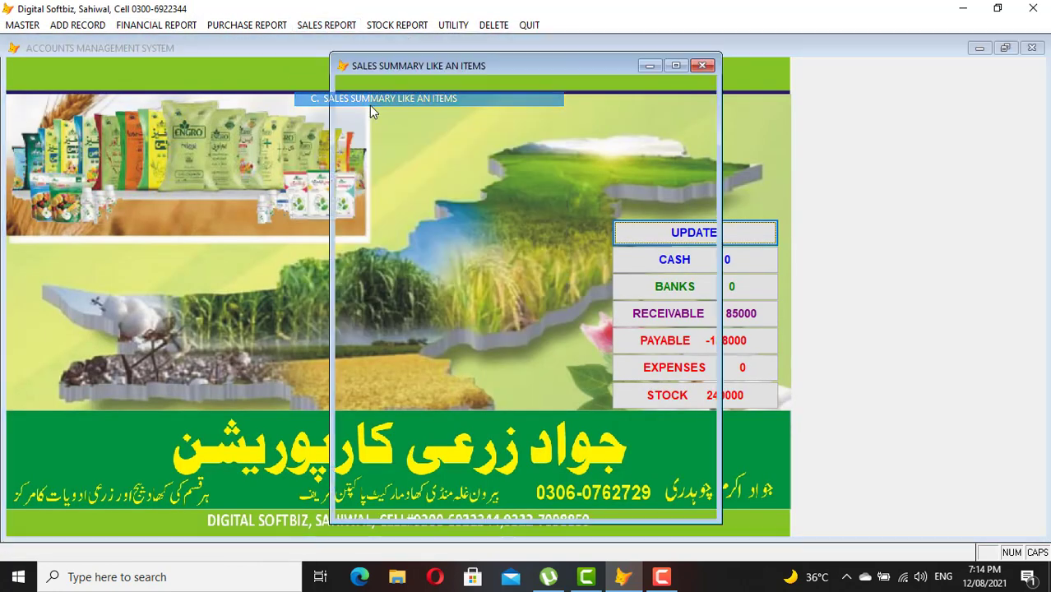
{"action": "key", "text": "Return"}
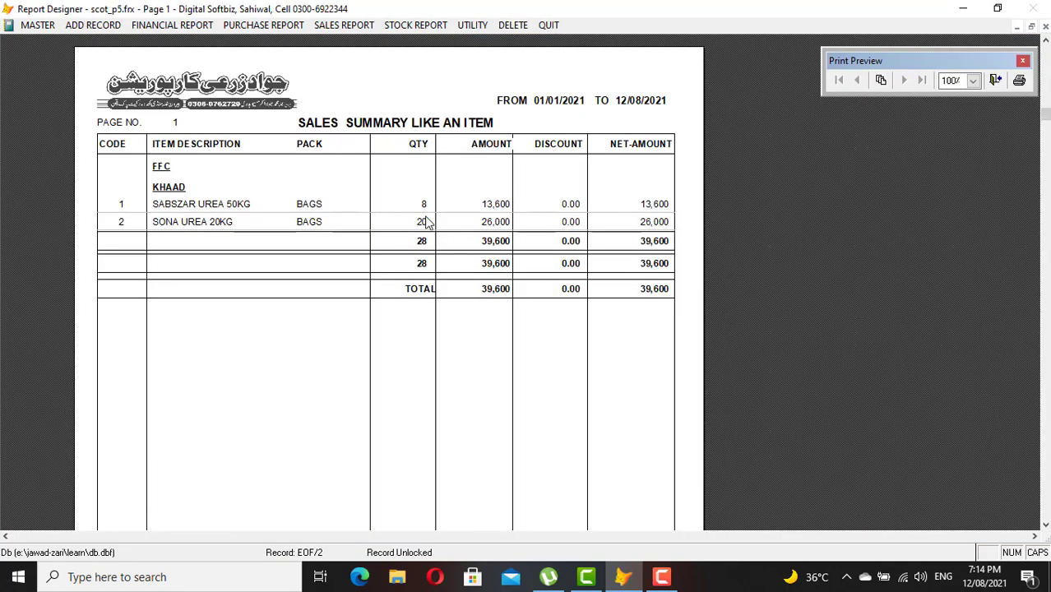
{"action": "key", "text": "Escape"}
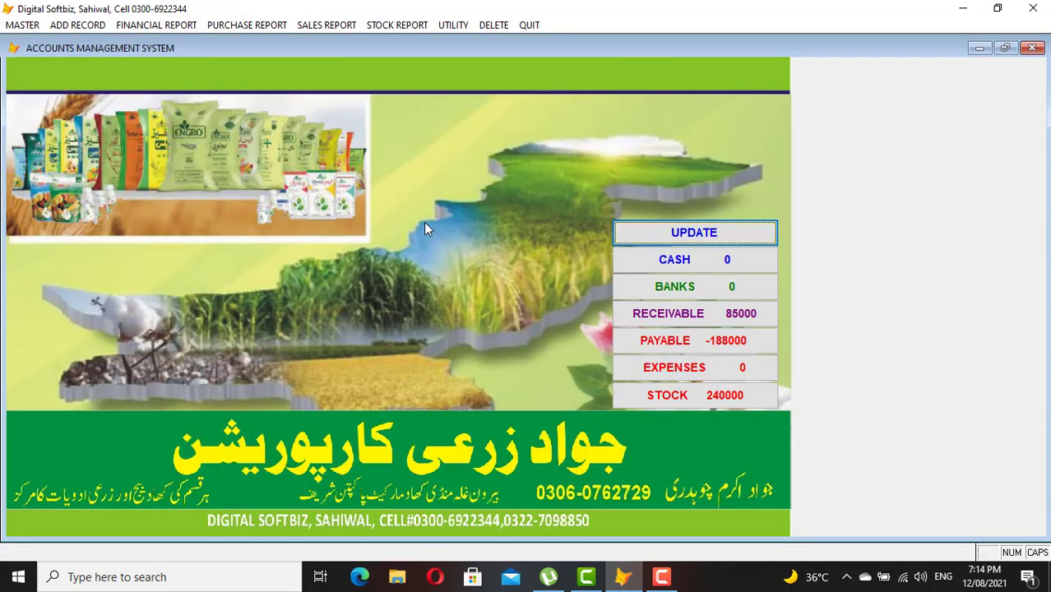
- Preview the fast and slow movement sales report for the default period, maximize it to examine the item profits, and close it
{"action": "left_click", "coordinate": [333, 26]}
{"action": "left_click", "coordinate": [367, 97]}
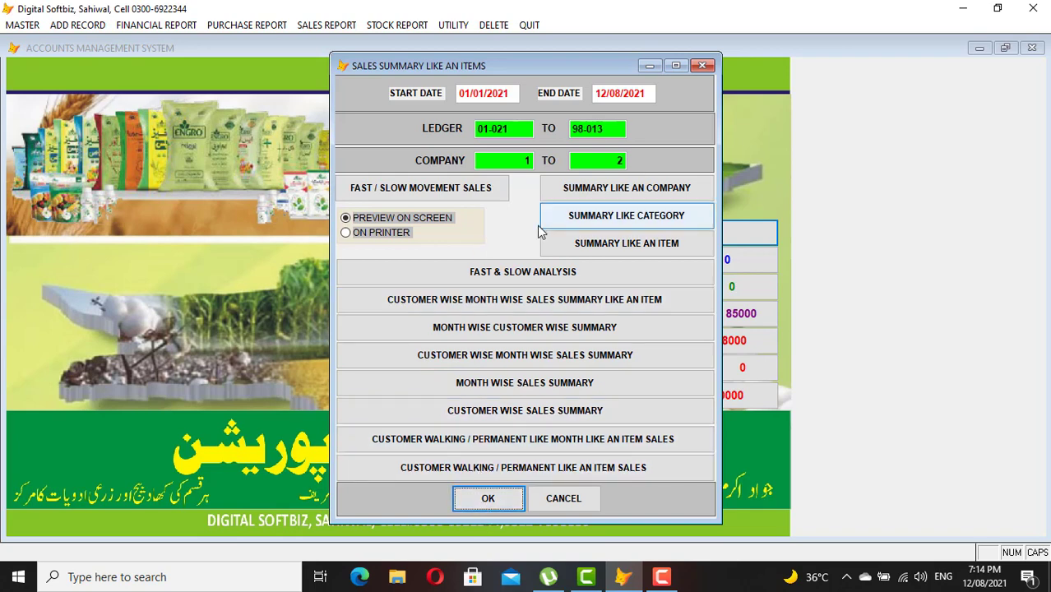
{"action": "left_click", "coordinate": [458, 191]}
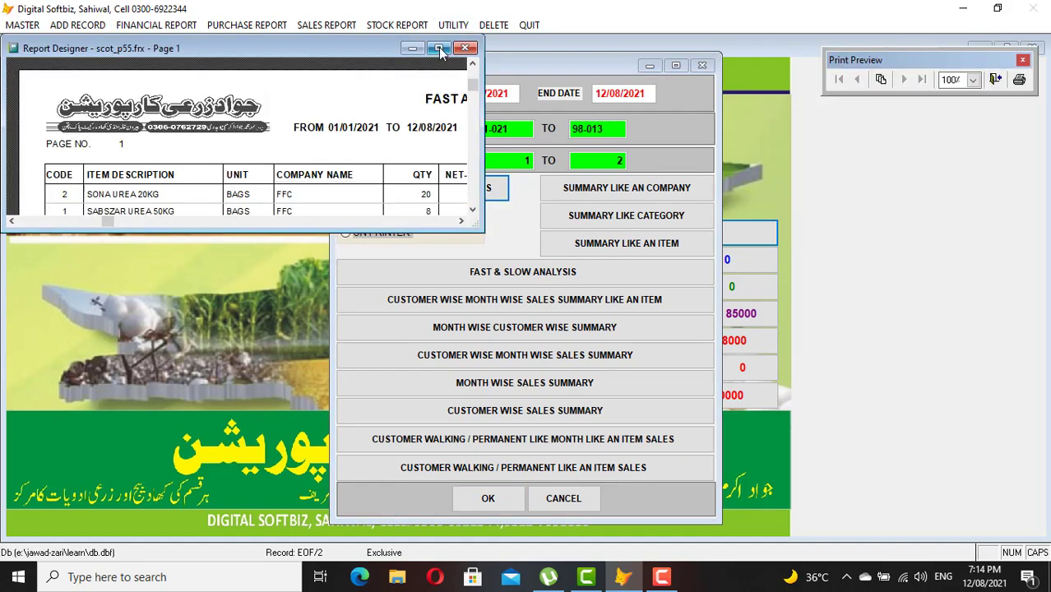
{"action": "left_click", "coordinate": [436, 47]}
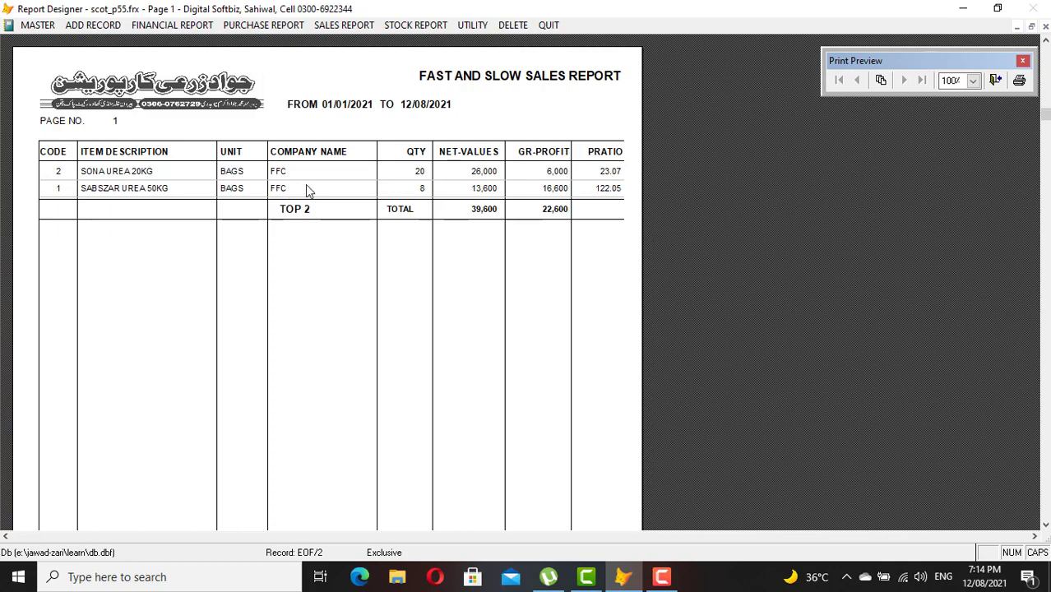
{"action": "key", "text": "Escape"}
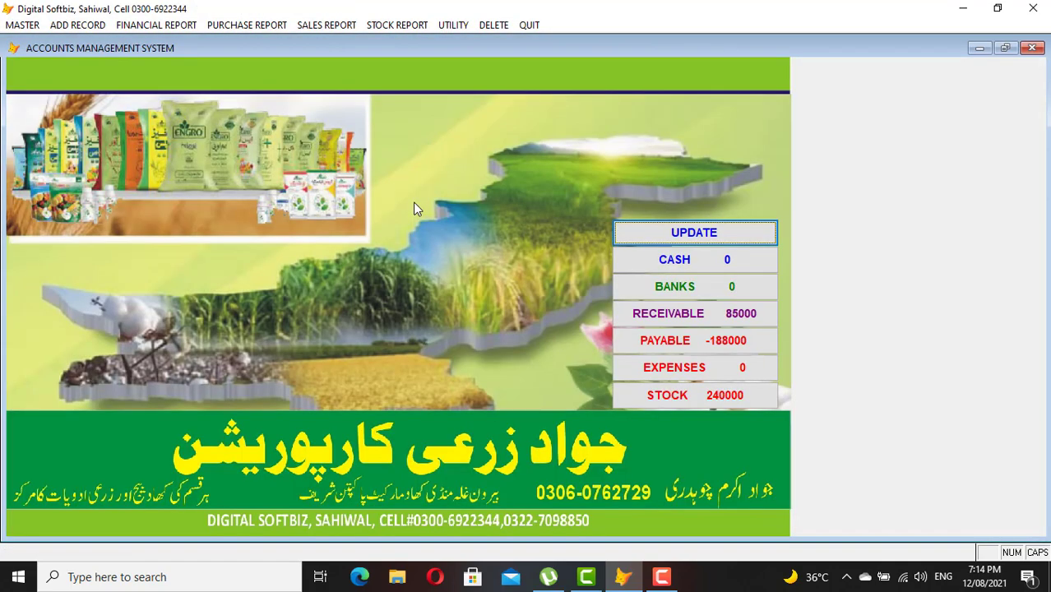
{"action": "left_click", "coordinate": [322, 27]}
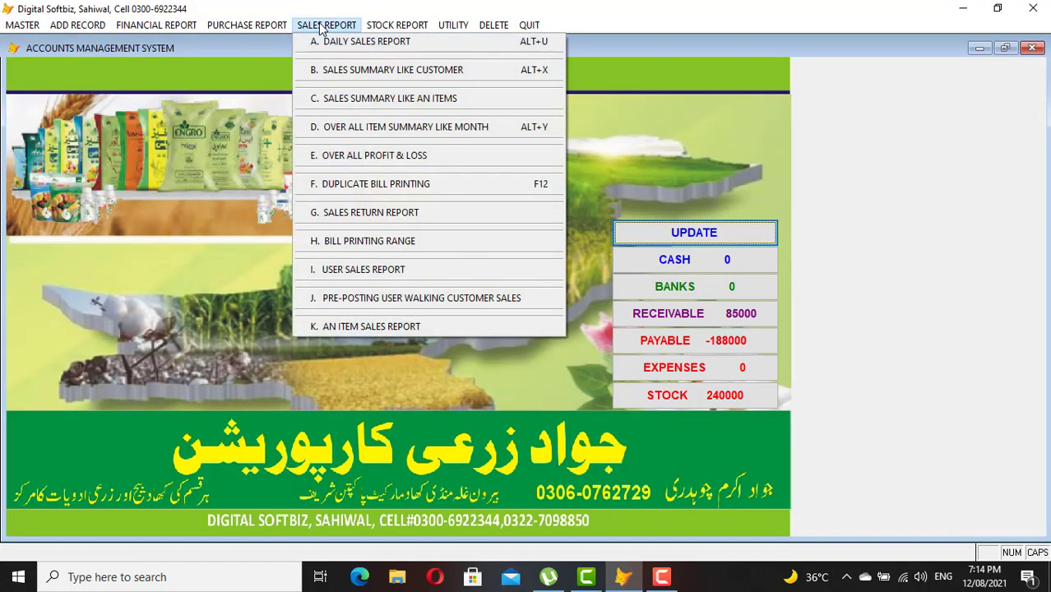
{"action": "left_click", "coordinate": [121, 24]}
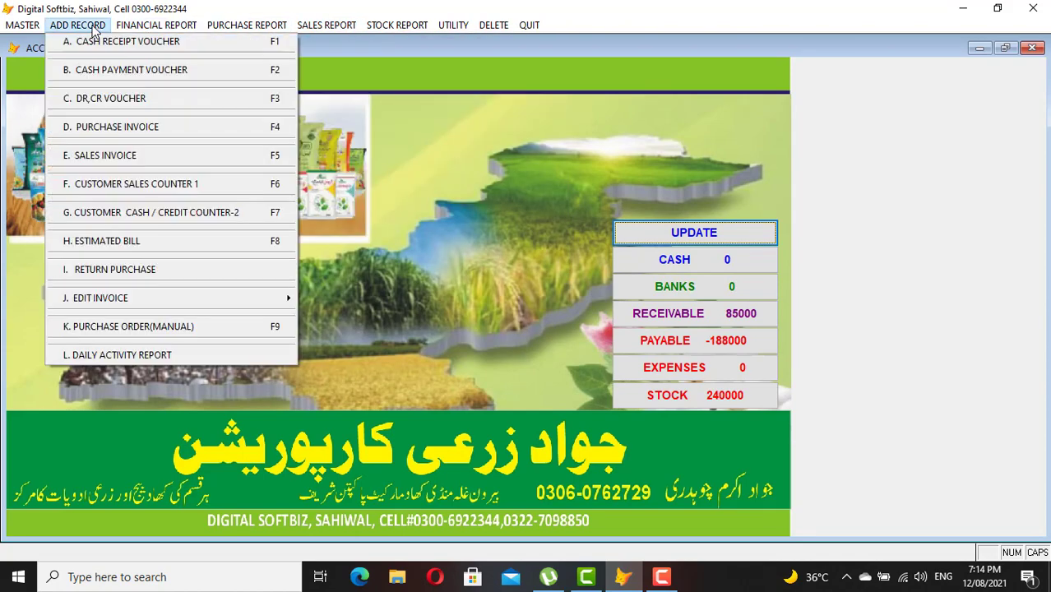
{"action": "left_click", "coordinate": [141, 30]}
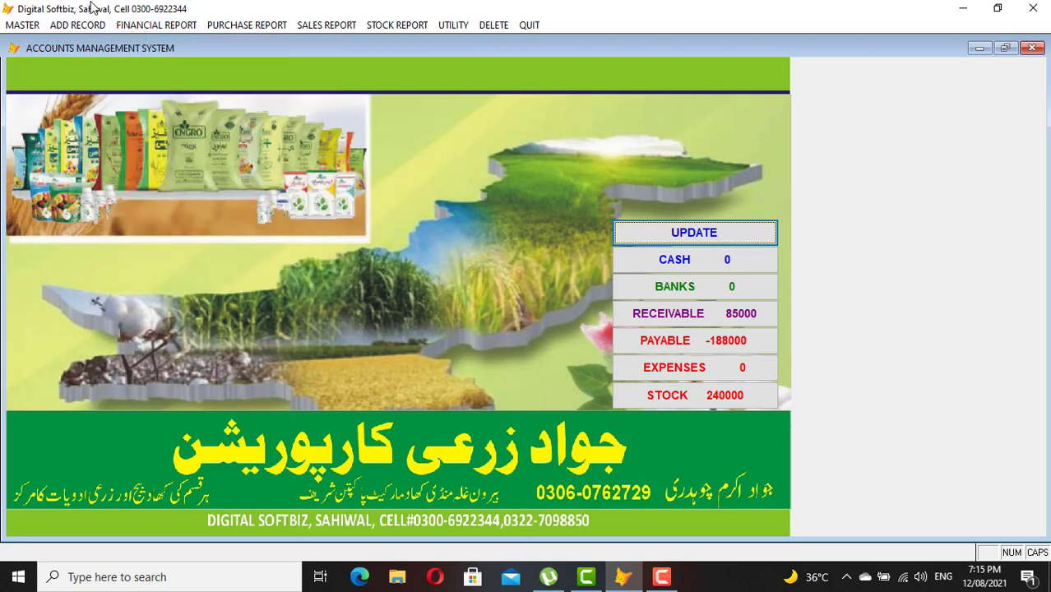
{"action": "left_click", "coordinate": [106, 26]}
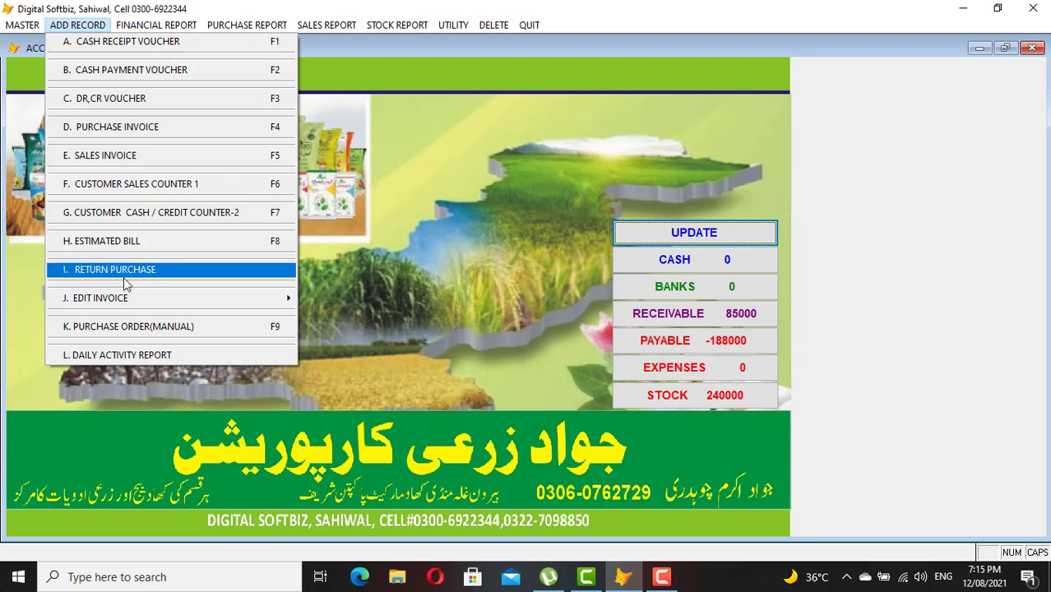
{"action": "mouse_move", "coordinate": [161, 305]}
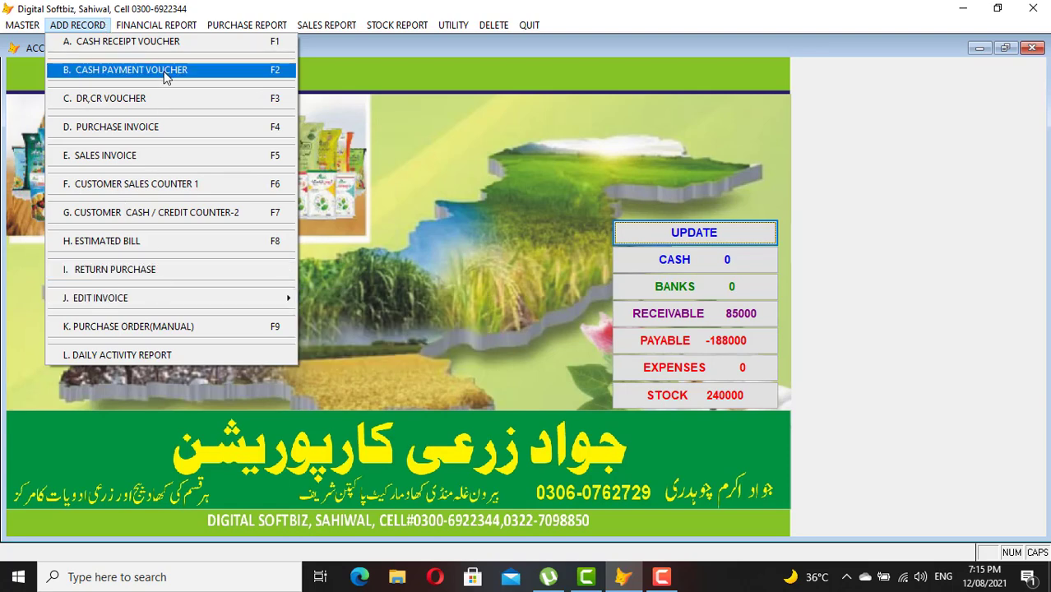
- Preview the ledger of SAFDAR COMM SHOP by searching for SAF, check the cash recovery voucher's number, date and type, and close it
{"action": "mouse_move", "coordinate": [164, 25]}
{"action": "left_click", "coordinate": [174, 42]}
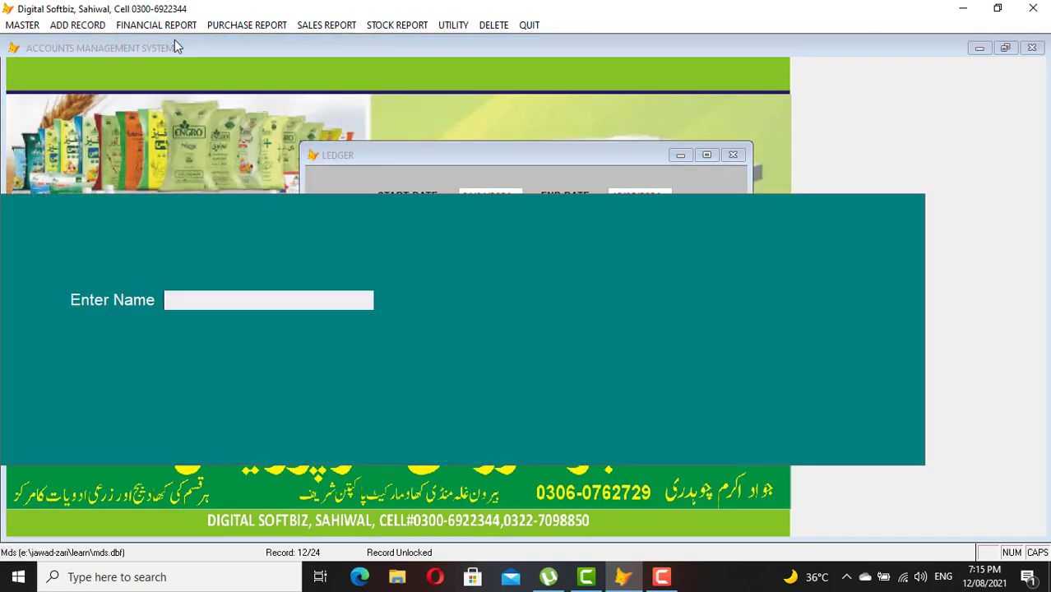
{"action": "type", "text": "SAF"}
{"action": "key", "text": "Return"}
{"action": "key", "text": "Return"}
{"action": "key", "text": "Return"}
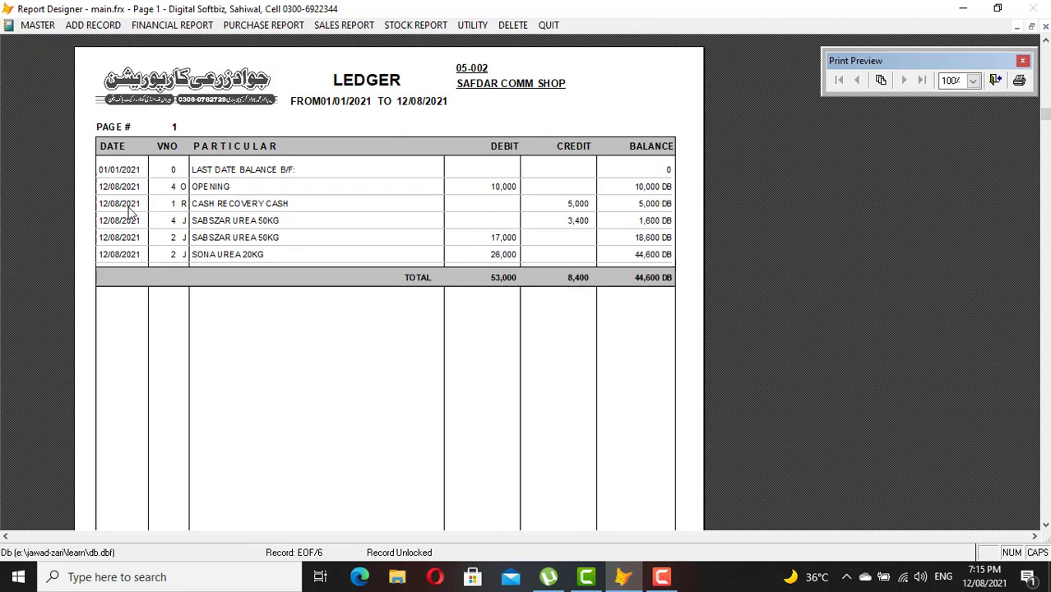
{"action": "key", "text": "Escape"}
{"action": "key", "text": "Escape"}
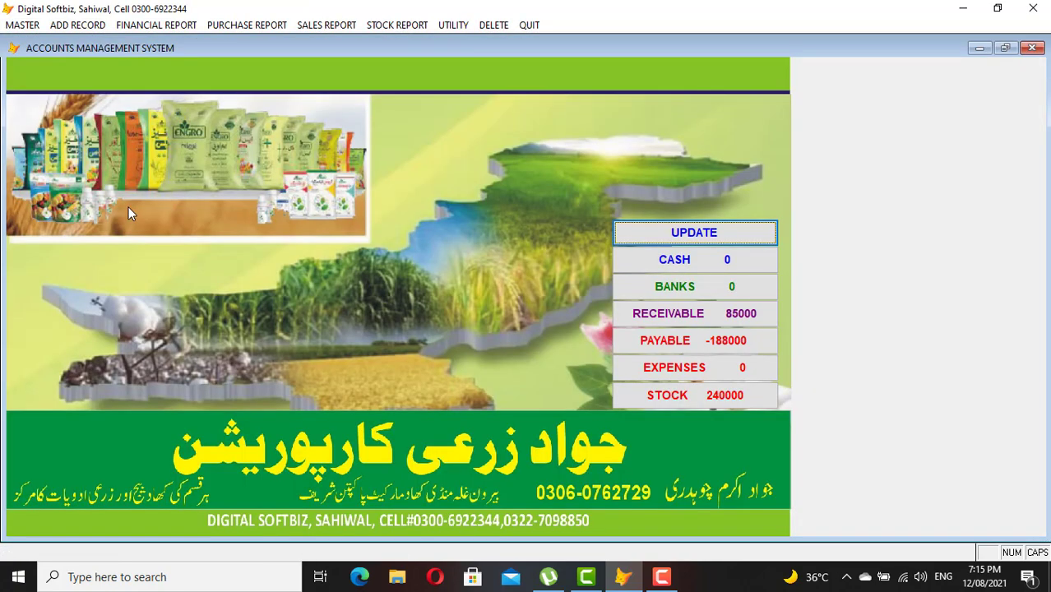
- Delete voucher number 1 of type R dated 12/08/2021, reviewing its entries before confirming the deletion
{"action": "left_click", "coordinate": [484, 27]}
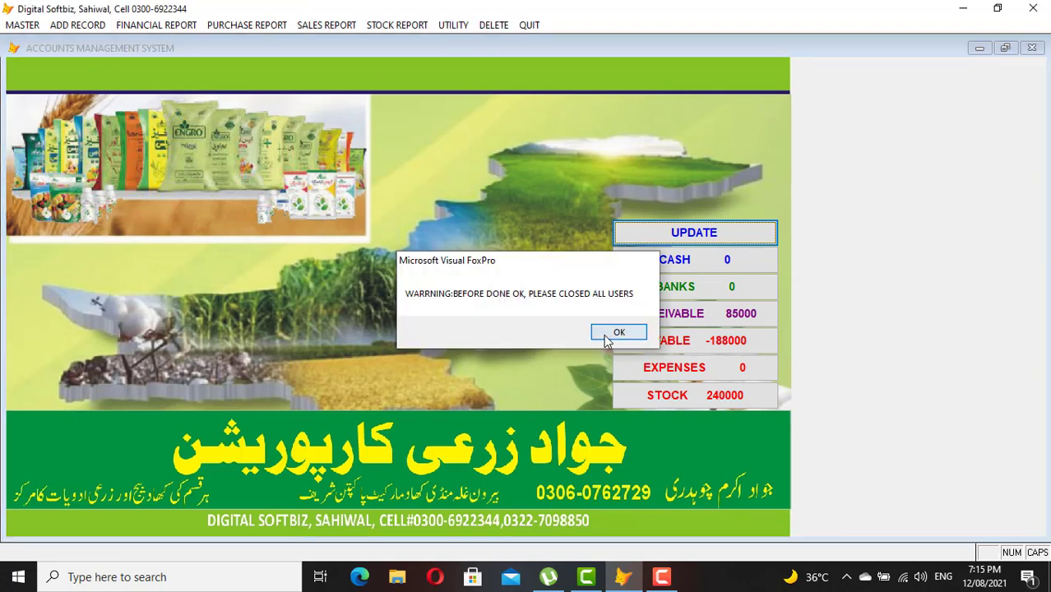
{"action": "left_click", "coordinate": [610, 331]}
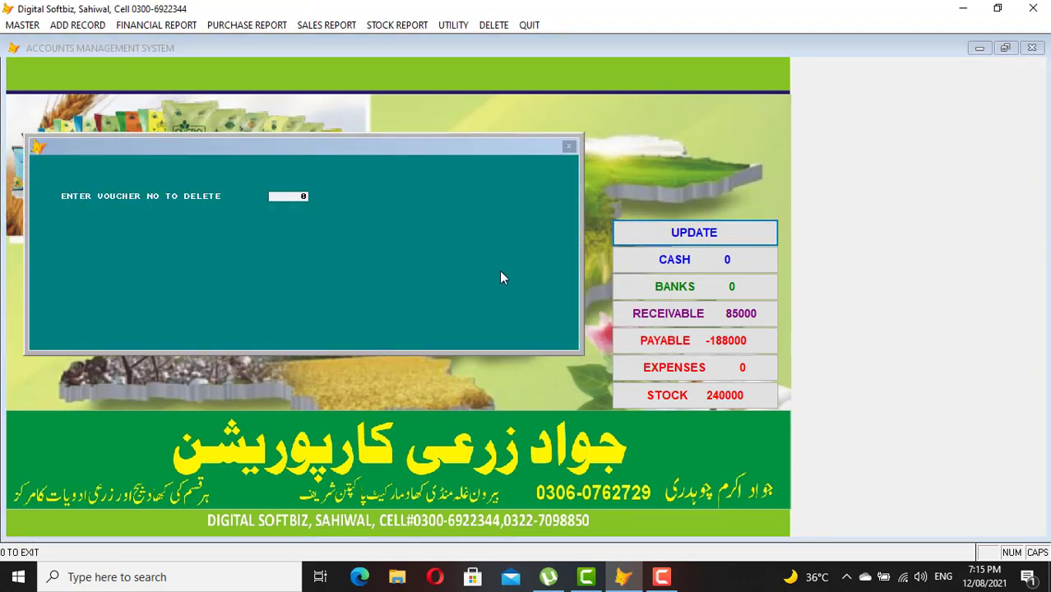
{"action": "key", "text": "Return"}
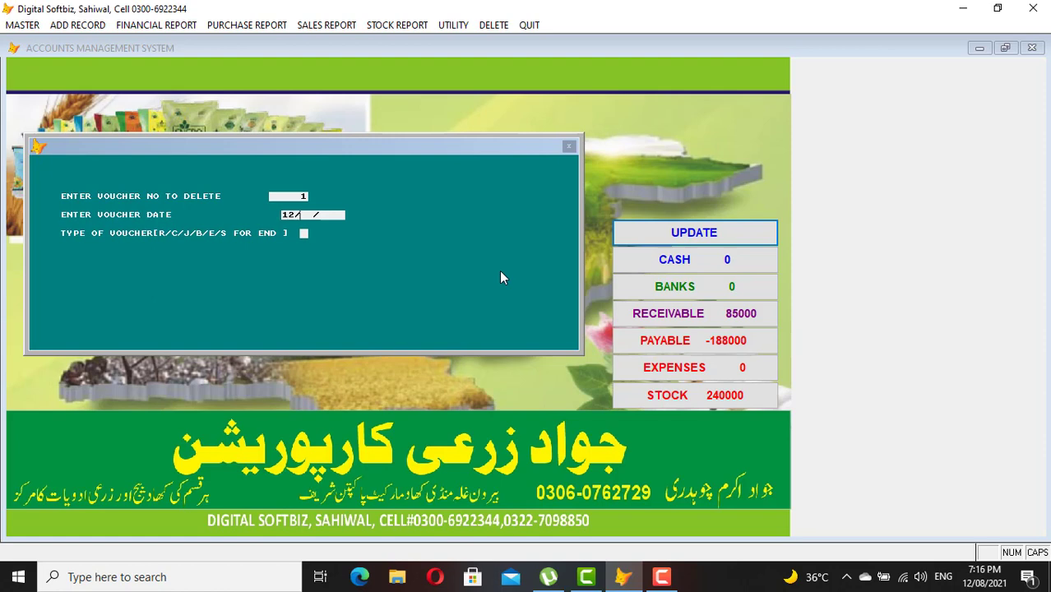
{"action": "key", "text": "Return"}
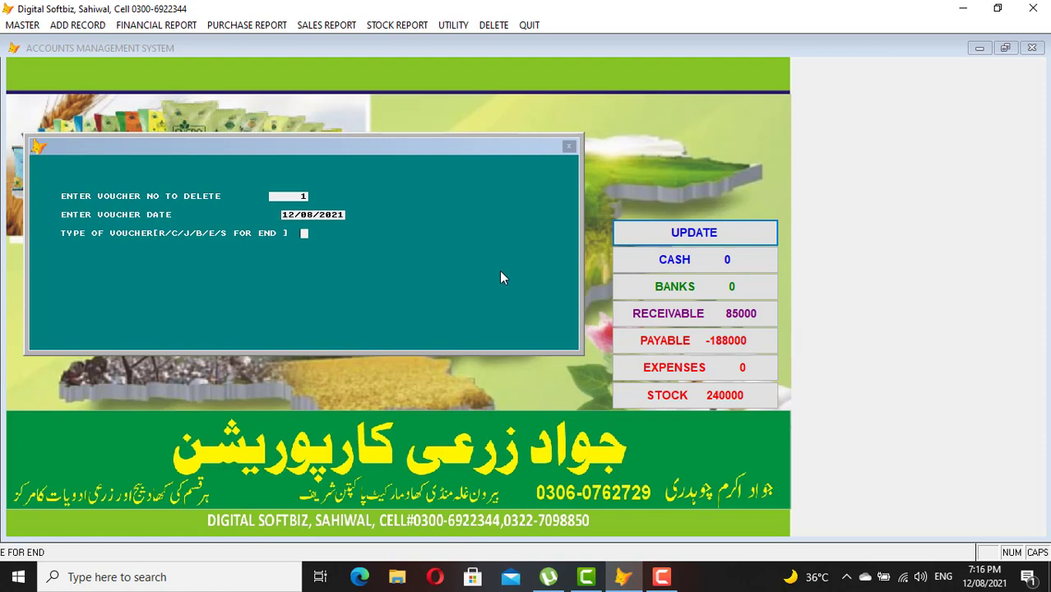
{"action": "key", "text": "Return"}
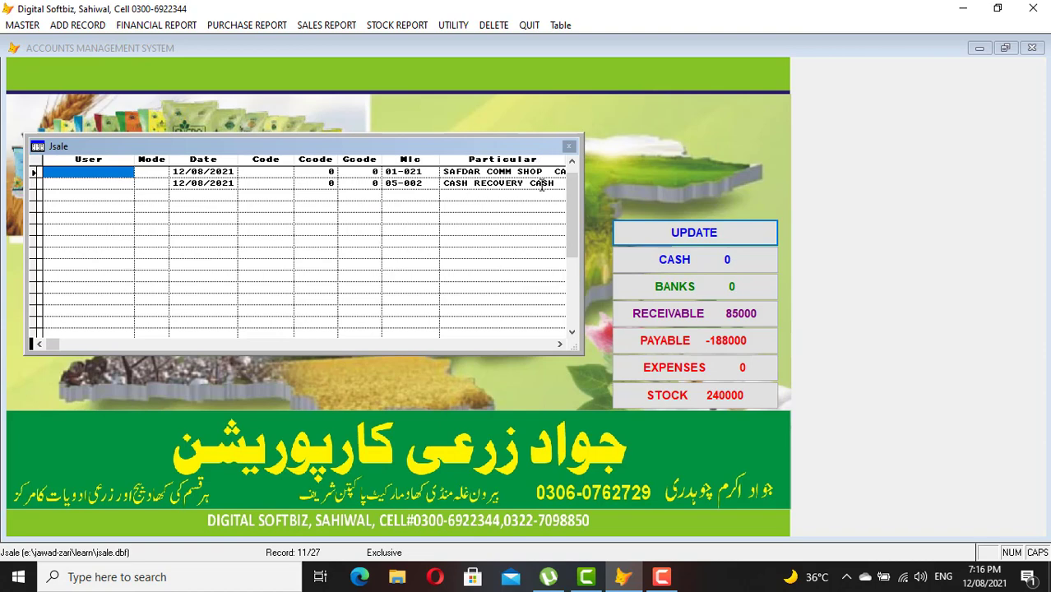
{"action": "key", "text": "Escape"}
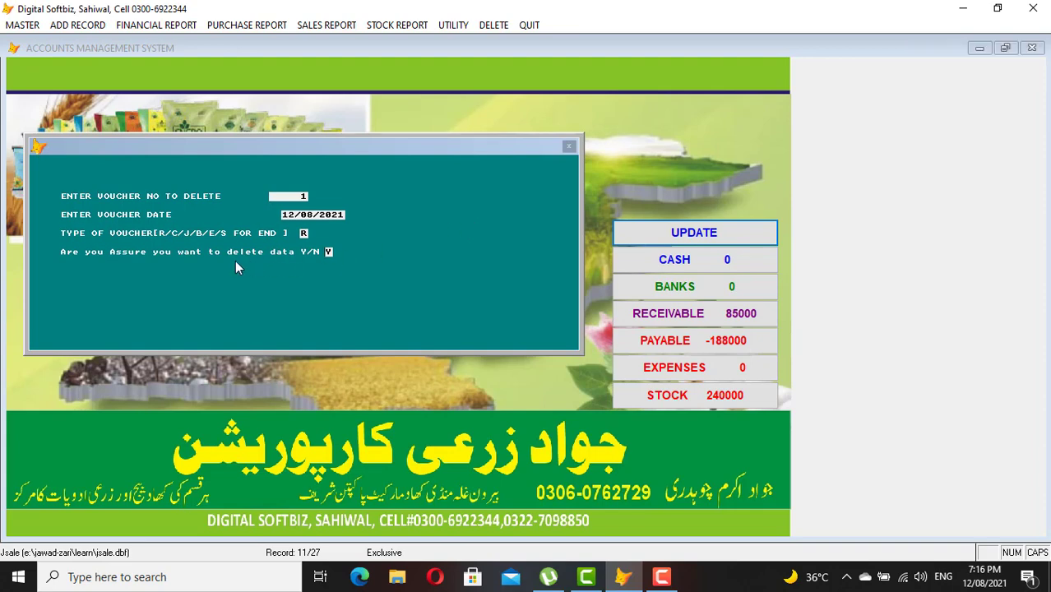
{"action": "key", "text": "Return"}
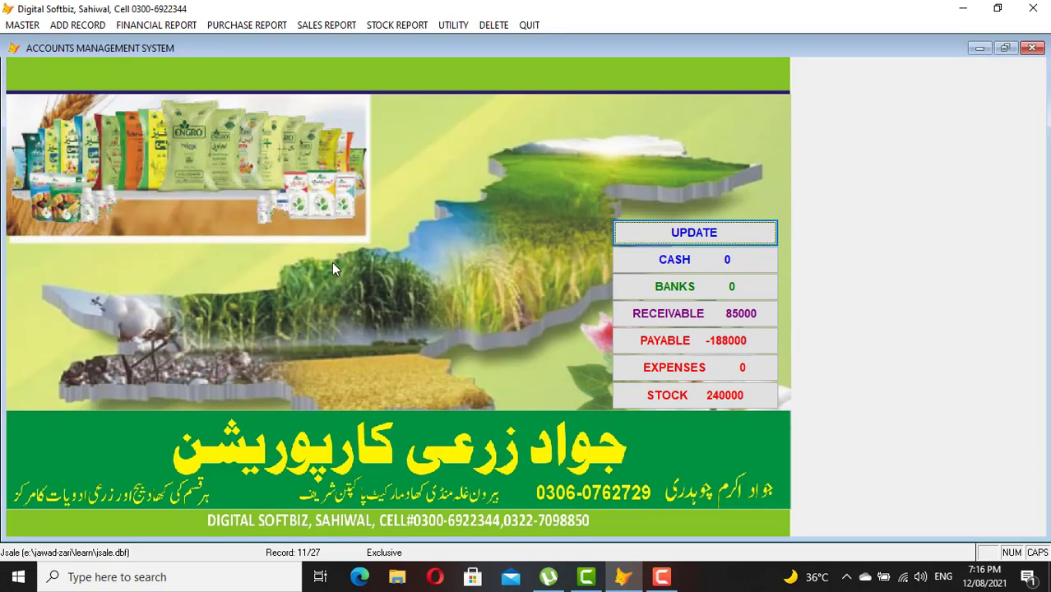
- Reindex the data files with the reindexing utility, accepting its warning
{"action": "left_click", "coordinate": [455, 25]}
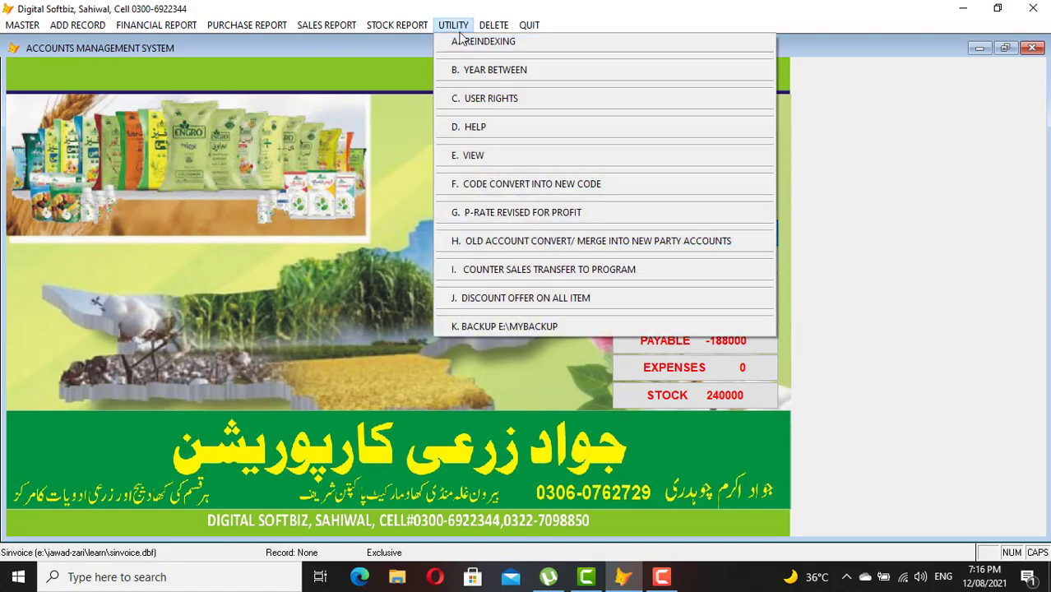
{"action": "left_click", "coordinate": [485, 39]}
{"action": "left_click", "coordinate": [618, 333]}
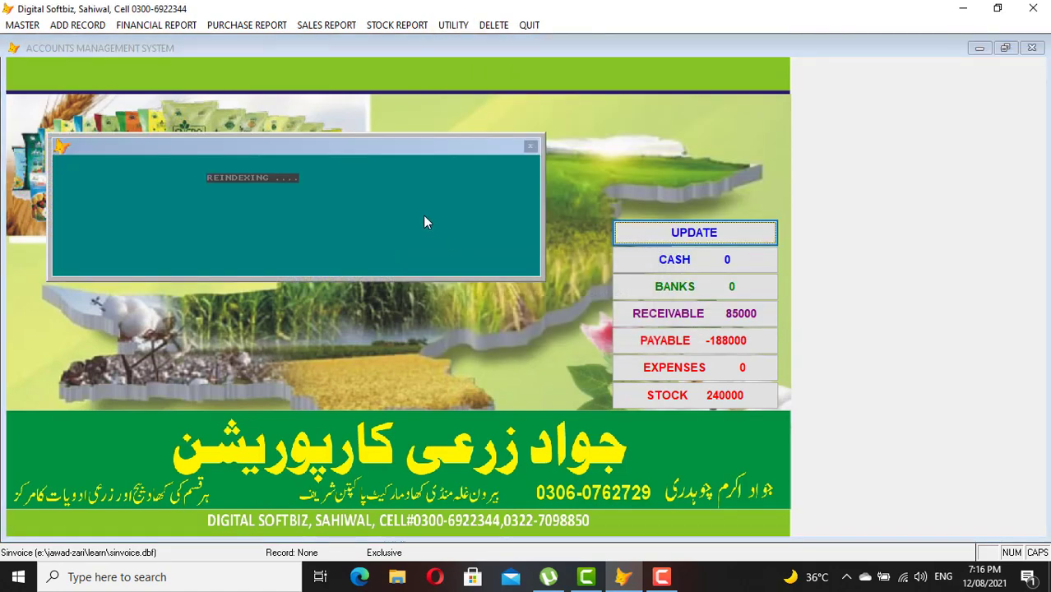
- Preview the ledger of SAFDAR COMM SHOP again by searching for SA, check for the deleted cash receipt, and close the preview
{"action": "left_click", "coordinate": [161, 32]}
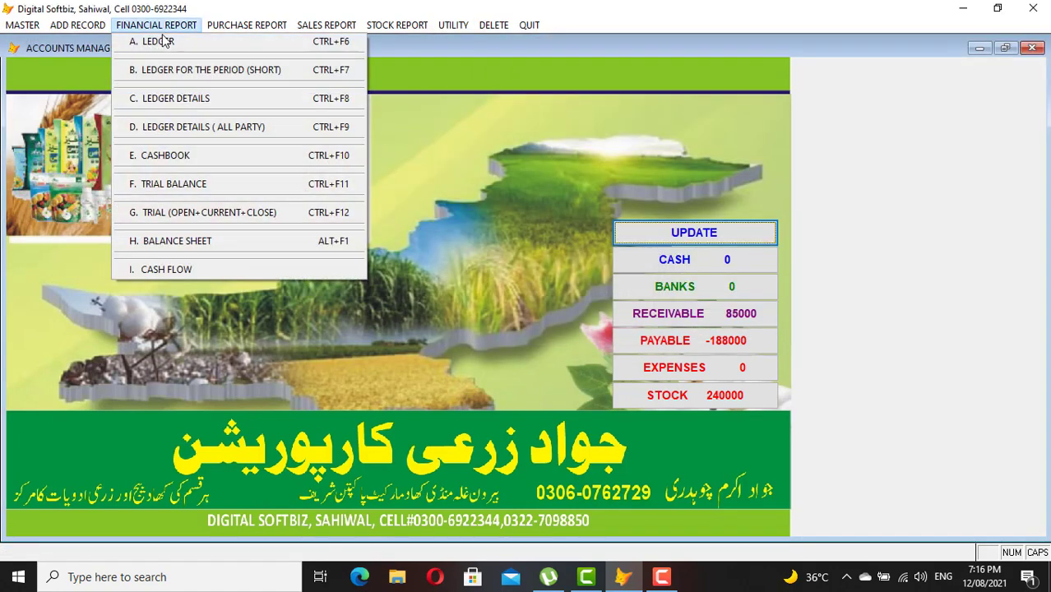
{"action": "left_click", "coordinate": [161, 39]}
{"action": "type", "text": "SA"}
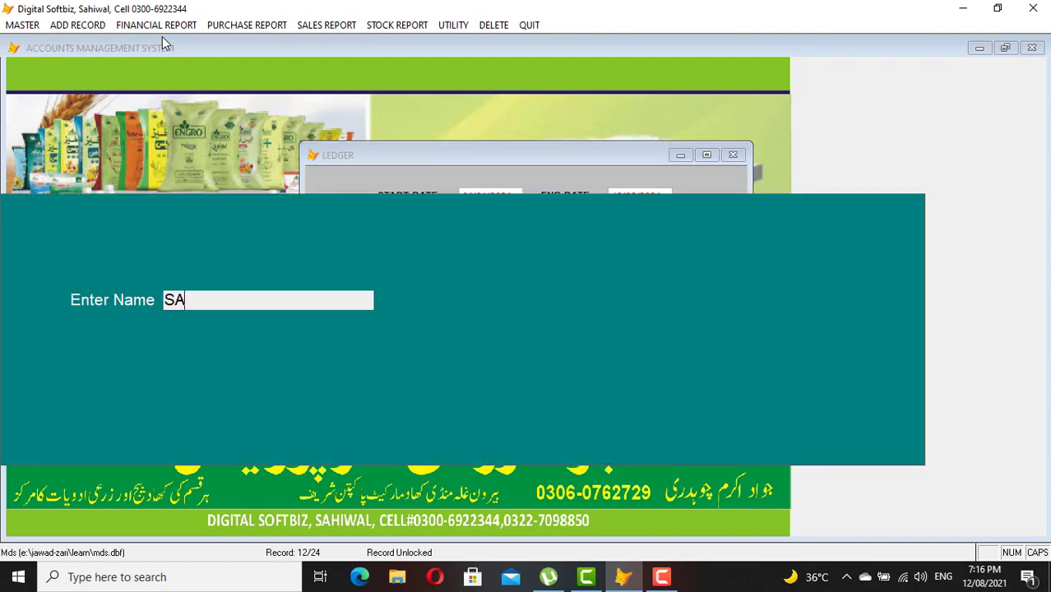
{"action": "key", "text": "Return"}
{"action": "key", "text": "Return"}
{"action": "key", "text": "Return"}
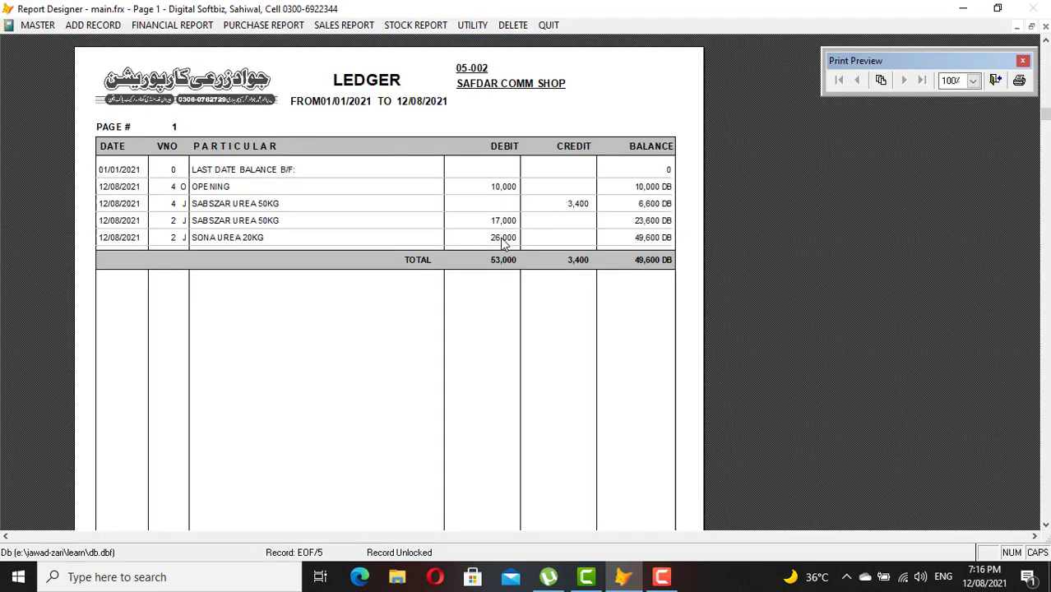
{"action": "key", "text": "Escape"}
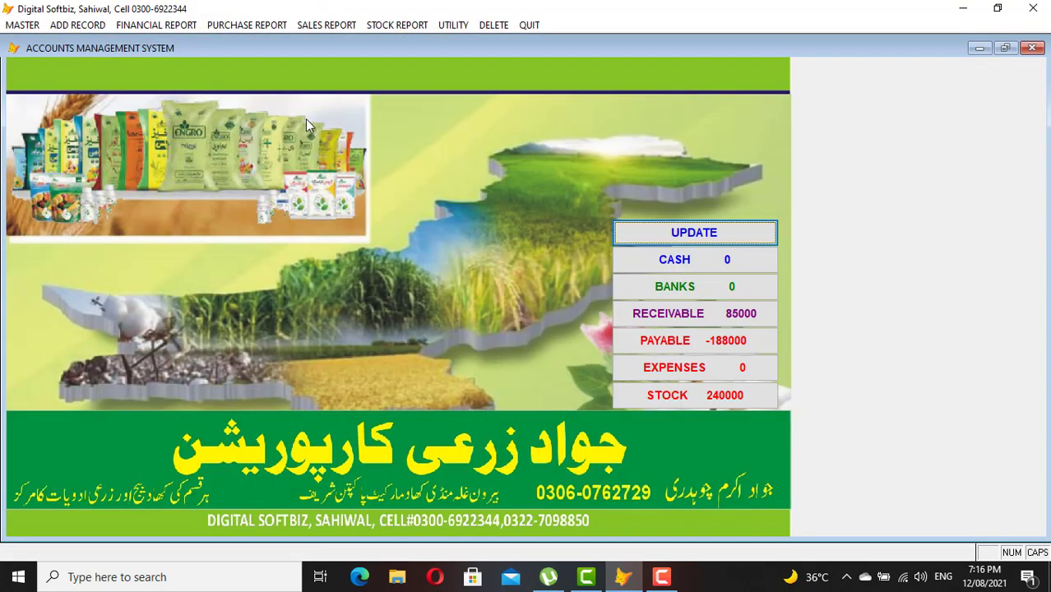
- Preview the item ledger of SABSZAR UREA 50KG for the default period by searching for URE, examine its purchases and sales, and close it
{"action": "left_click", "coordinate": [398, 26]}
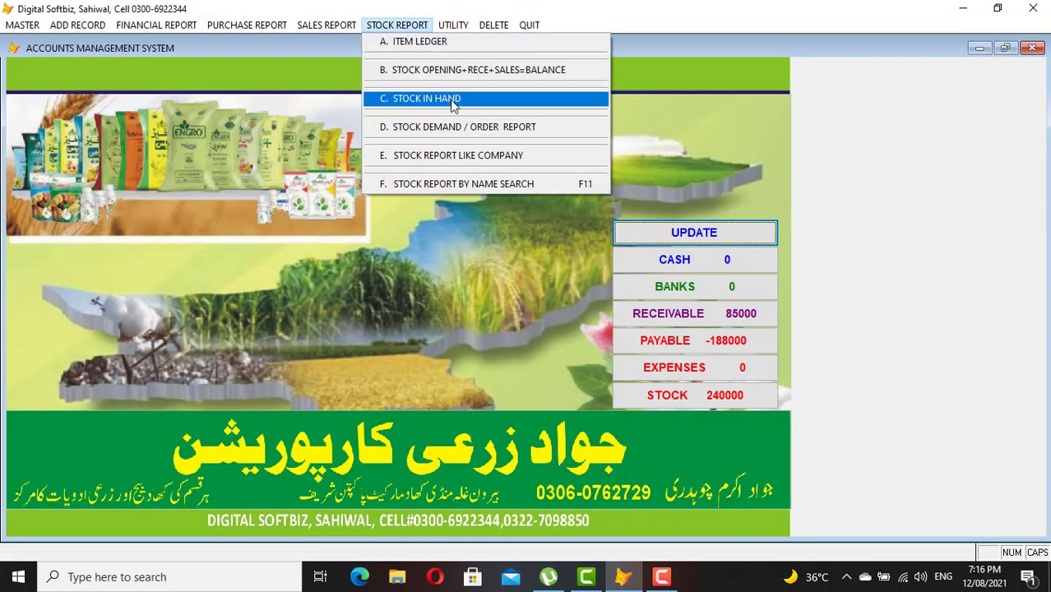
{"action": "left_click", "coordinate": [433, 47]}
{"action": "key", "text": "Return"}
{"action": "key", "text": "Return"}
{"action": "key", "text": "Return"}
{"action": "type", "text": "URE"}
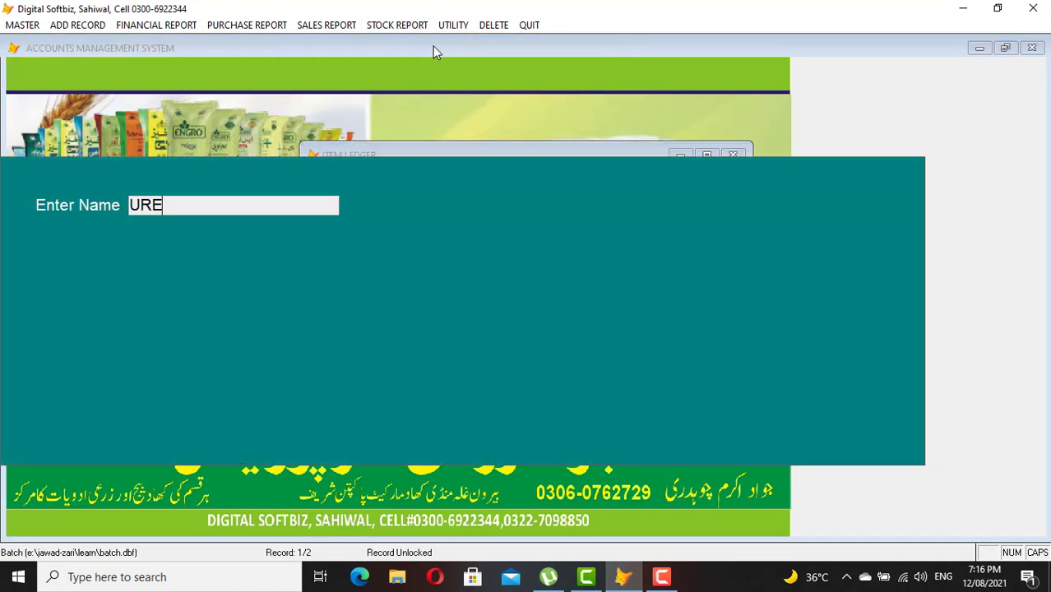
{"action": "key", "text": "Return"}
{"action": "key", "text": "Return"}
{"action": "key", "text": "Return"}
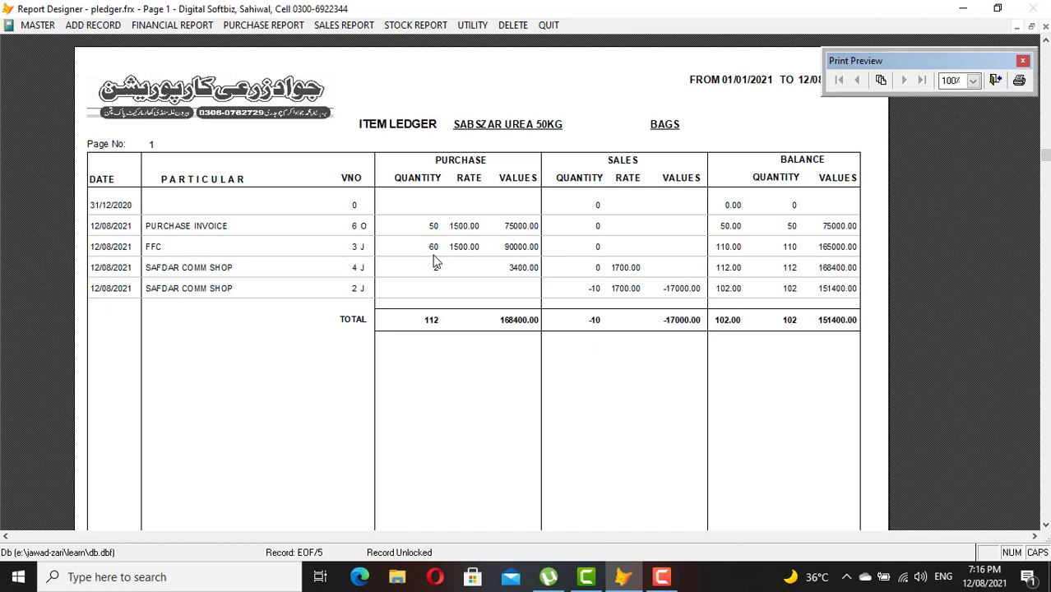
{"action": "key", "text": "Escape"}
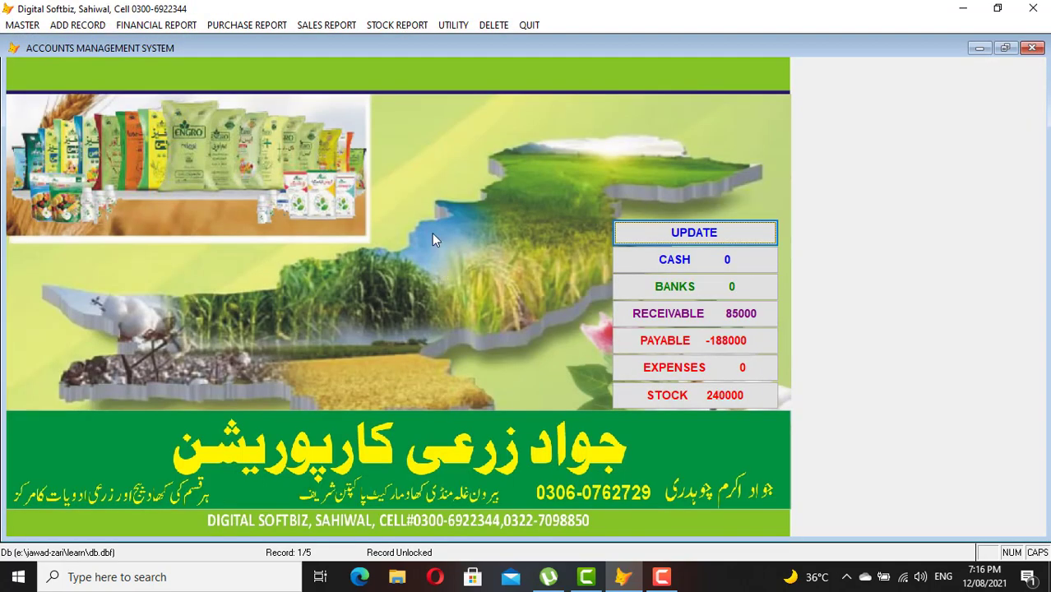
- Back up the data to E:\MYBACKUP with the backup utility
{"action": "left_click", "coordinate": [386, 26]}
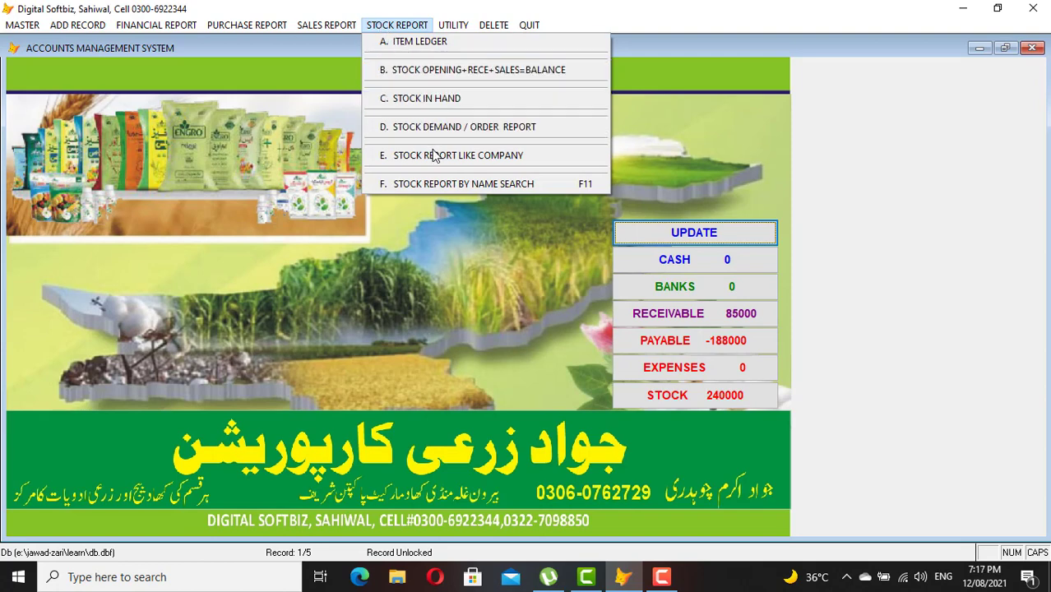
{"action": "mouse_move", "coordinate": [453, 25]}
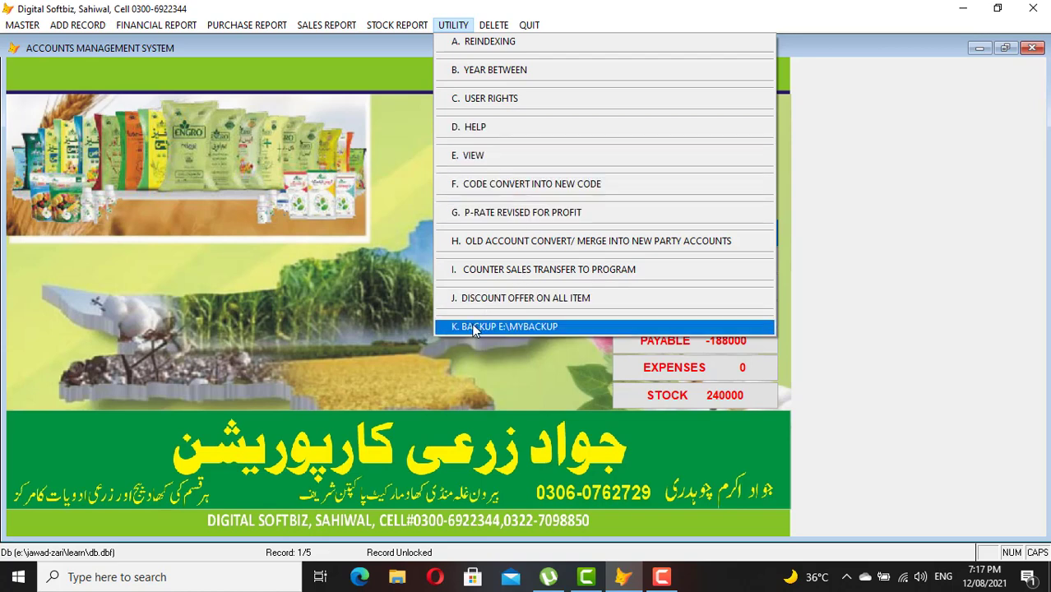
{"action": "left_click", "coordinate": [516, 326]}
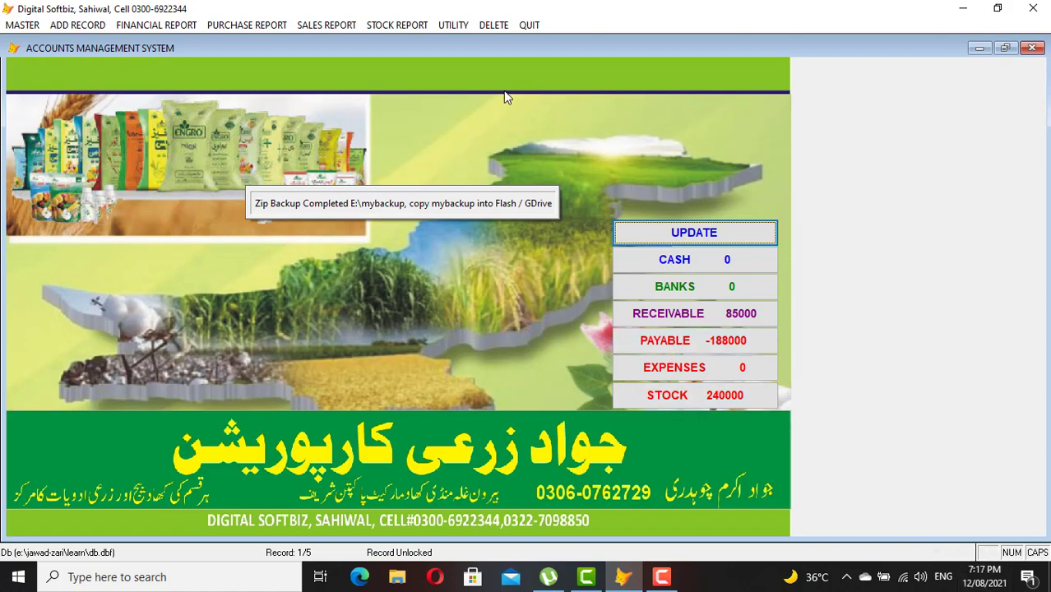
{"action": "left_click", "coordinate": [454, 25]}
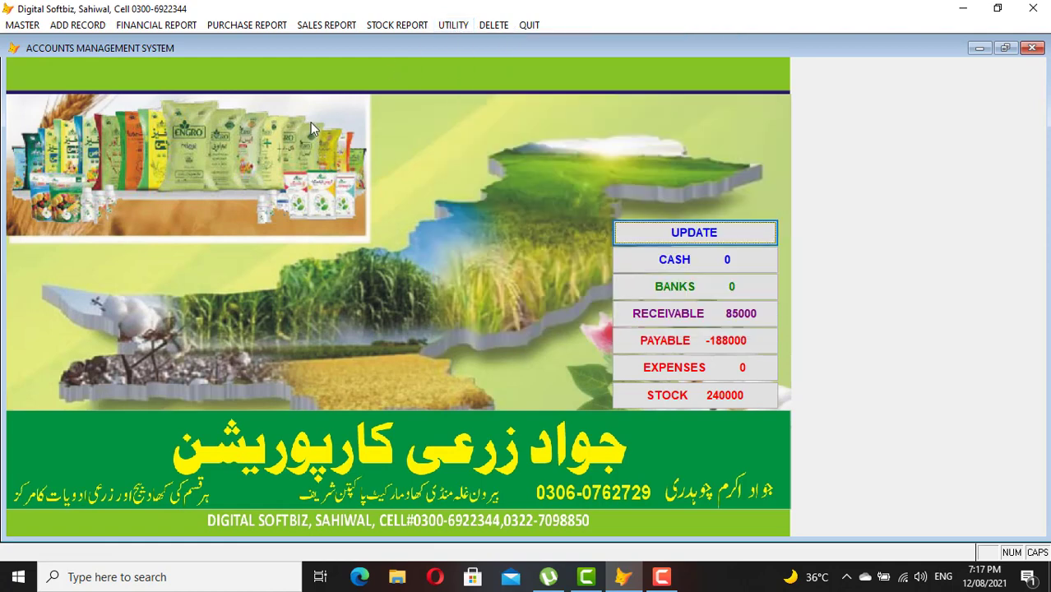
- Open the WhatsApp message form, view the current-date recovery messages to customers, and quit the form
{"action": "left_click", "coordinate": [22, 25]}
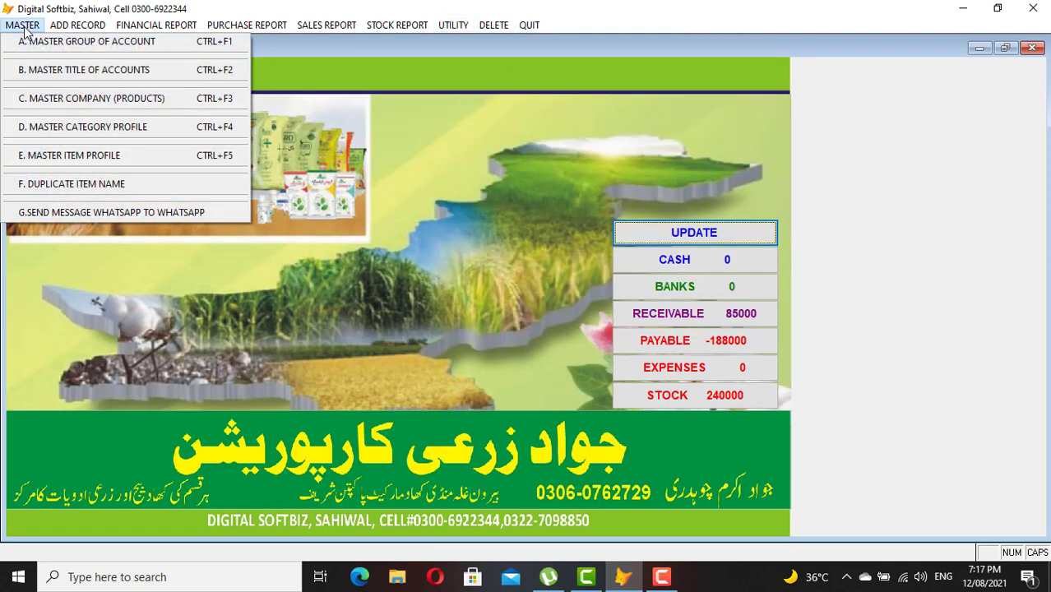
{"action": "left_click", "coordinate": [108, 212]}
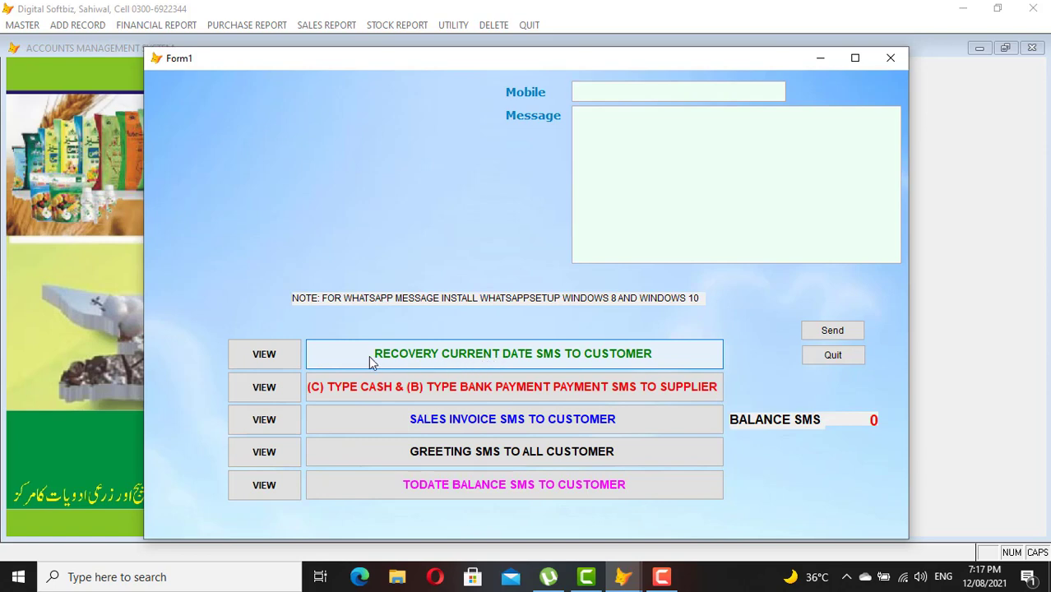
{"action": "left_click", "coordinate": [278, 362]}
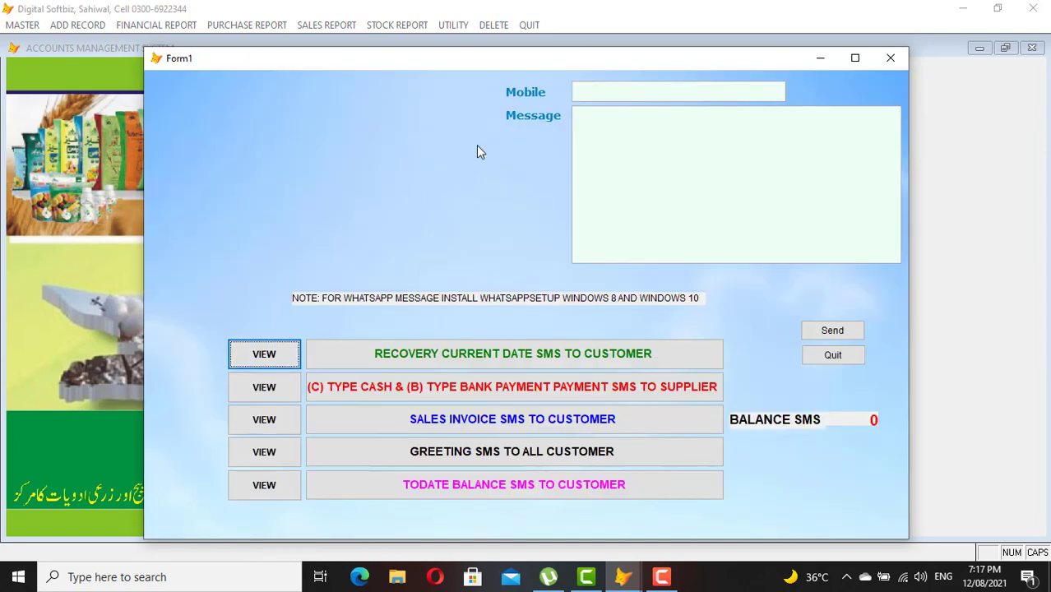
{"action": "left_click", "coordinate": [832, 355]}
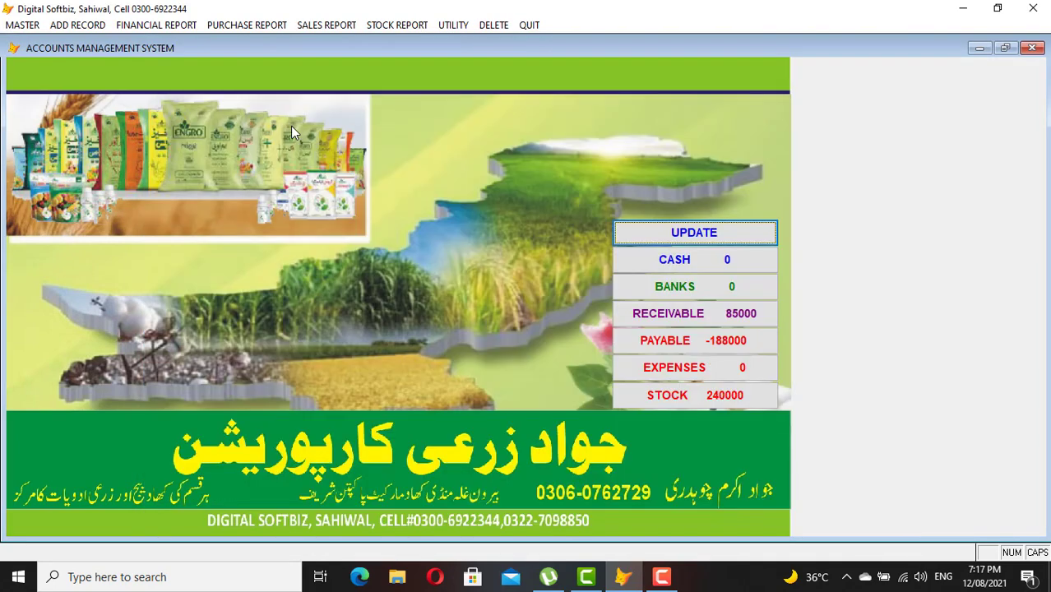
- Record and save a cash receipt of 10,000 from SAFDAR COMM SHOP, found by searching for SA, and close the voucher form
{"action": "left_click", "coordinate": [76, 26]}
{"action": "left_click", "coordinate": [95, 37]}
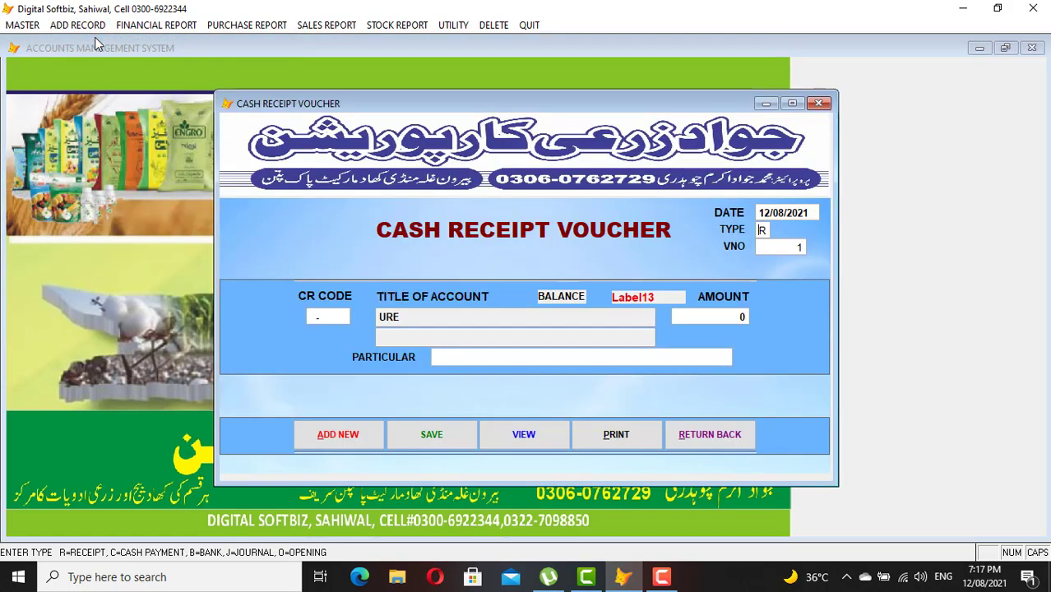
{"action": "type", "text": "SA"}
{"action": "key", "text": "Return"}
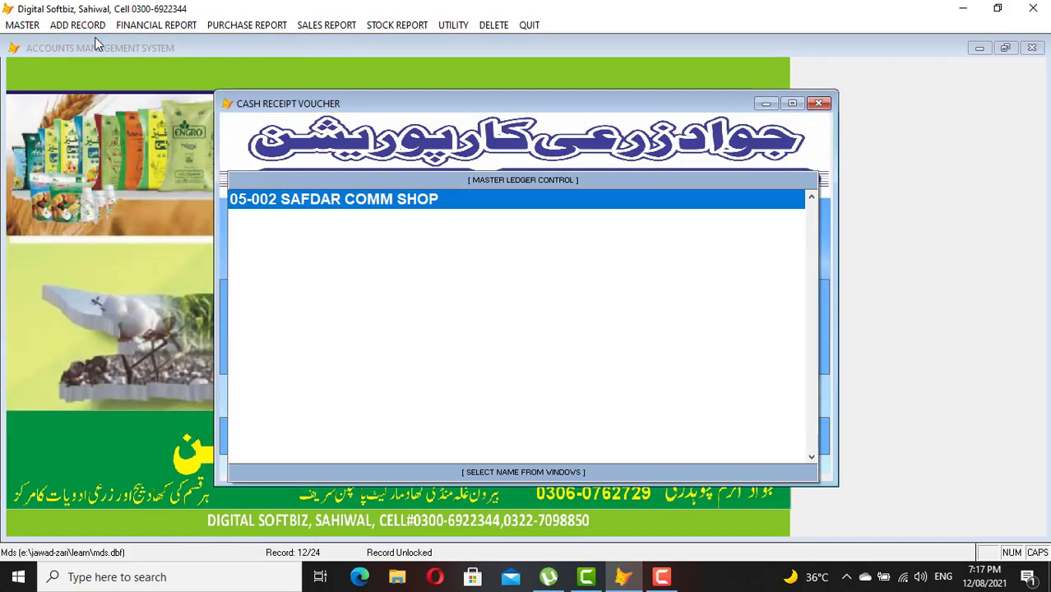
{"action": "key", "text": "Return"}
{"action": "key", "text": "Return"}
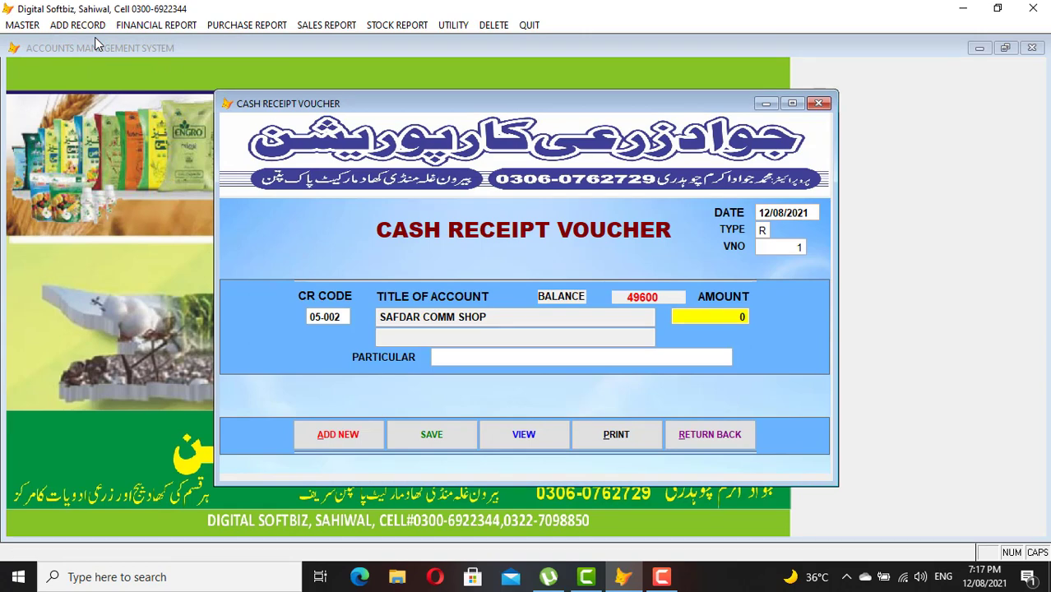
{"action": "key", "text": "Return"}
{"action": "key", "text": "Return"}
{"action": "key", "text": "Return"}
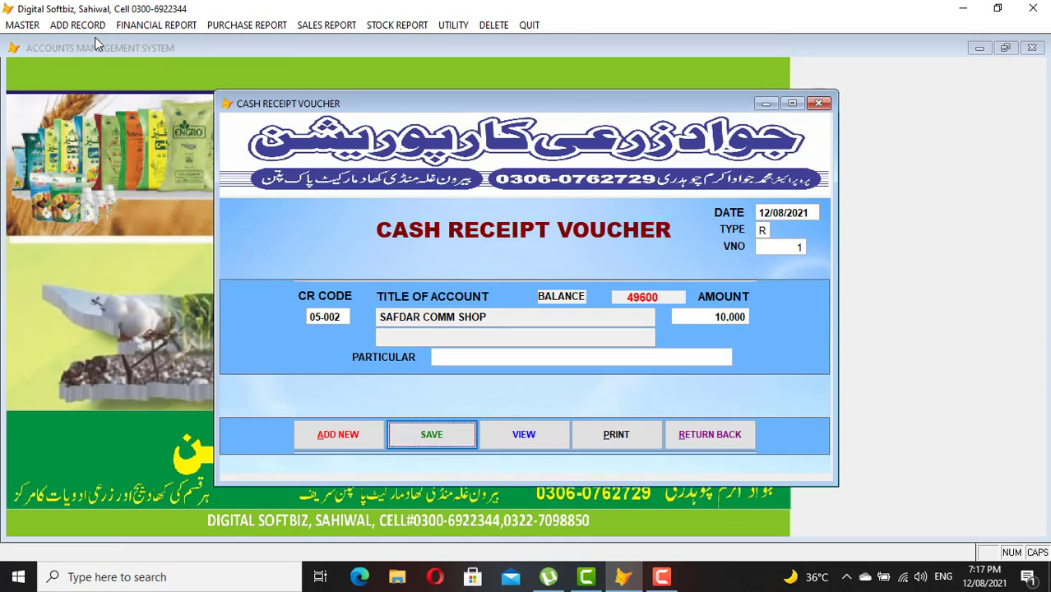
{"action": "left_click", "coordinate": [687, 430]}
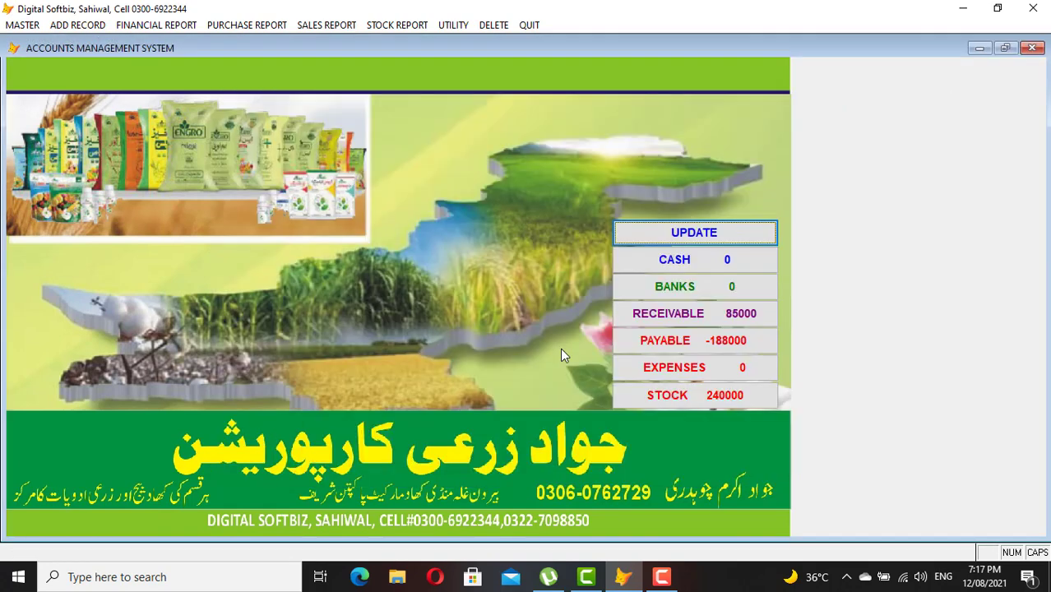
- Open the WhatsApp message form, view the current-date recovery messages for the newly saved receipt, and quit the form
{"action": "left_click", "coordinate": [22, 25]}
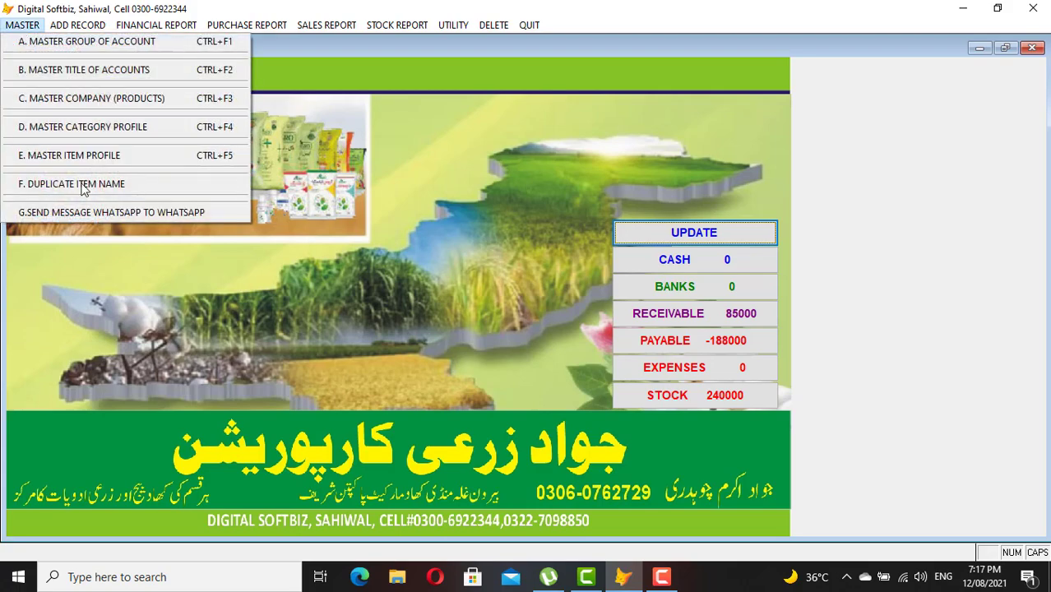
{"action": "left_click", "coordinate": [88, 213]}
{"action": "left_click", "coordinate": [294, 355]}
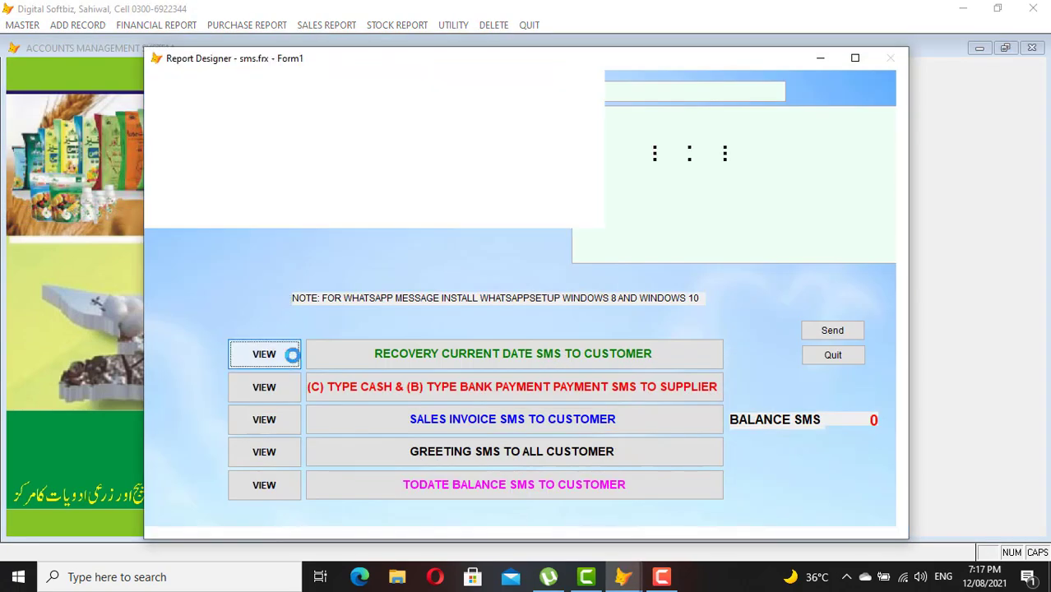
{"action": "left_click", "coordinate": [832, 355]}
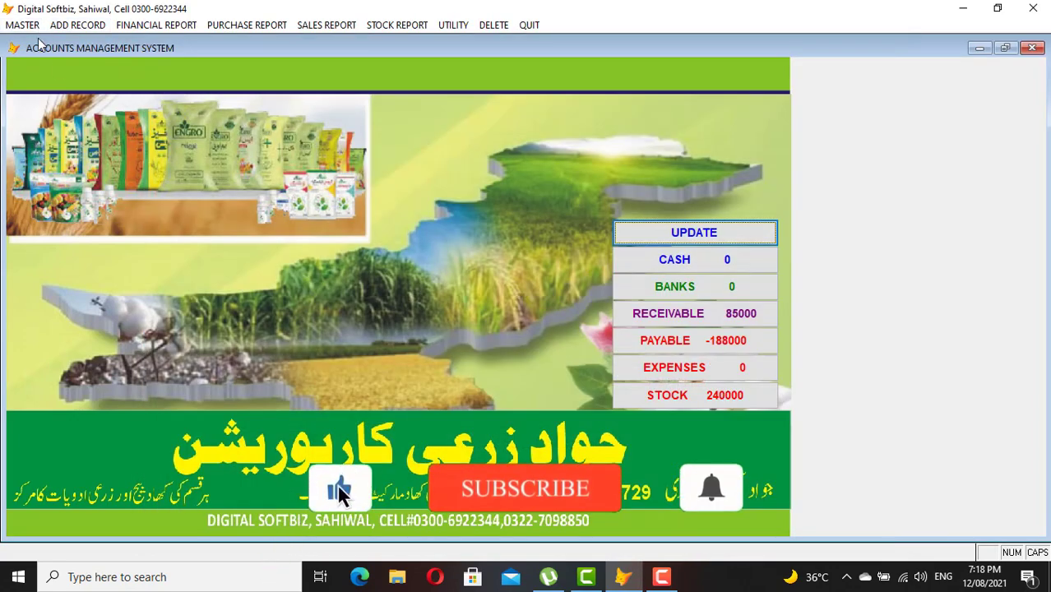
- Open the full list of account titles and go to the phone field of SAFDAR COMM SHOP
{"action": "left_click", "coordinate": [36, 27]}
{"action": "left_click", "coordinate": [83, 71]}
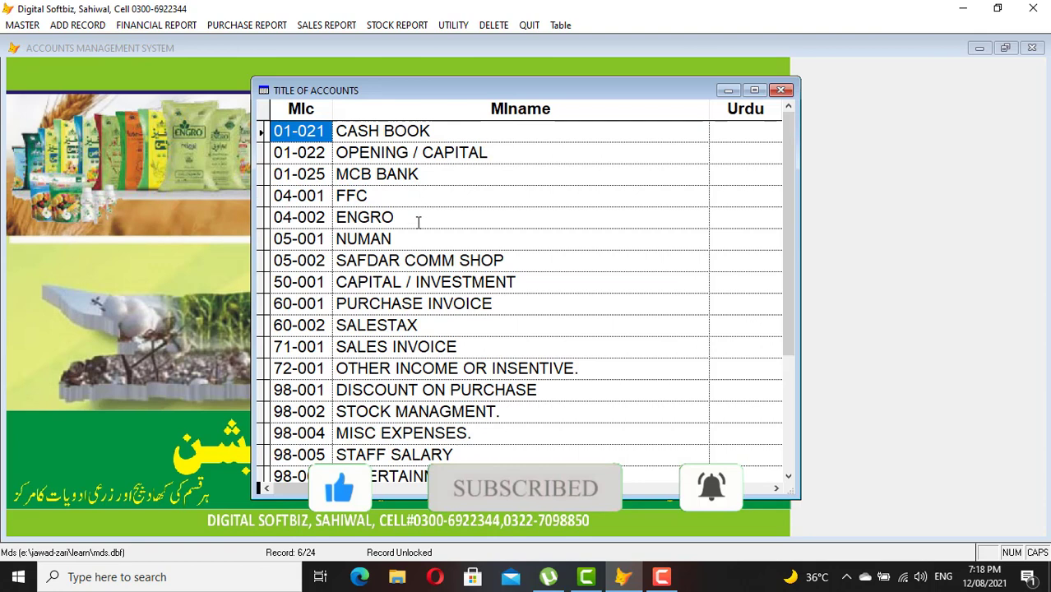
{"action": "left_click", "coordinate": [527, 261]}
{"action": "key", "text": "Tab"}
{"action": "key", "text": "Tab"}
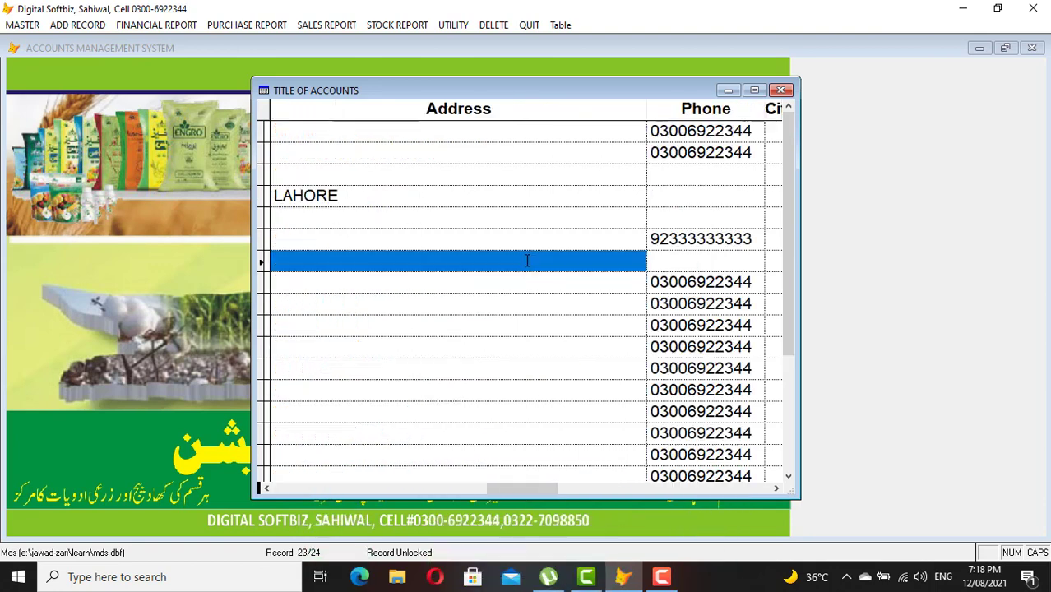
{"action": "key", "text": "Tab"}
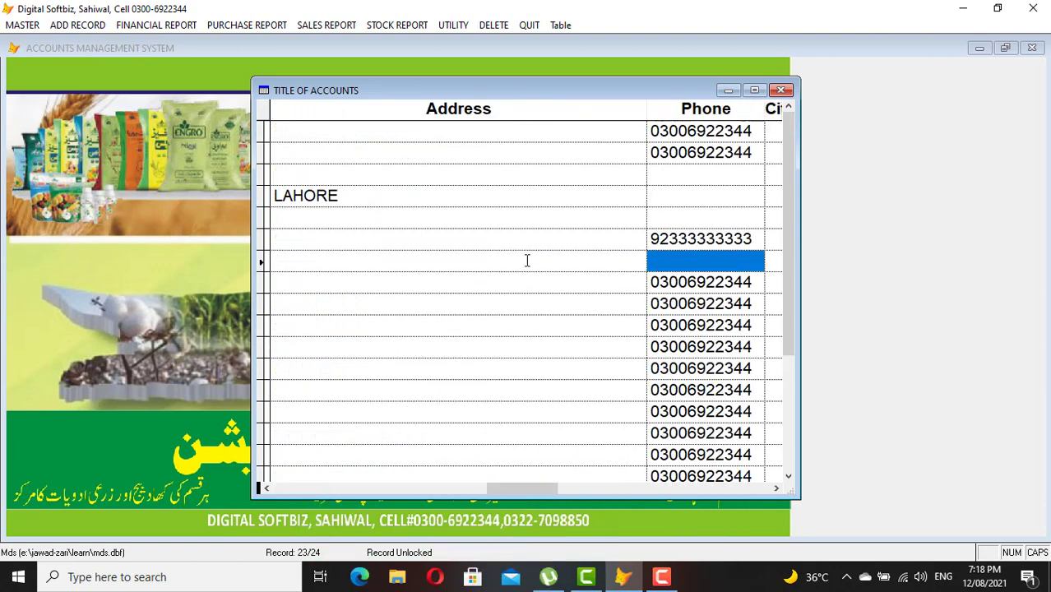
- Check the name and phone number format of the account listed just above SAFDAR COMM SHOP
{"action": "key", "text": "Left"}
{"action": "key", "text": "Up"}
{"action": "key", "text": "Up"}
{"action": "key", "text": "Left"}
{"action": "key", "text": "Left"}
{"action": "key", "text": "Left"}
{"action": "key", "text": "Down"}
{"action": "key", "text": "Right"}
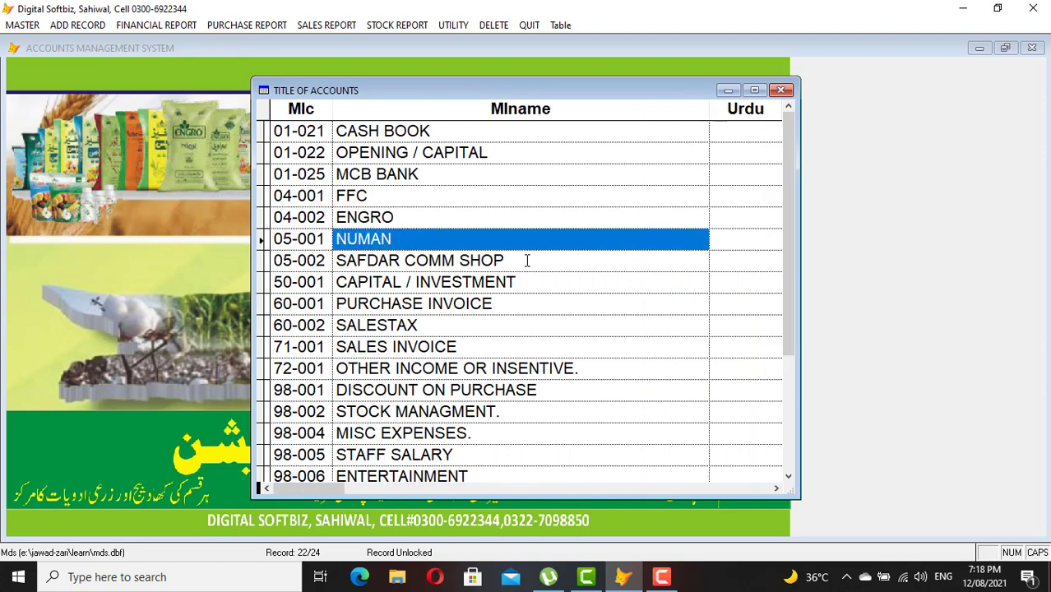
{"action": "key", "text": "Down"}
{"action": "key", "text": "Right"}
{"action": "key", "text": "Right"}
{"action": "key", "text": "Right"}
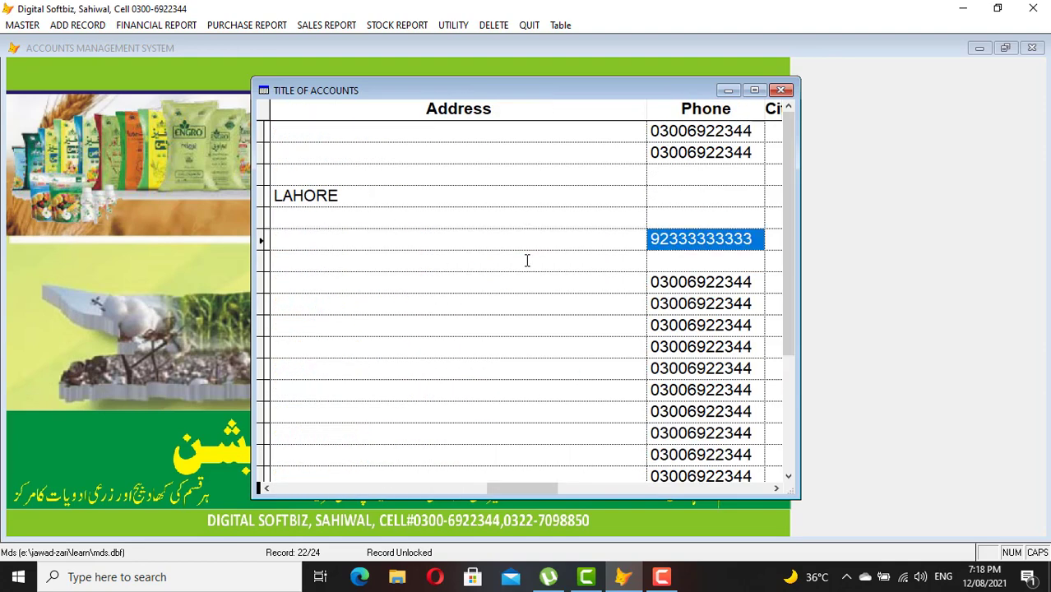
- Copy the phone number of the CAPITAL / INVESTMENT account into the phone field of SAFDAR COMM SHOP
{"action": "key", "text": "Down"}
{"action": "key", "text": "Down"}
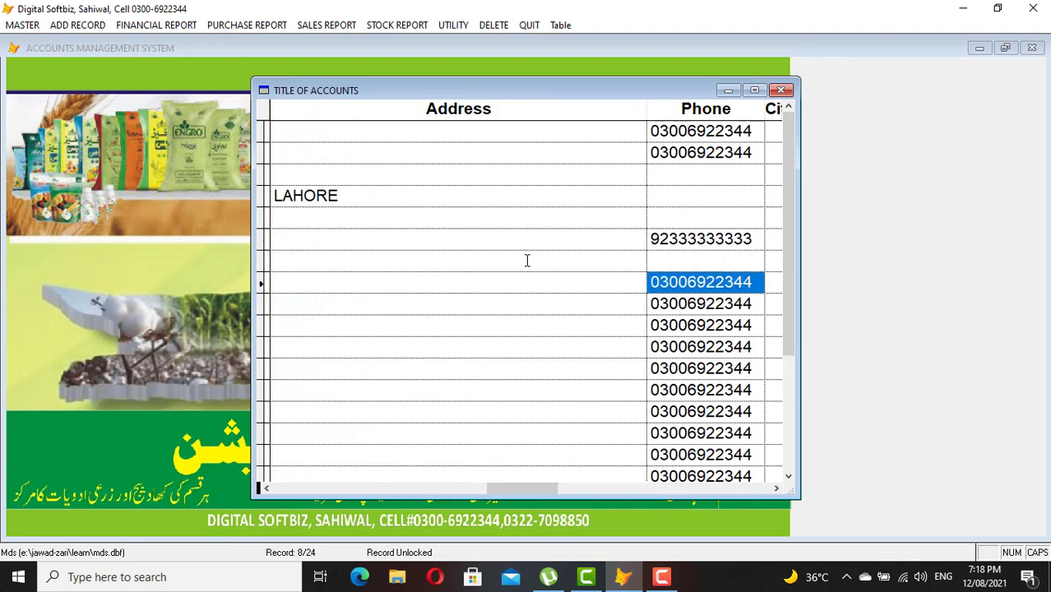
{"action": "key", "text": "Up"}
{"action": "key", "text": "ctrl+v"}
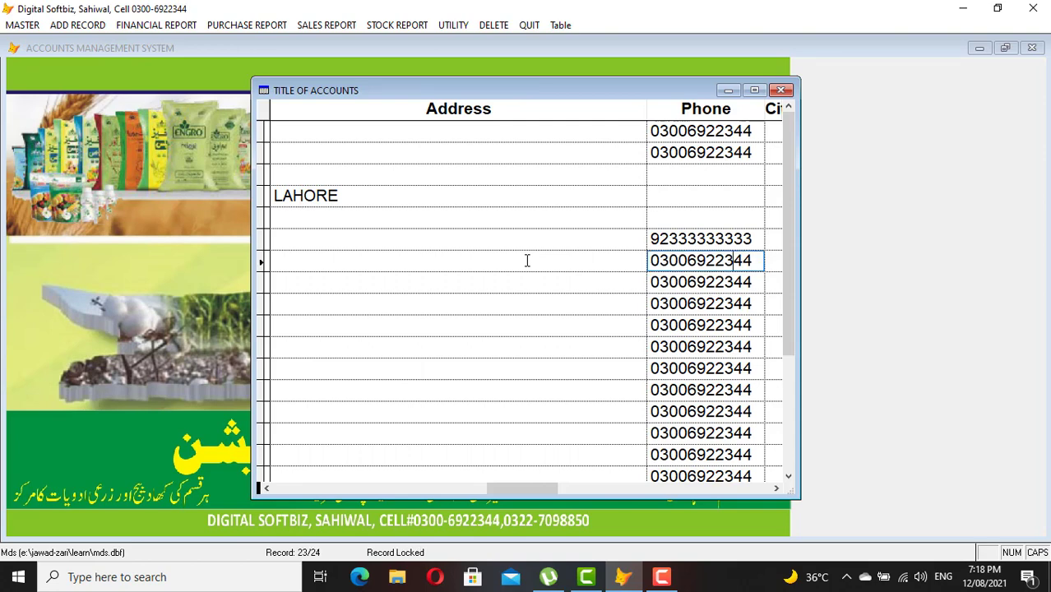
- Change SAFDAR COMM SHOP's phone number to international format with country code 92, and close the list and the account titles form
{"action": "key", "text": "BackSpace"}
{"action": "key", "text": "BackSpace"}
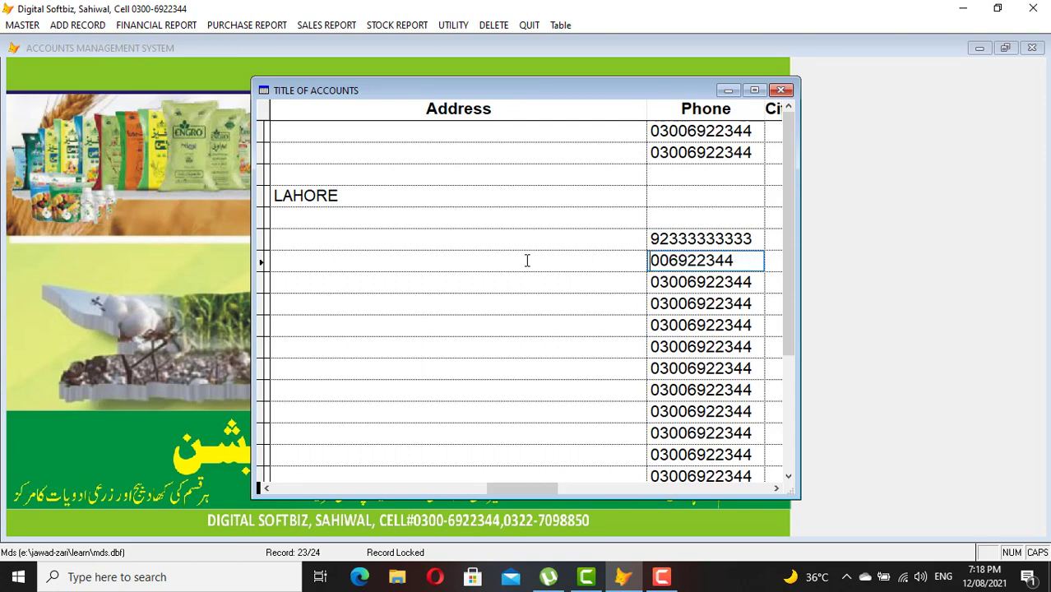
{"action": "type", "text": "923"}
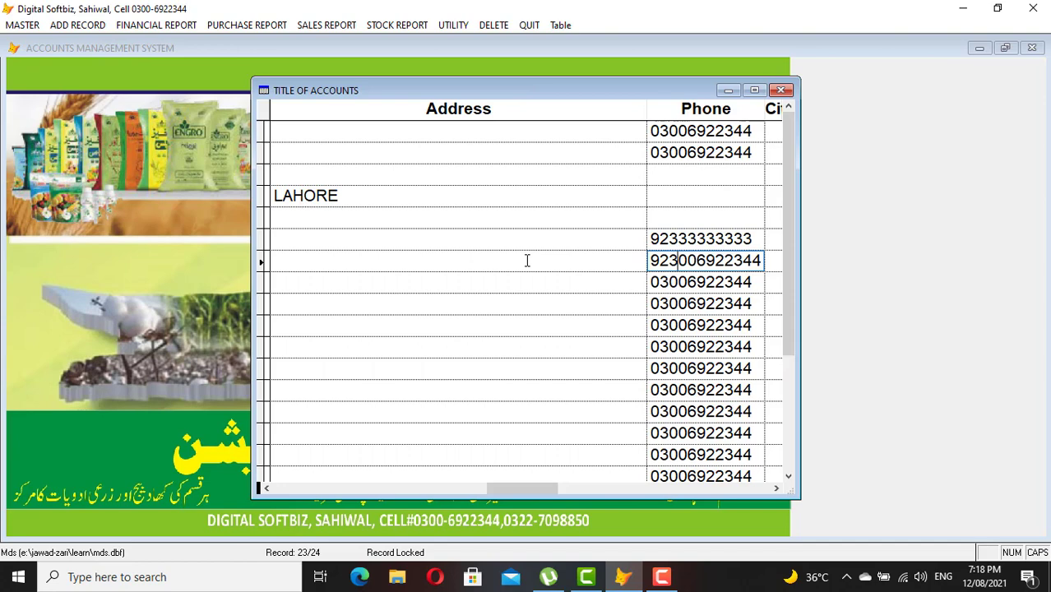
{"action": "key", "text": "Escape"}
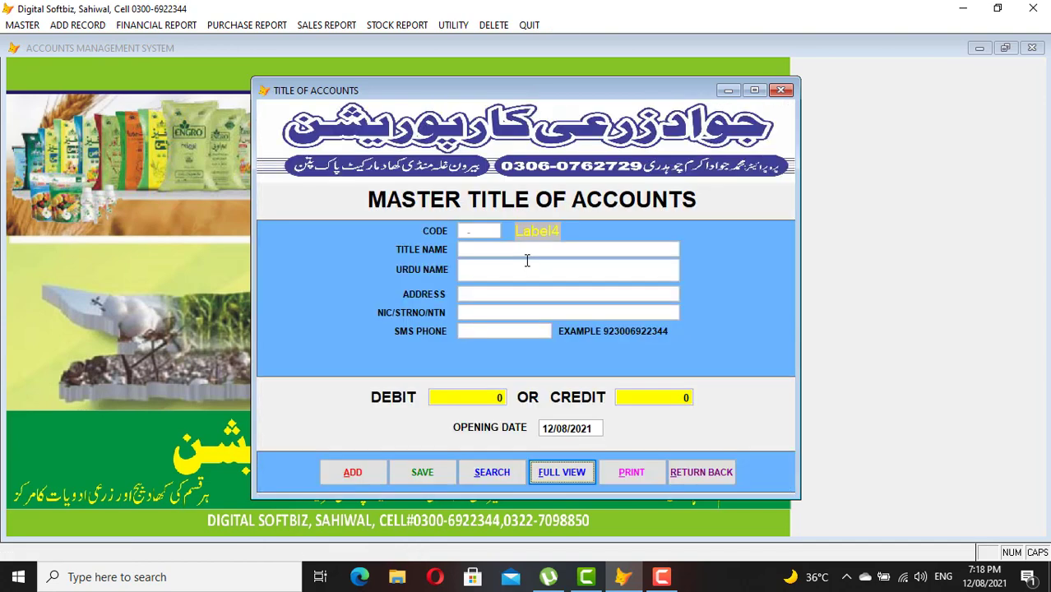
{"action": "left_click", "coordinate": [701, 472]}
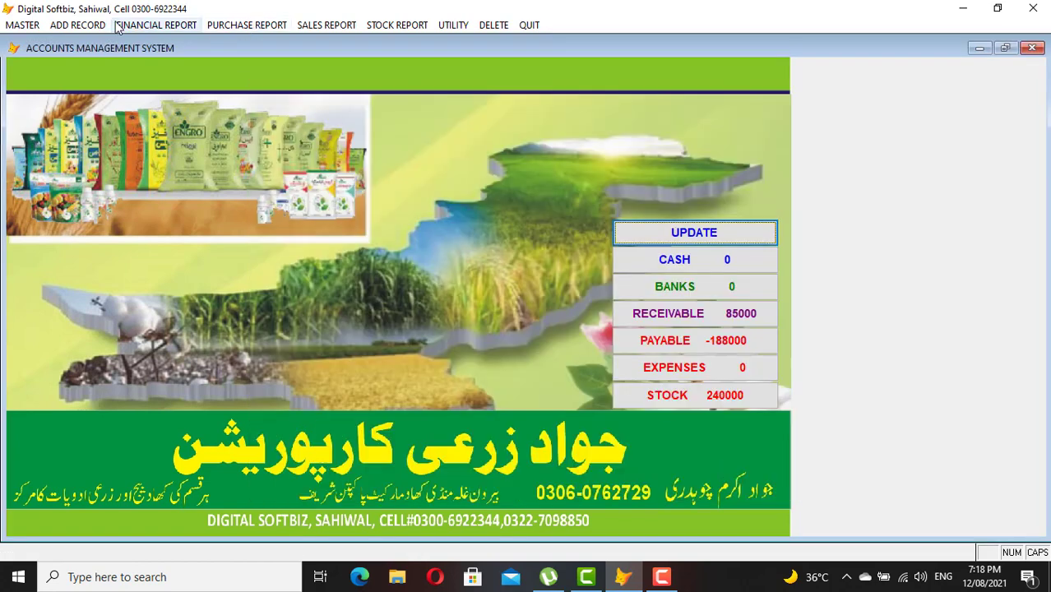
- View the current-date recovery messages and the sales invoice messages to customers in the WhatsApp message form, and quit the form
{"action": "left_click", "coordinate": [33, 25]}
{"action": "left_click", "coordinate": [84, 212]}
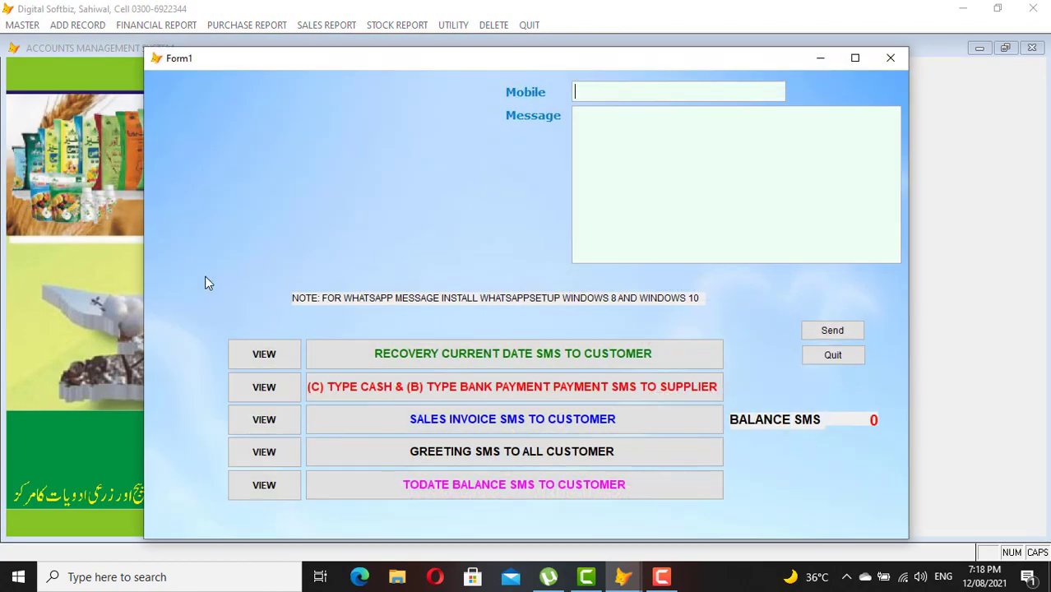
{"action": "left_click", "coordinate": [265, 355]}
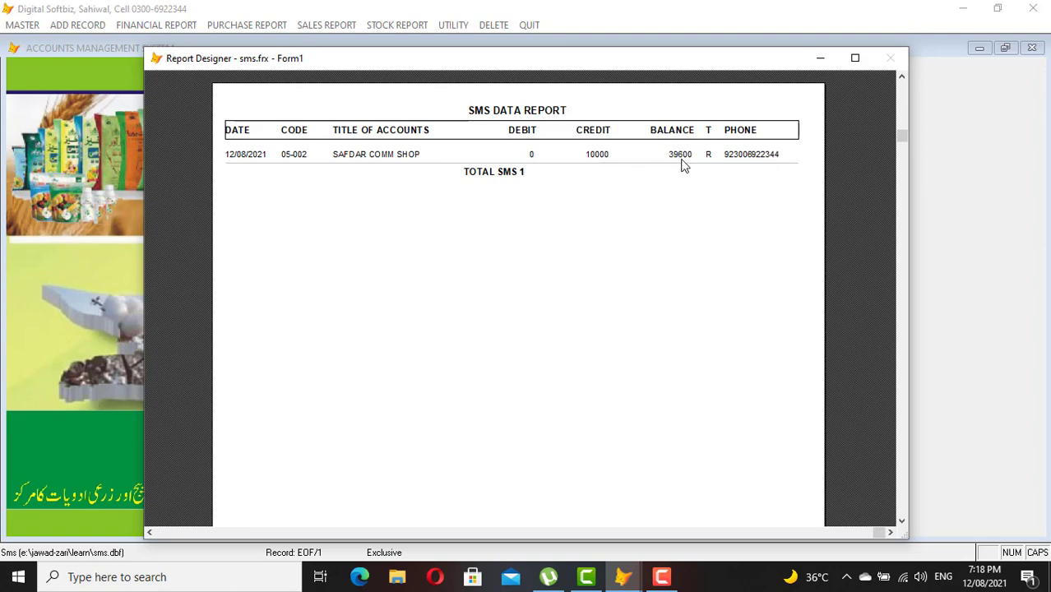
{"action": "key", "text": "Escape"}
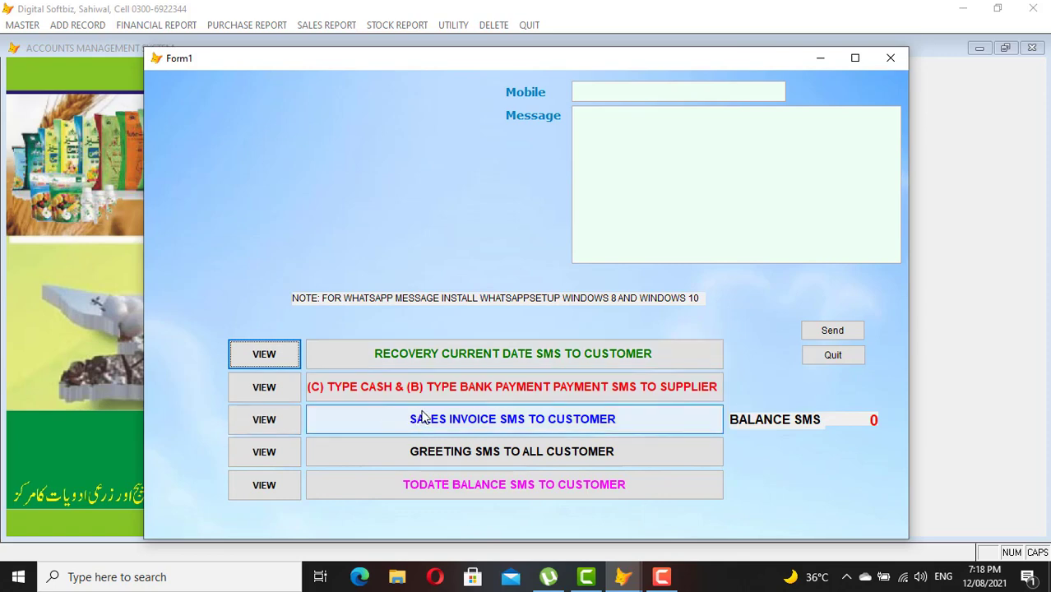
{"action": "left_click", "coordinate": [273, 421]}
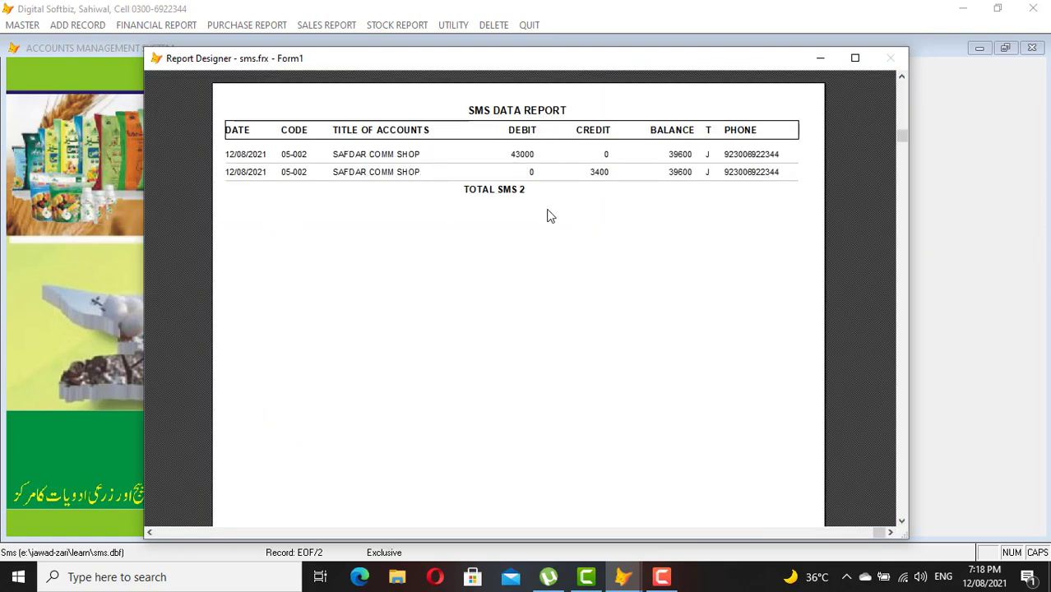
{"action": "key", "text": "Escape"}
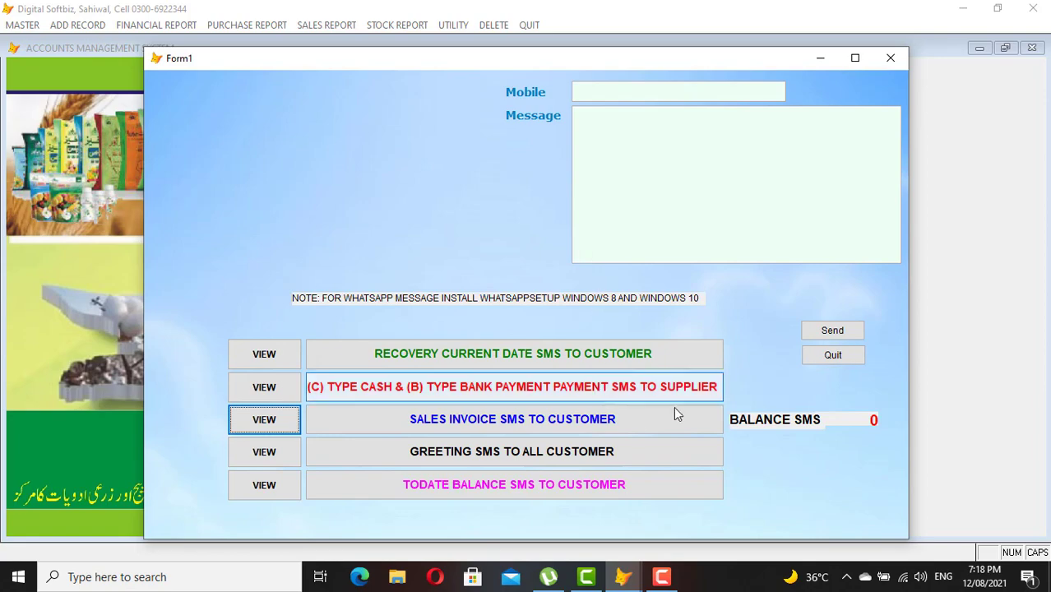
{"action": "left_click", "coordinate": [830, 361]}
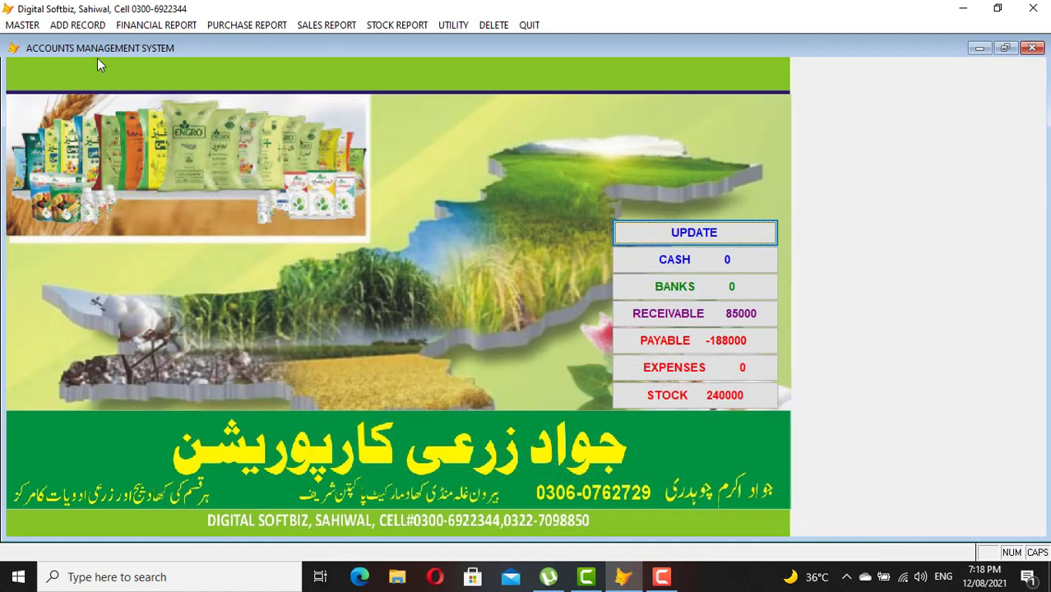
{"action": "left_click", "coordinate": [23, 25]}
{"action": "mouse_move", "coordinate": [247, 25]}
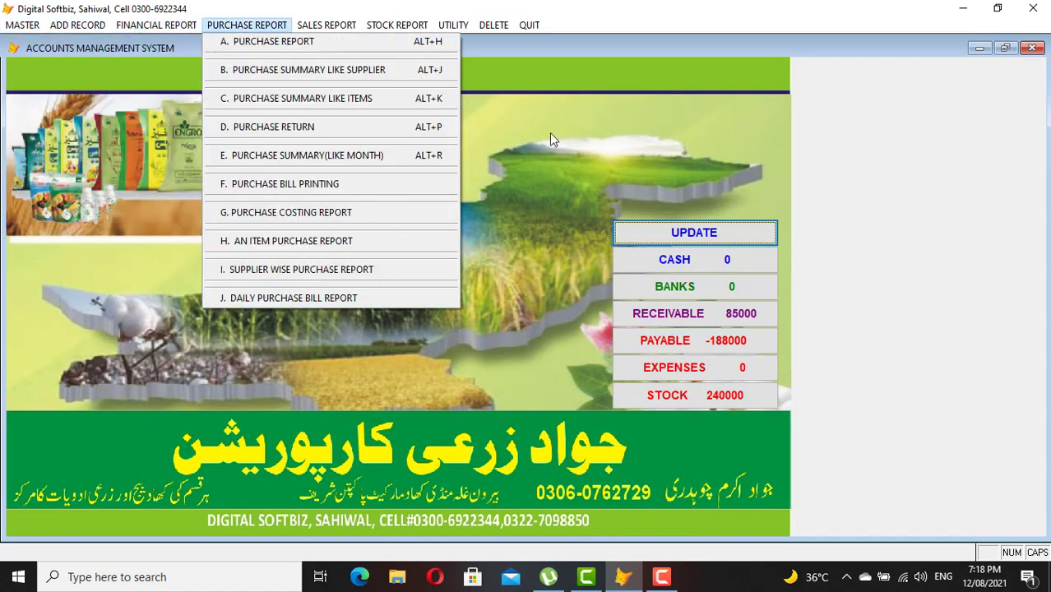
{"action": "left_click", "coordinate": [663, 109]}
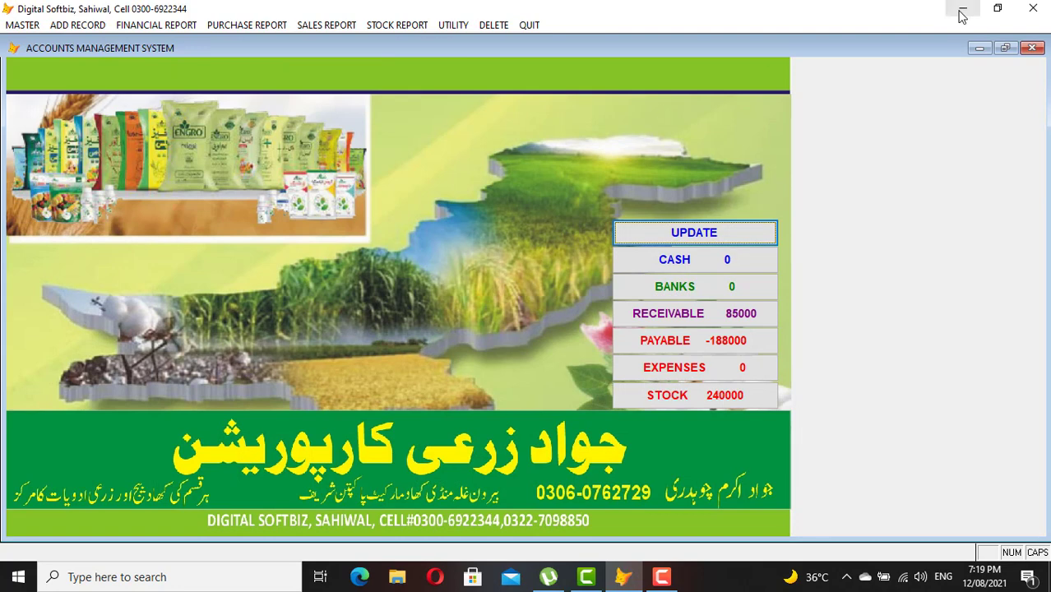